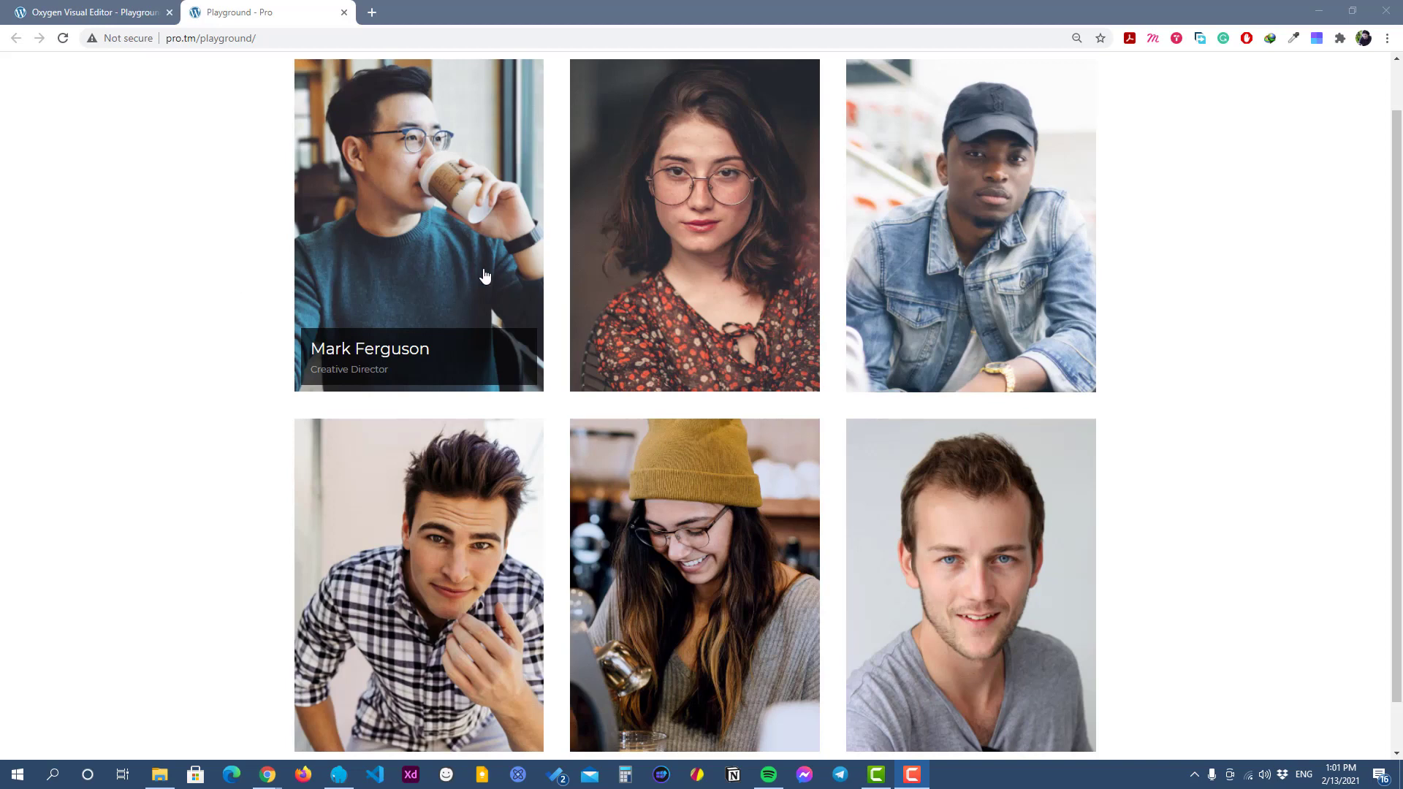
Examine how the name and role captions are revealed on the individual team photo cards of the playground page.
mouse_move(641, 291)
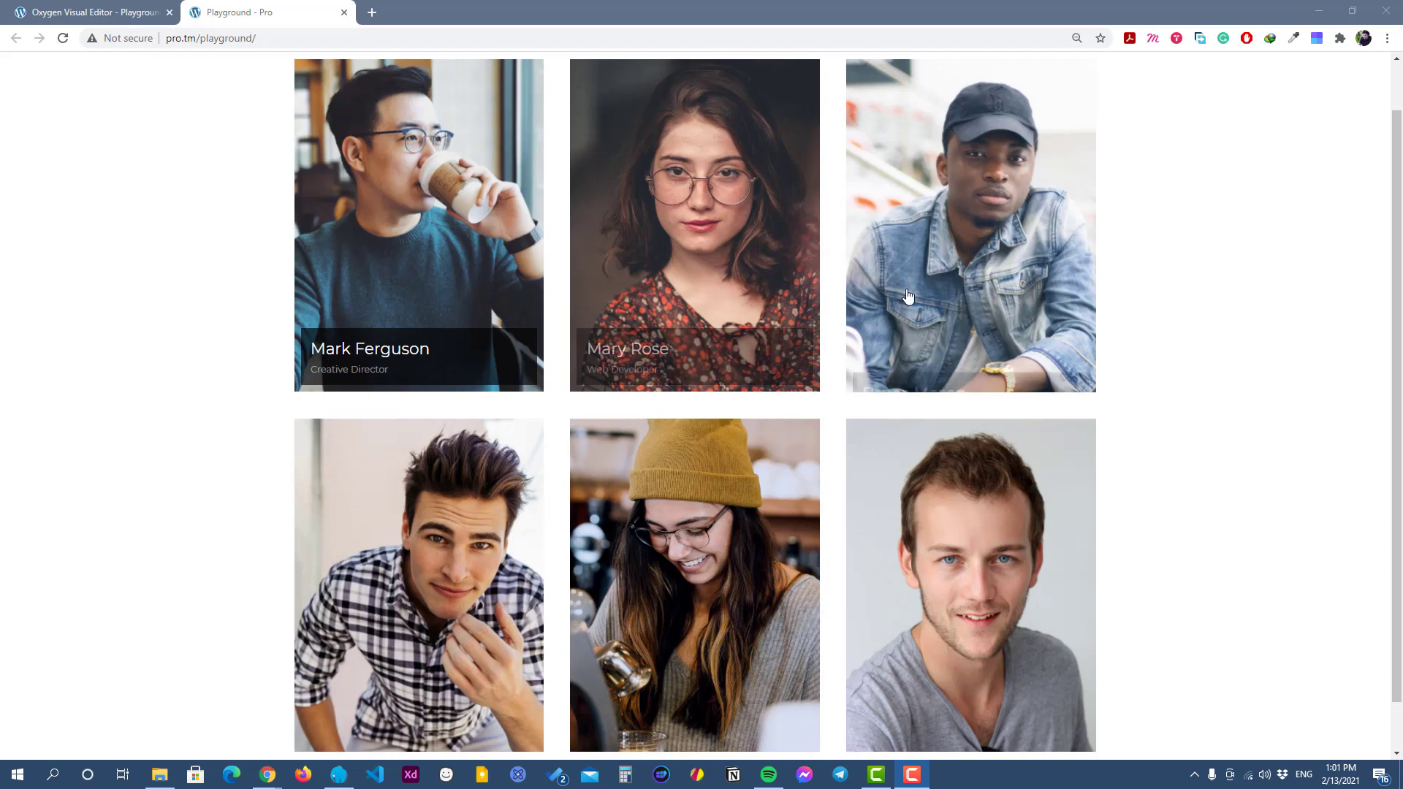
mouse_move(909, 297)
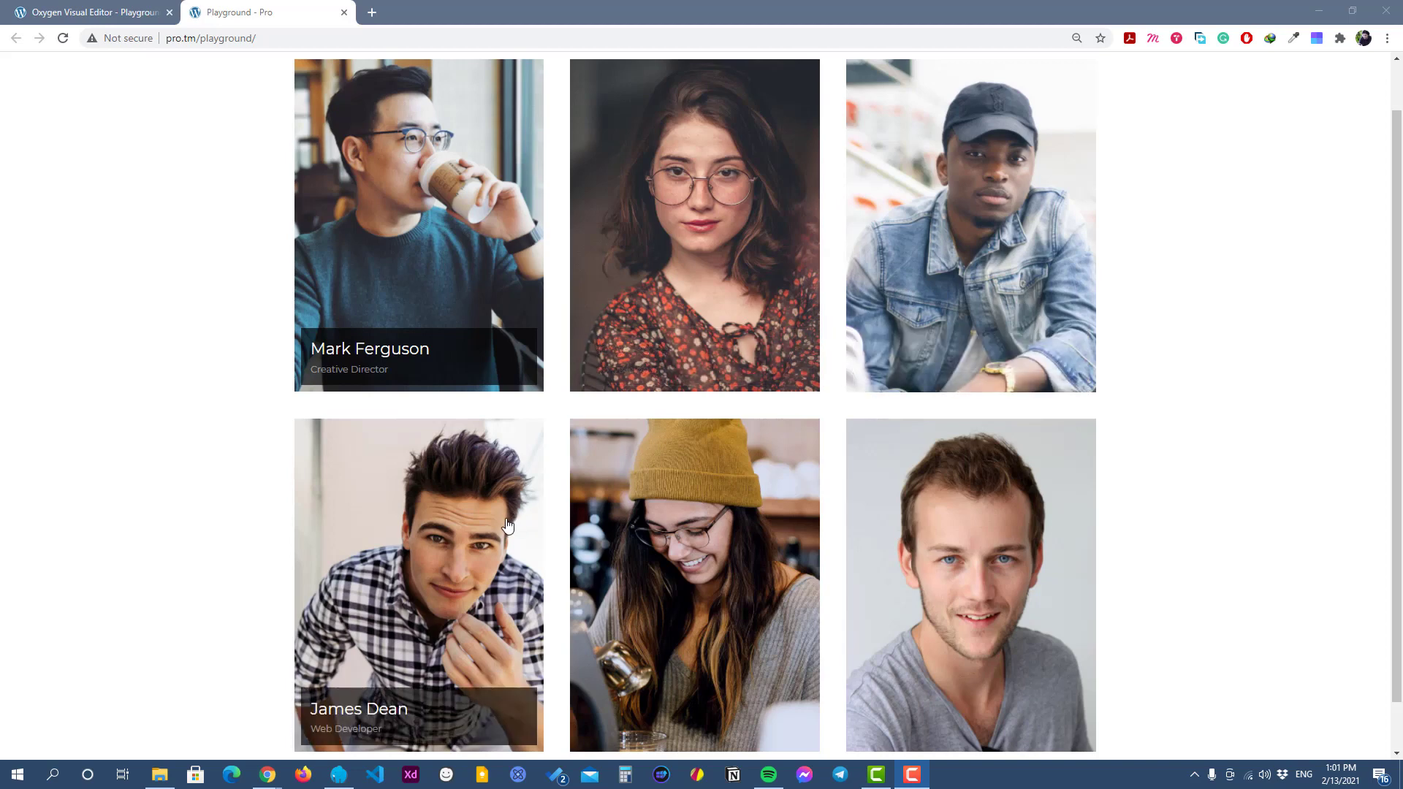
mouse_move(639, 537)
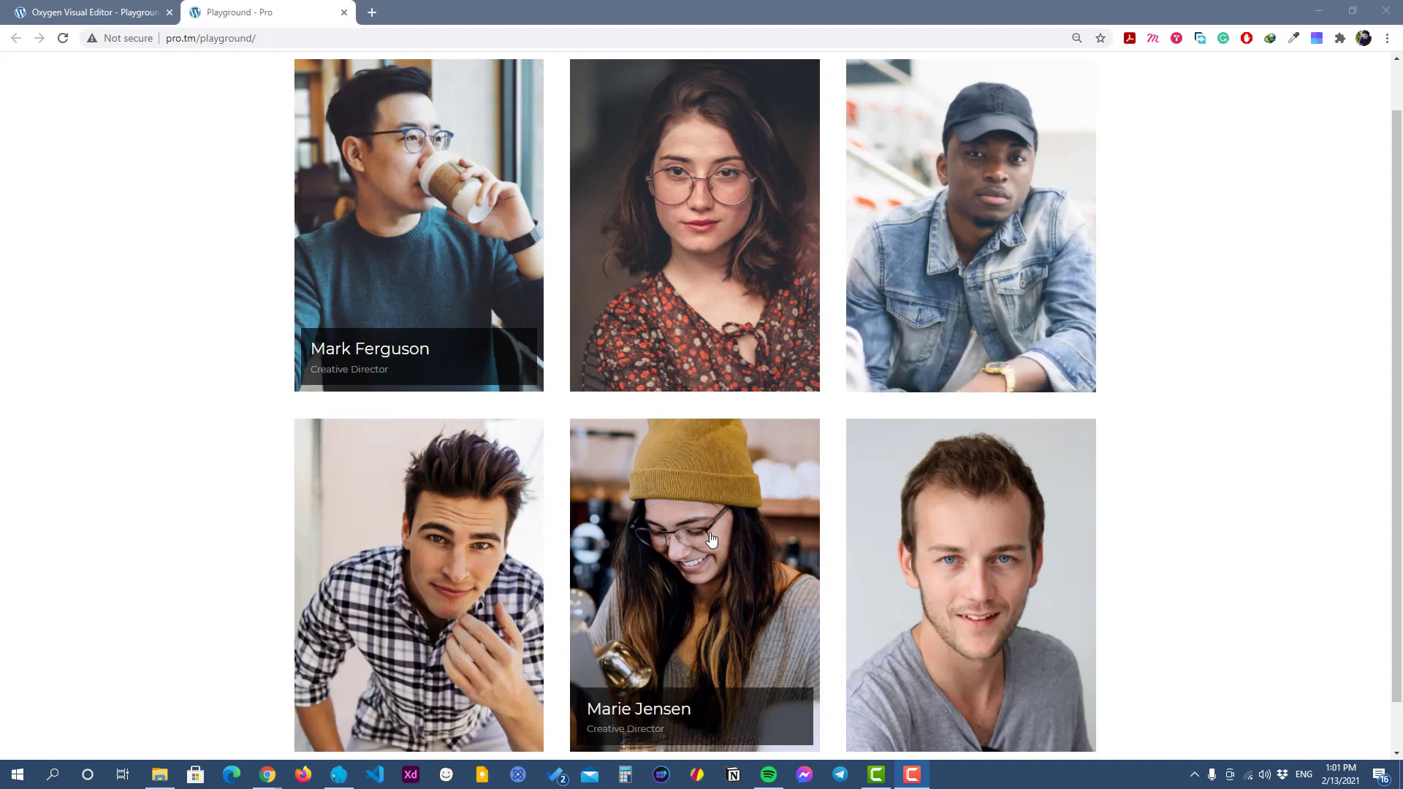
mouse_move(882, 559)
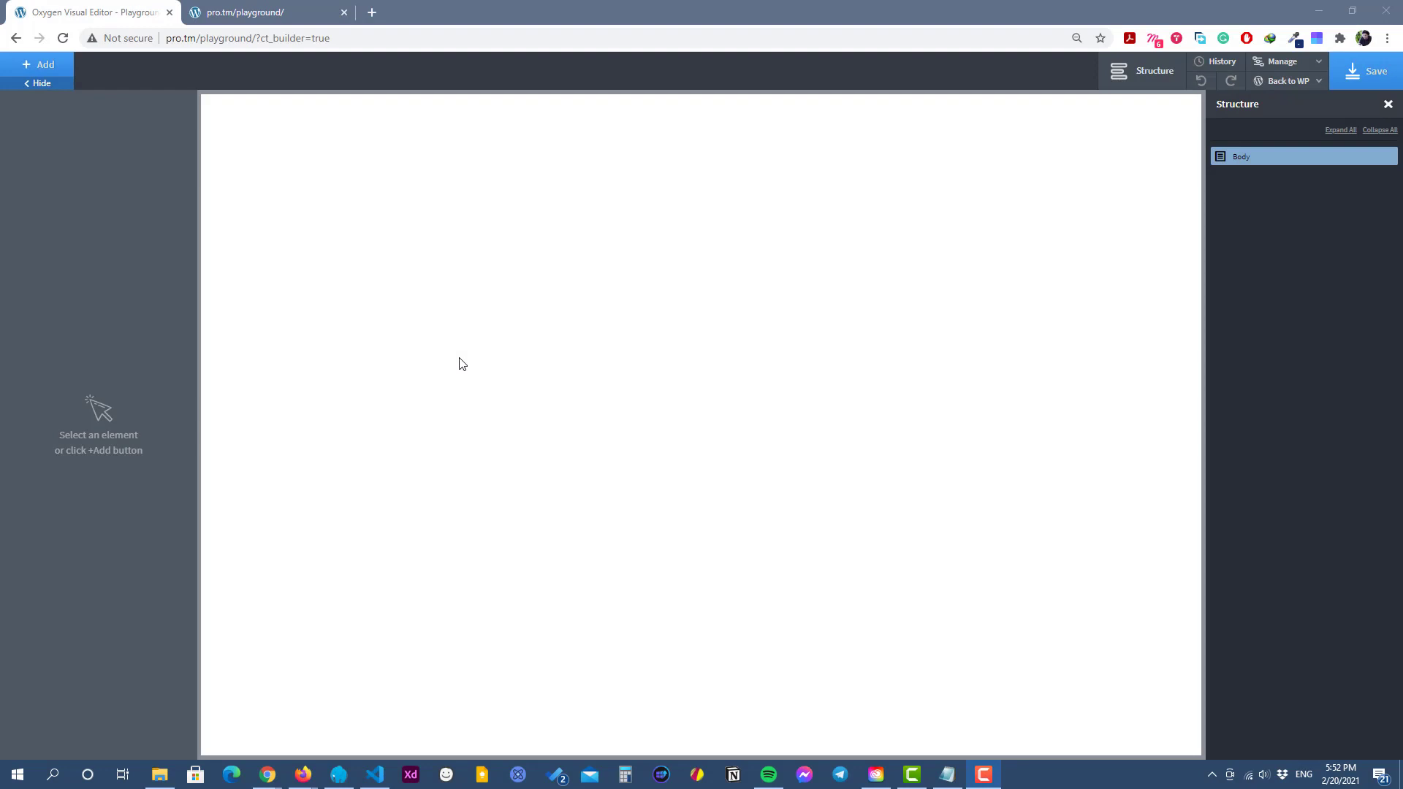
Add a section to the empty page and insert a layout of three equal columns inside it.
click(41, 64)
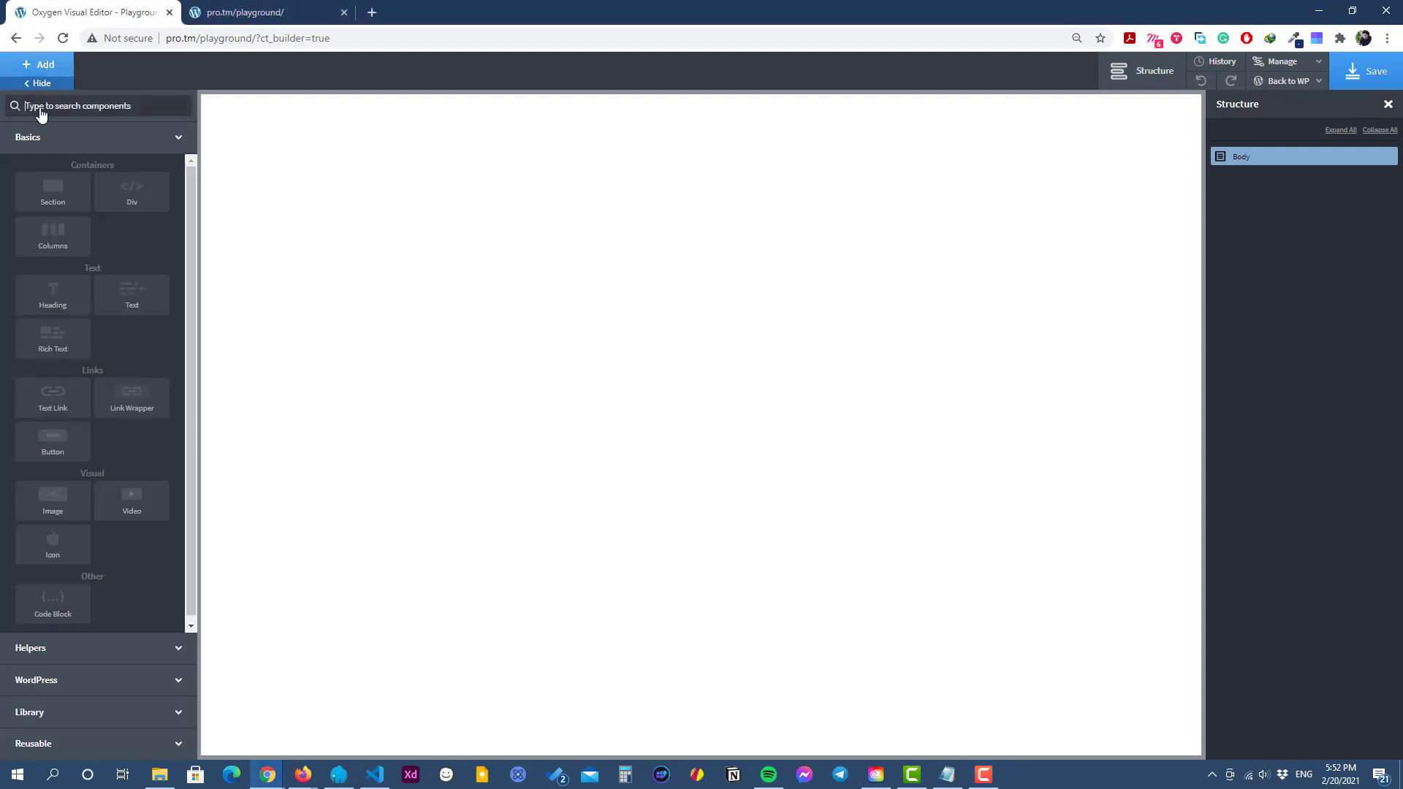
click(48, 192)
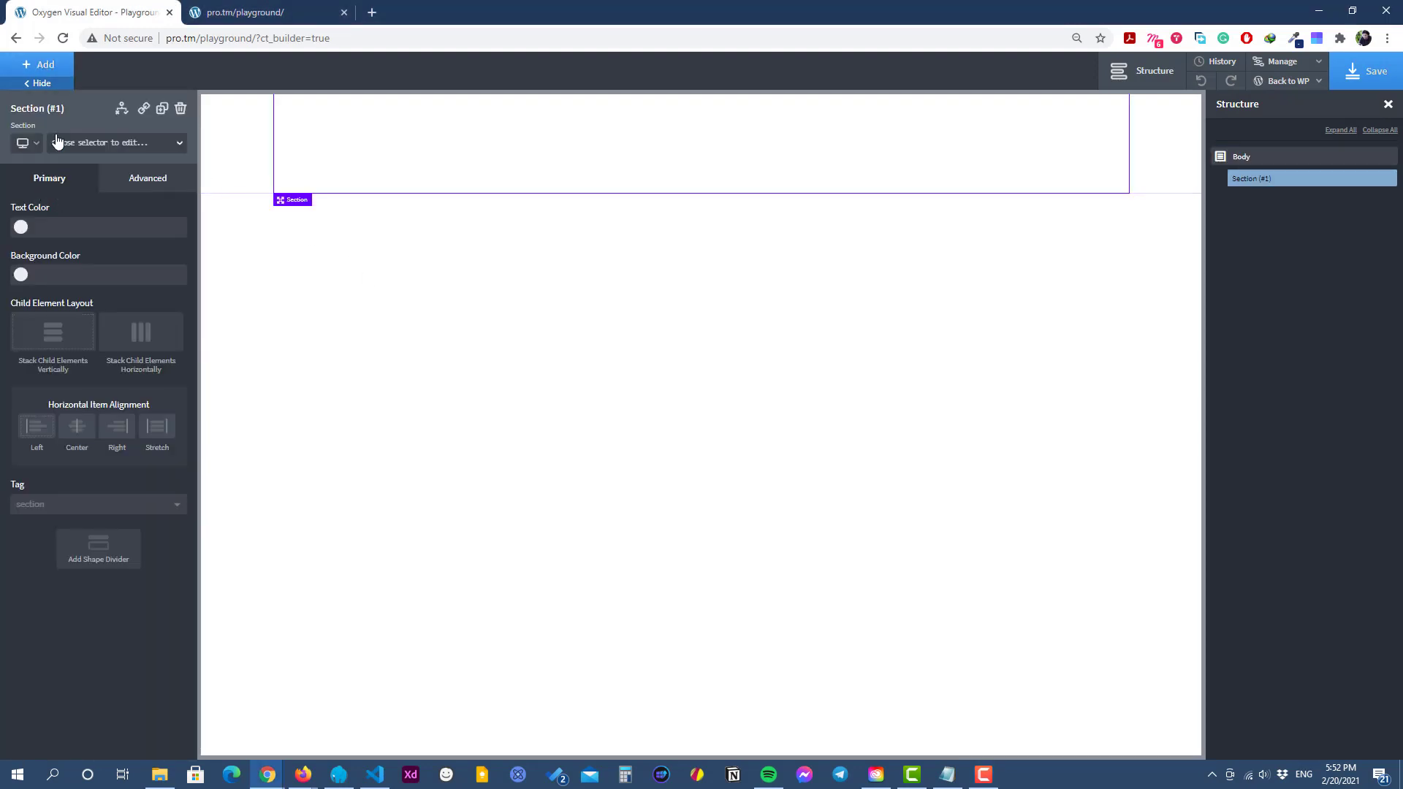
click(54, 64)
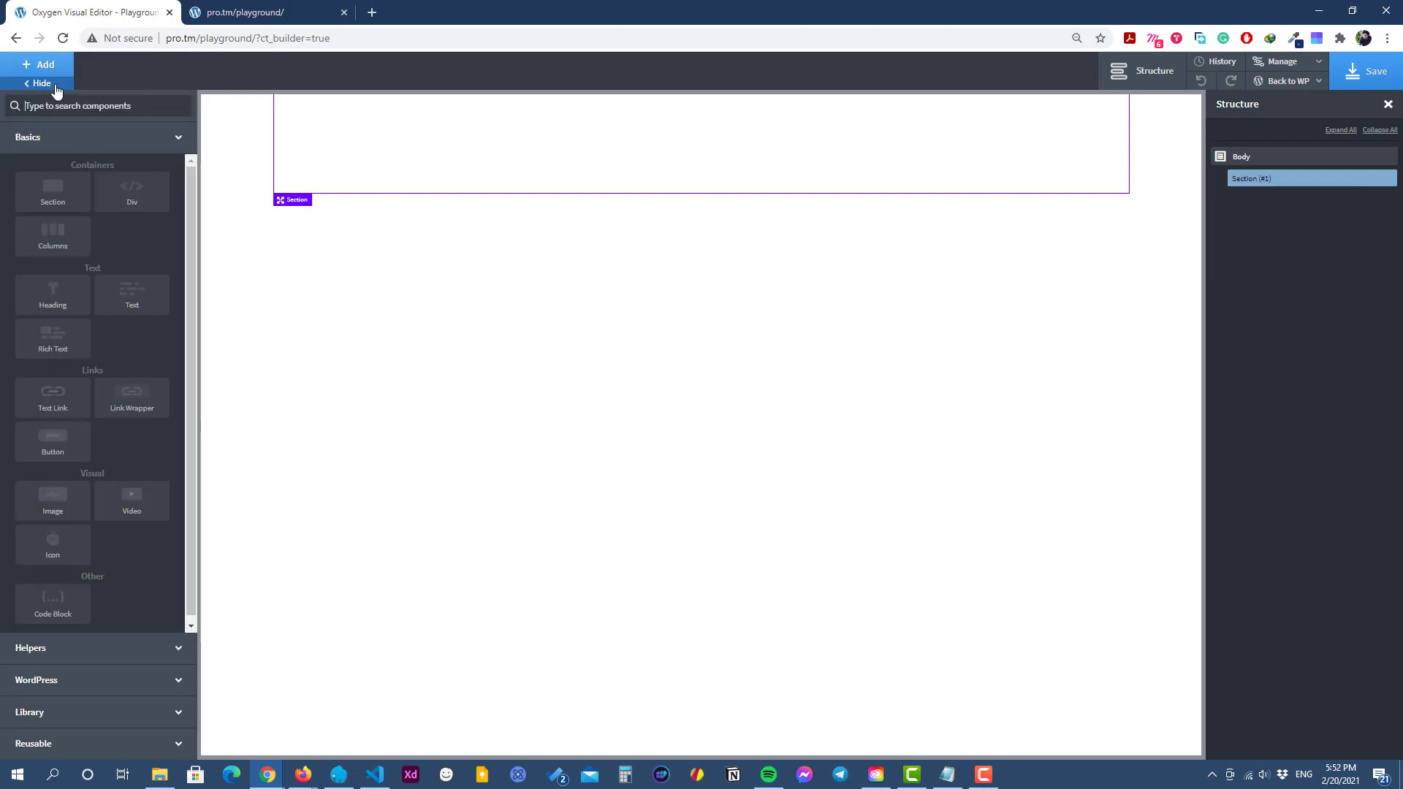
click(51, 232)
click(118, 255)
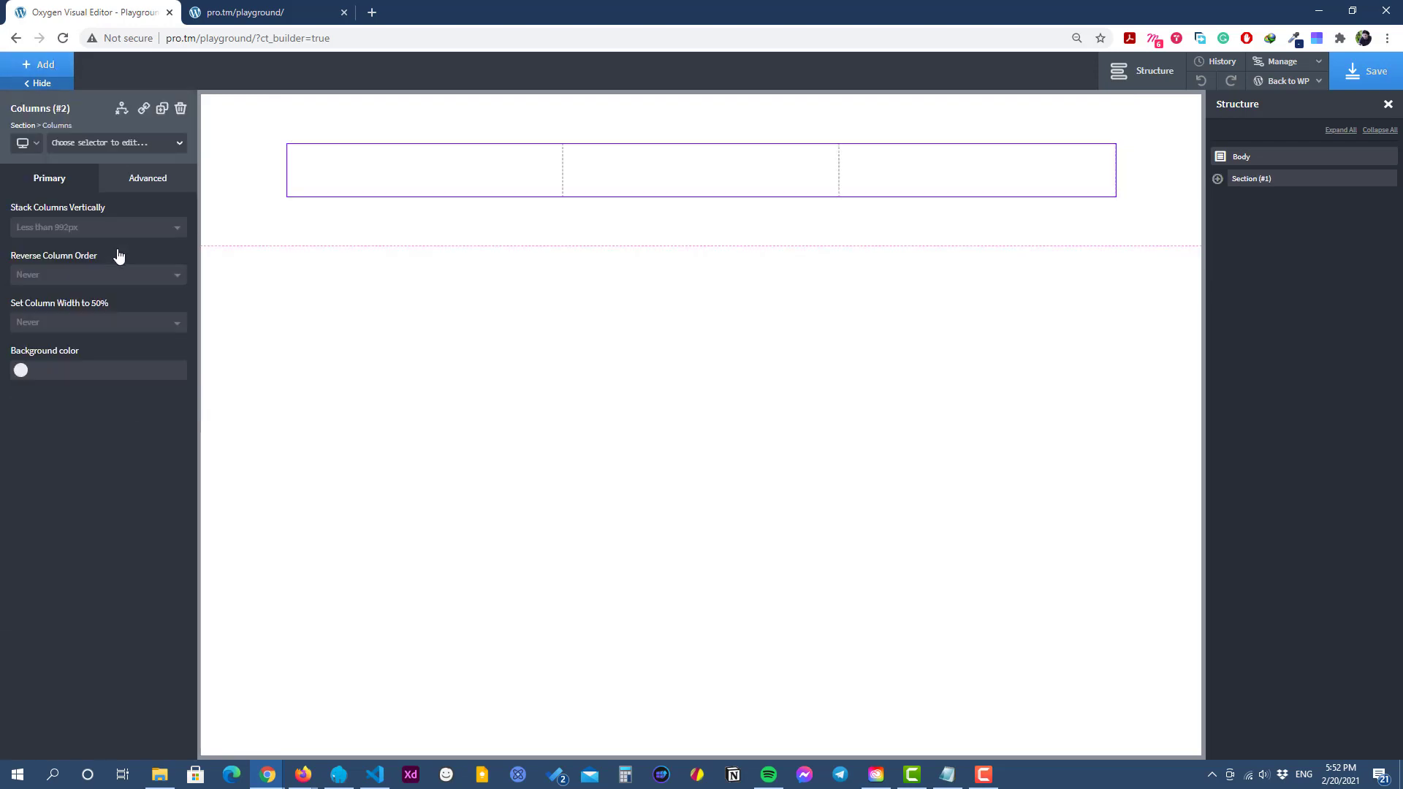
Insert a link wrapper in the first column's div and give it the class "card".
click(432, 165)
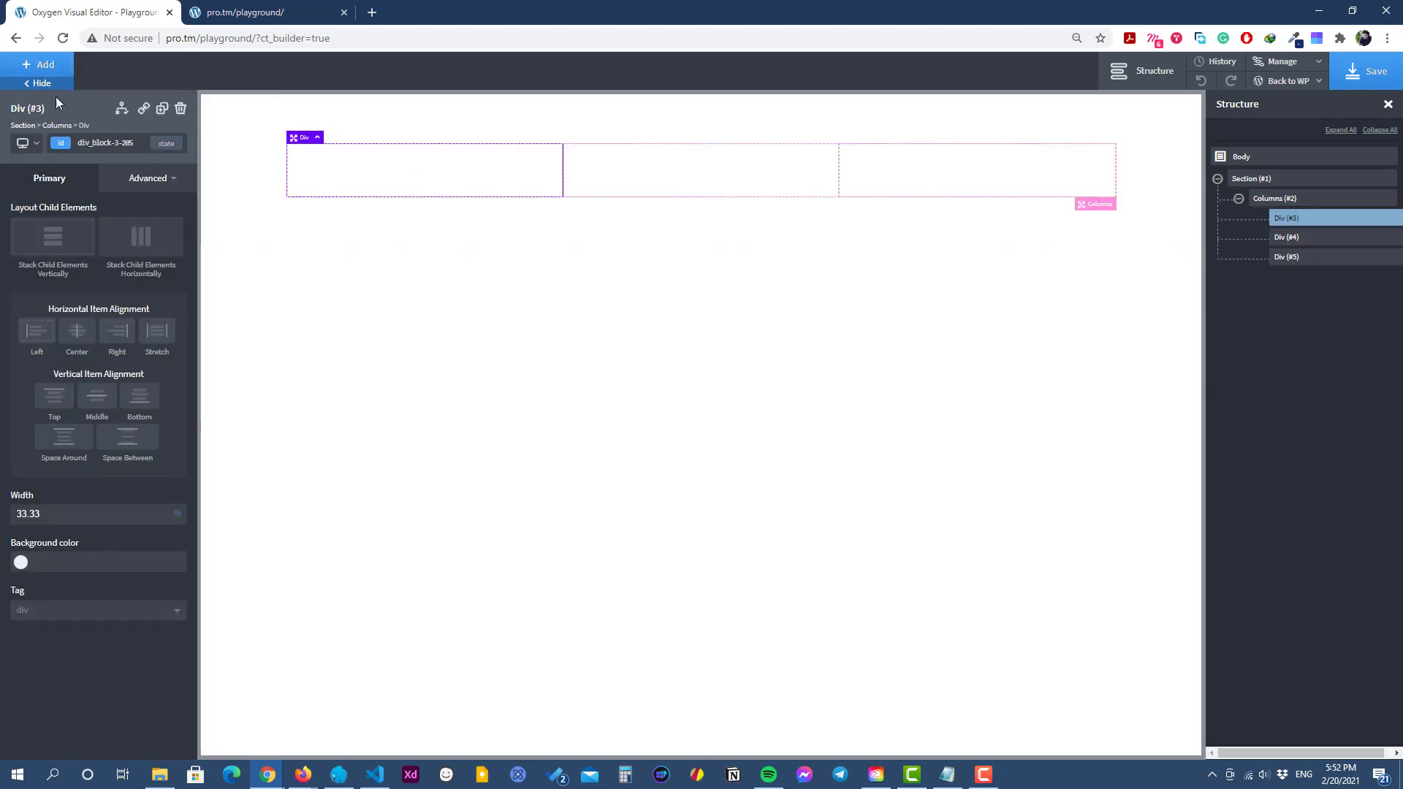
click(46, 65)
click(141, 398)
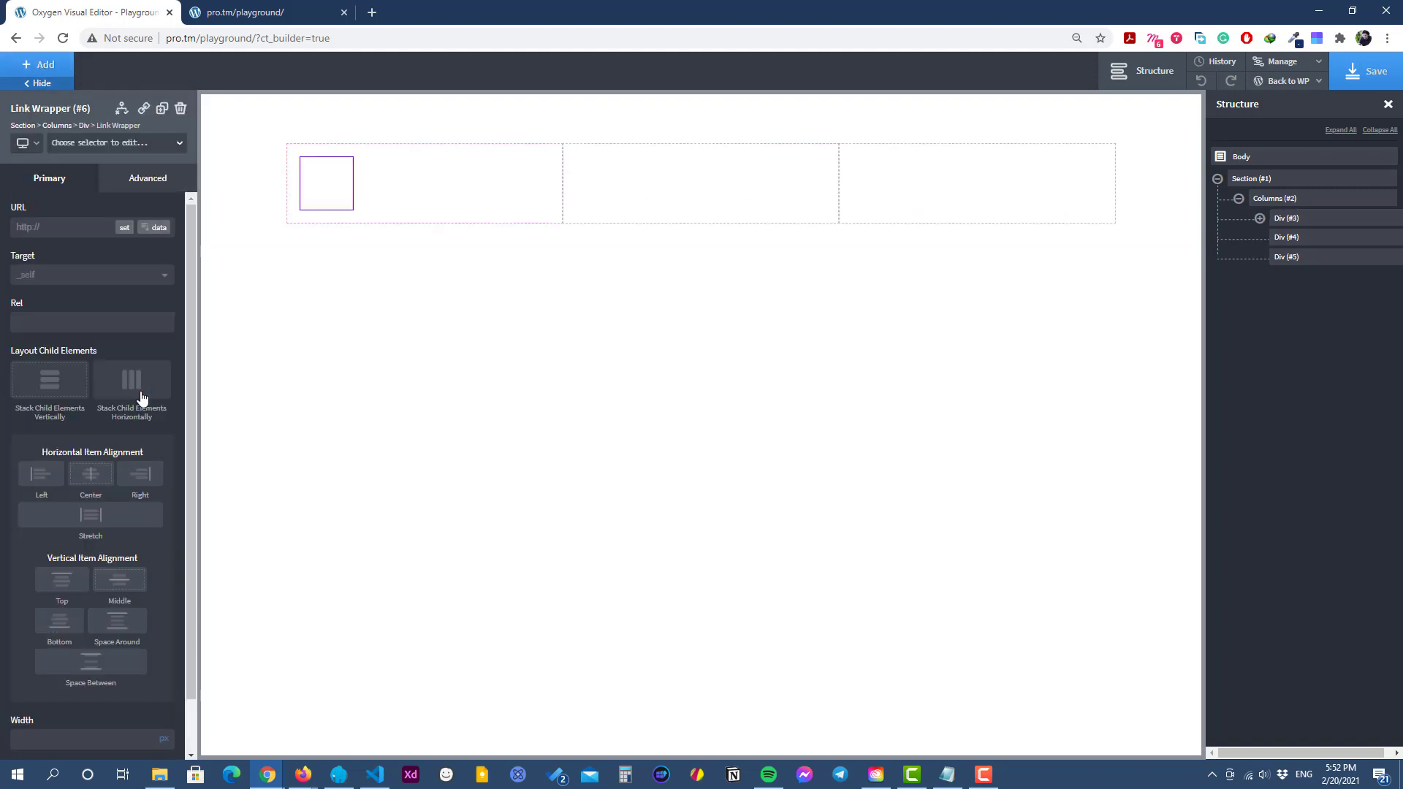
click(114, 144)
text(card)
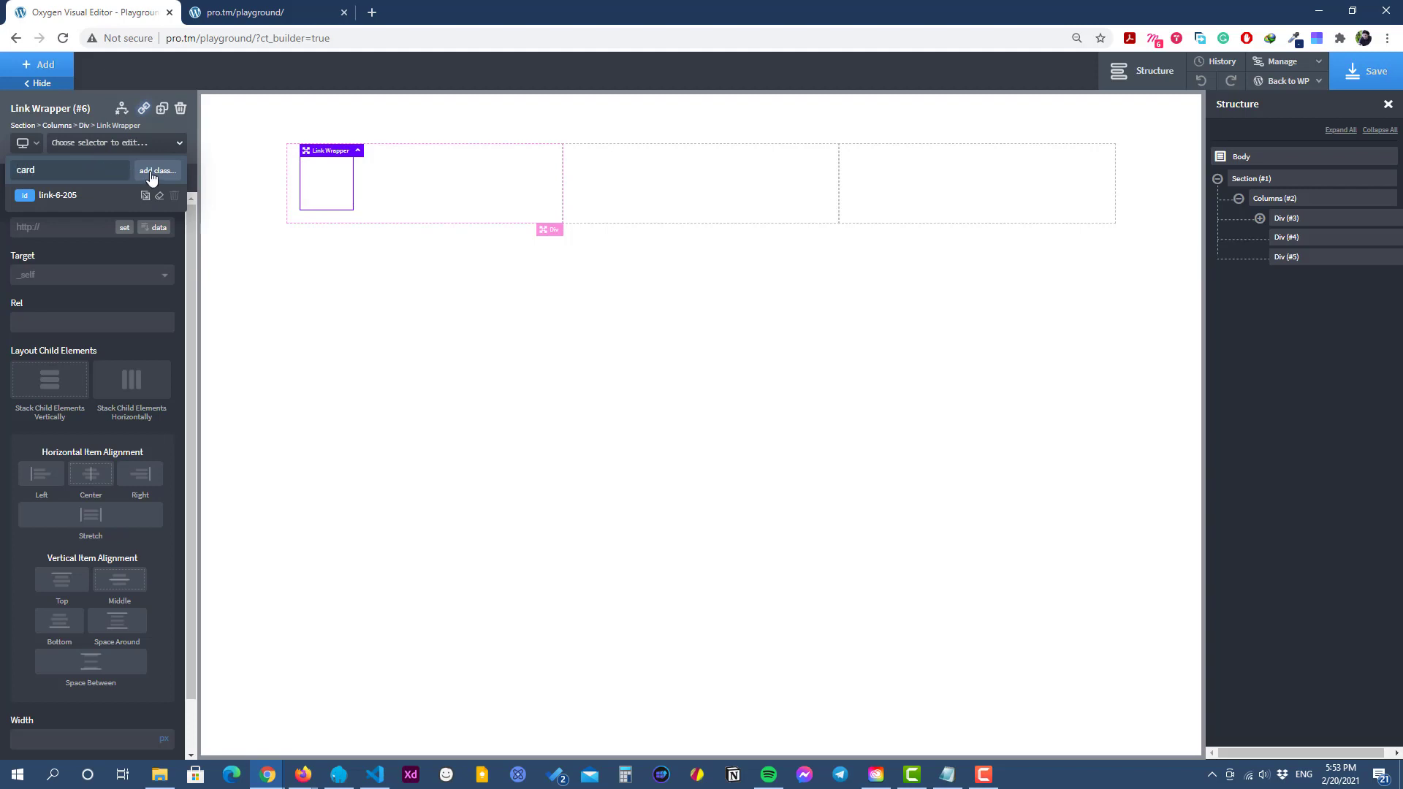
click(152, 174)
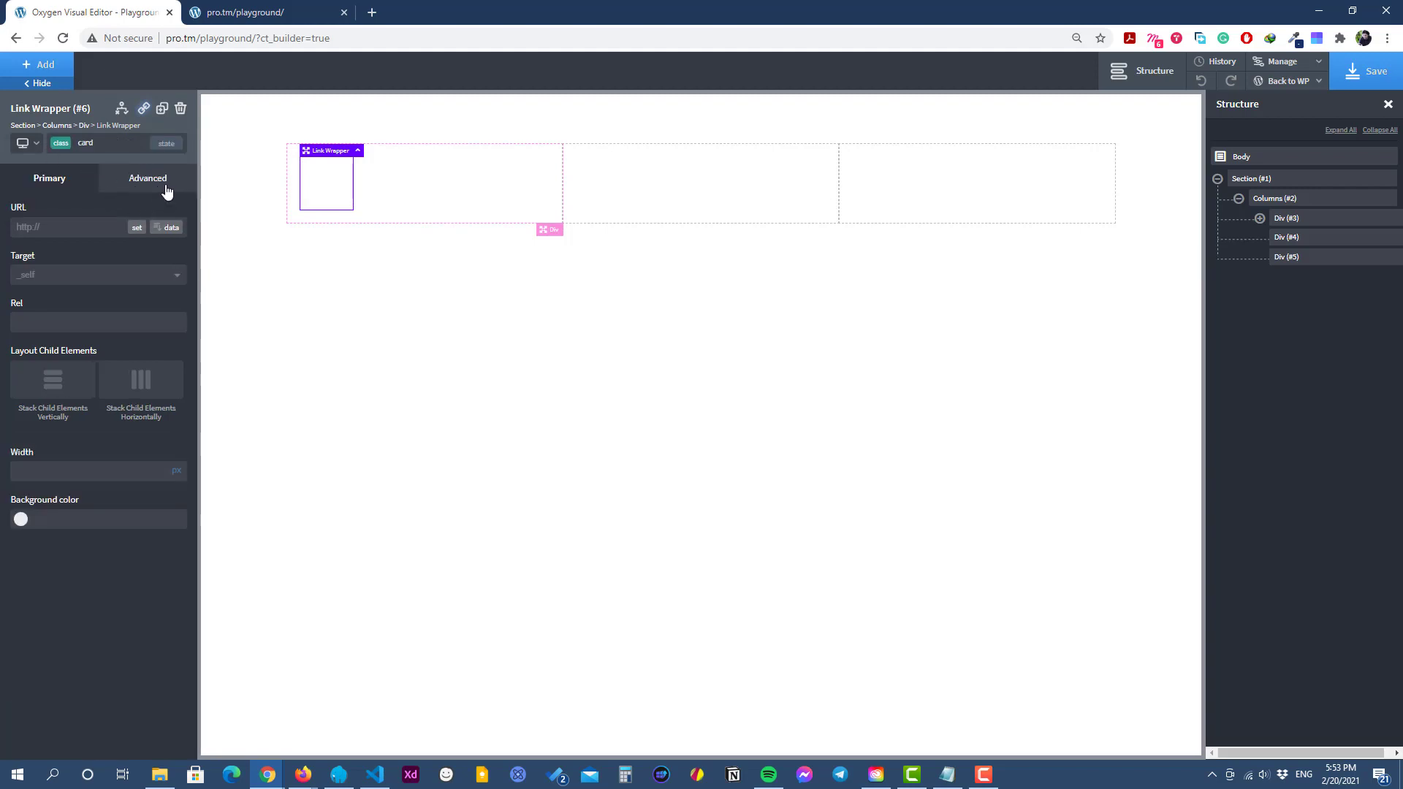
Set the card class layout to relative position, inline-block display and hidden overflow.
click(155, 189)
click(77, 296)
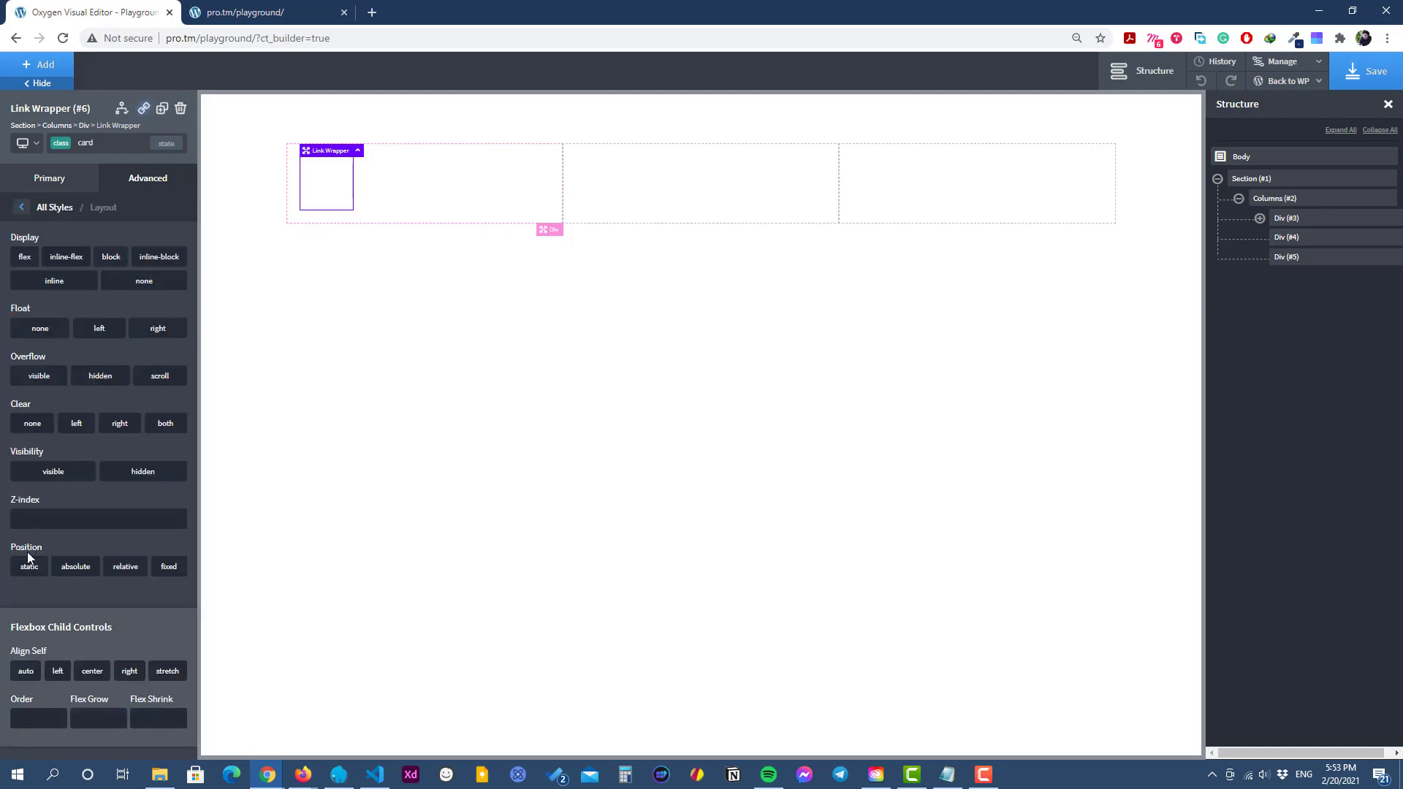
click(118, 567)
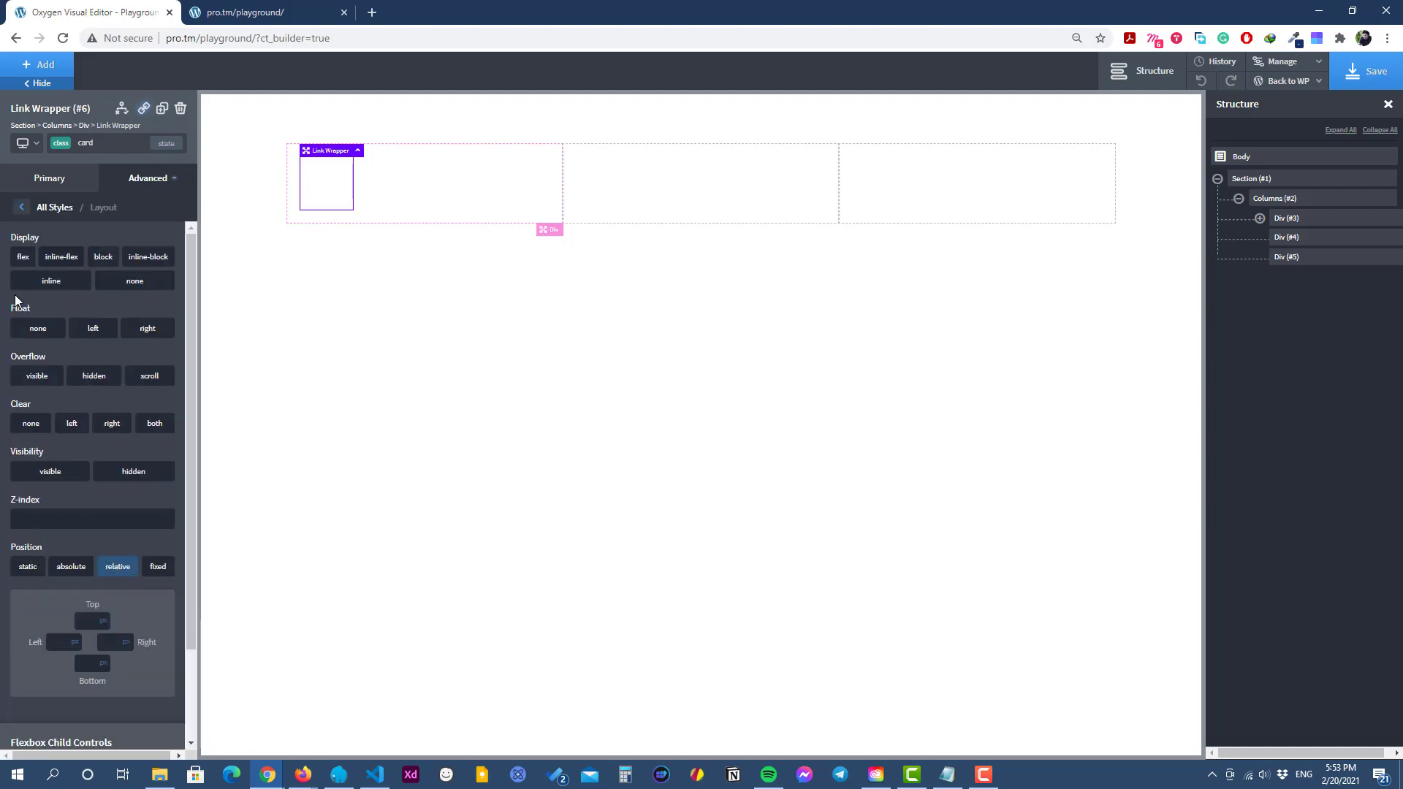
click(148, 258)
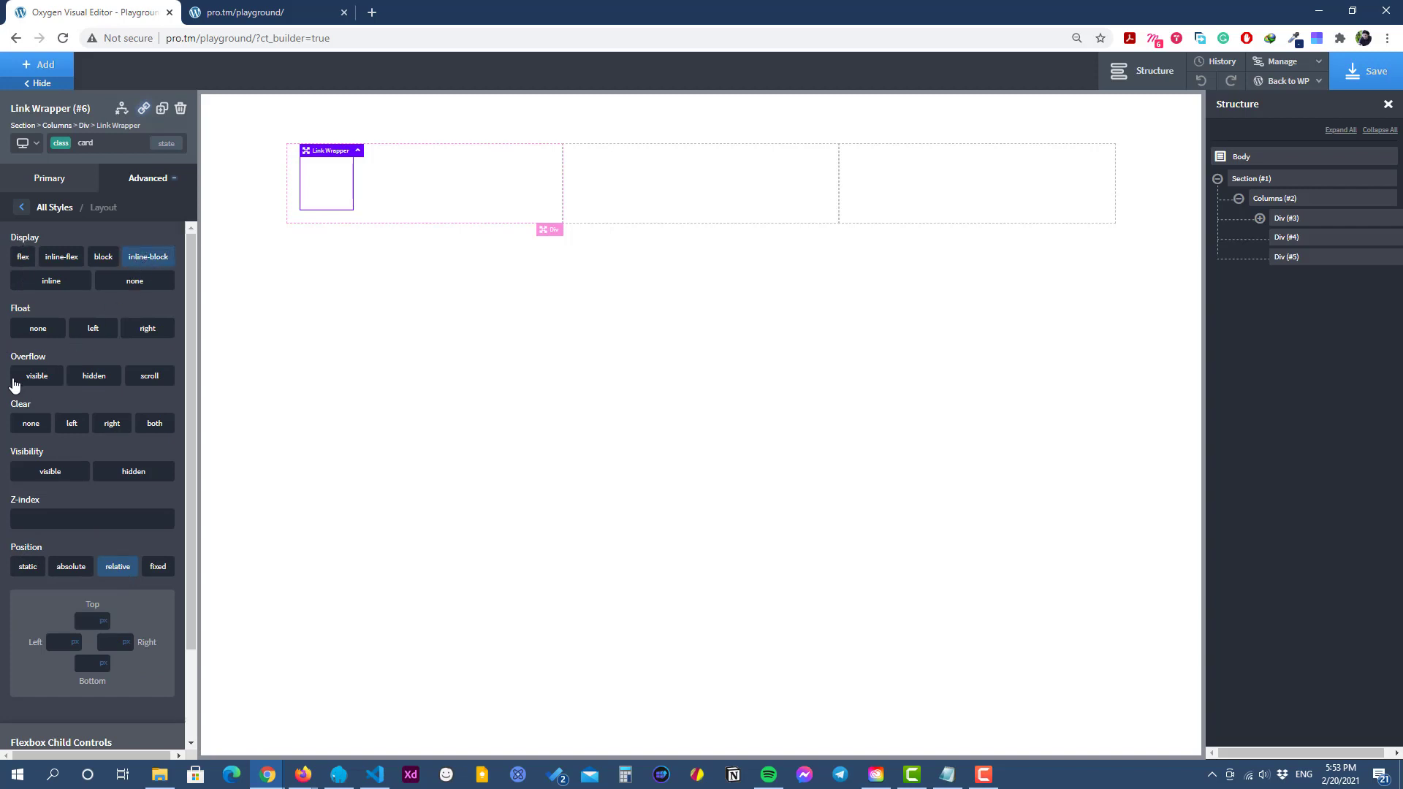
click(98, 382)
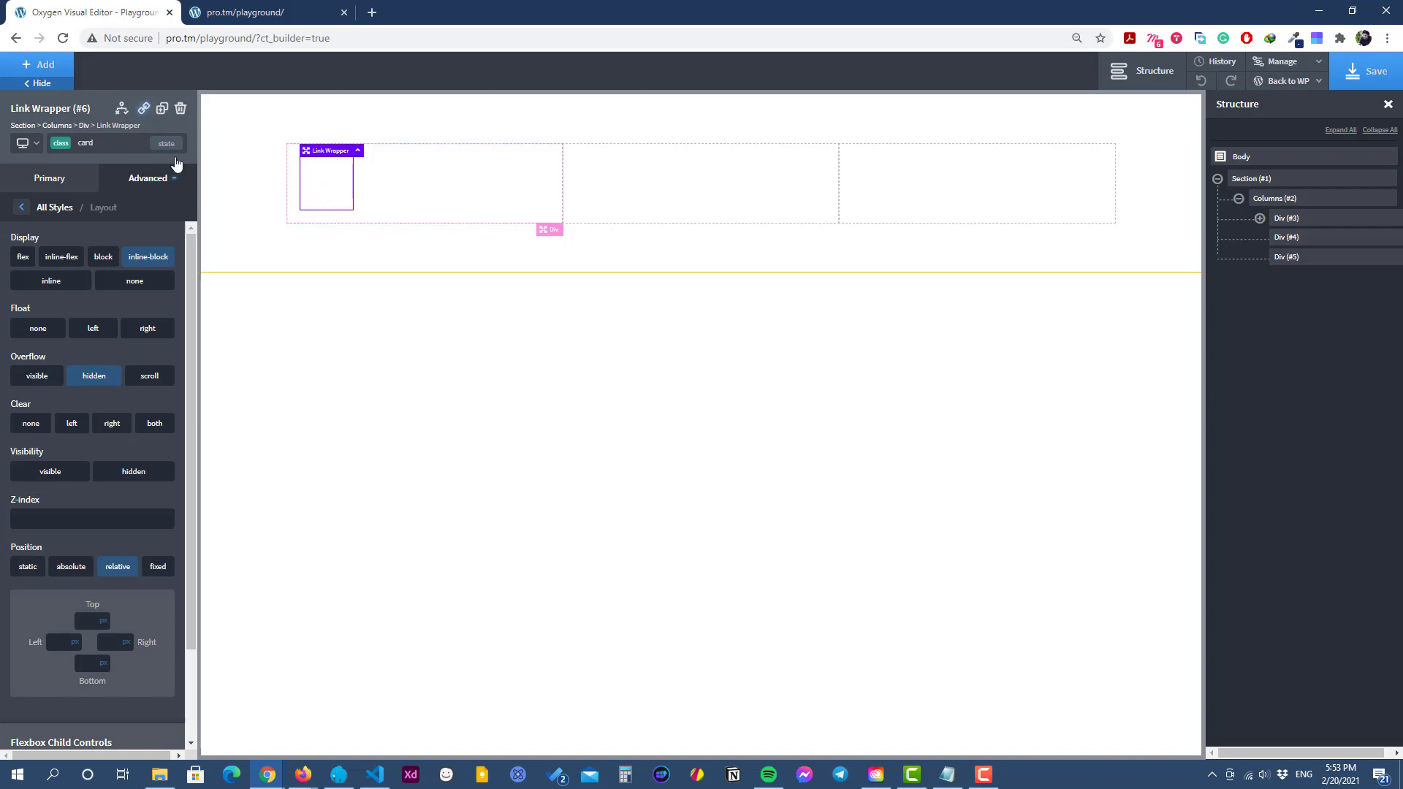
Insert an image inside the link wrapper using team-6.jpg from the media library.
click(44, 69)
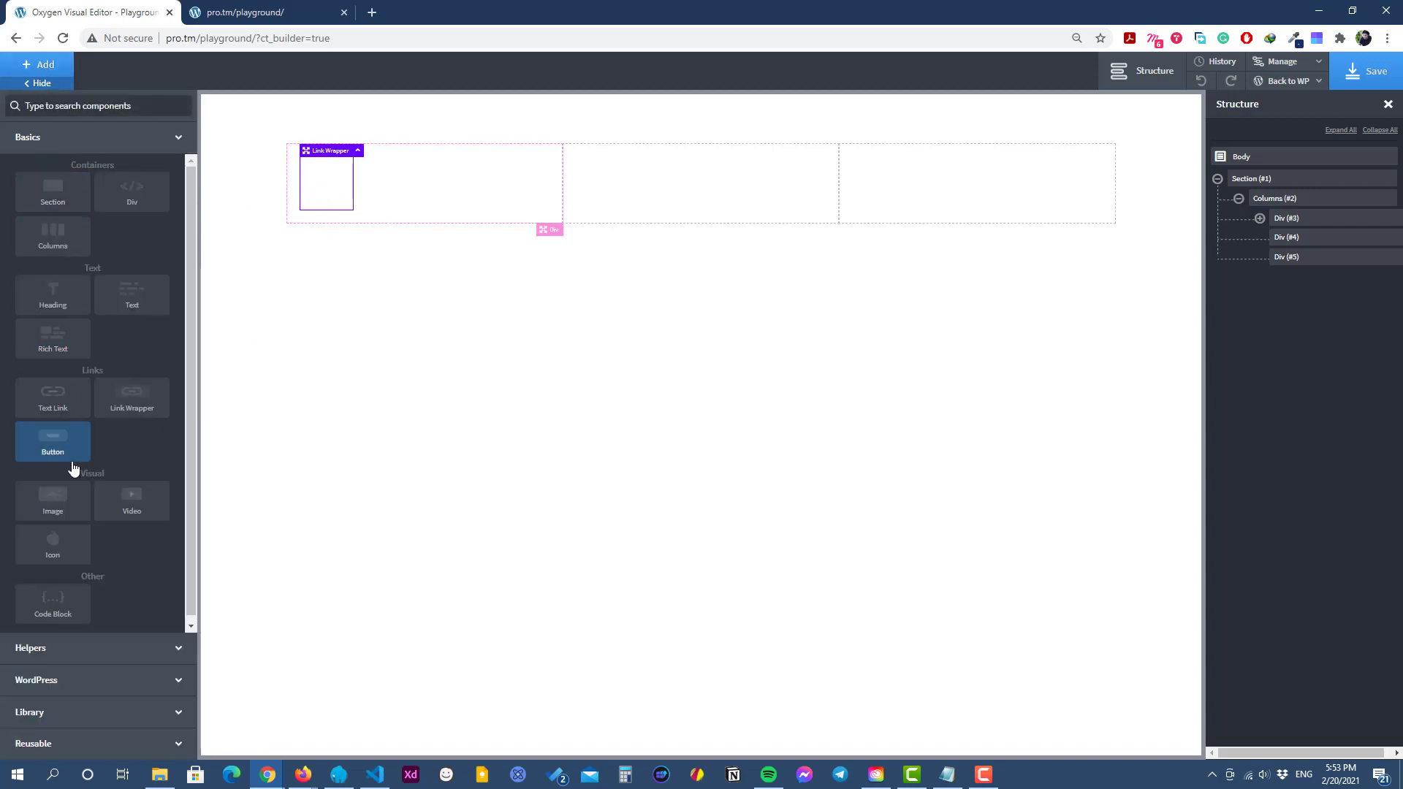
click(62, 505)
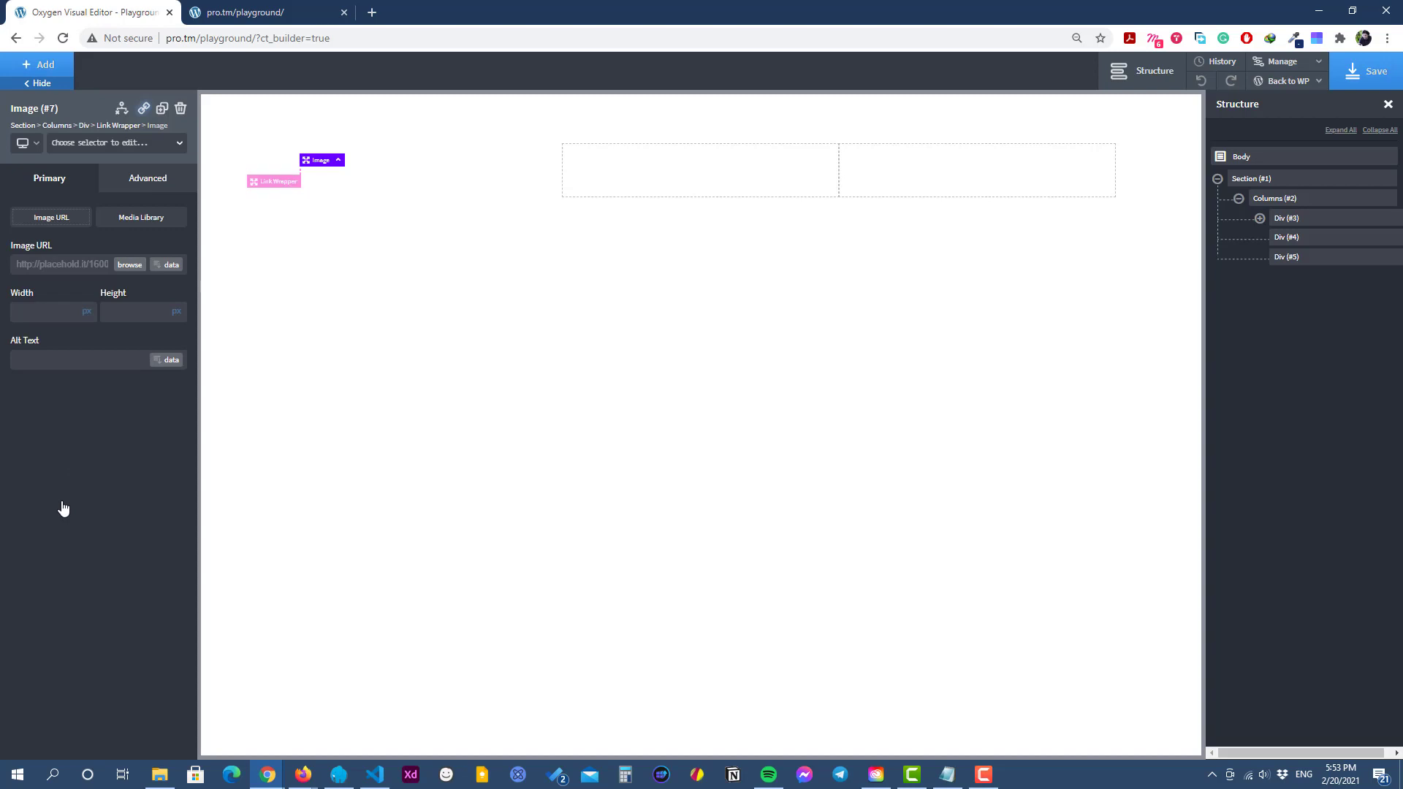
click(132, 266)
click(643, 257)
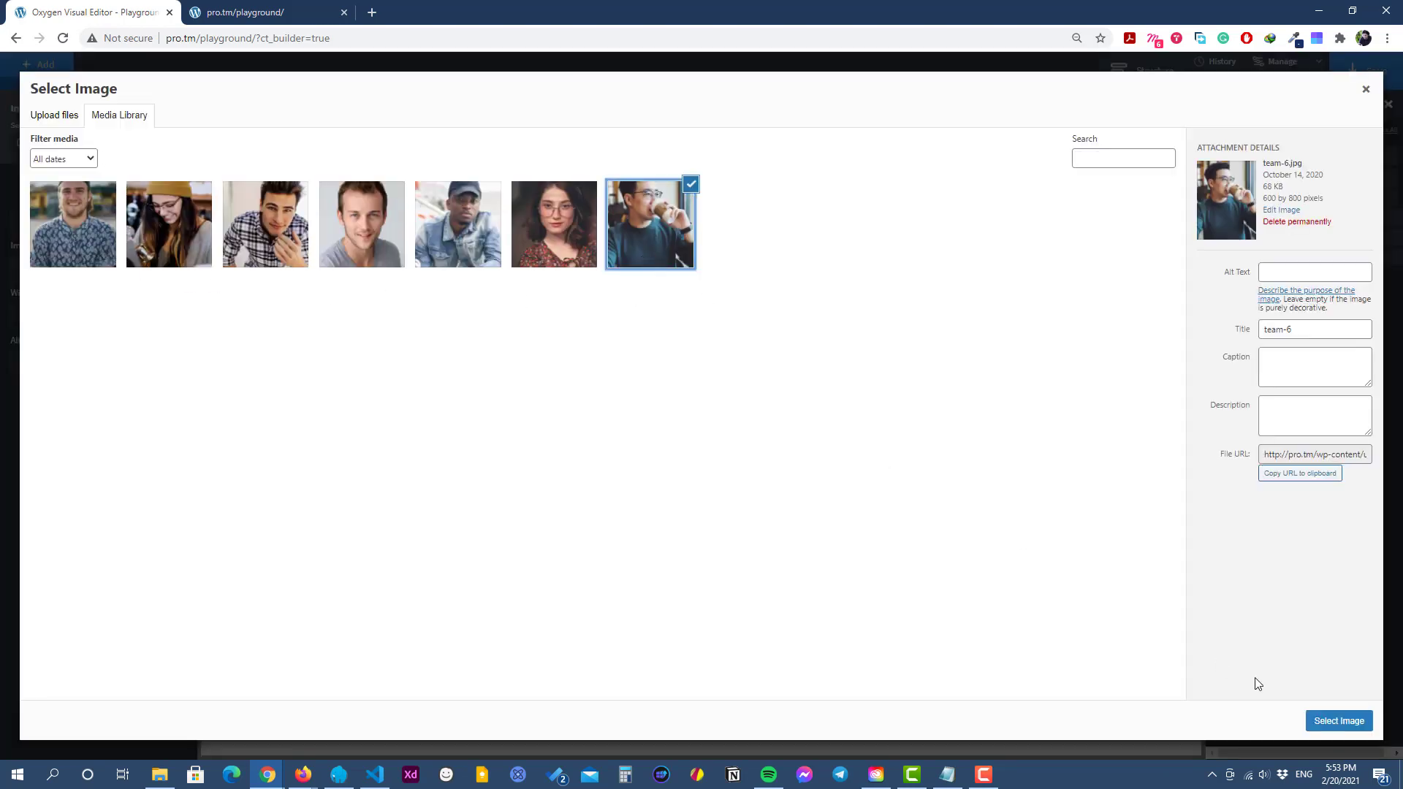
click(1351, 719)
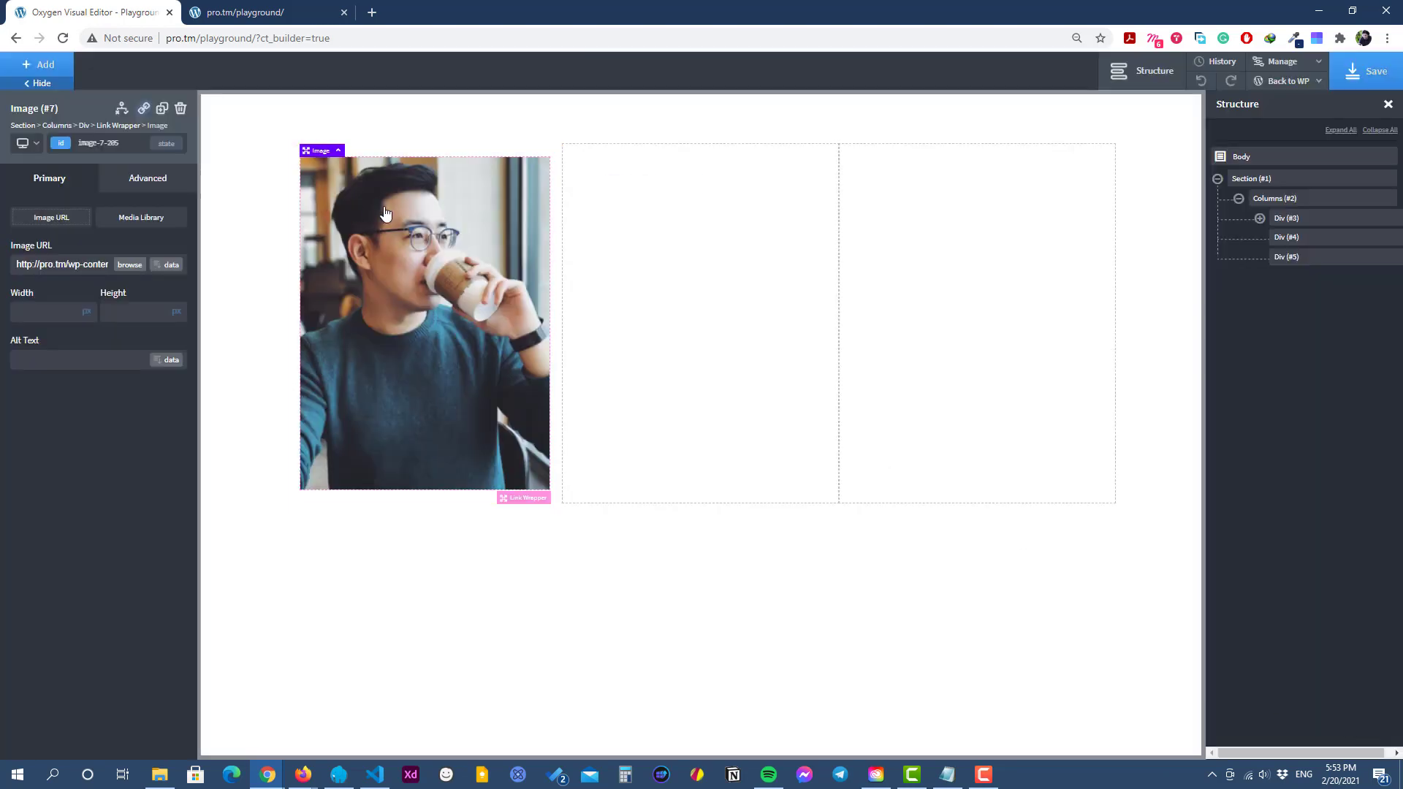
Add a div inside the link wrapper below the image and give it the class "overlay".
click(1260, 219)
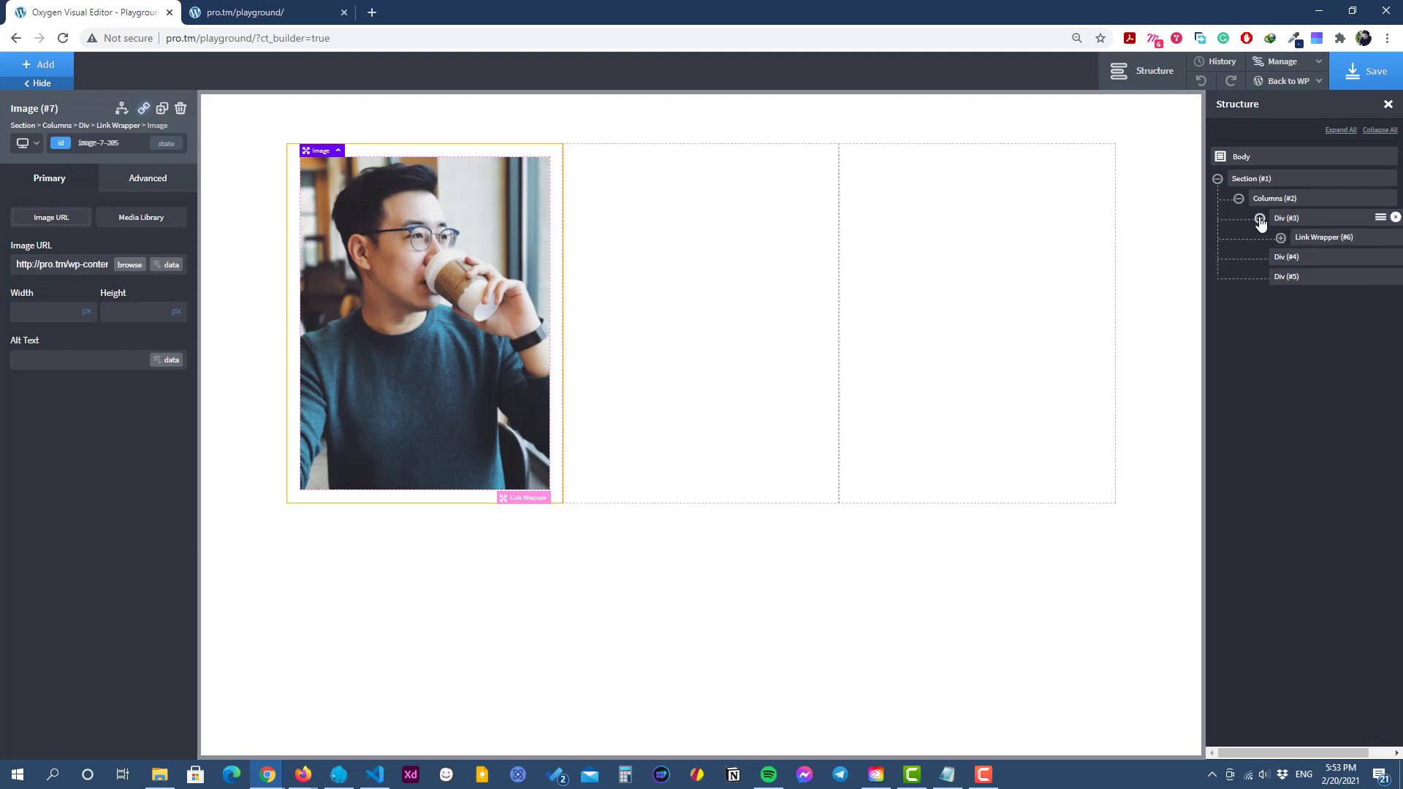
click(1280, 238)
click(1324, 241)
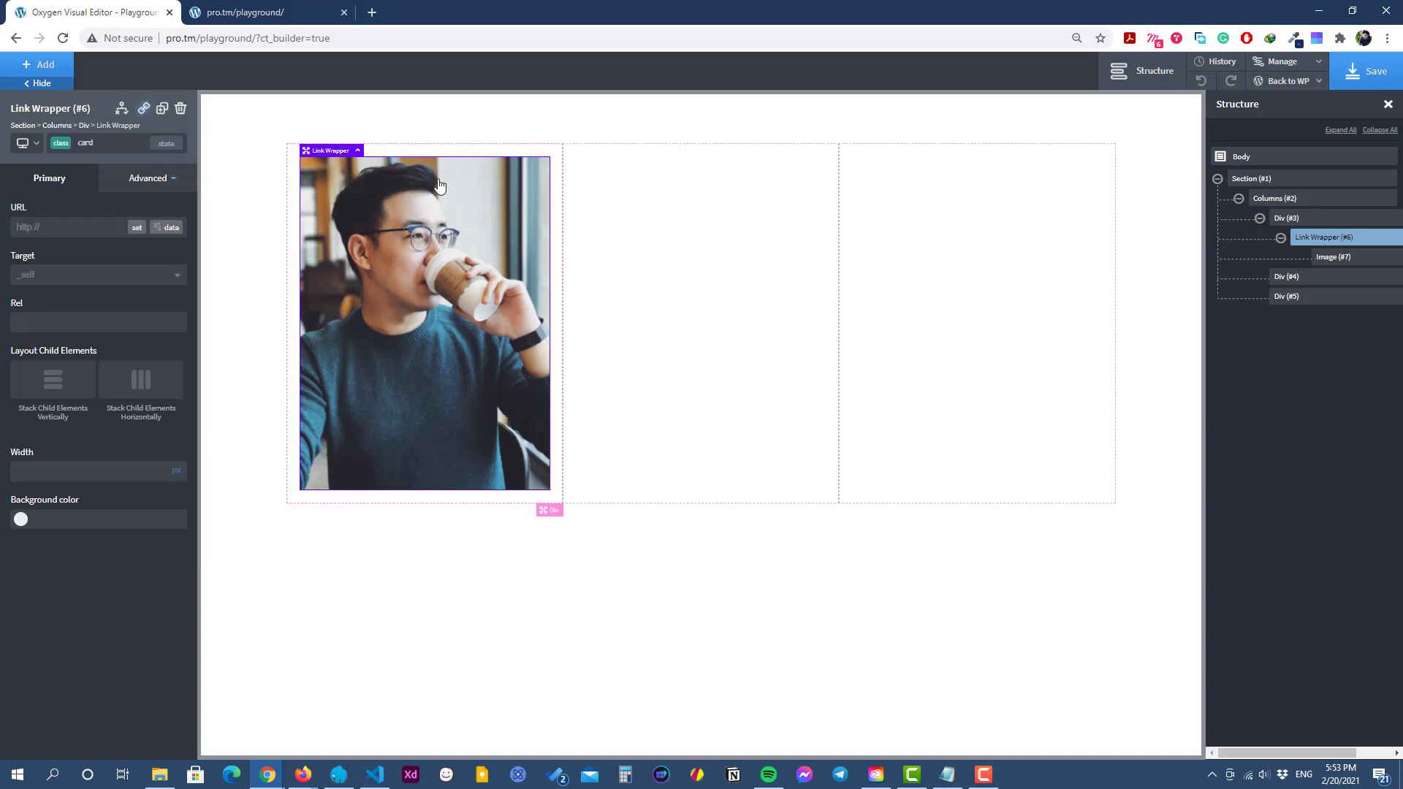
click(33, 66)
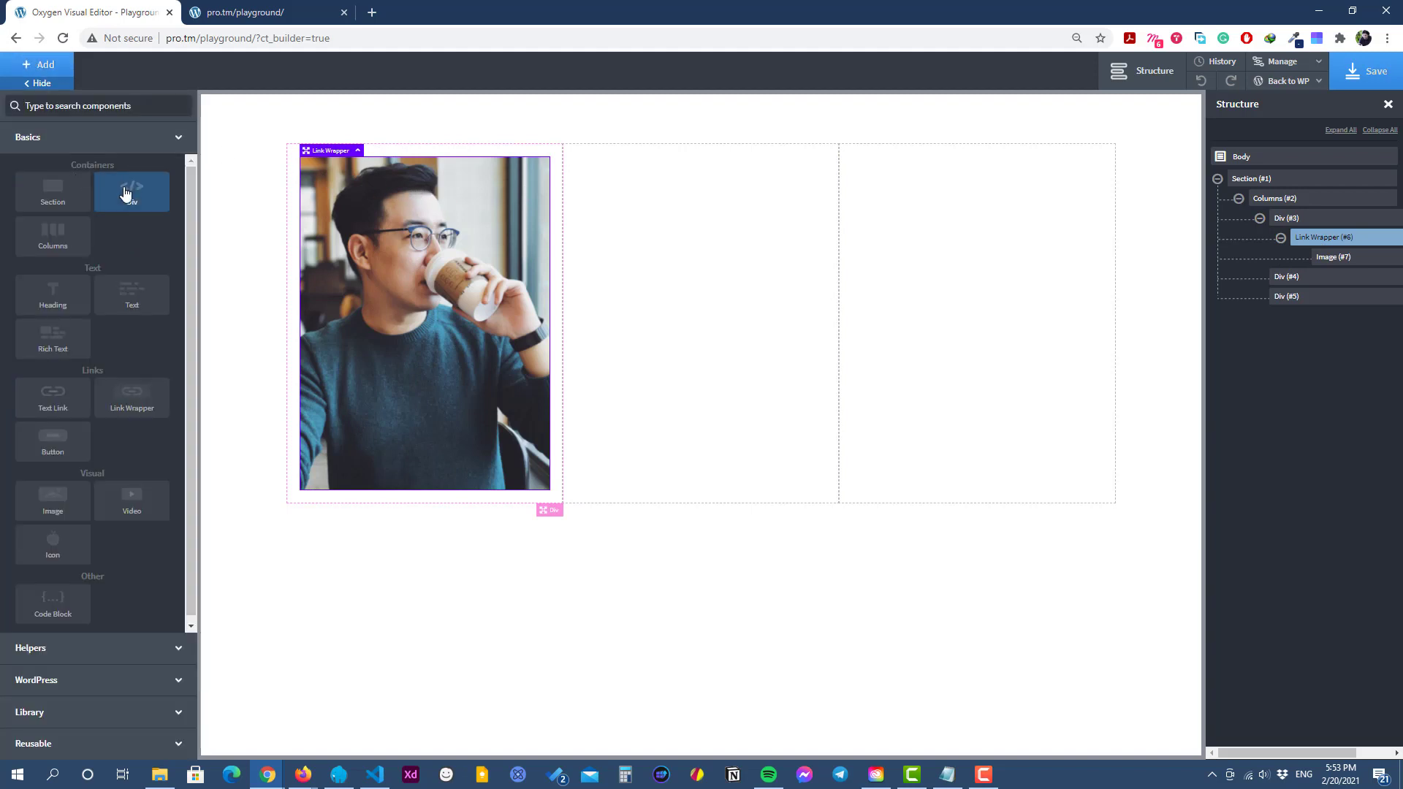
click(125, 193)
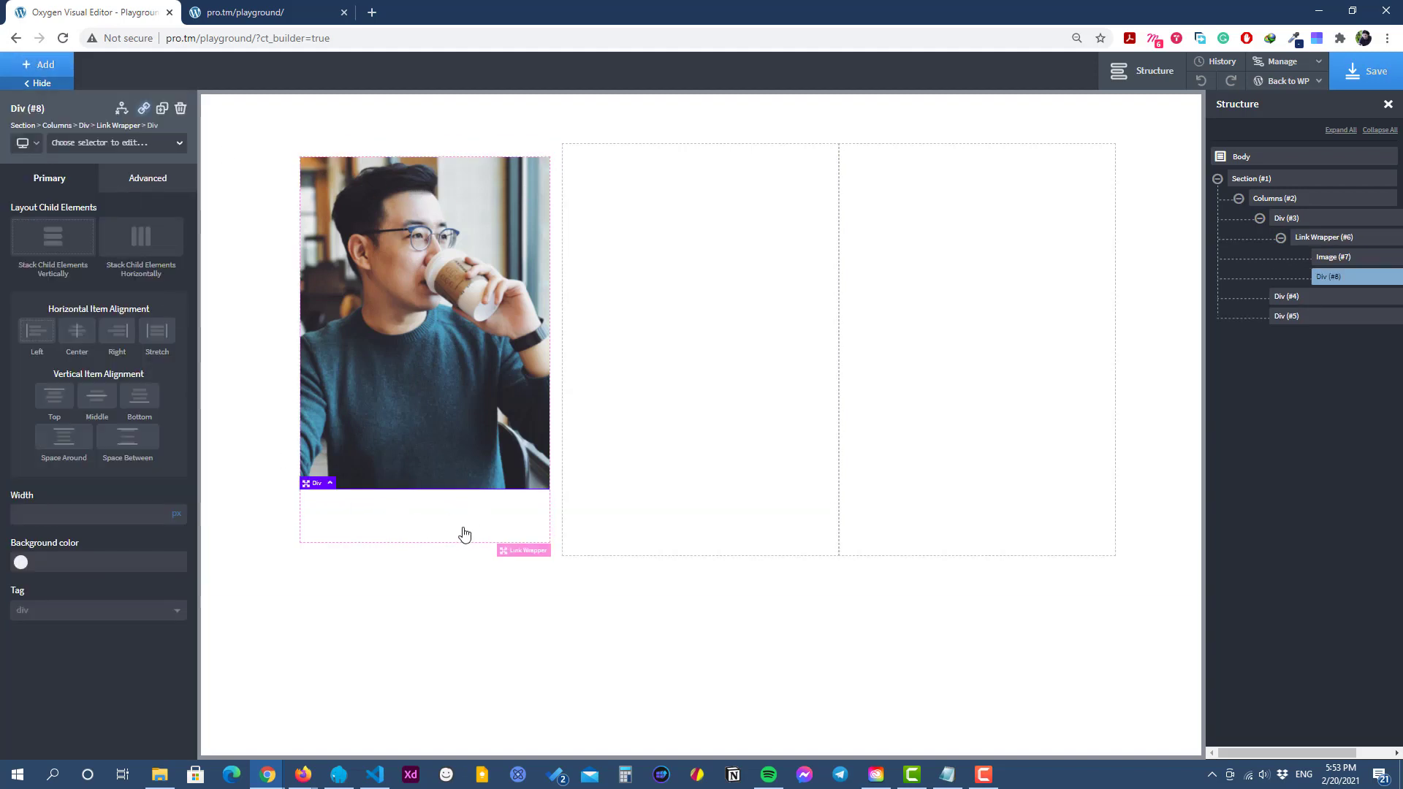
click(77, 145)
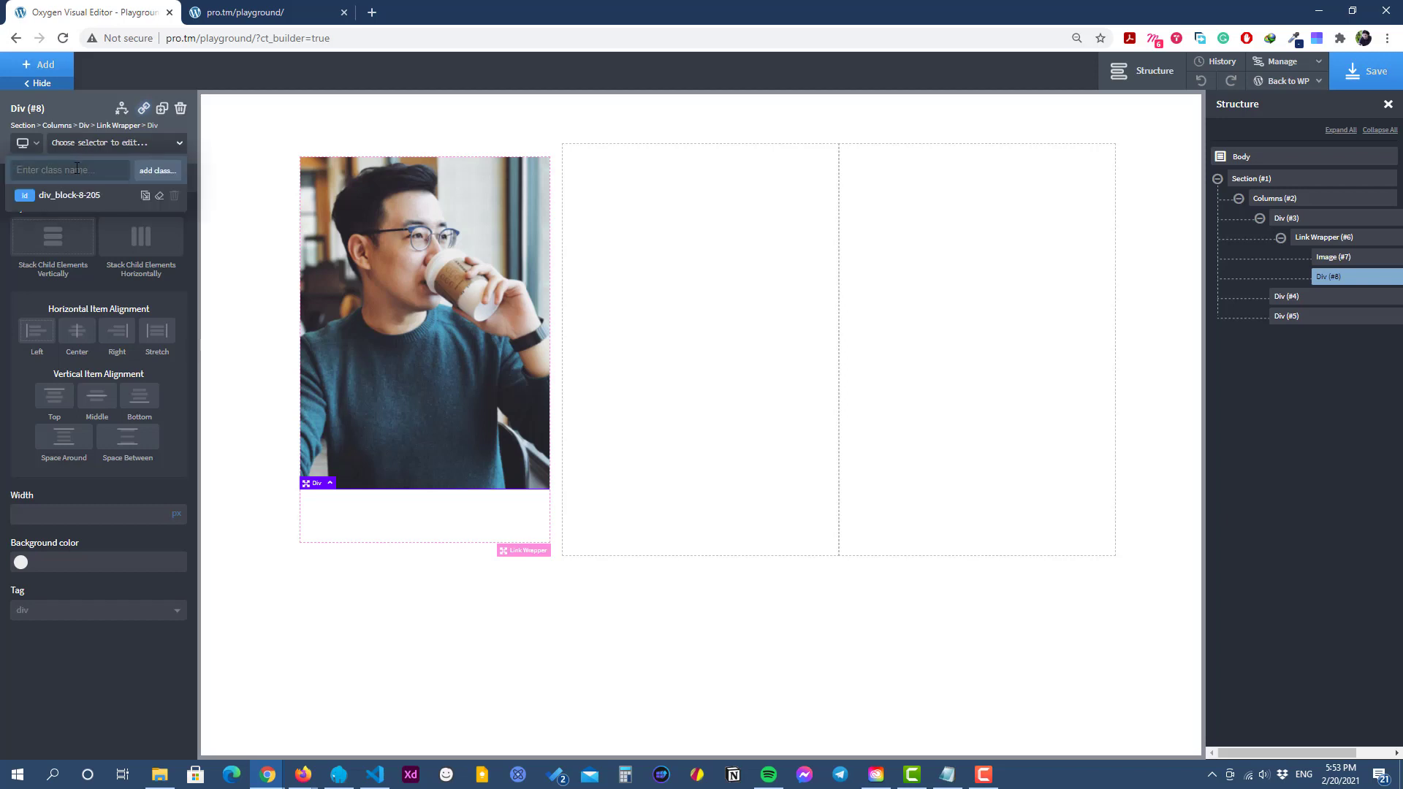
text(overlay)
click(168, 178)
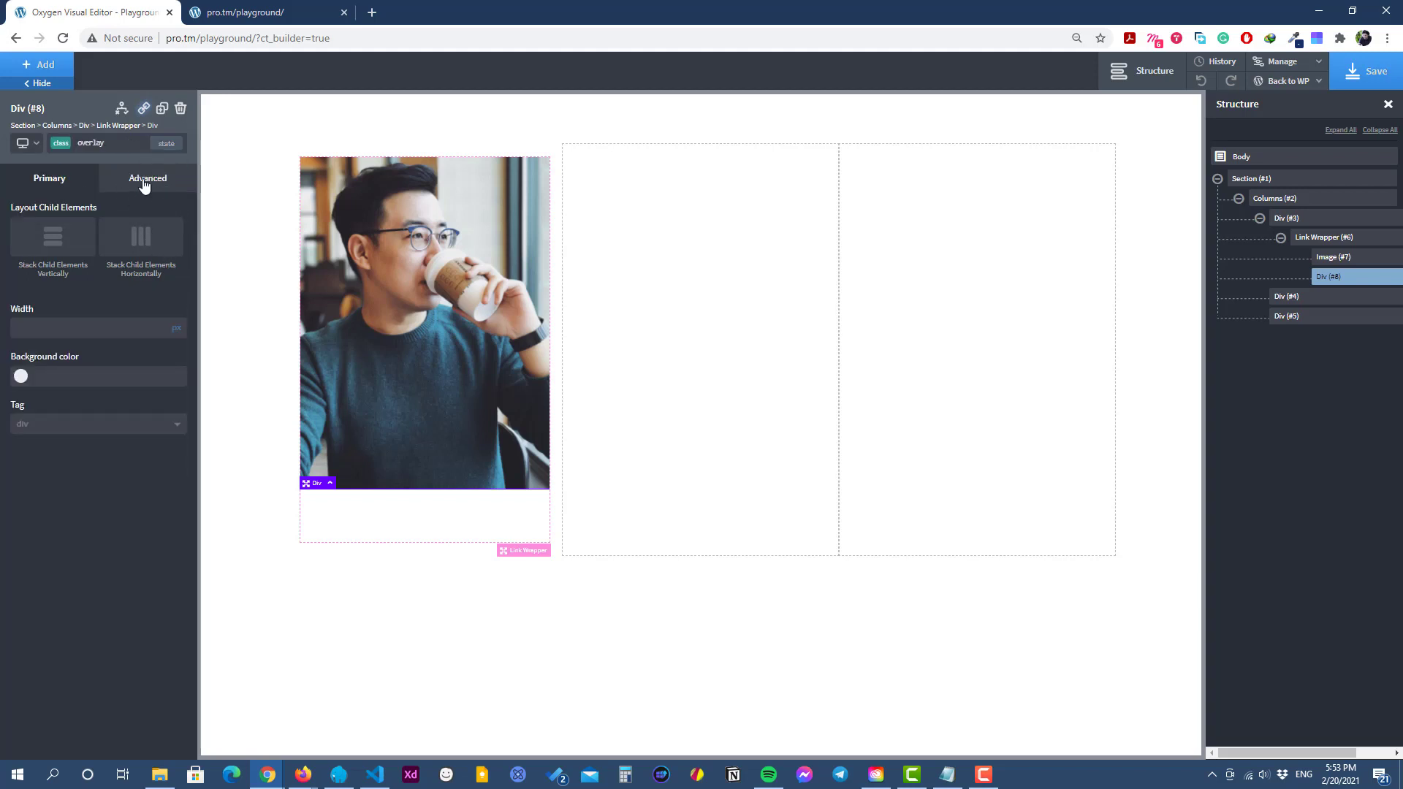
Position the overlay class absolutely with left, right and bottom offsets of 10 px.
click(145, 184)
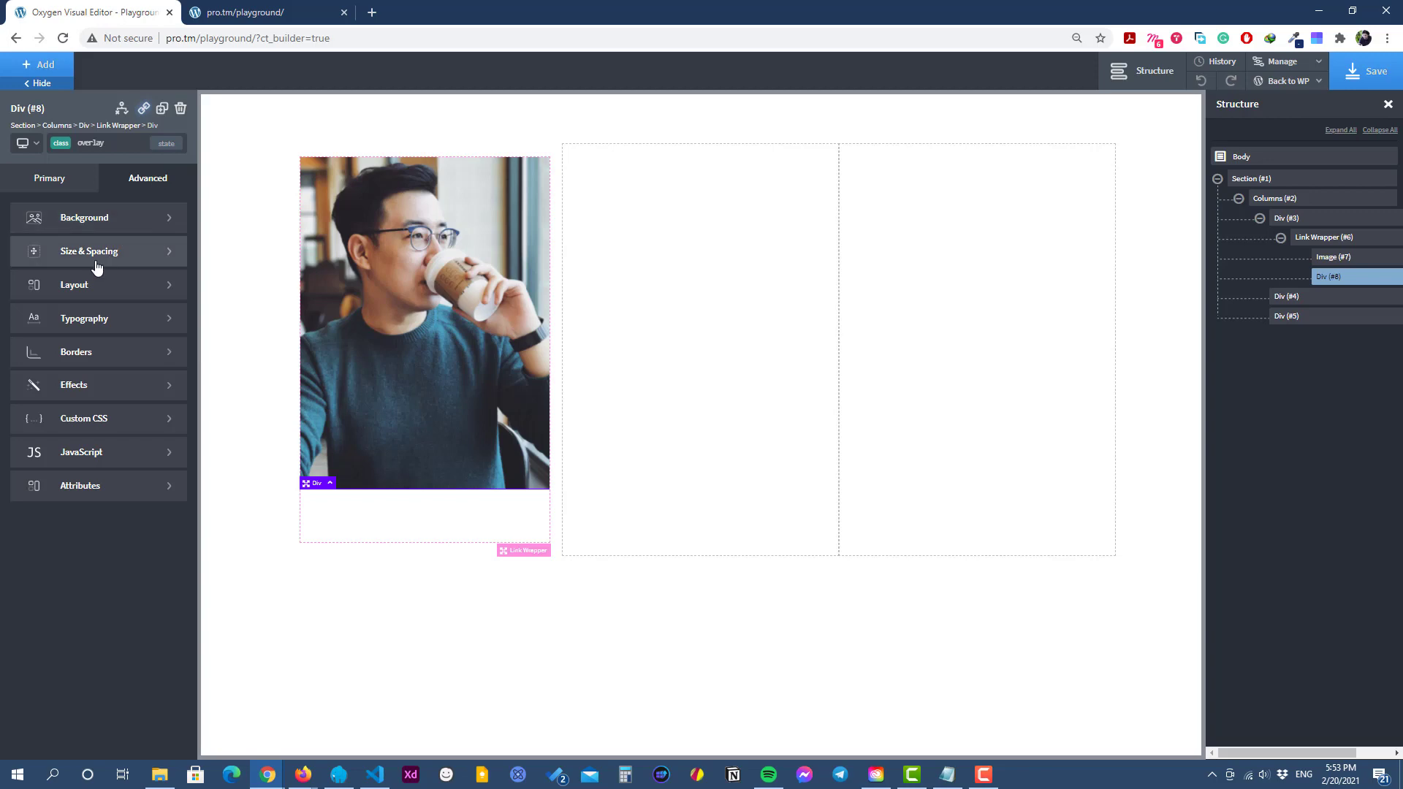
click(78, 286)
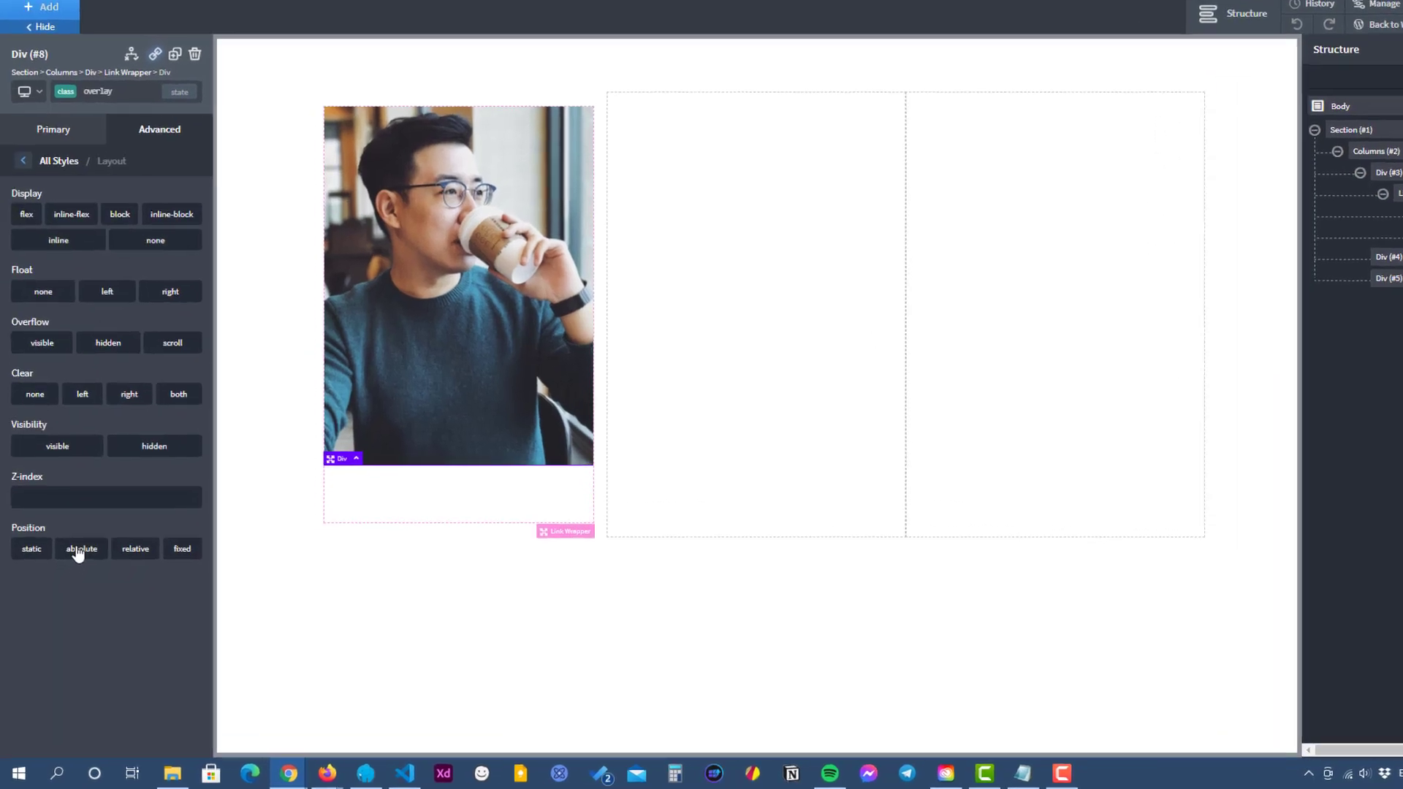
click(75, 567)
click(67, 642)
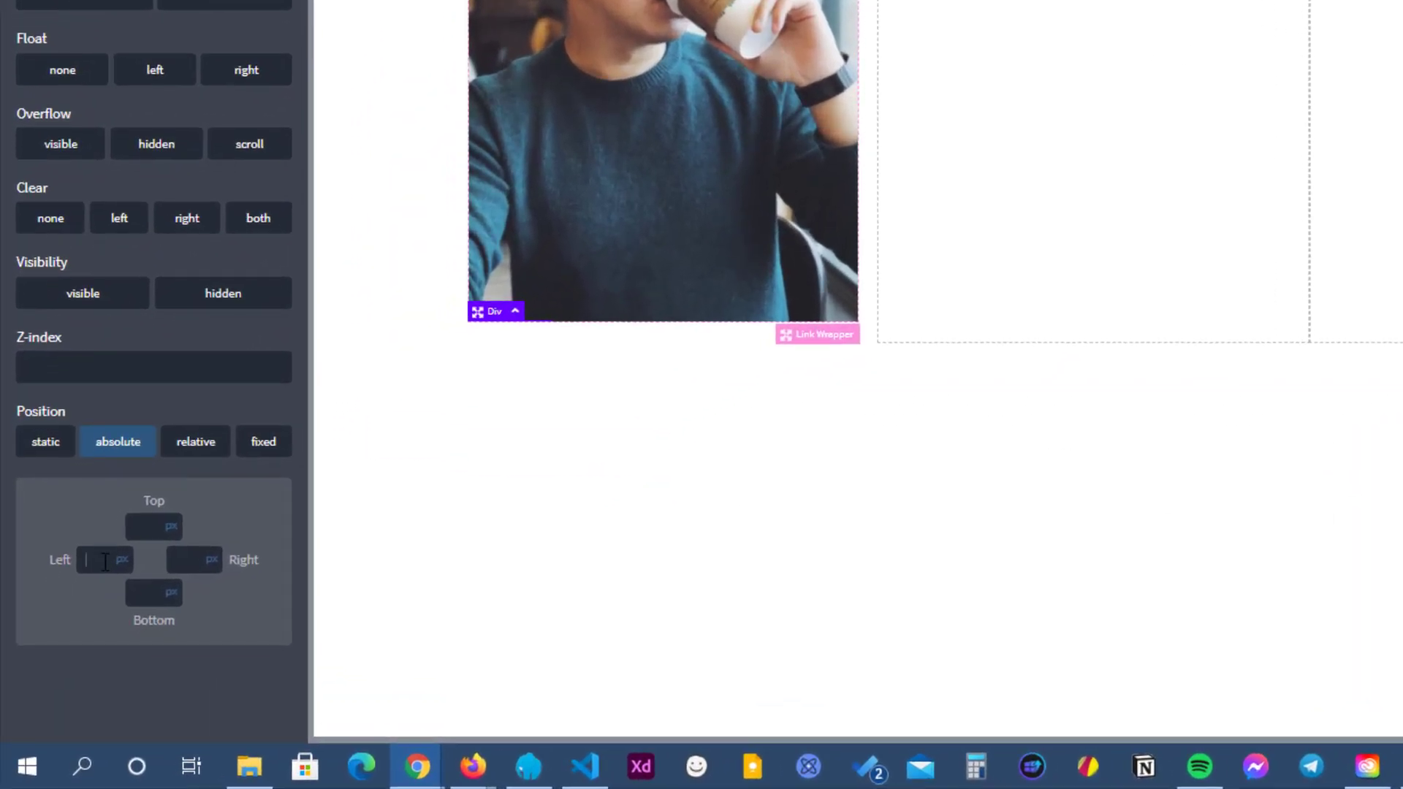
text(10)
key(Tab)
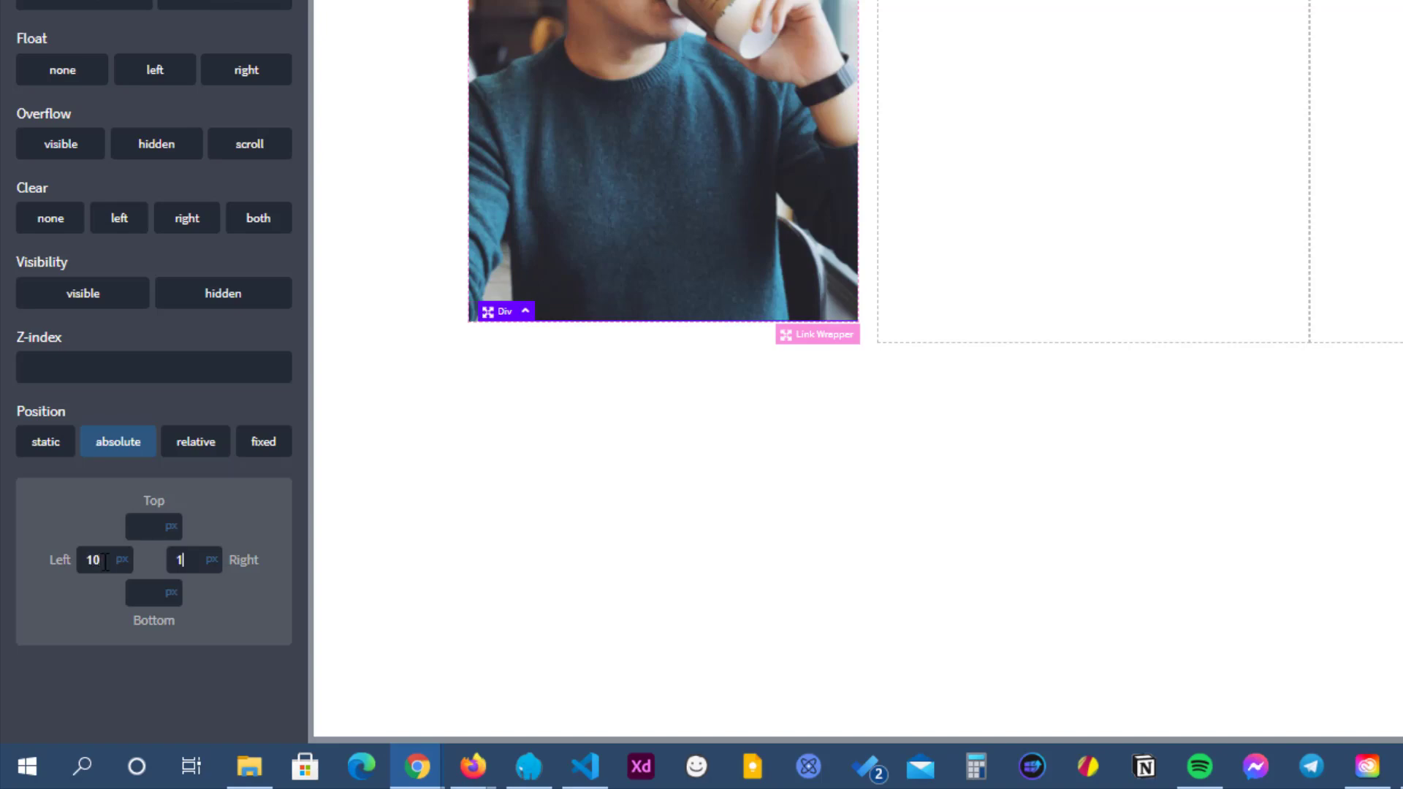
text(10)
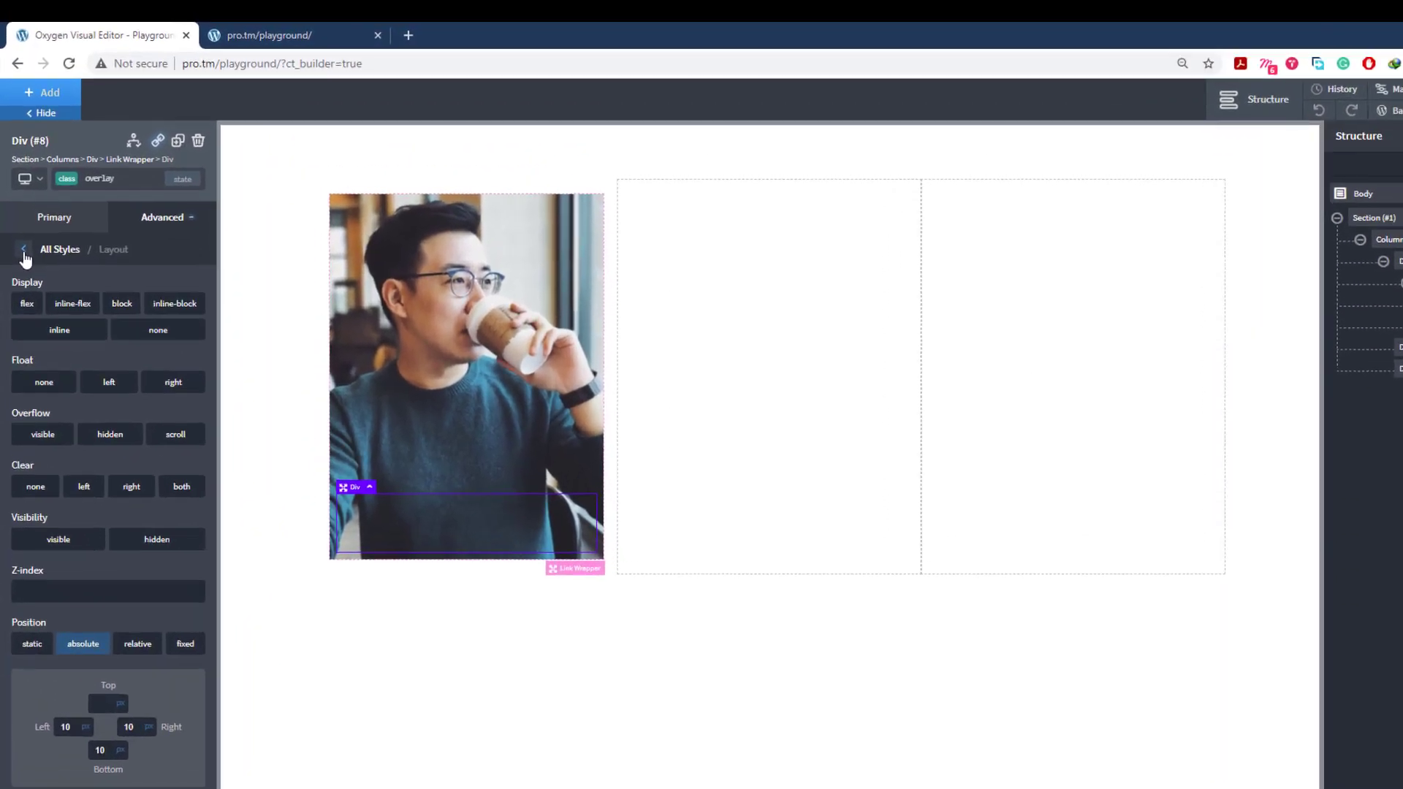
Give the overlay class a black background color at 60% opacity, rgba(0,0,0,0.6).
click(19, 219)
click(94, 326)
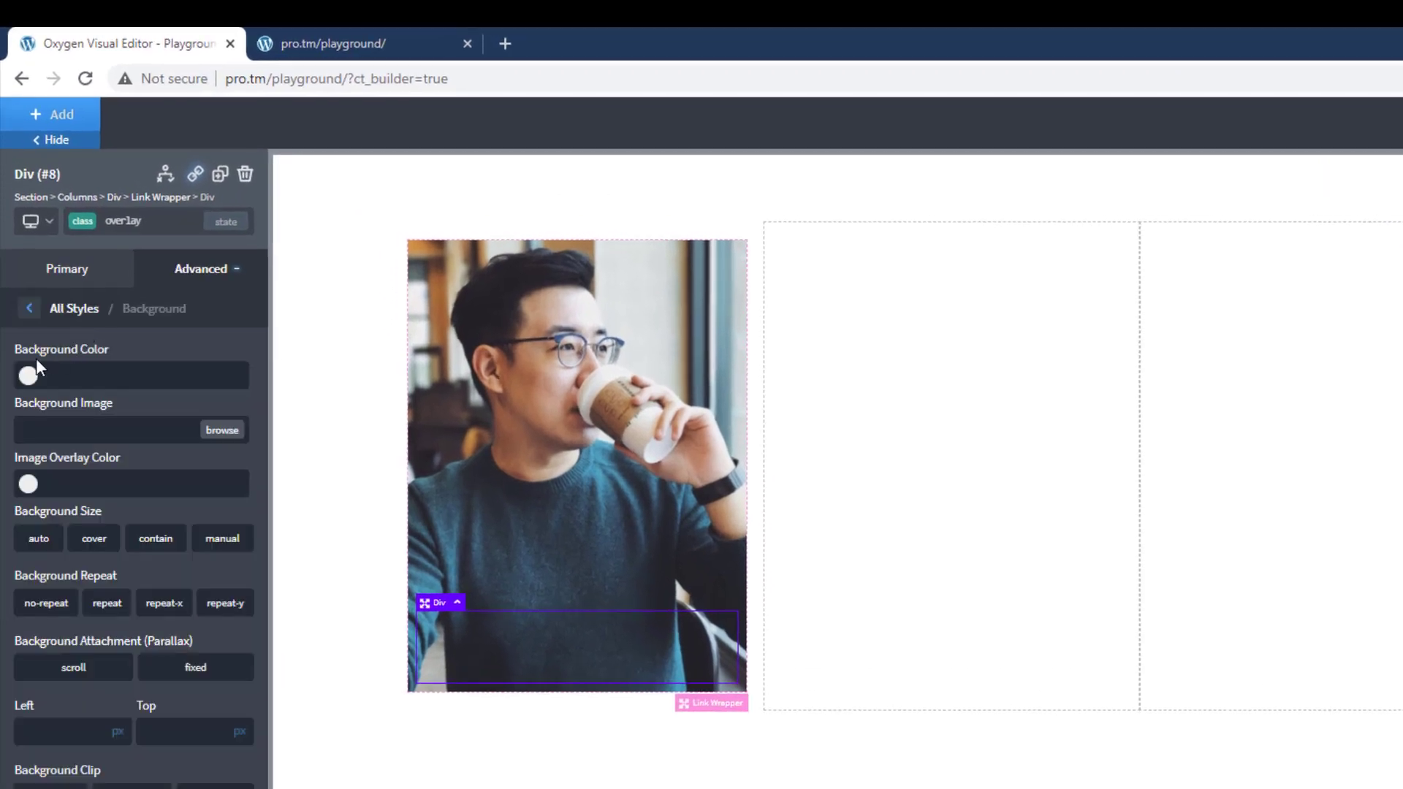
click(28, 376)
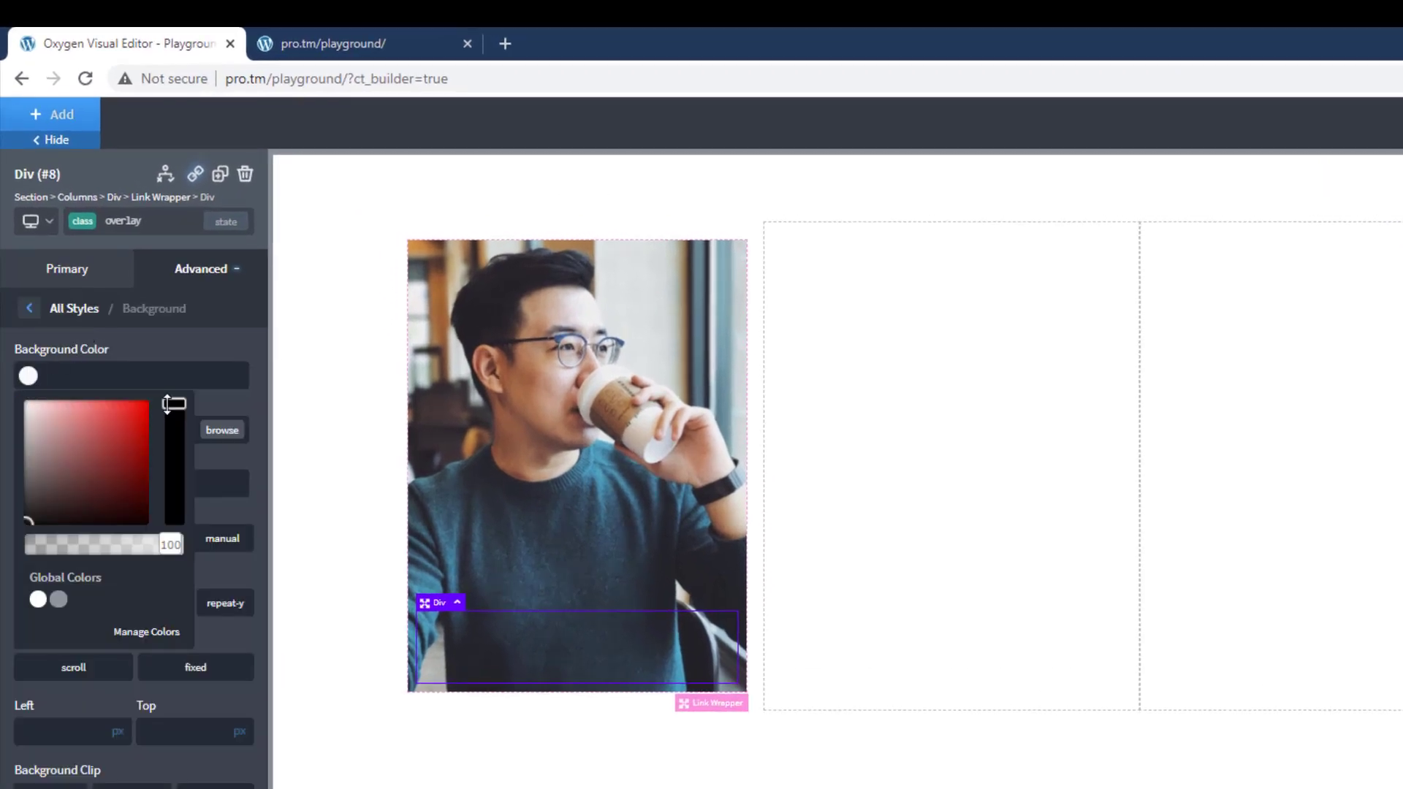
drag(170, 544, 115, 548)
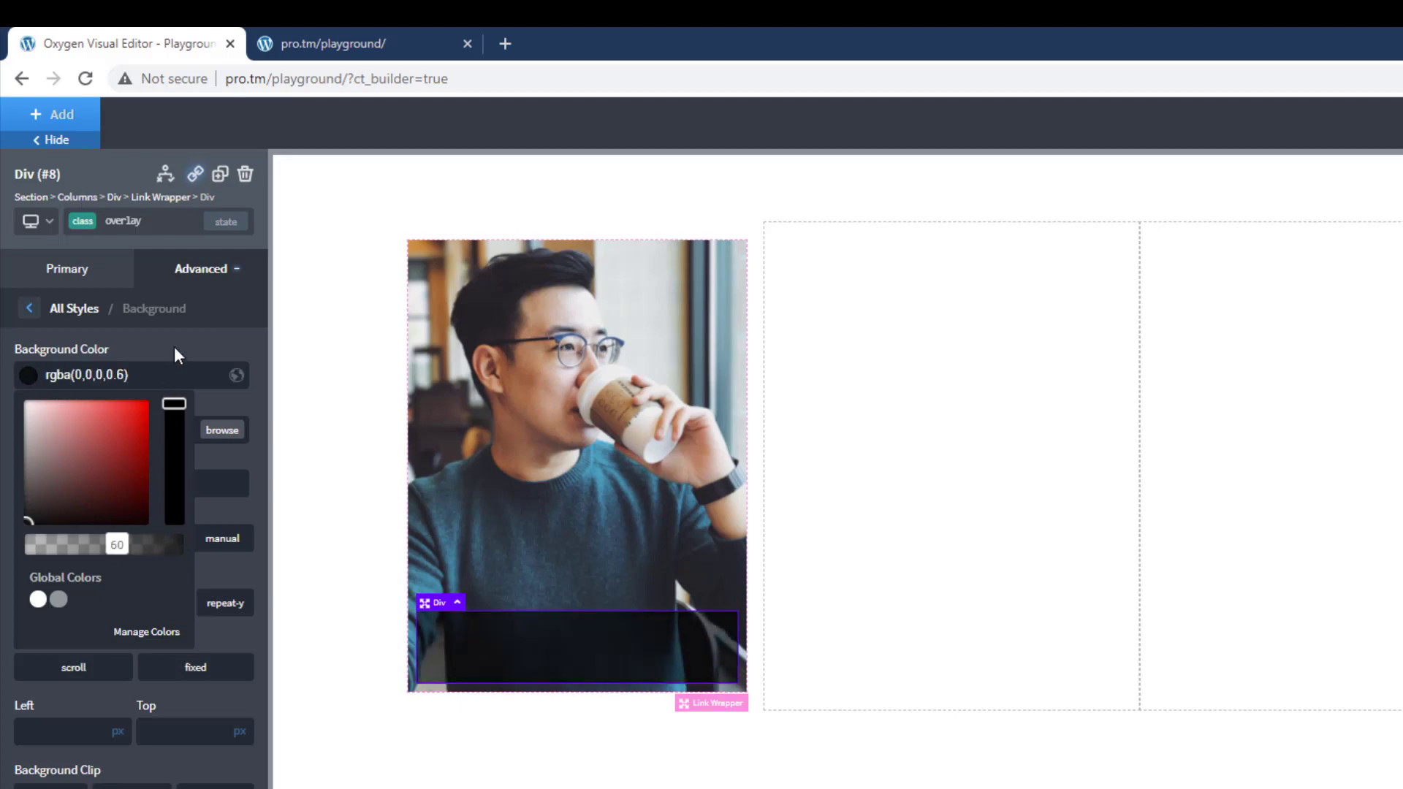
click(178, 354)
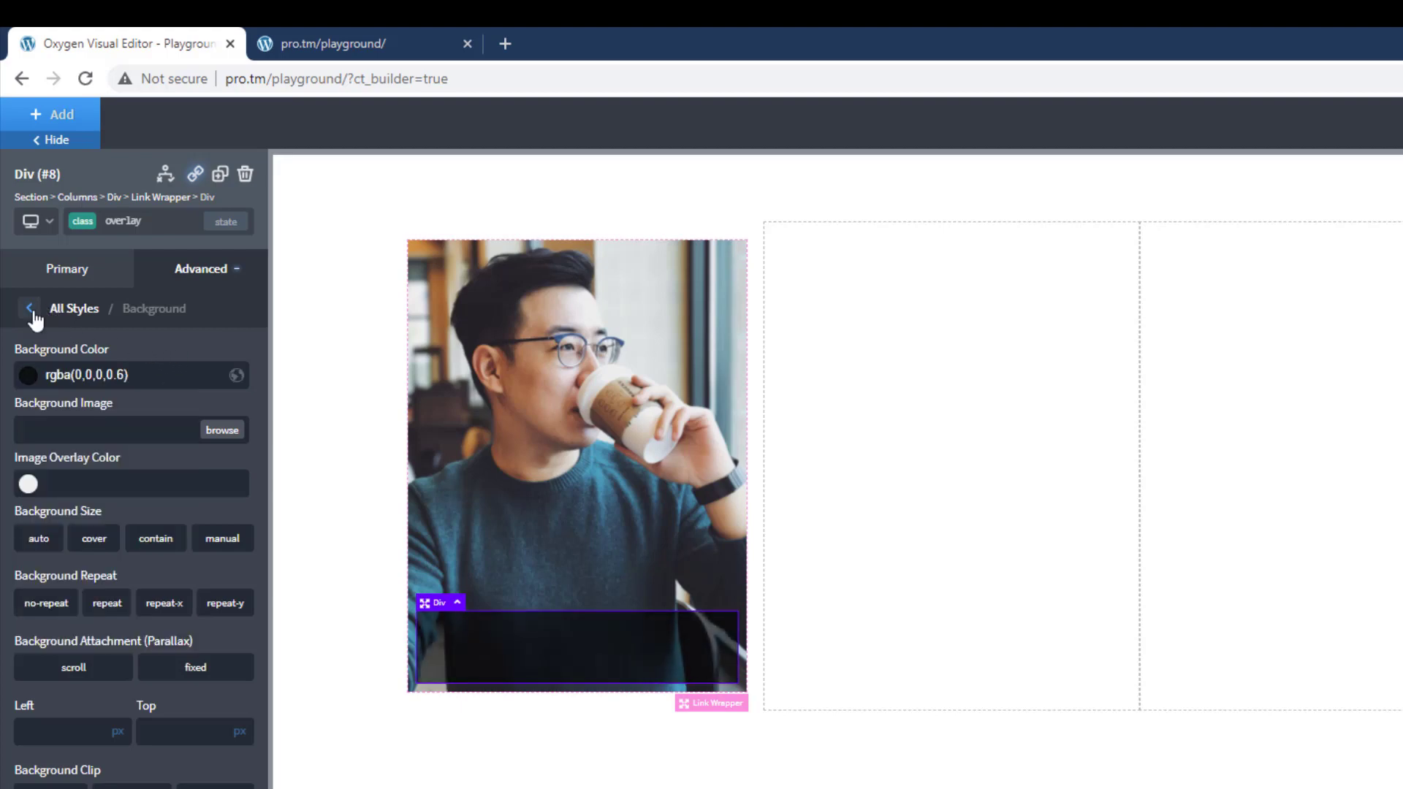
Set the overlay class's padding to 15 px on all four sides.
click(30, 310)
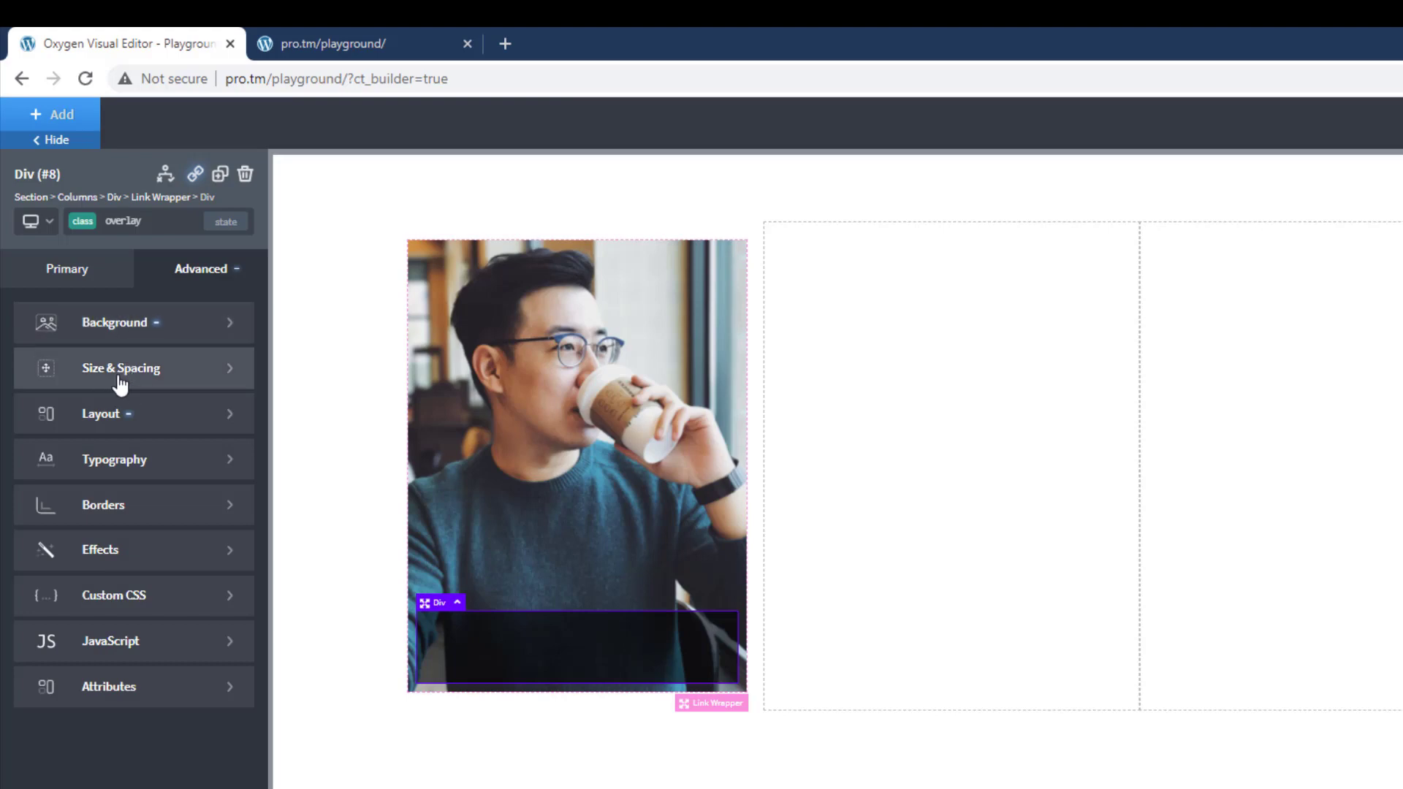
click(110, 382)
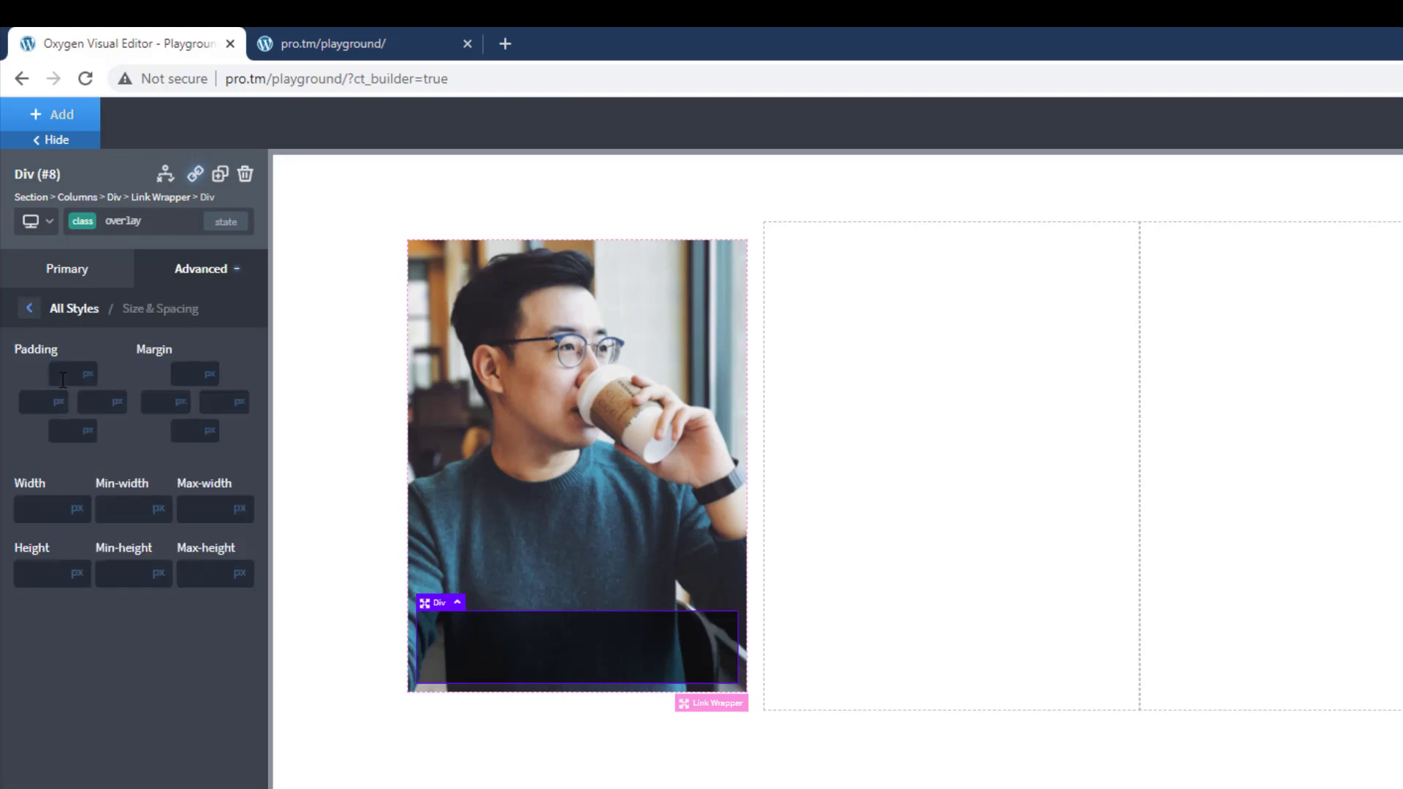
click(62, 377)
text(15)
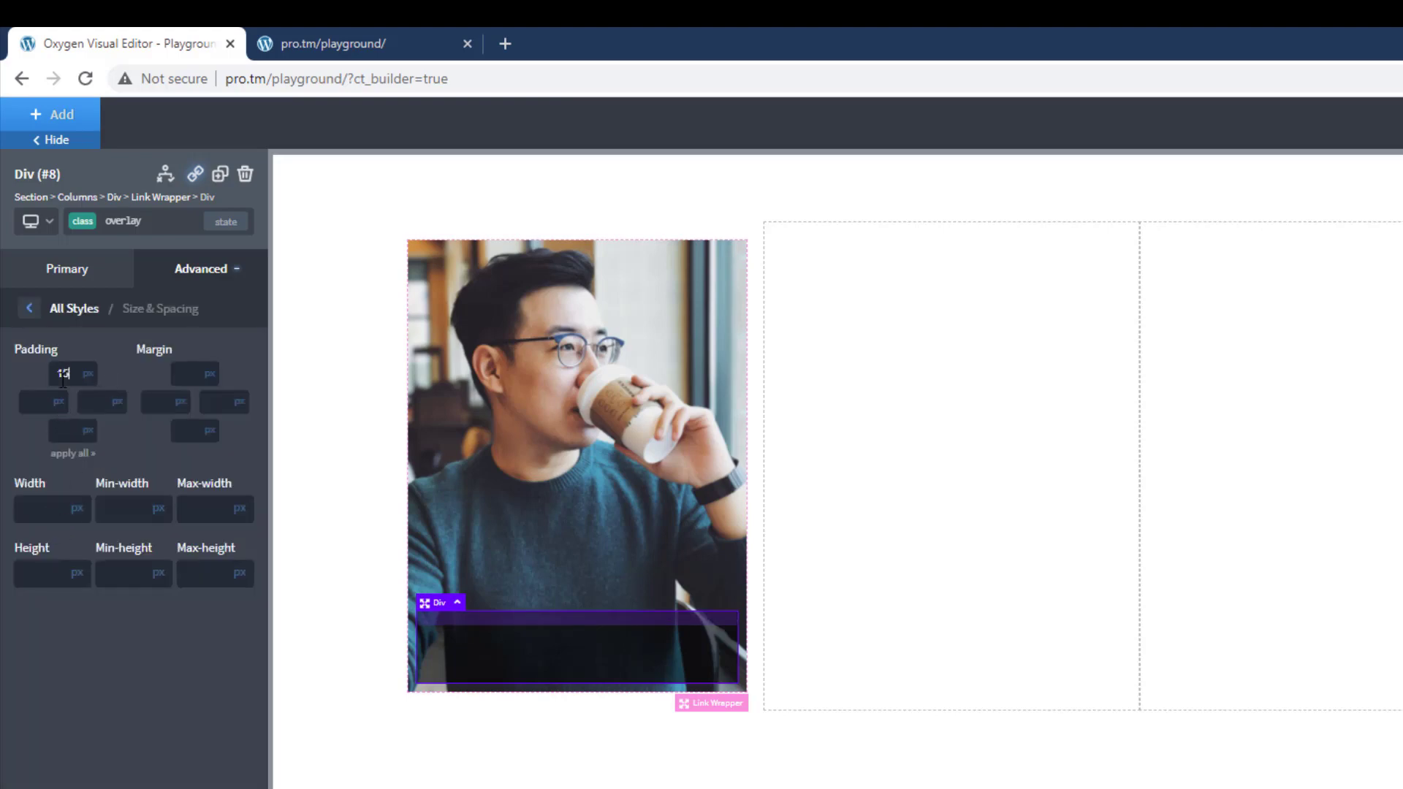
click(68, 453)
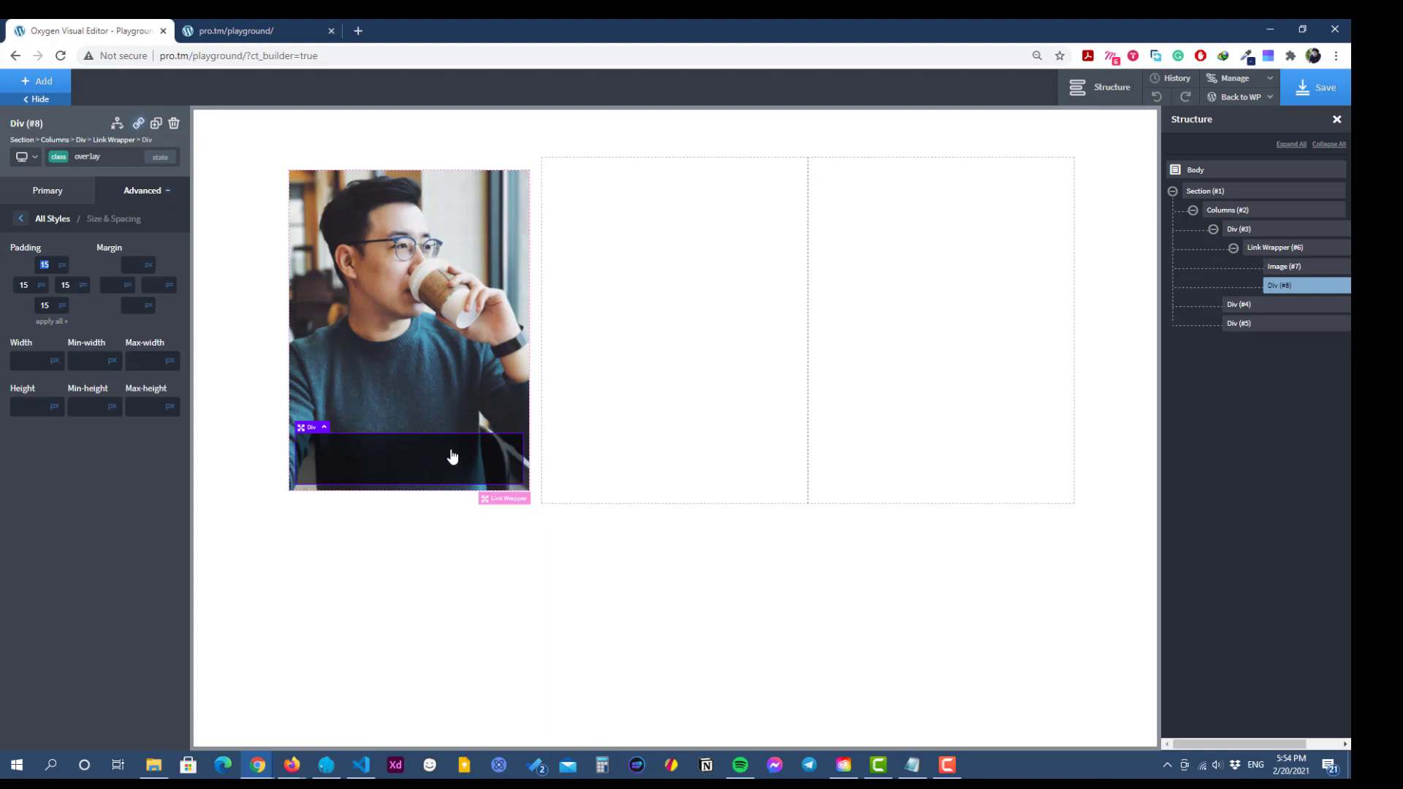
Add a heading inside the overlay div and set its tag to h3.
click(459, 456)
click(38, 80)
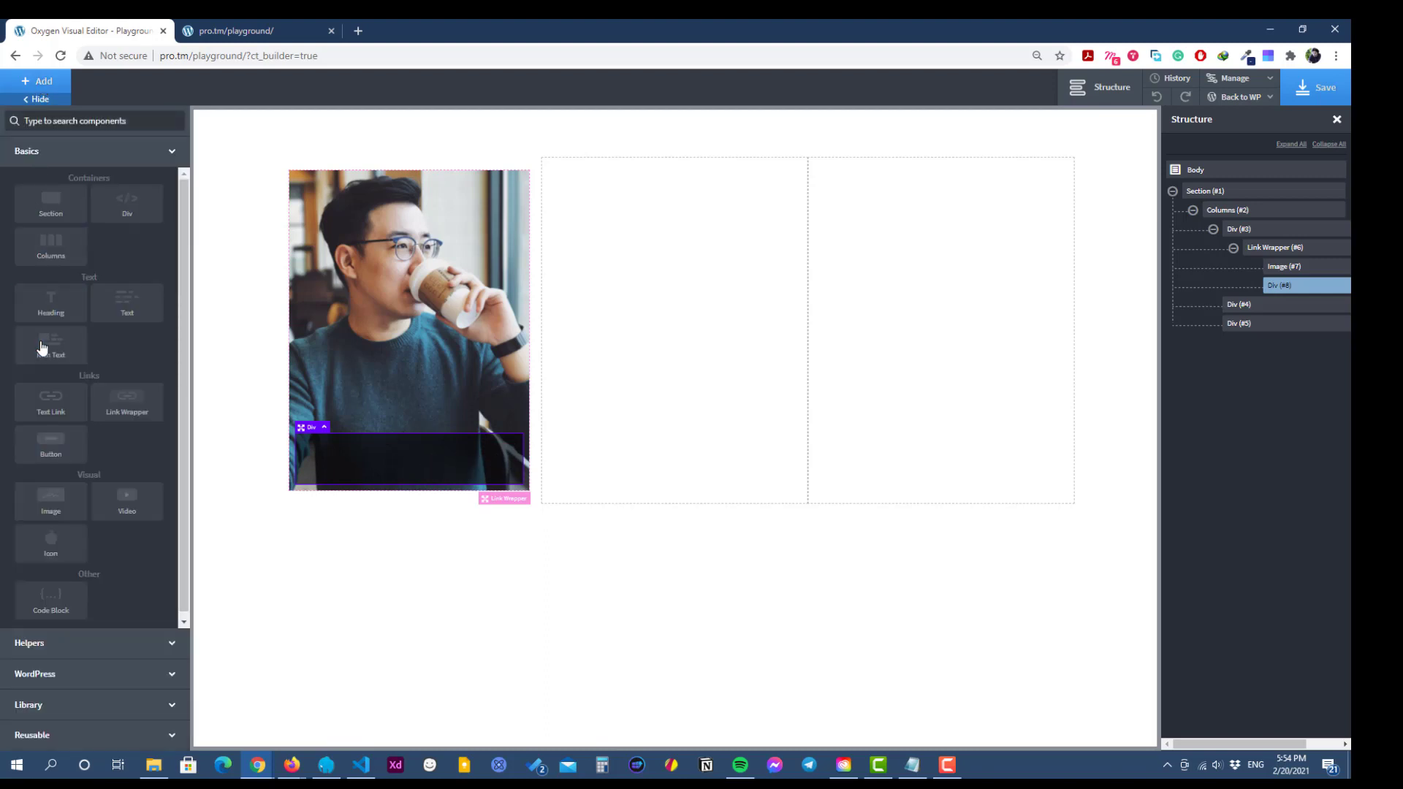
click(50, 307)
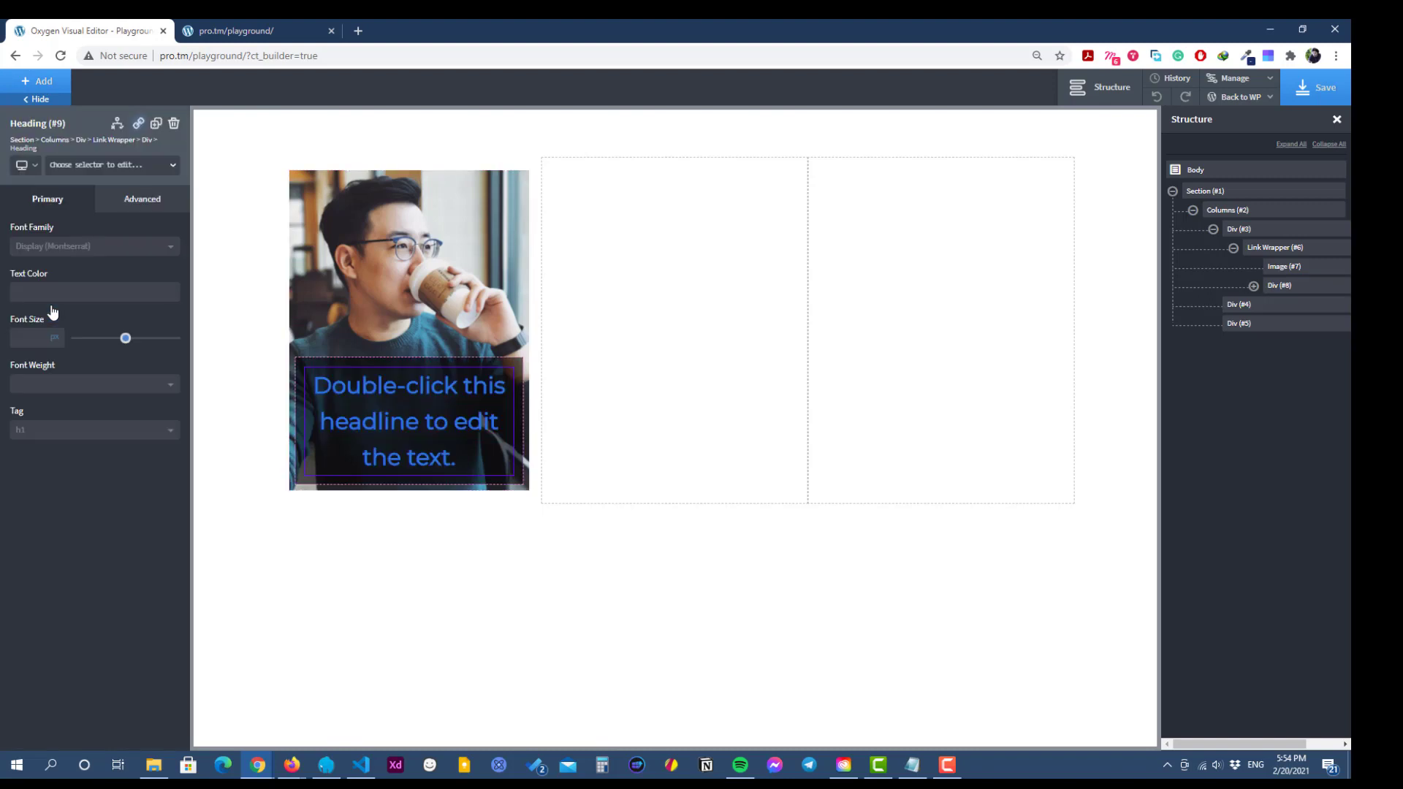
click(48, 438)
click(42, 490)
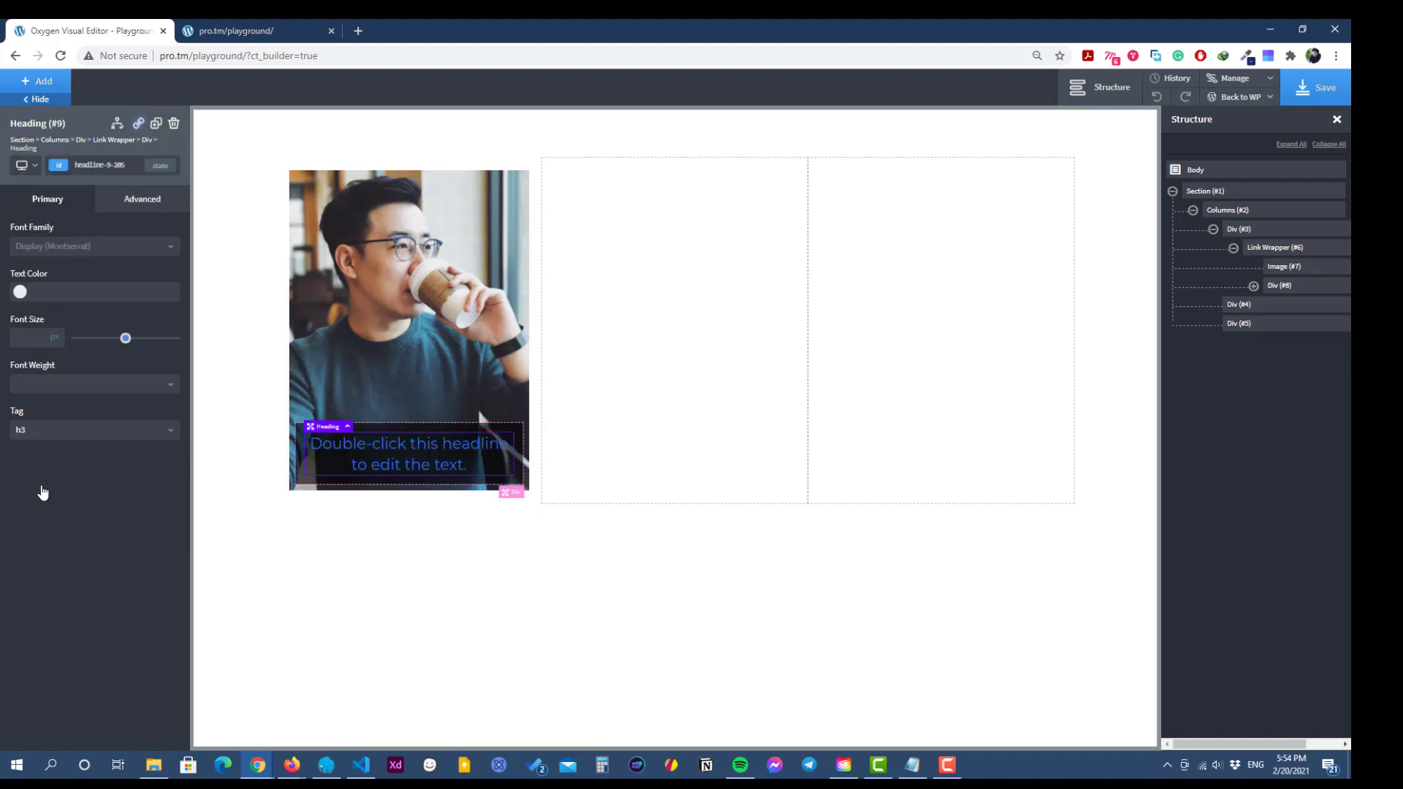
Replace the h3 heading's placeholder text with the team member's full name and set its text color to the global White.
double_click(395, 447)
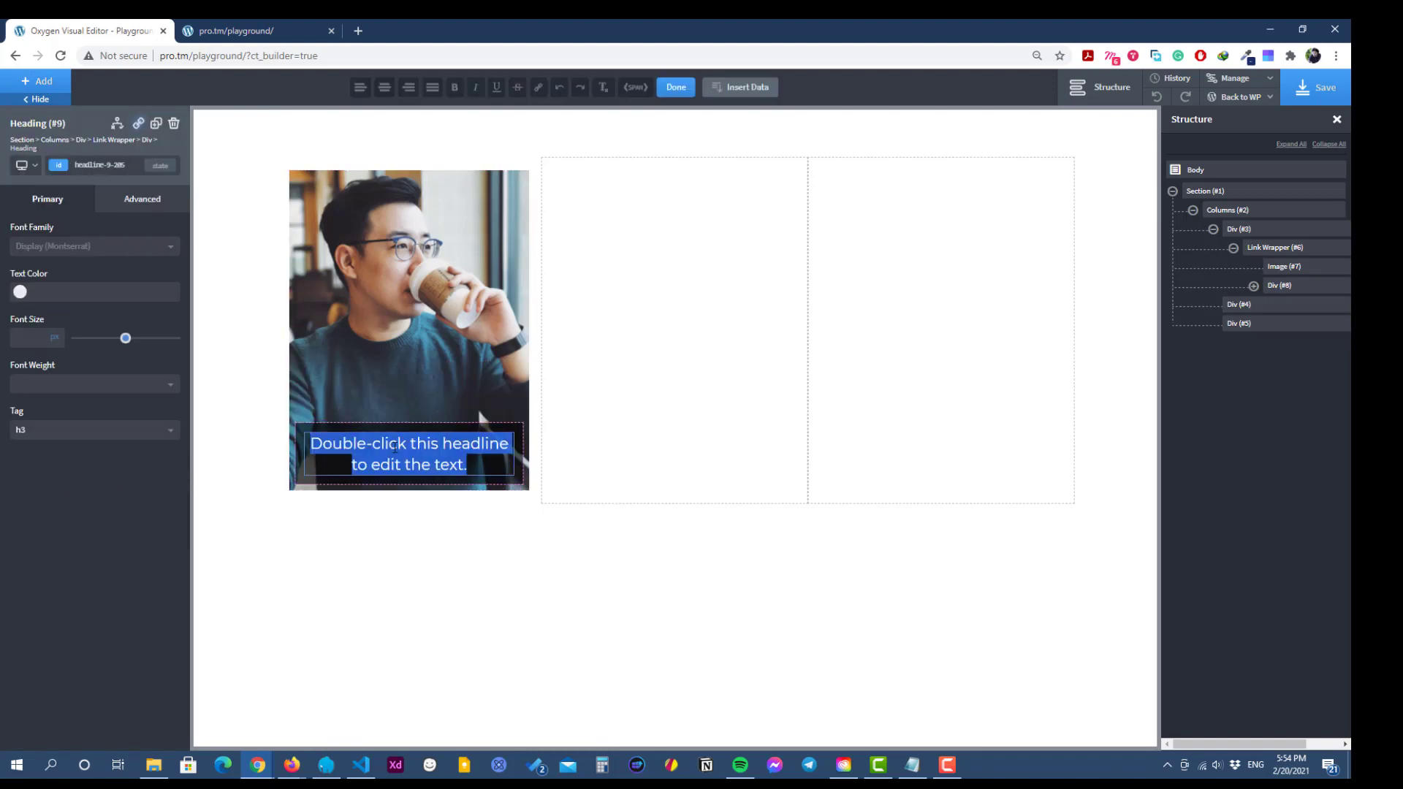
text(Mark Ferguson)
click(427, 467)
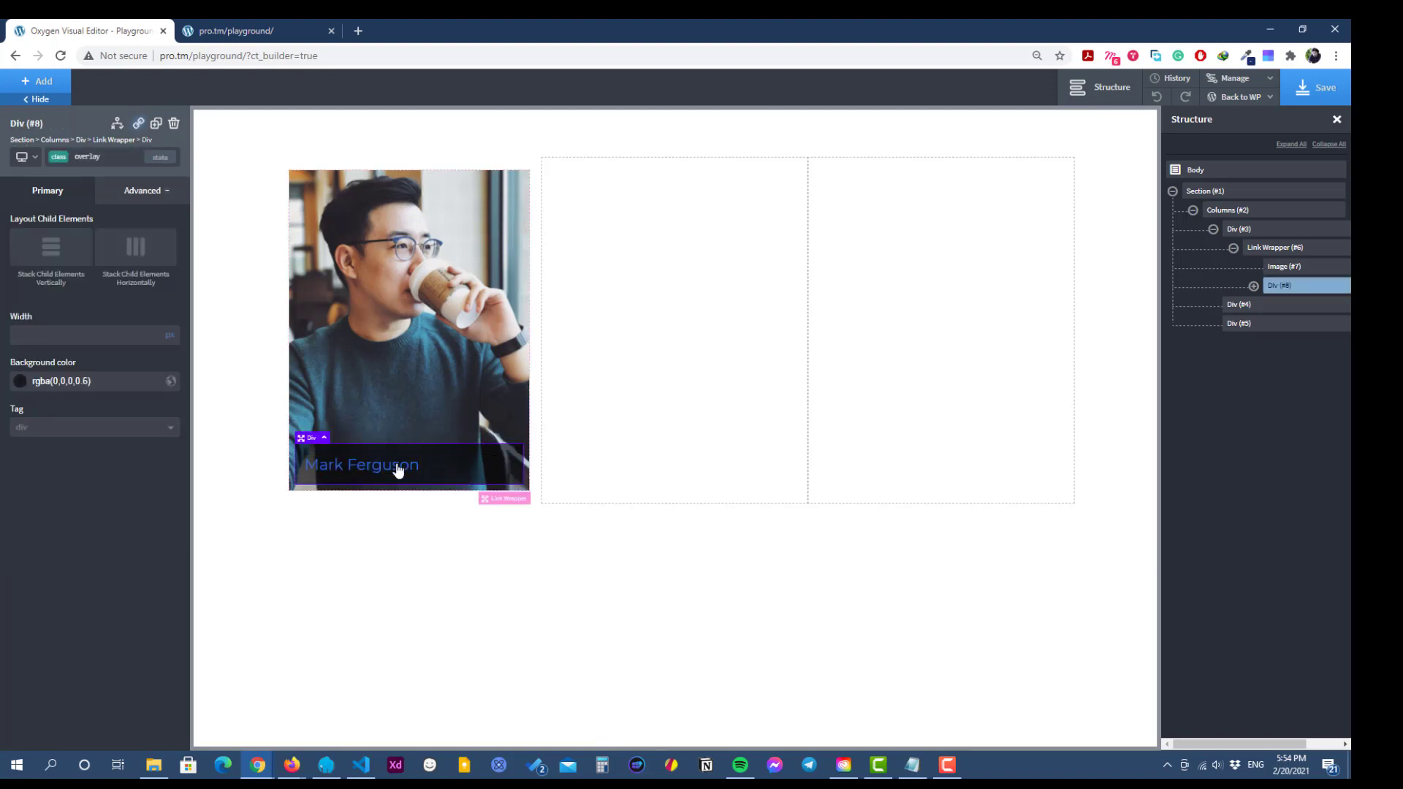
click(399, 469)
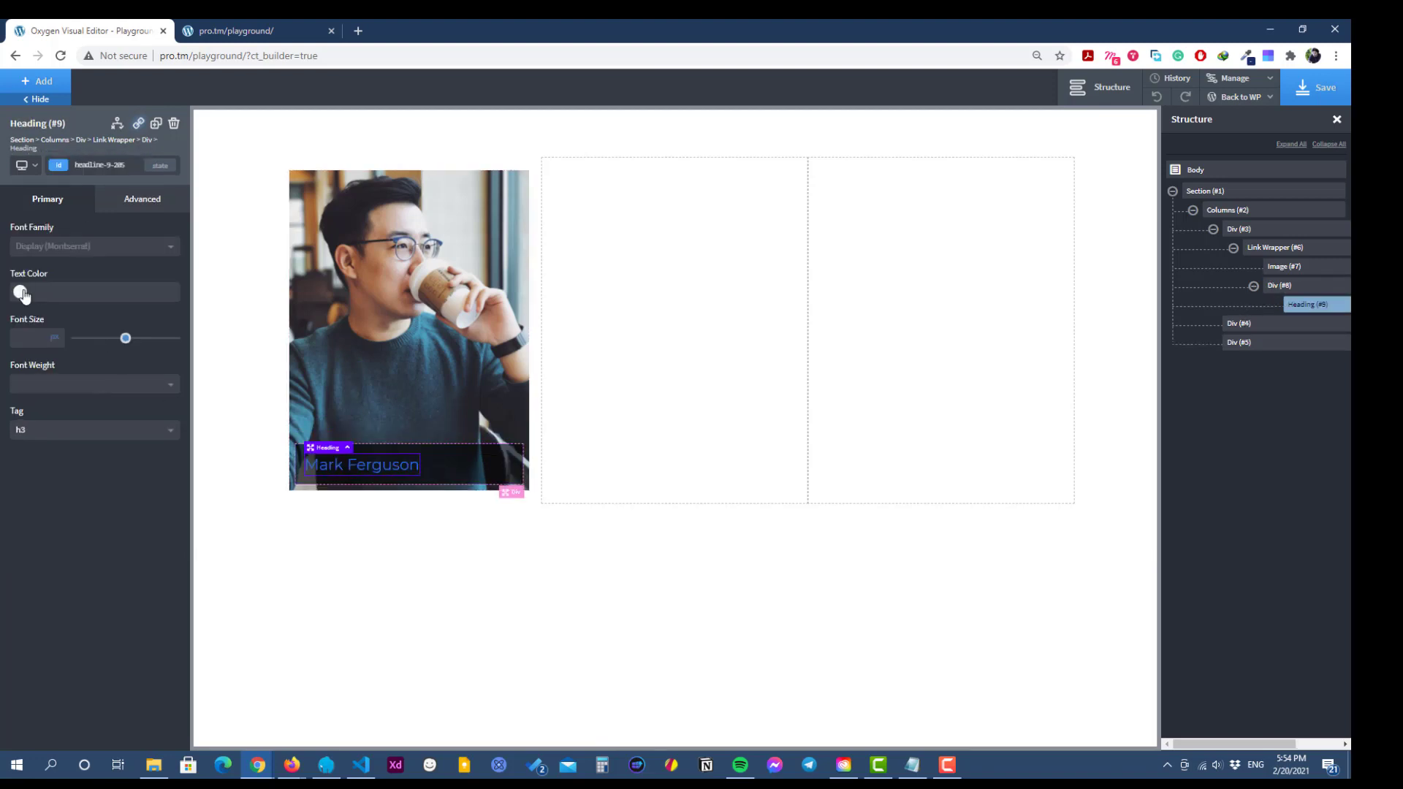
click(21, 294)
click(27, 451)
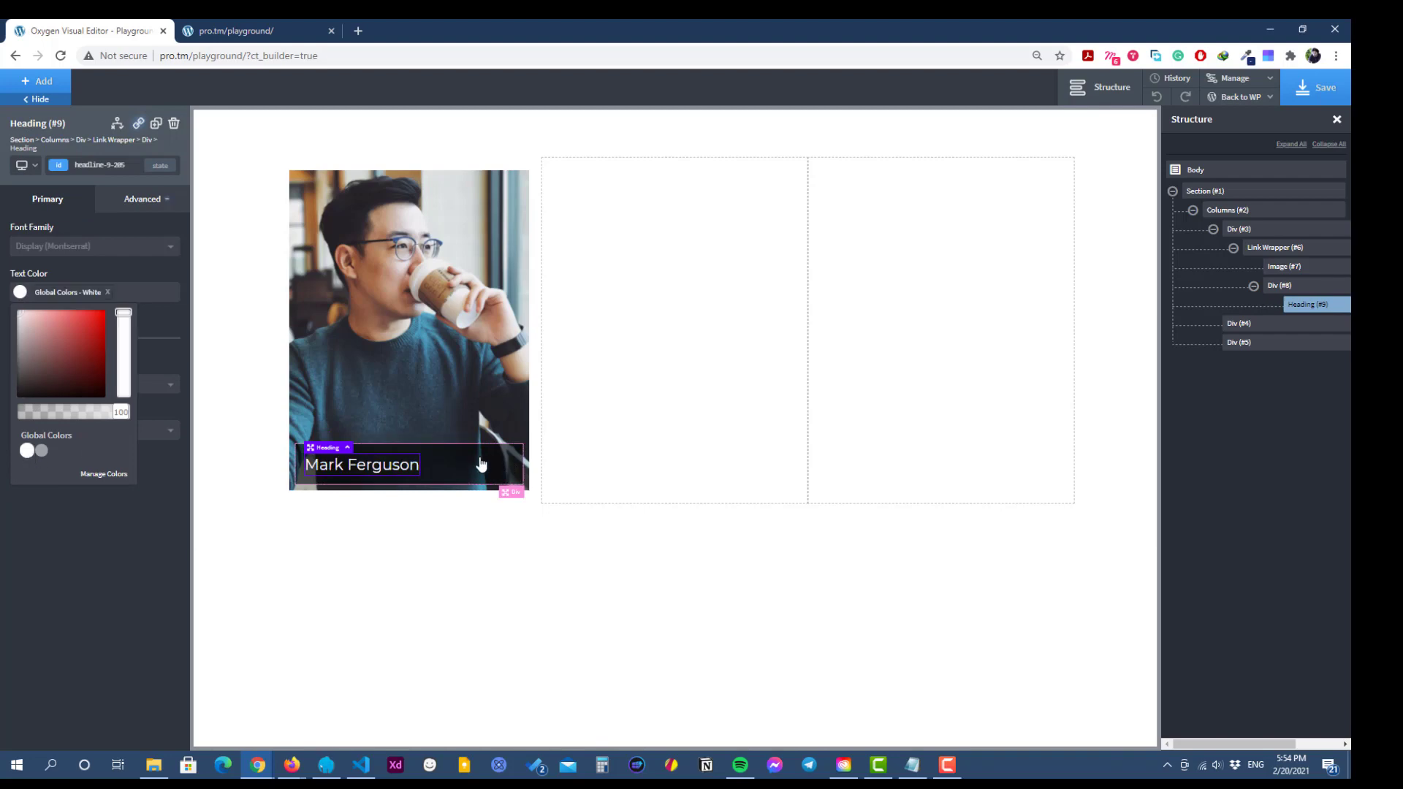
Add a second heading inside the overlay div below the name and set its tag to h6.
click(480, 465)
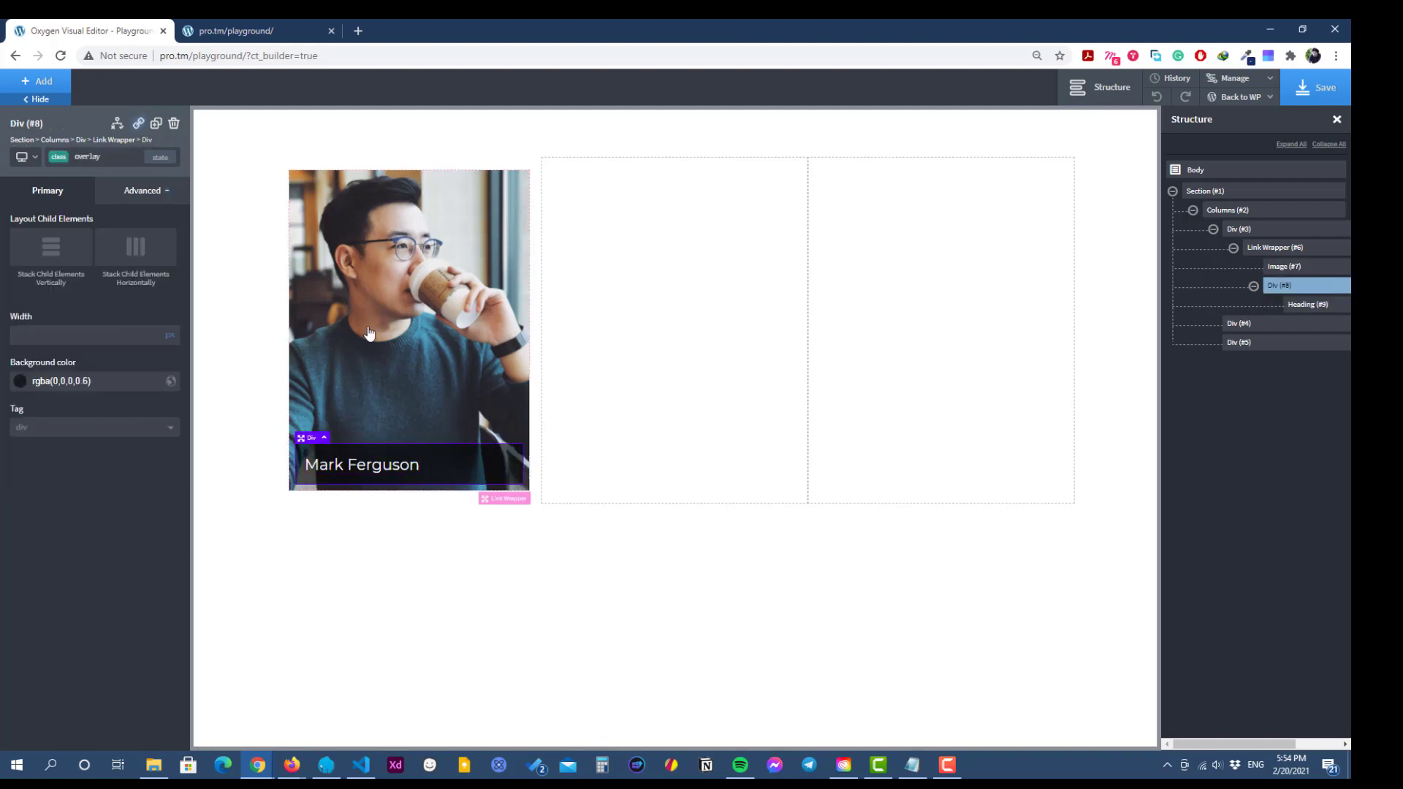
click(44, 87)
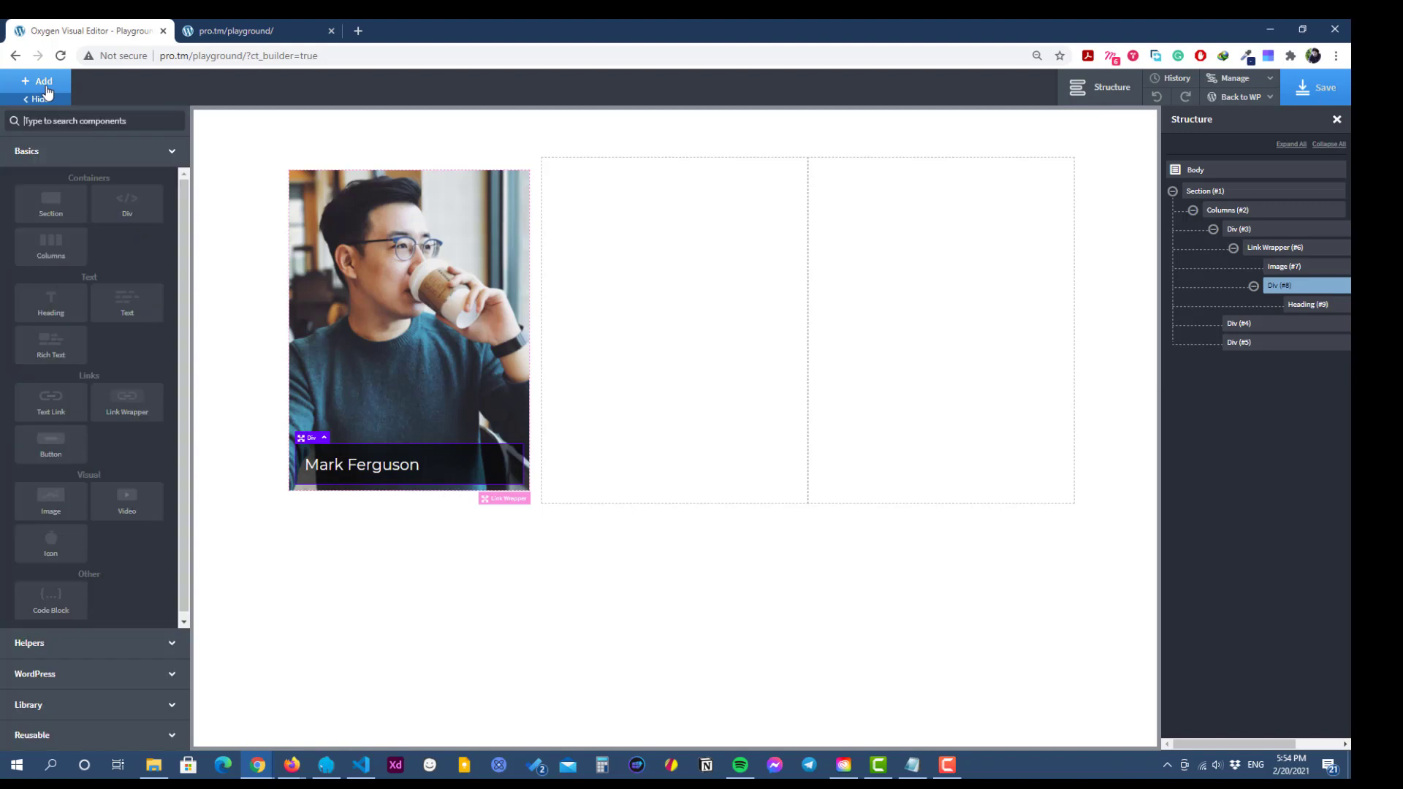
click(59, 321)
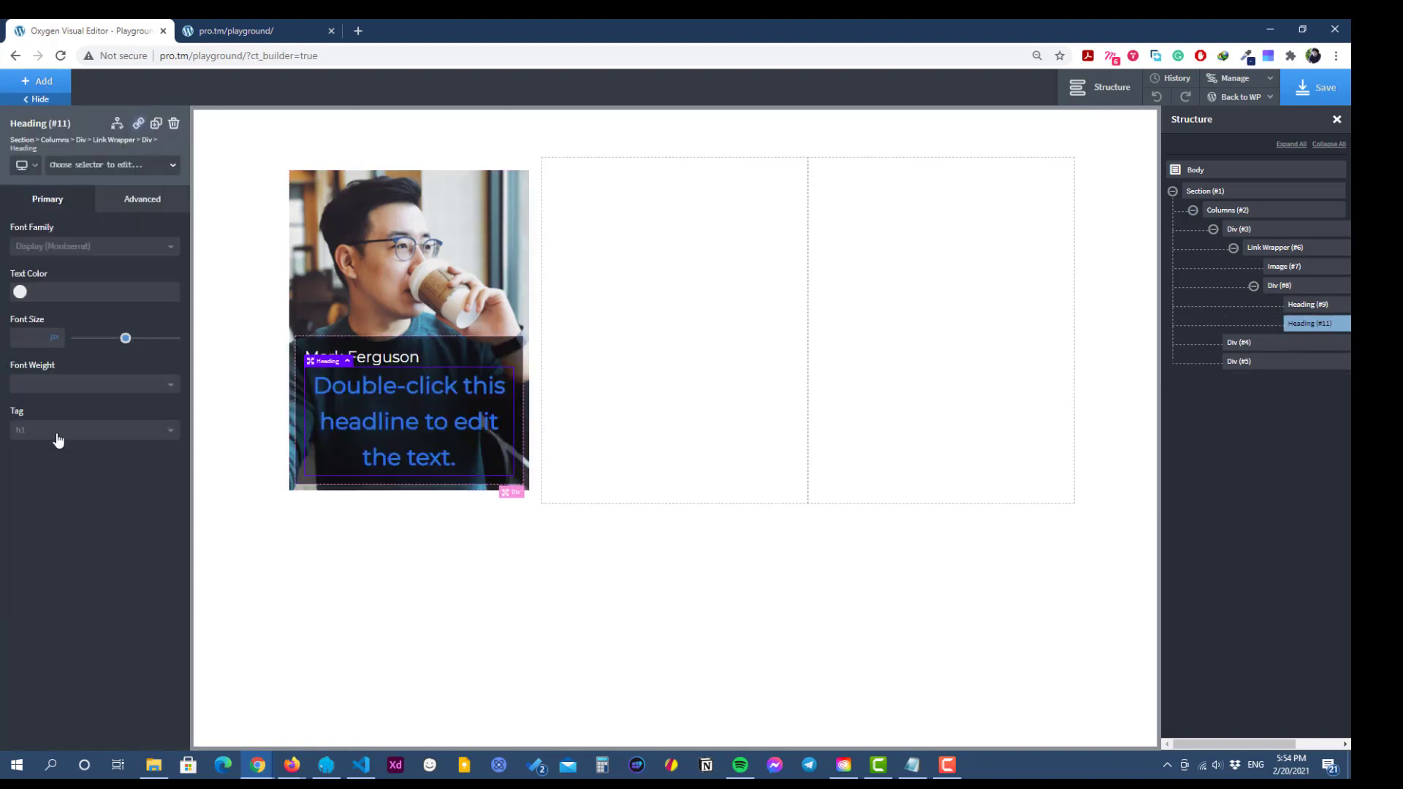
click(59, 432)
click(45, 541)
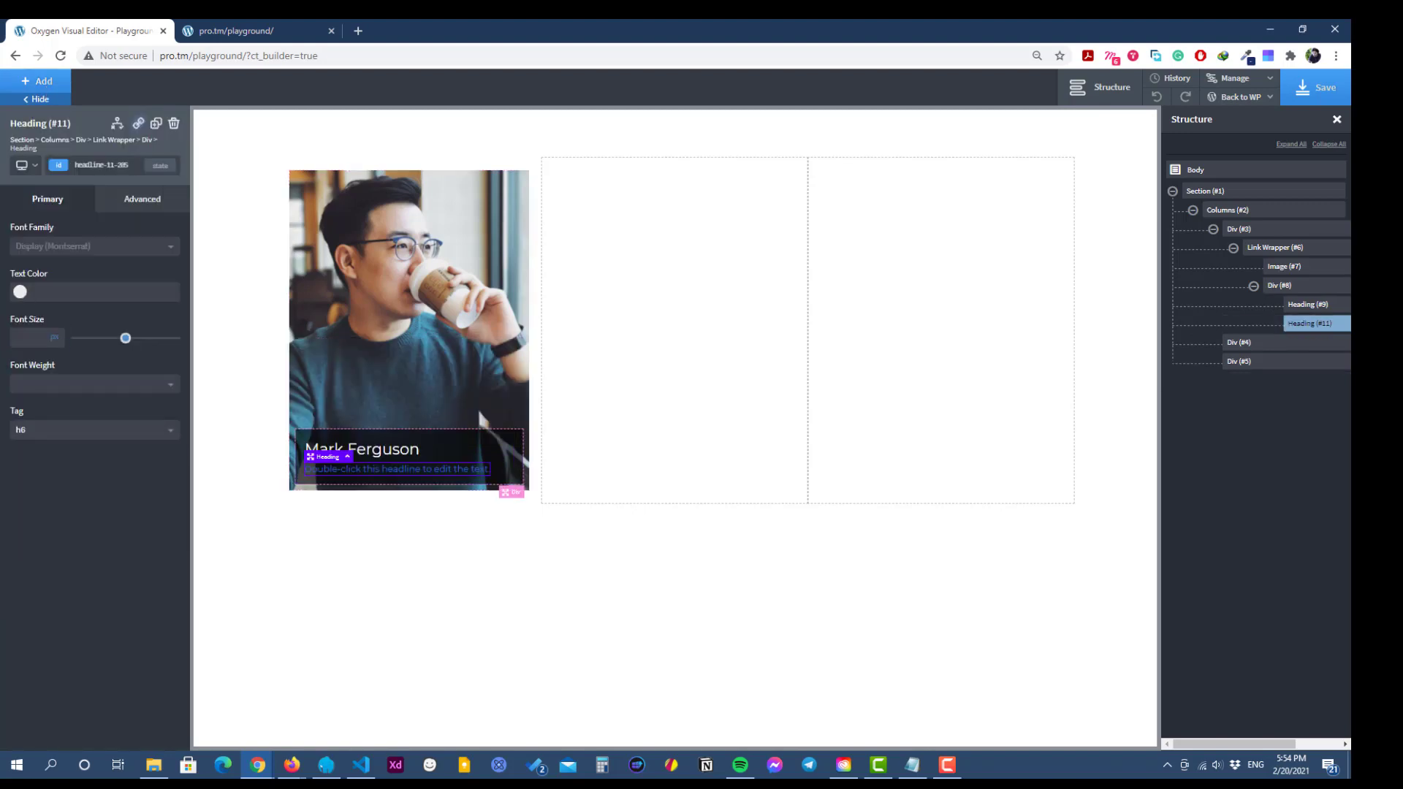
Change the h6 heading's text to "Creative Director" and set its text color to the global Inverse grey.
key(alt+Tab)
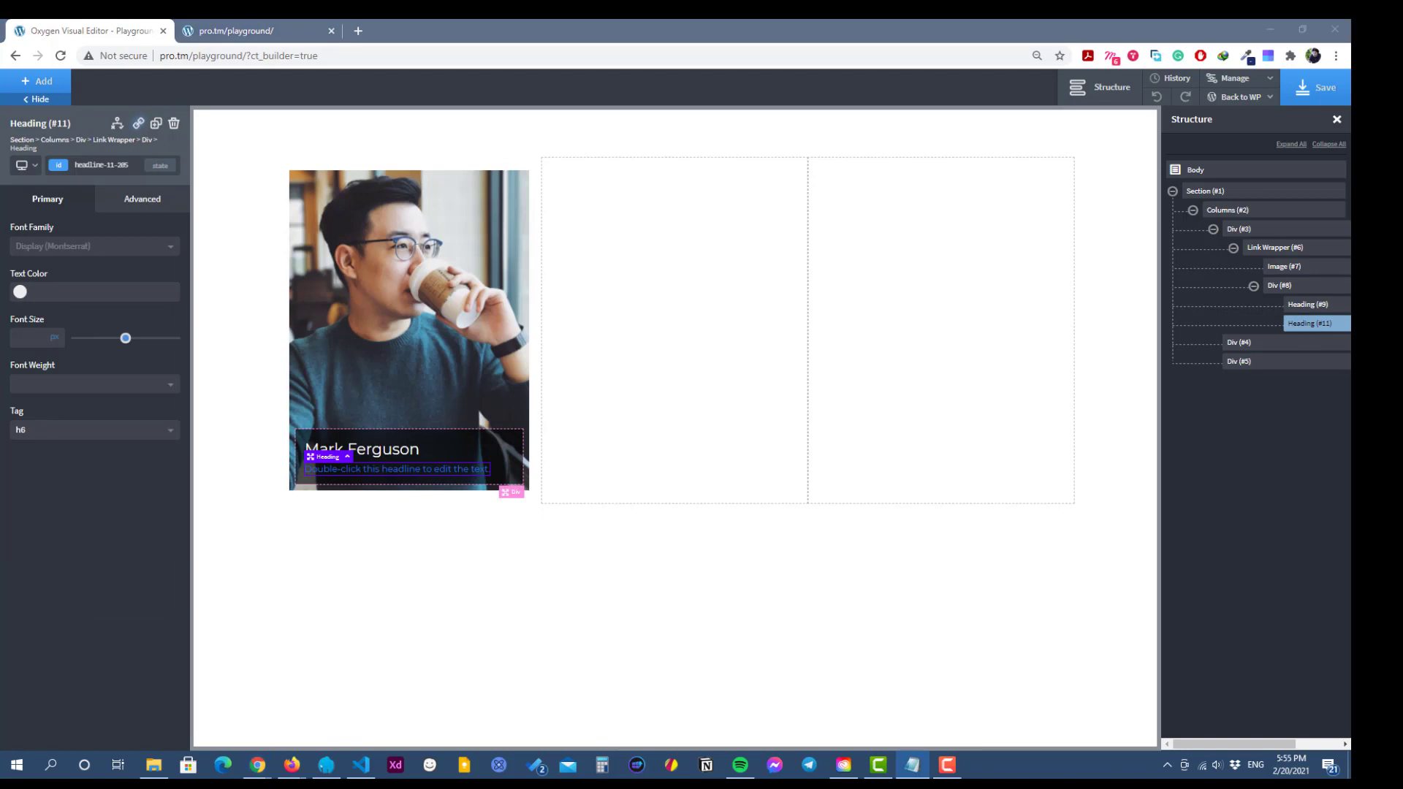
double_click(436, 471)
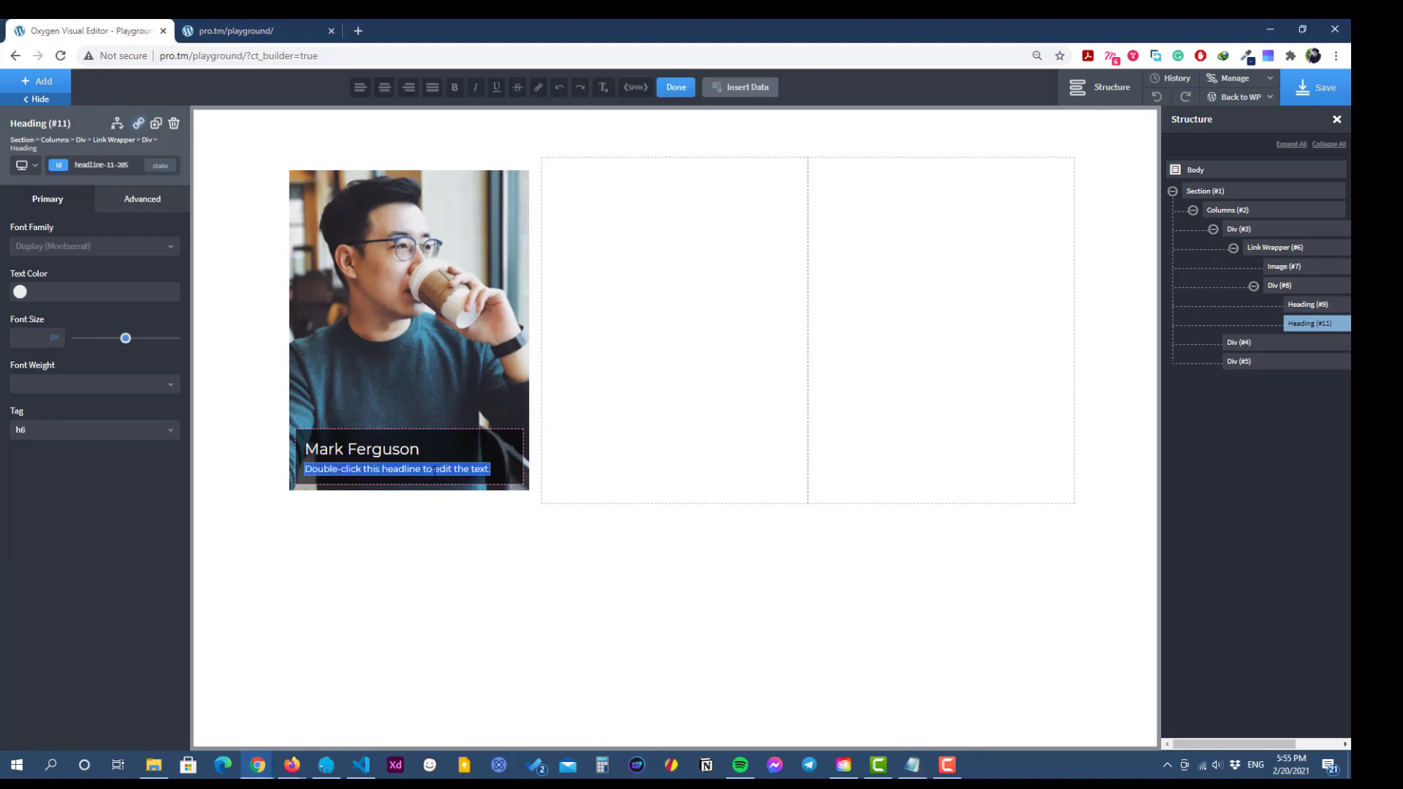
text(Creative Director)
click(392, 470)
click(348, 474)
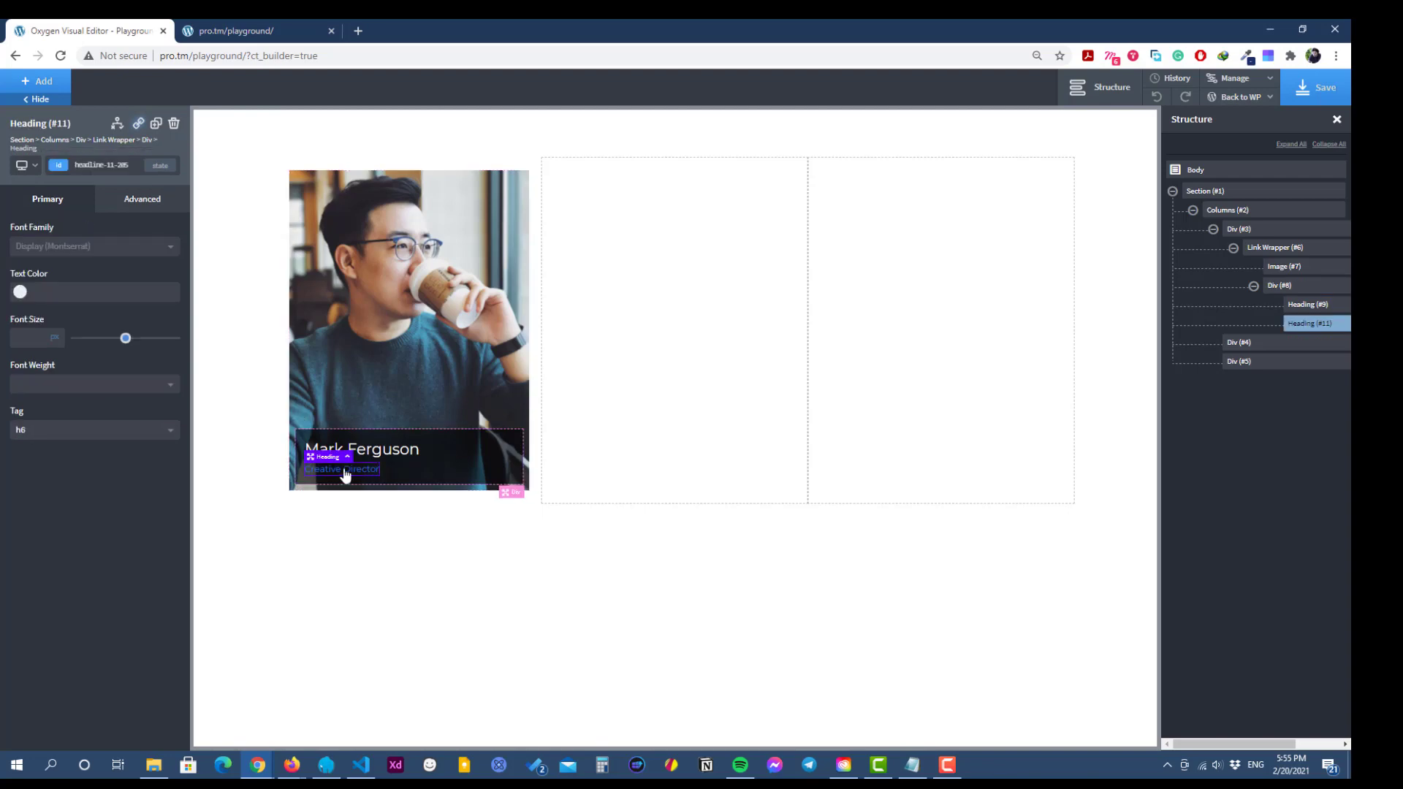
click(19, 293)
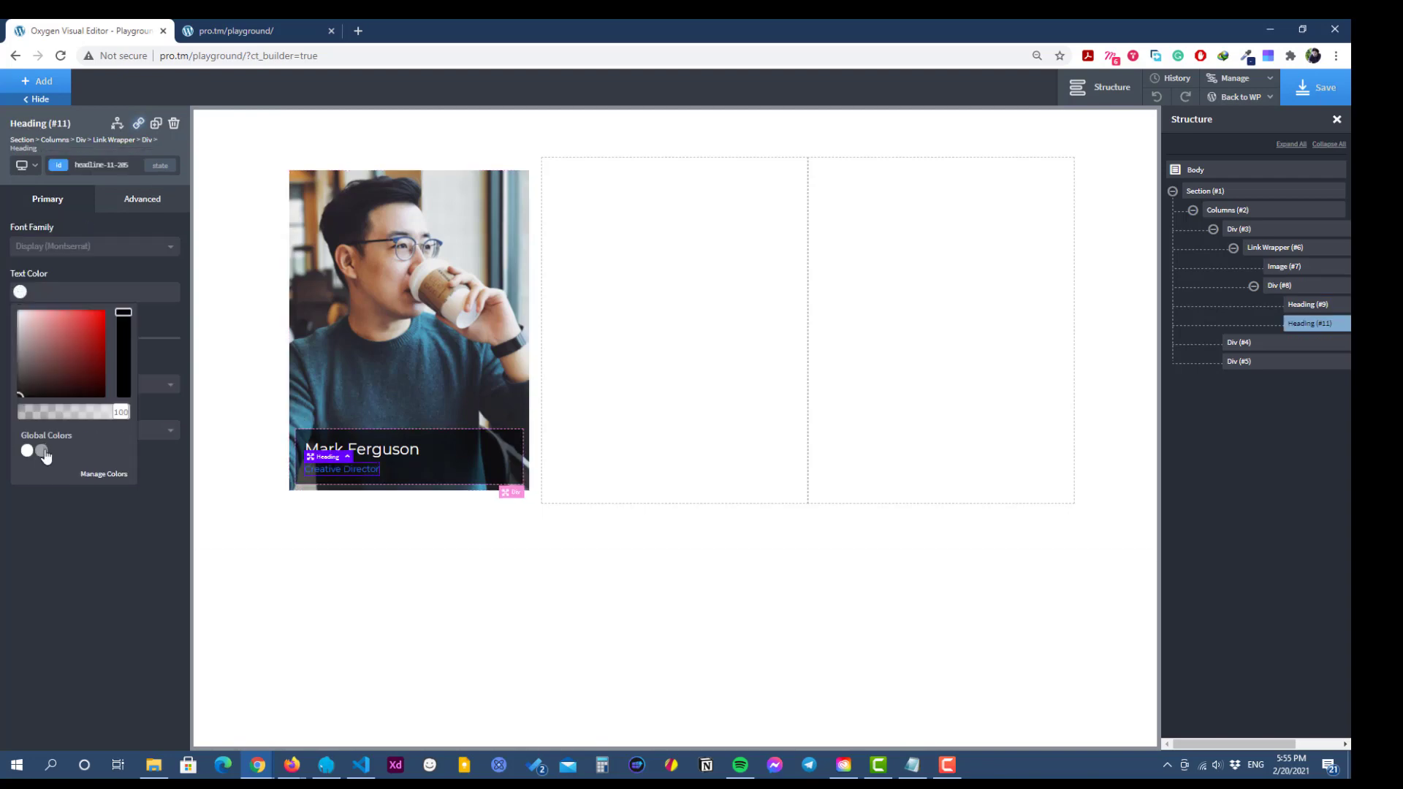
click(41, 451)
click(425, 380)
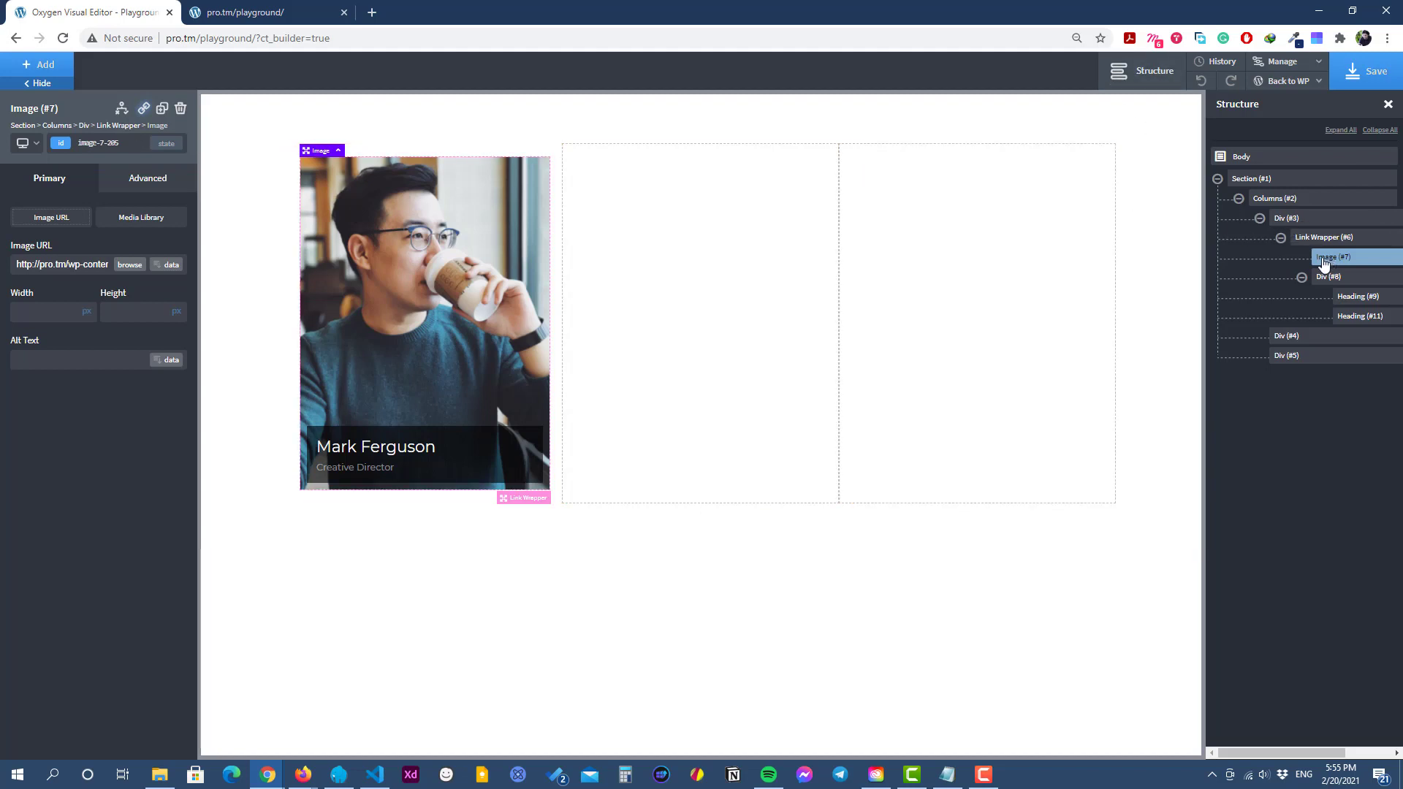
Duplicate the card link wrapper and move the copy into the second column.
click(1310, 242)
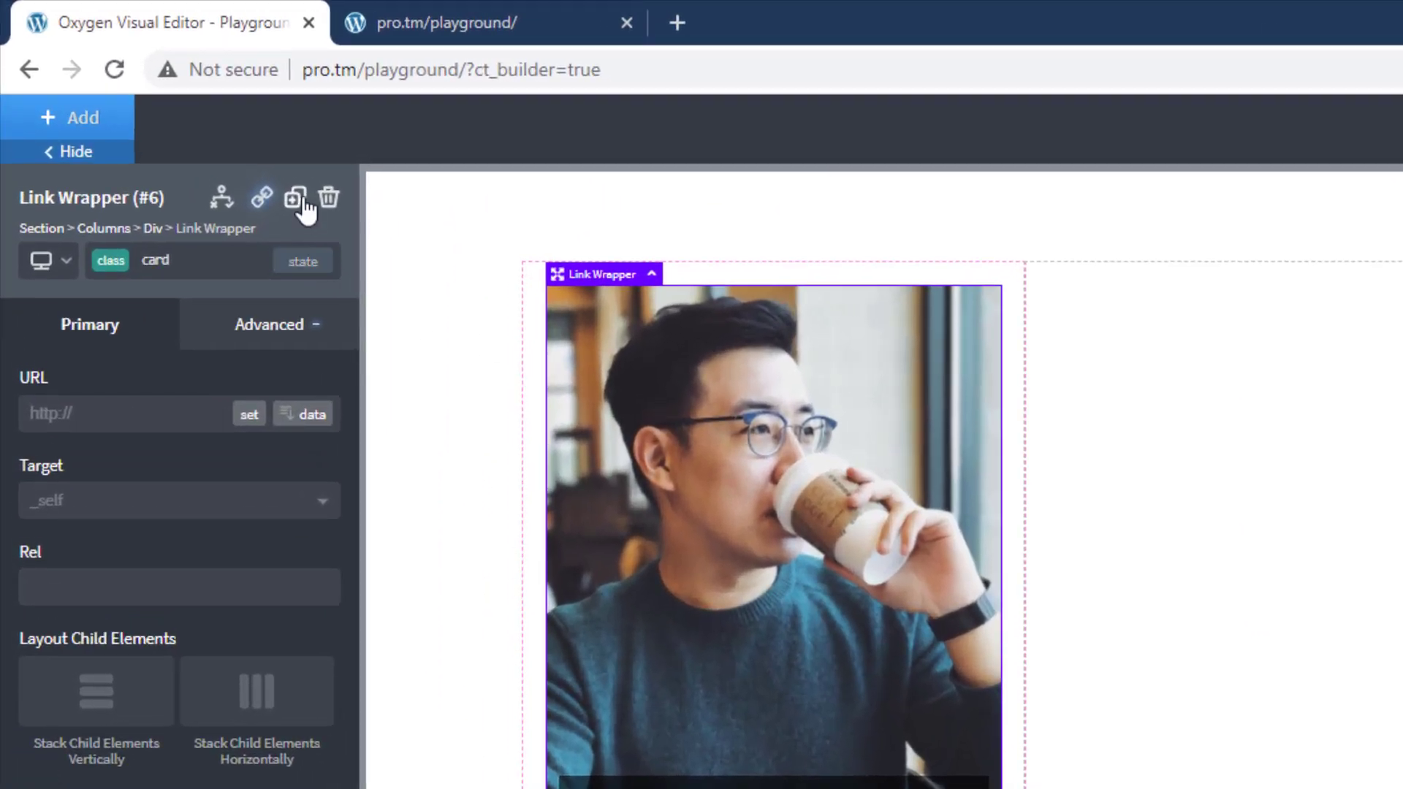
click(298, 200)
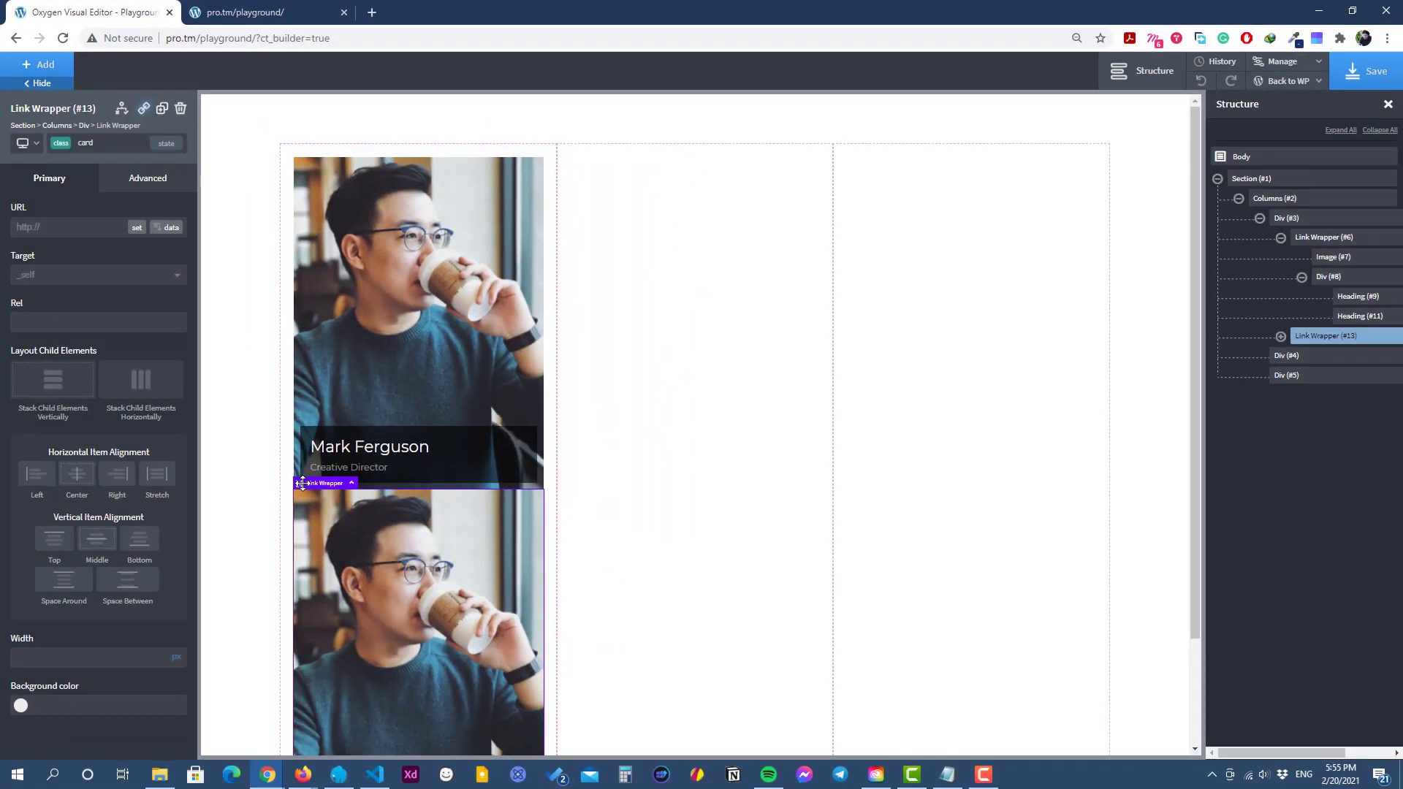
drag(302, 483, 647, 267)
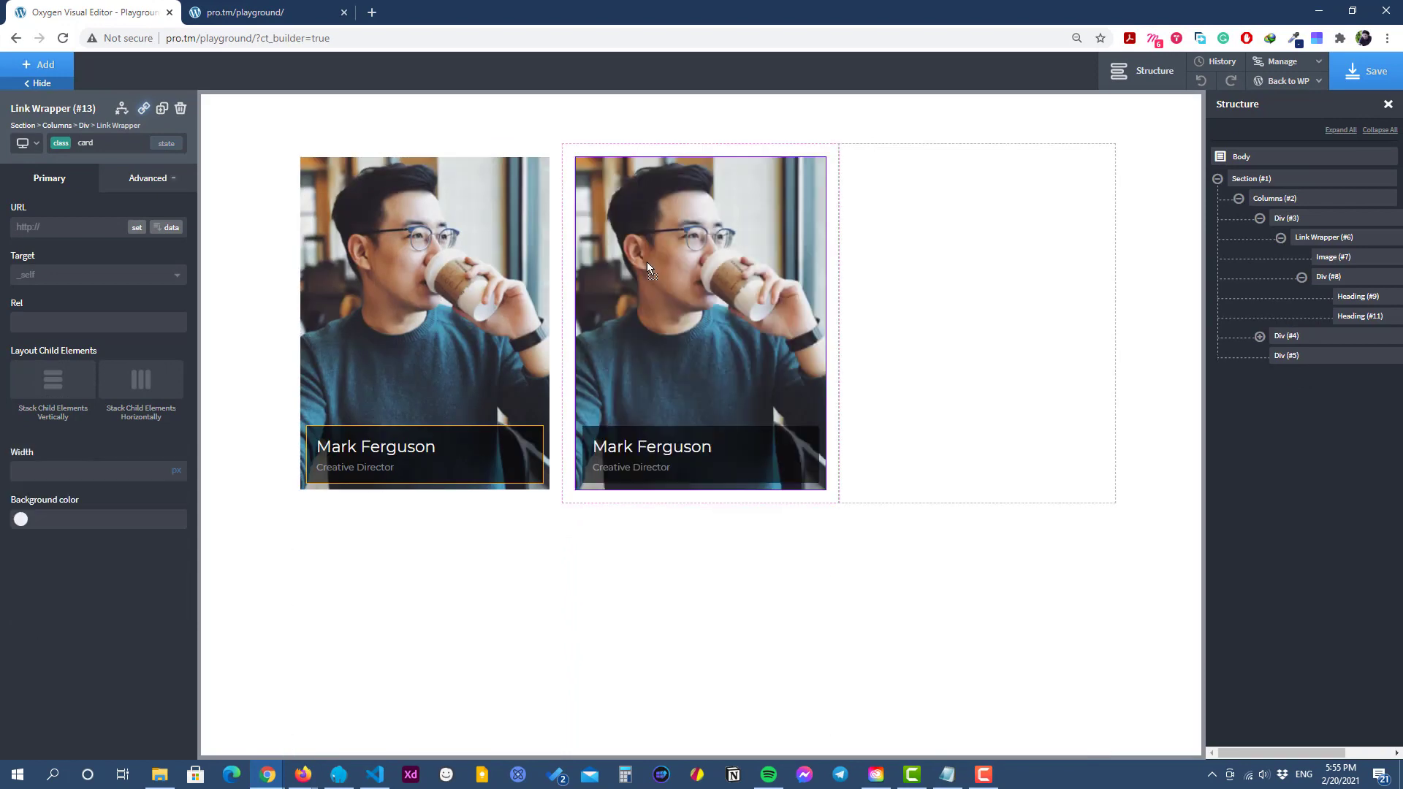
Replace the second card's image with the media library portrait of the woman wearing glasses.
click(676, 219)
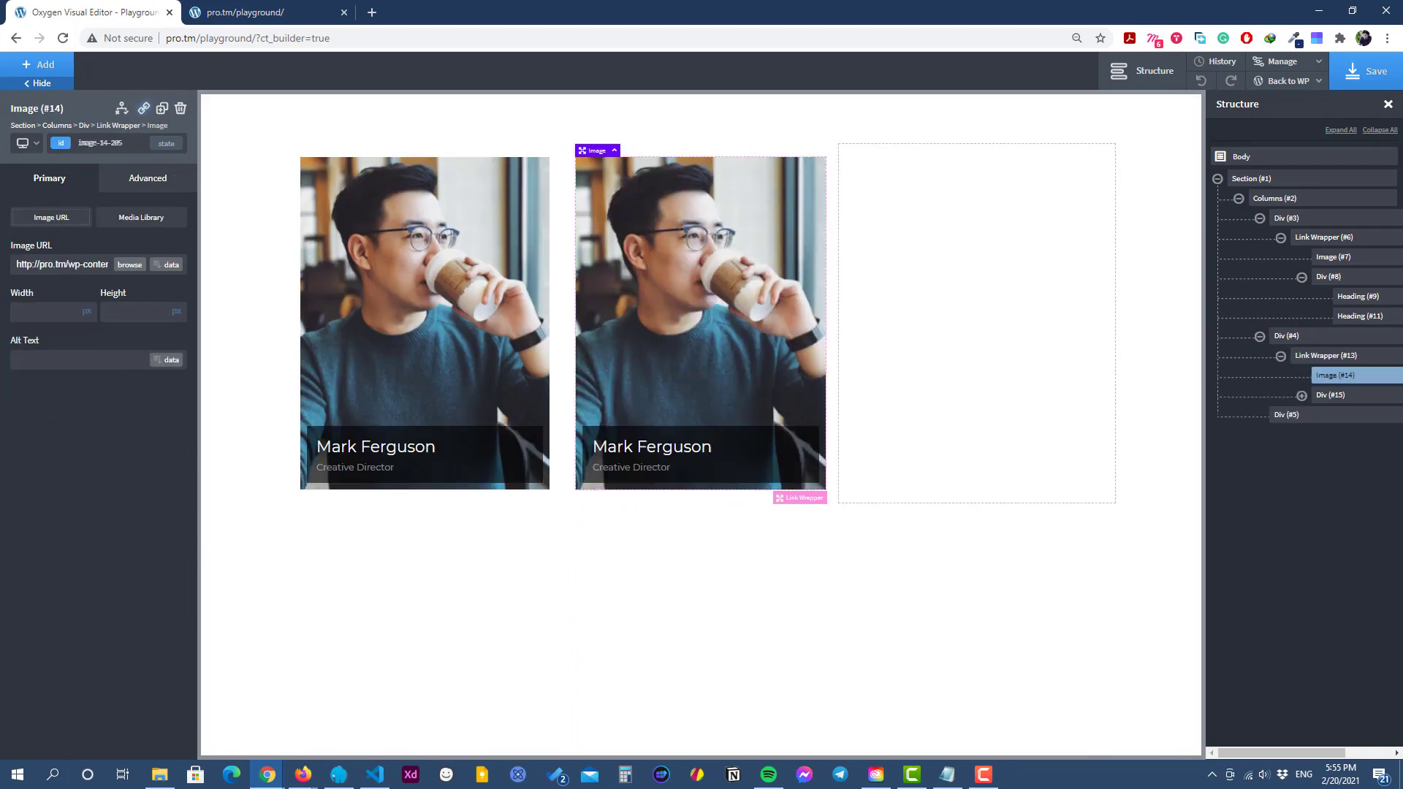
click(129, 264)
click(579, 227)
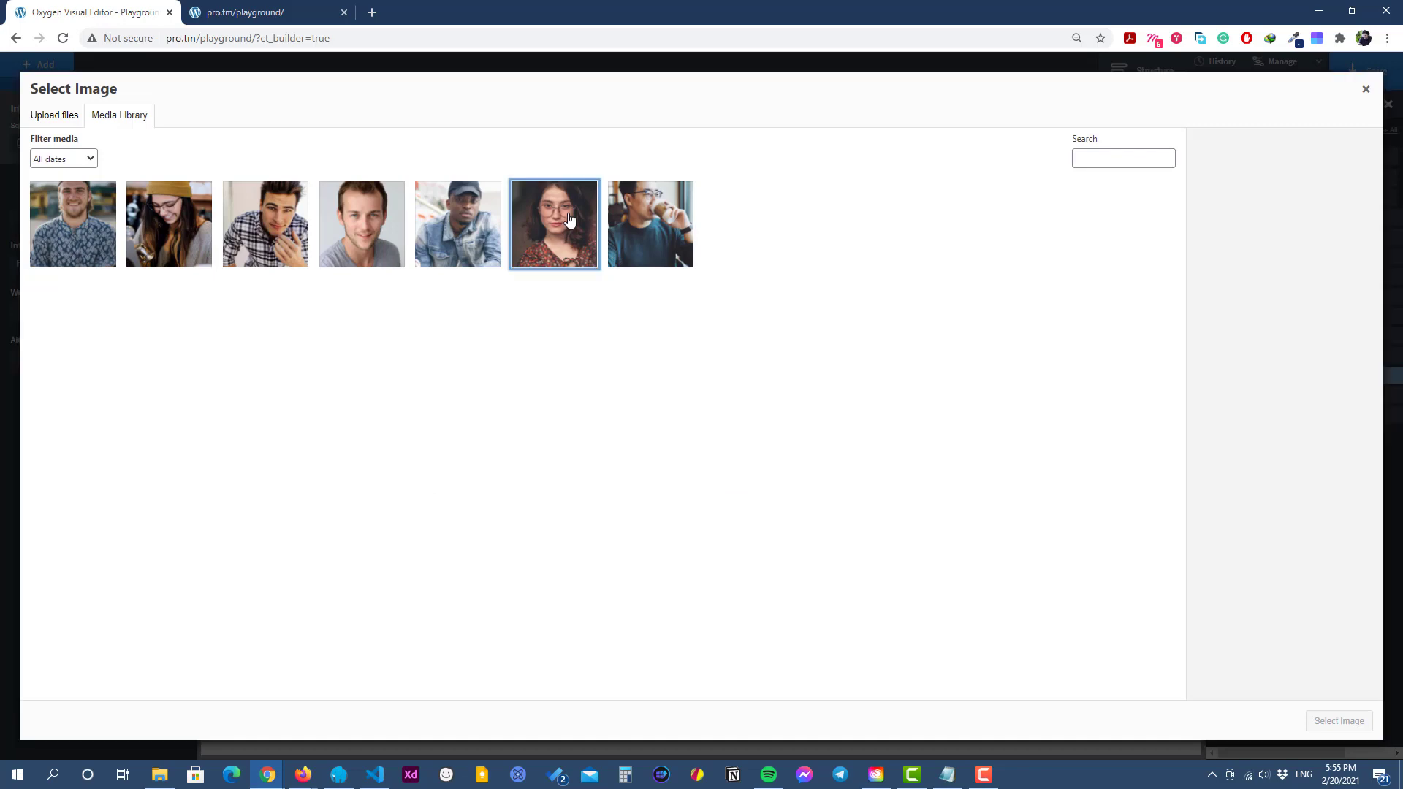
click(1338, 721)
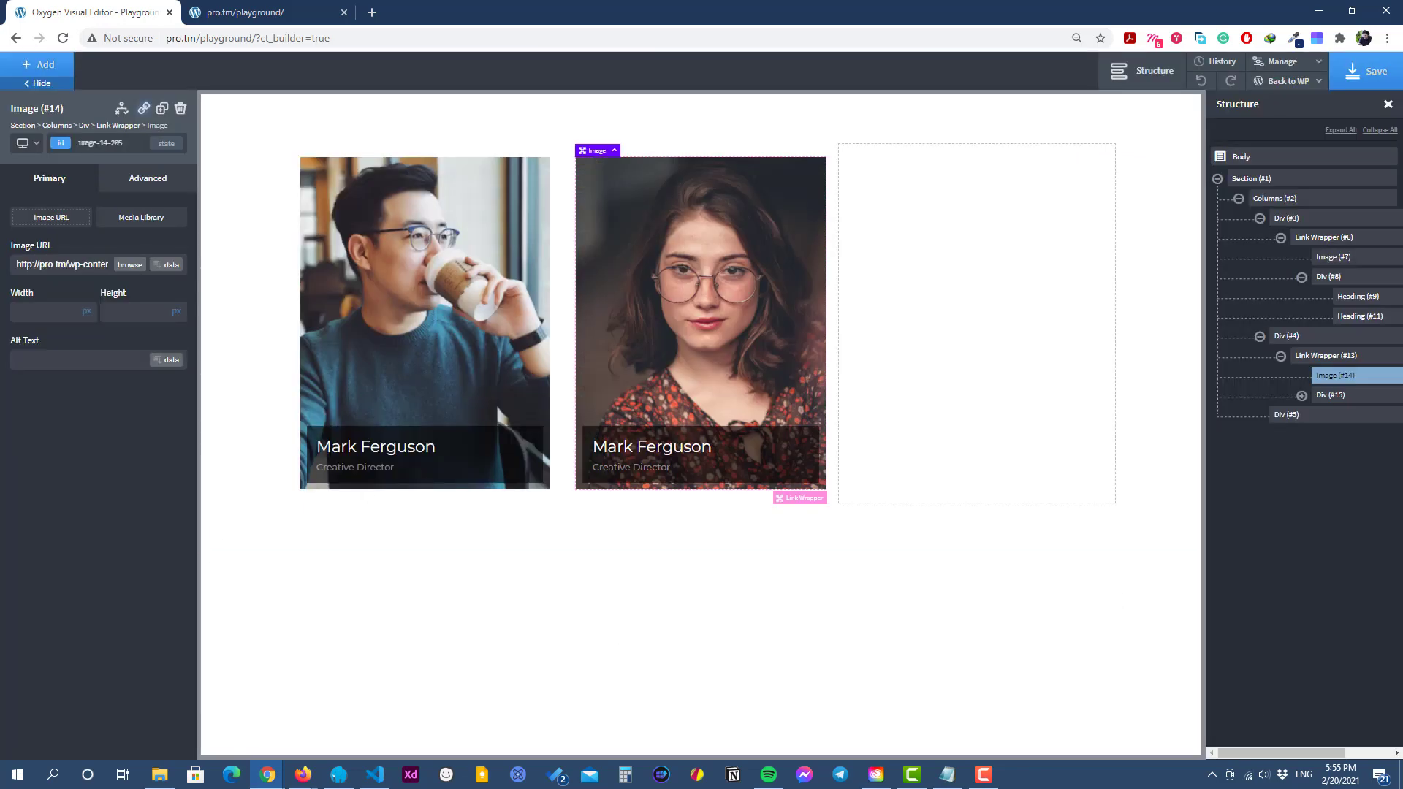
Change the second card's h3 heading to the new team member's full name and its h6 heading to "Graphic Designer".
key(alt+Tab)
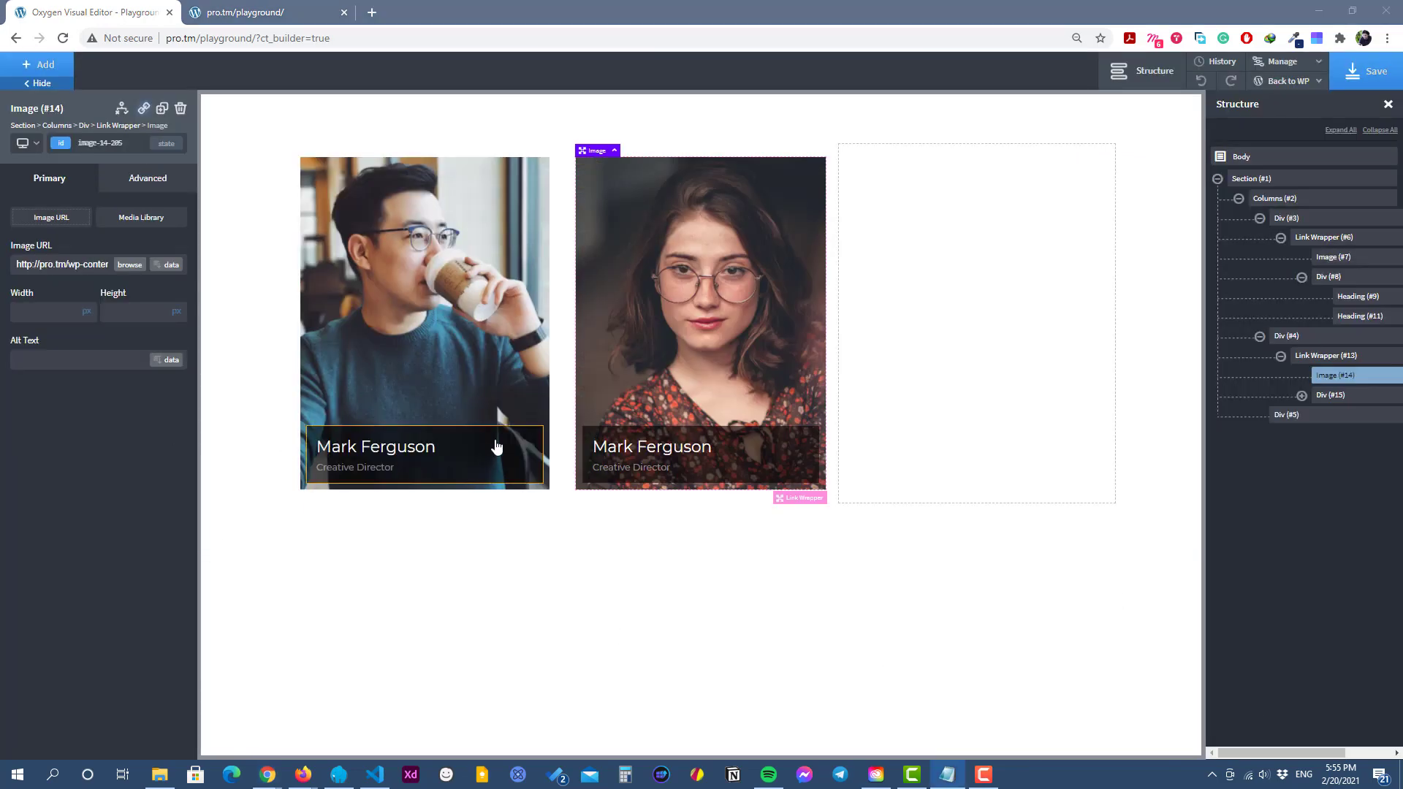
double_click(683, 446)
text(Mary Rose)
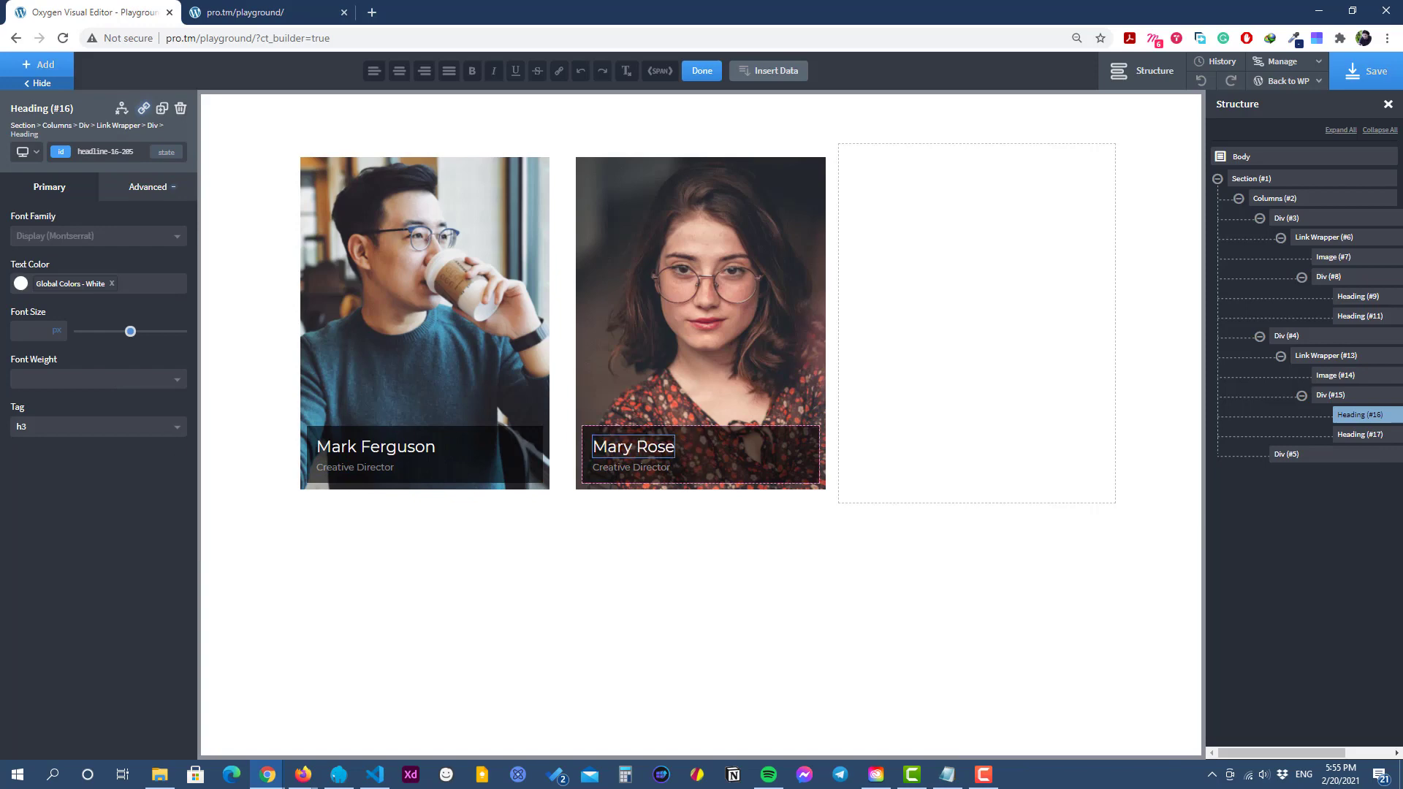
key(alt+Tab)
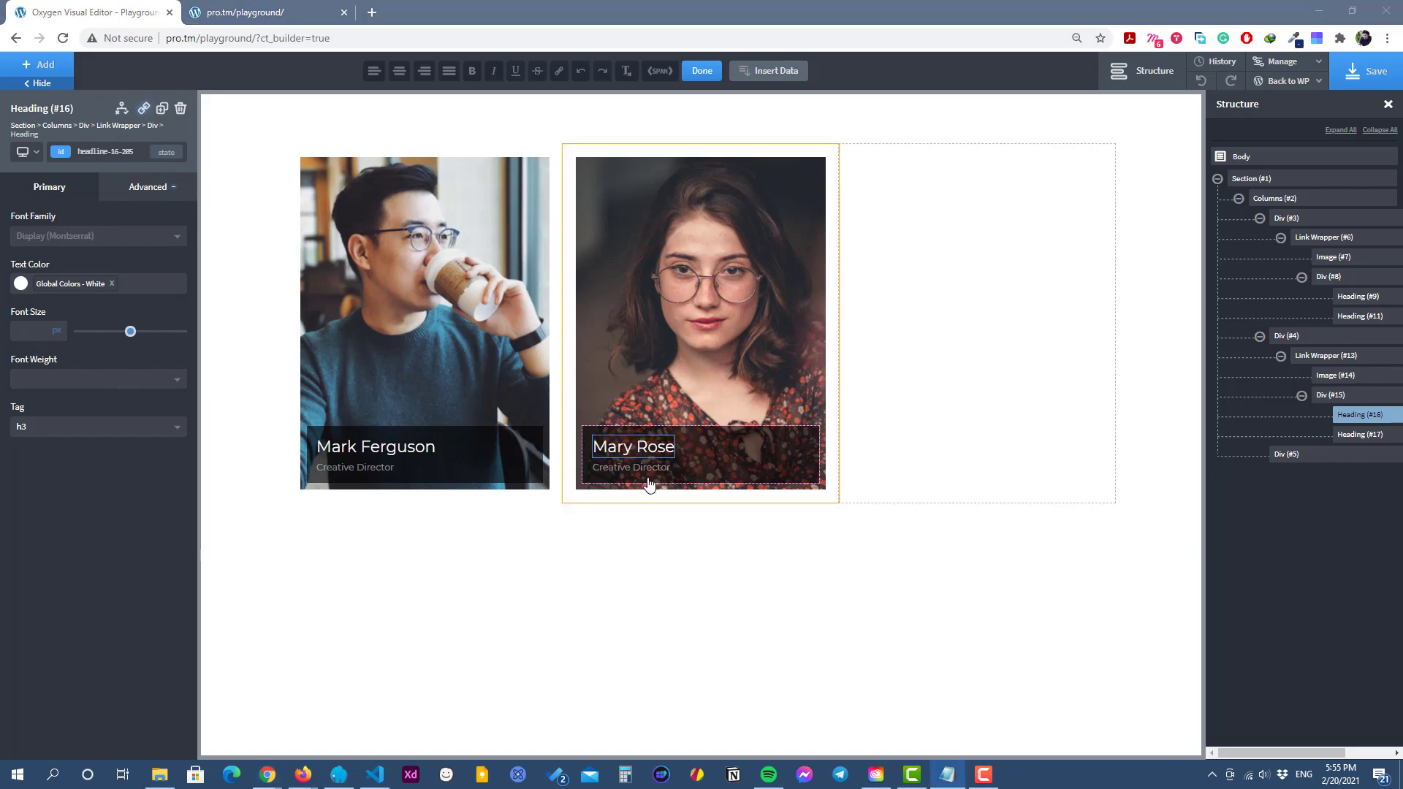
key(alt+Tab)
double_click(652, 469)
text(Graphic Designer)
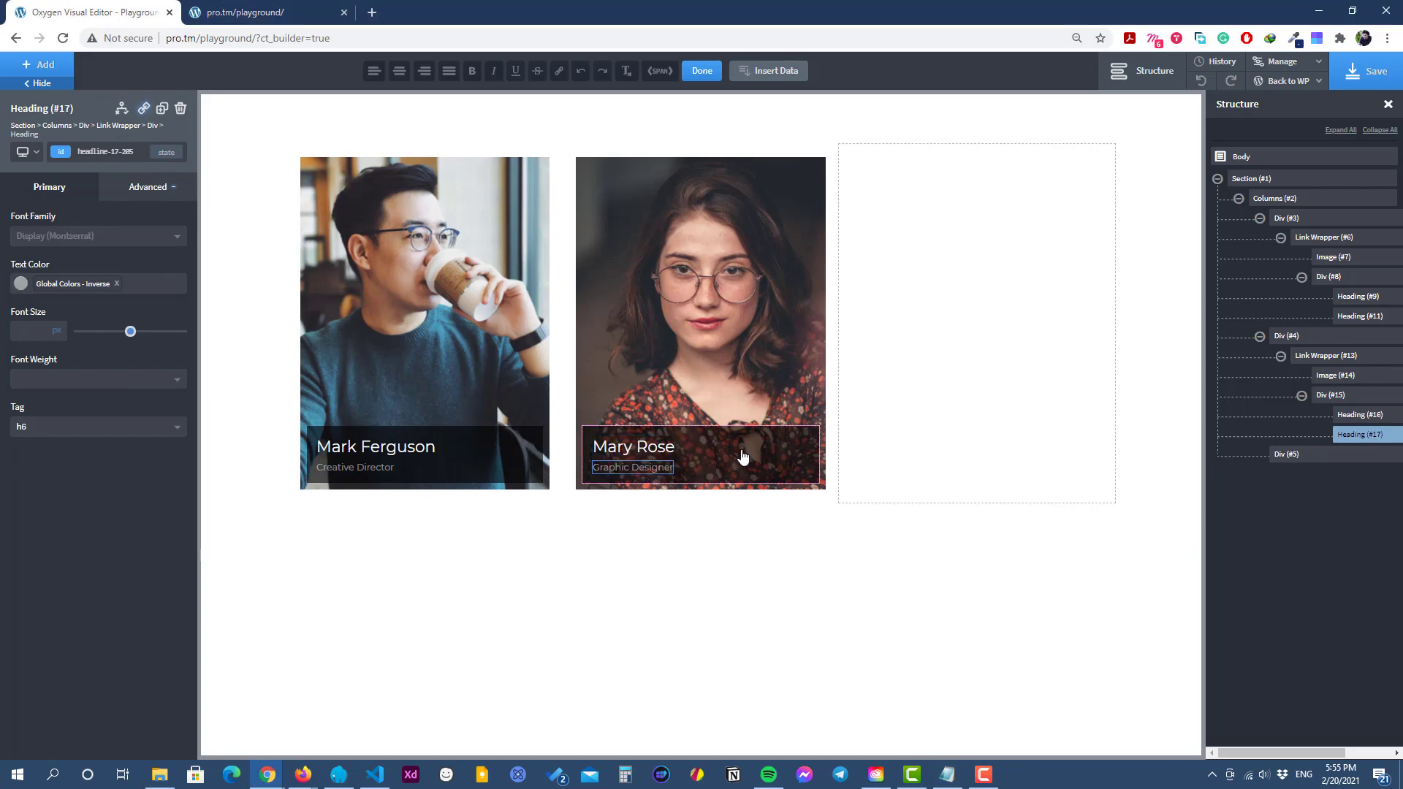
click(743, 456)
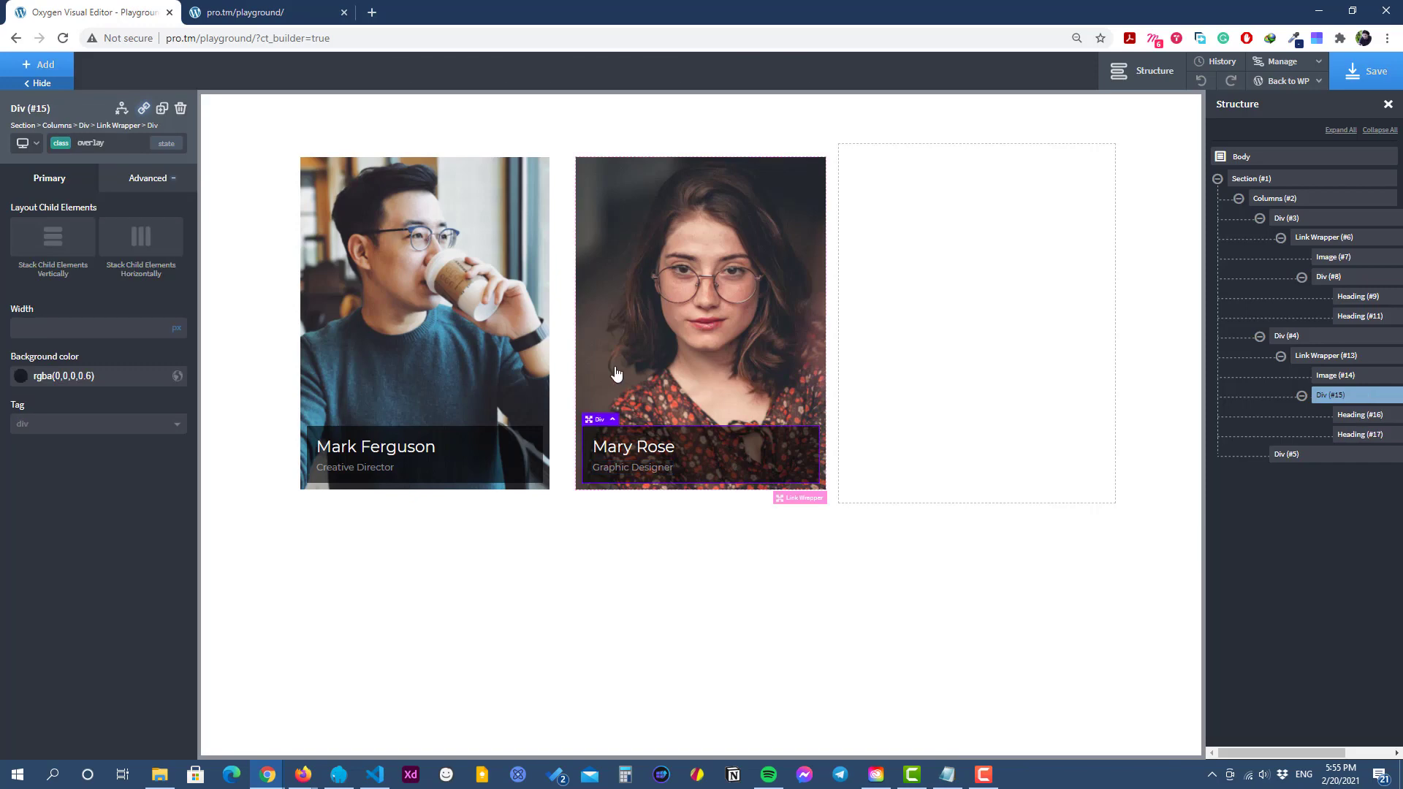
Add the class "fade" to the second card's overlay div.
click(687, 232)
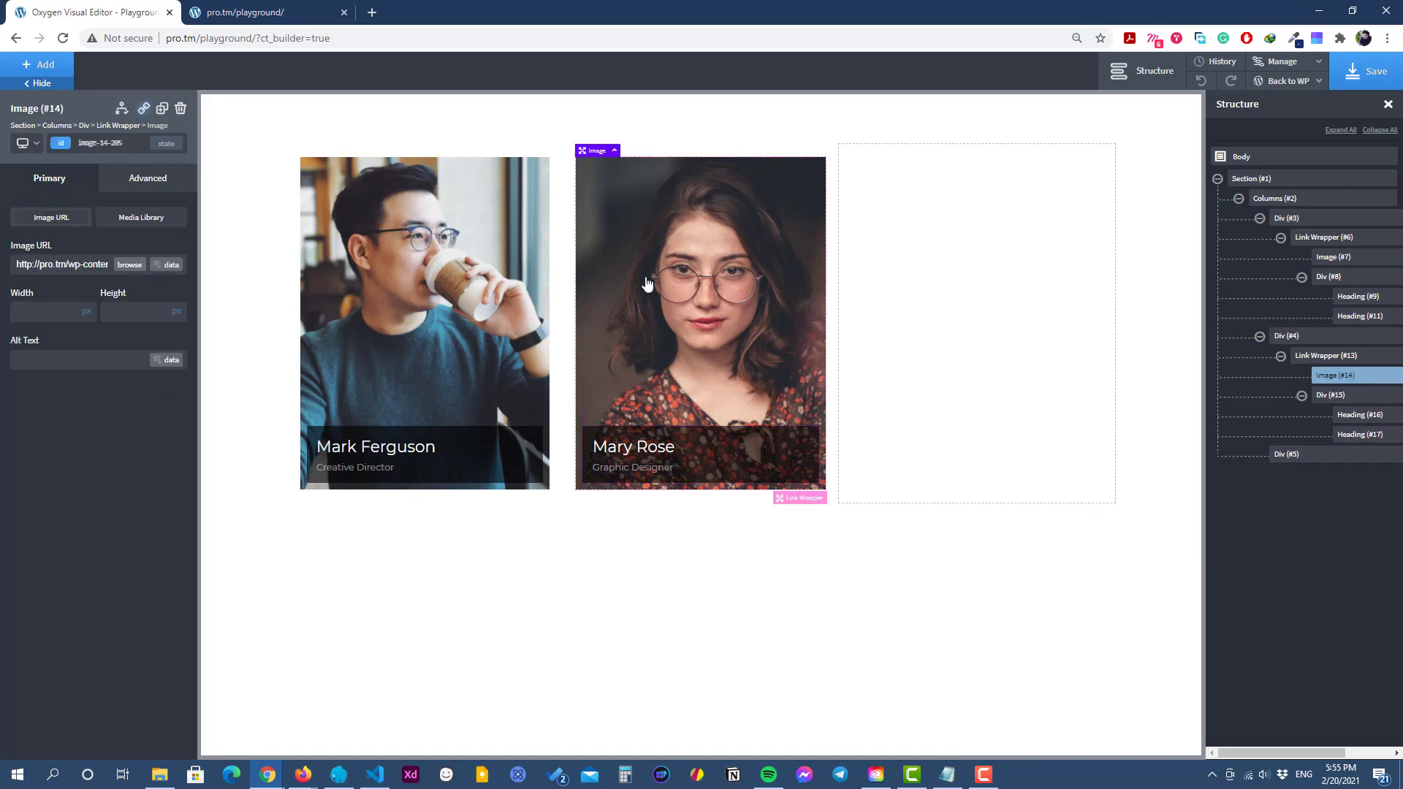
click(754, 446)
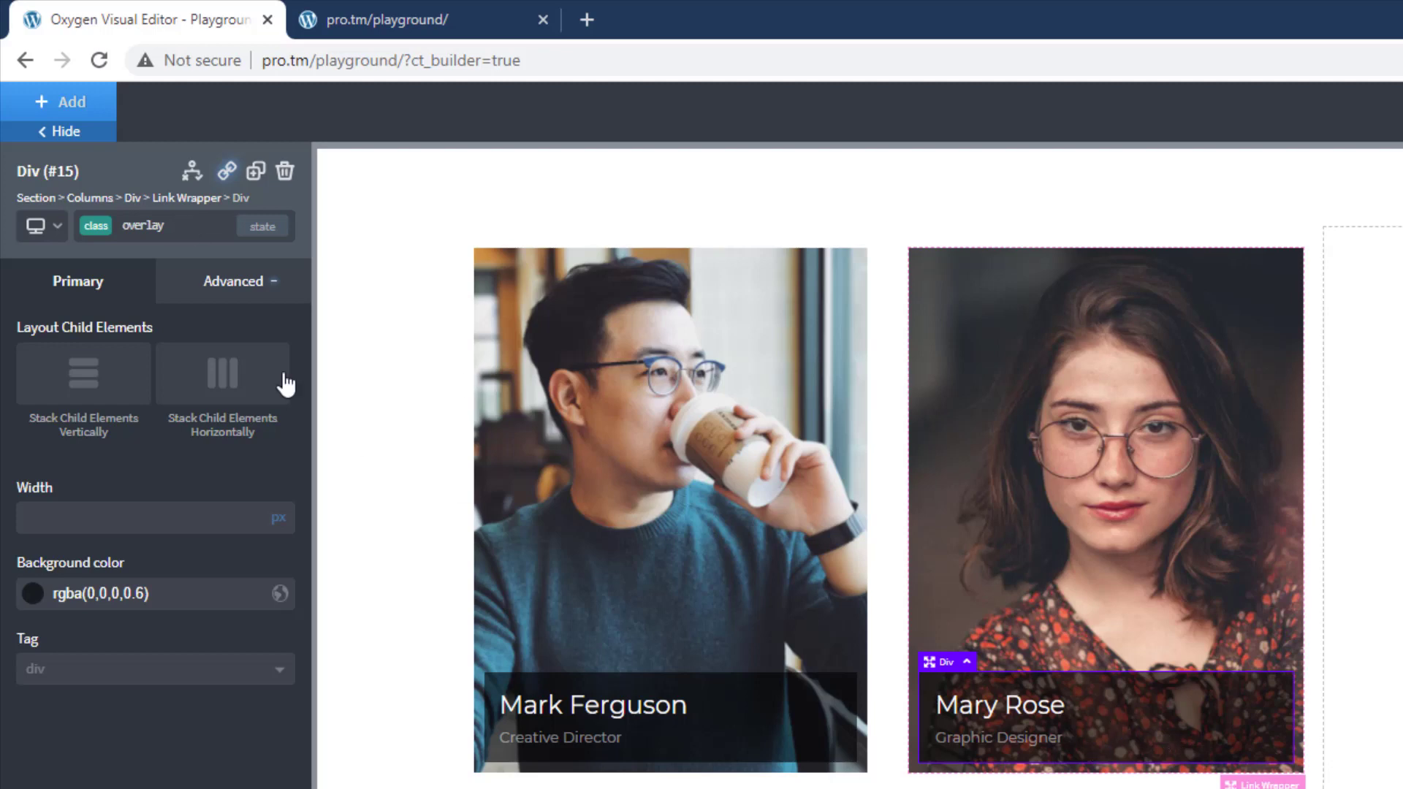
click(159, 225)
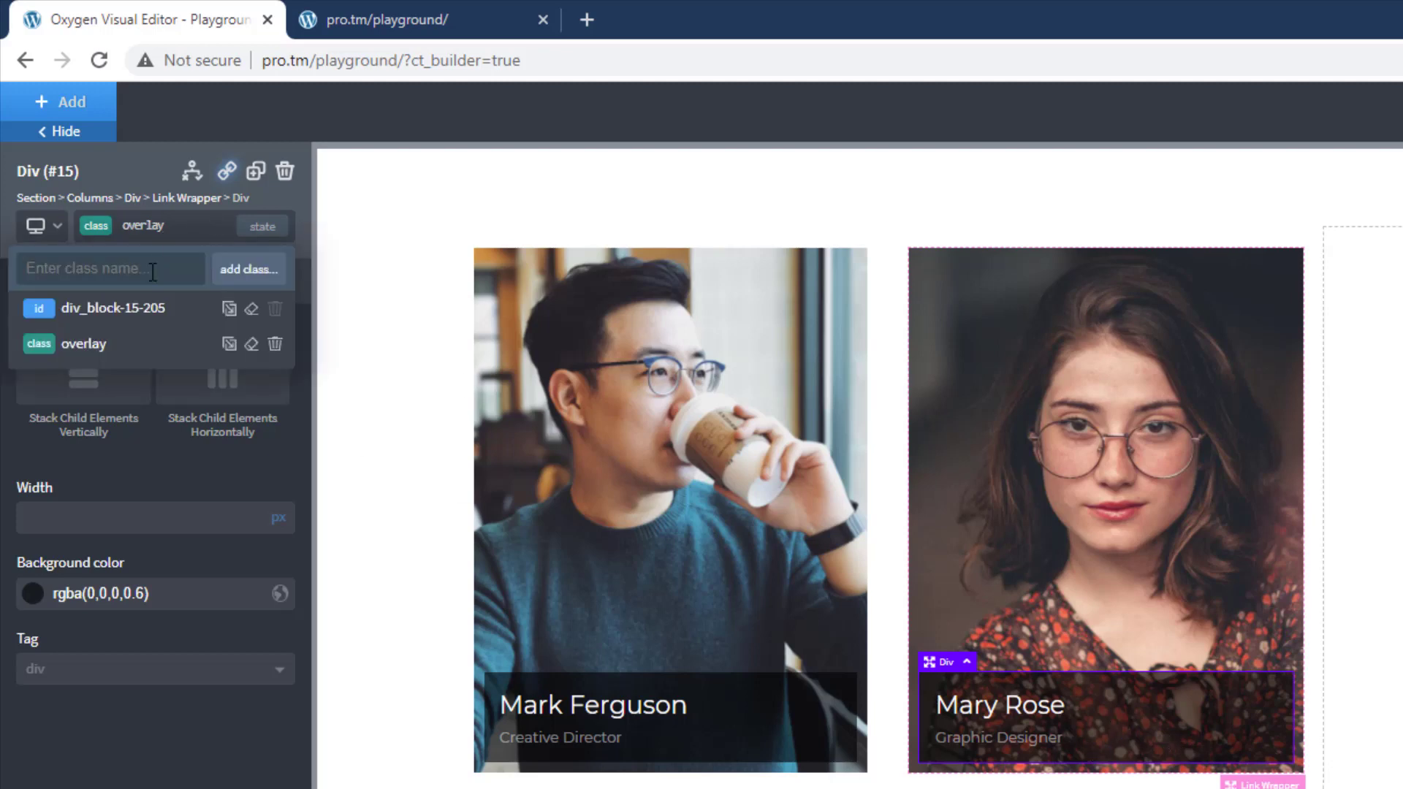
text(fade)
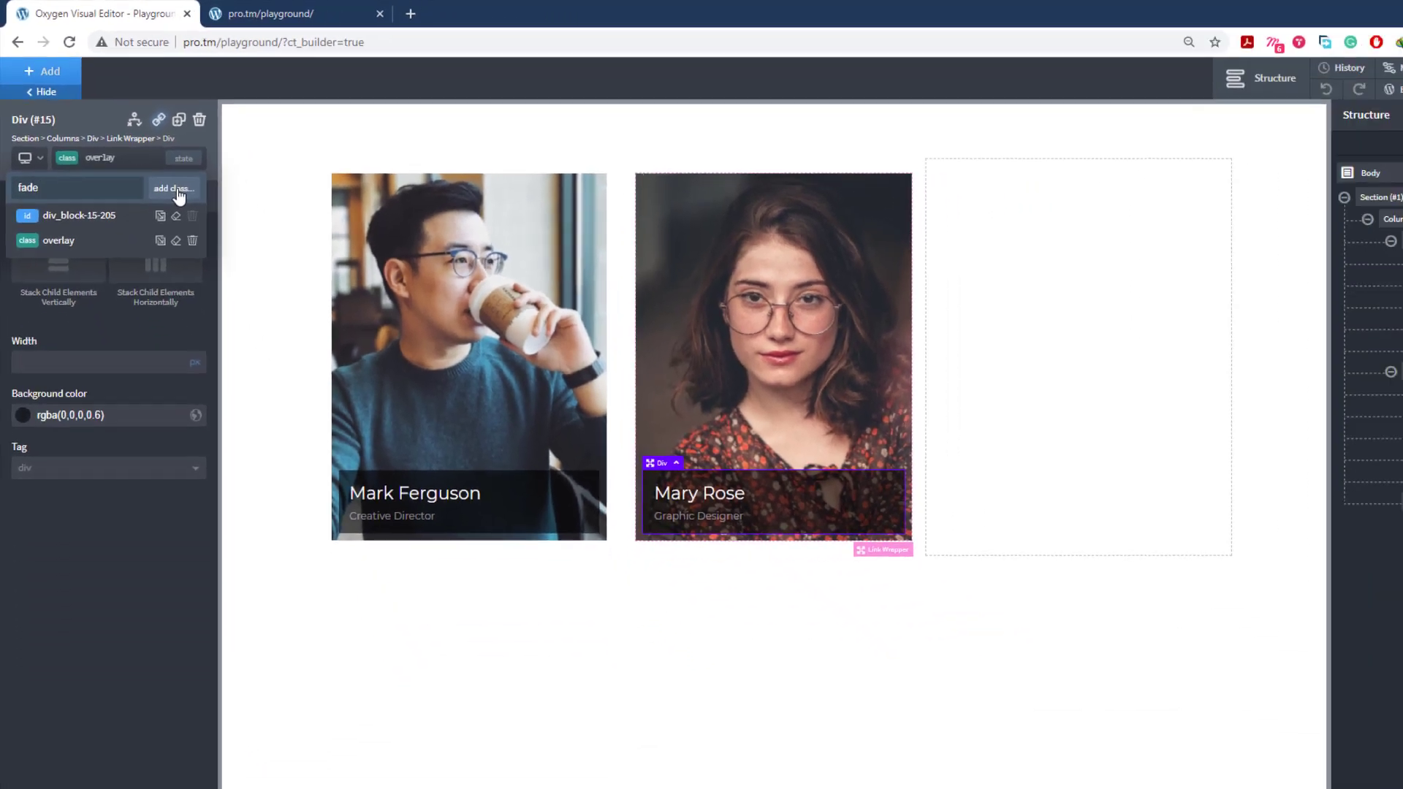
click(248, 269)
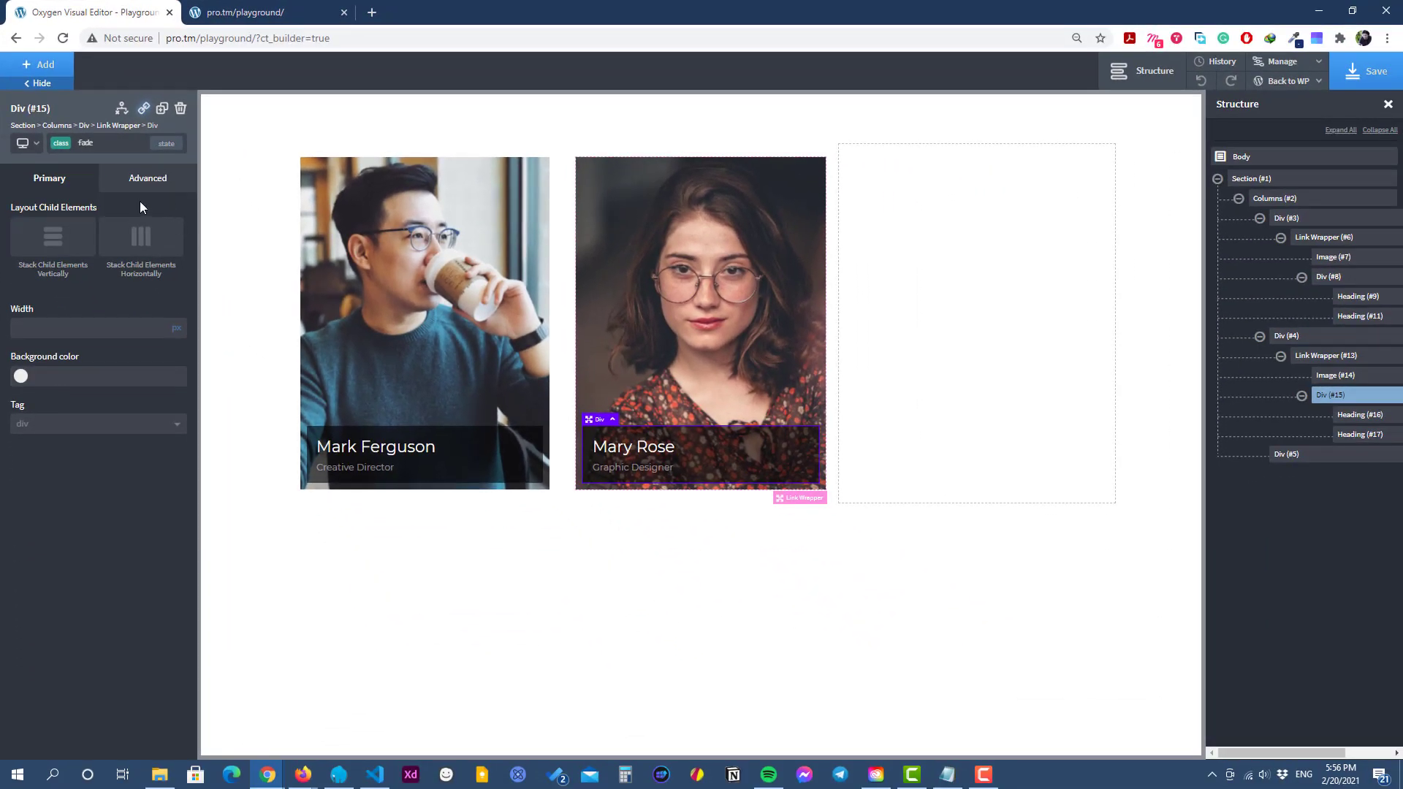
Set the opacity of the fade class to 0.
click(153, 179)
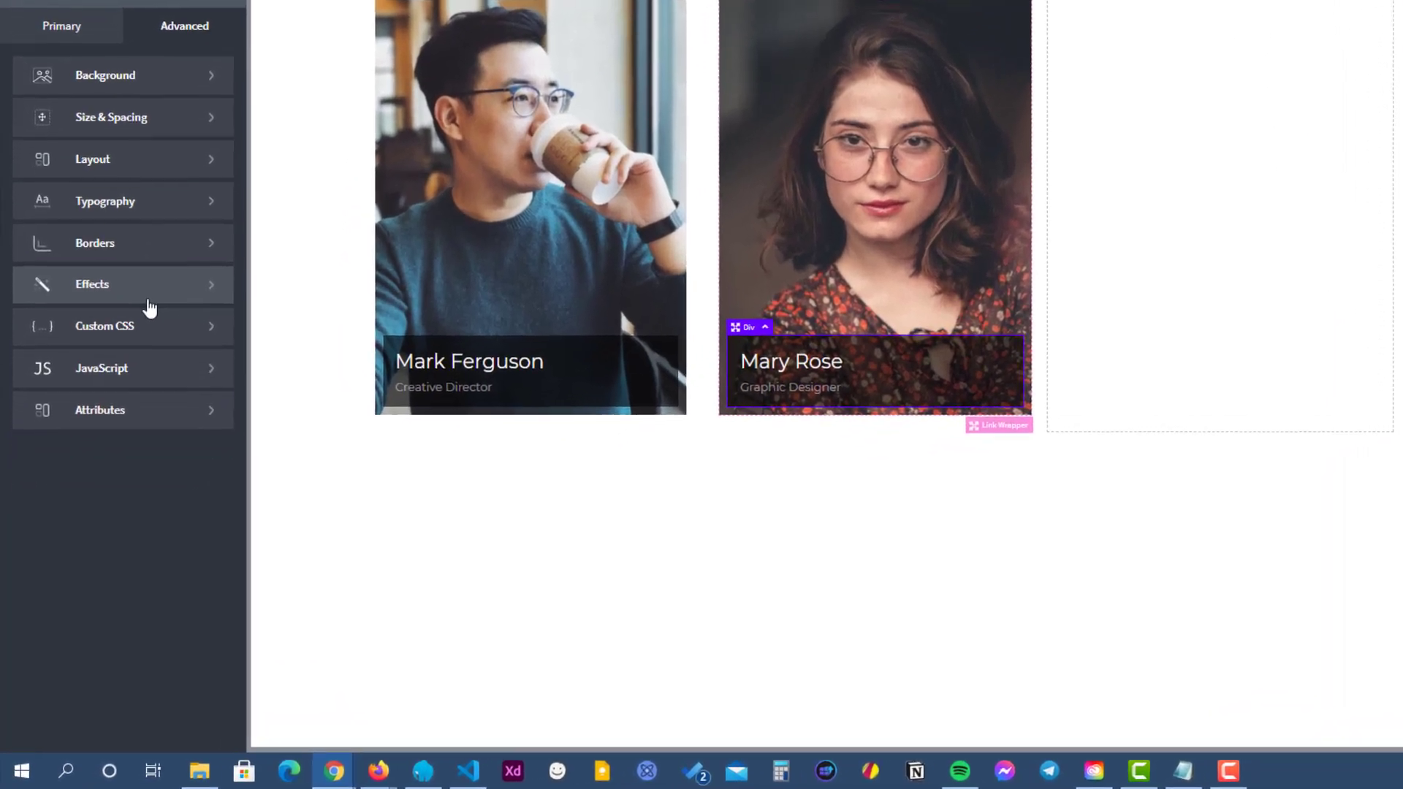
click(148, 296)
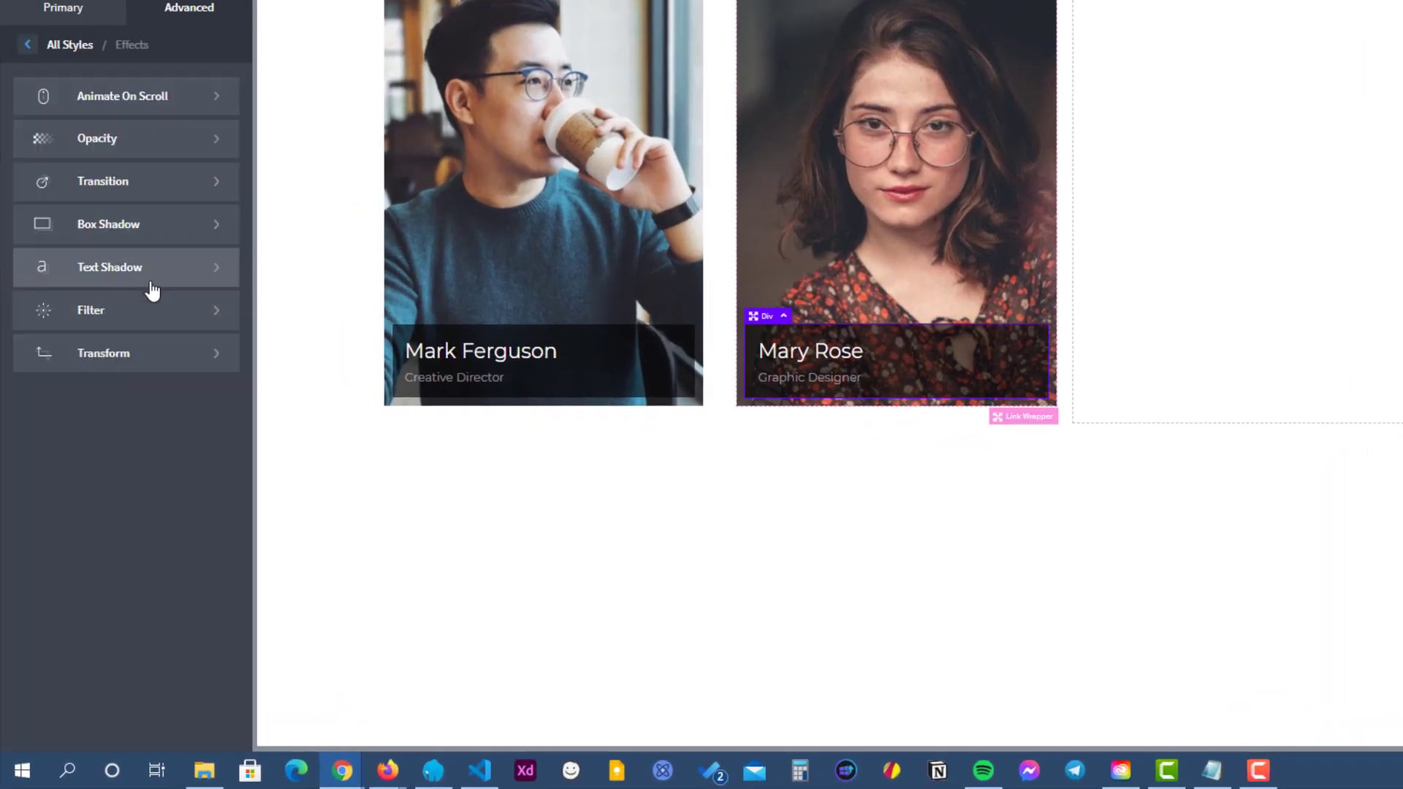
click(104, 142)
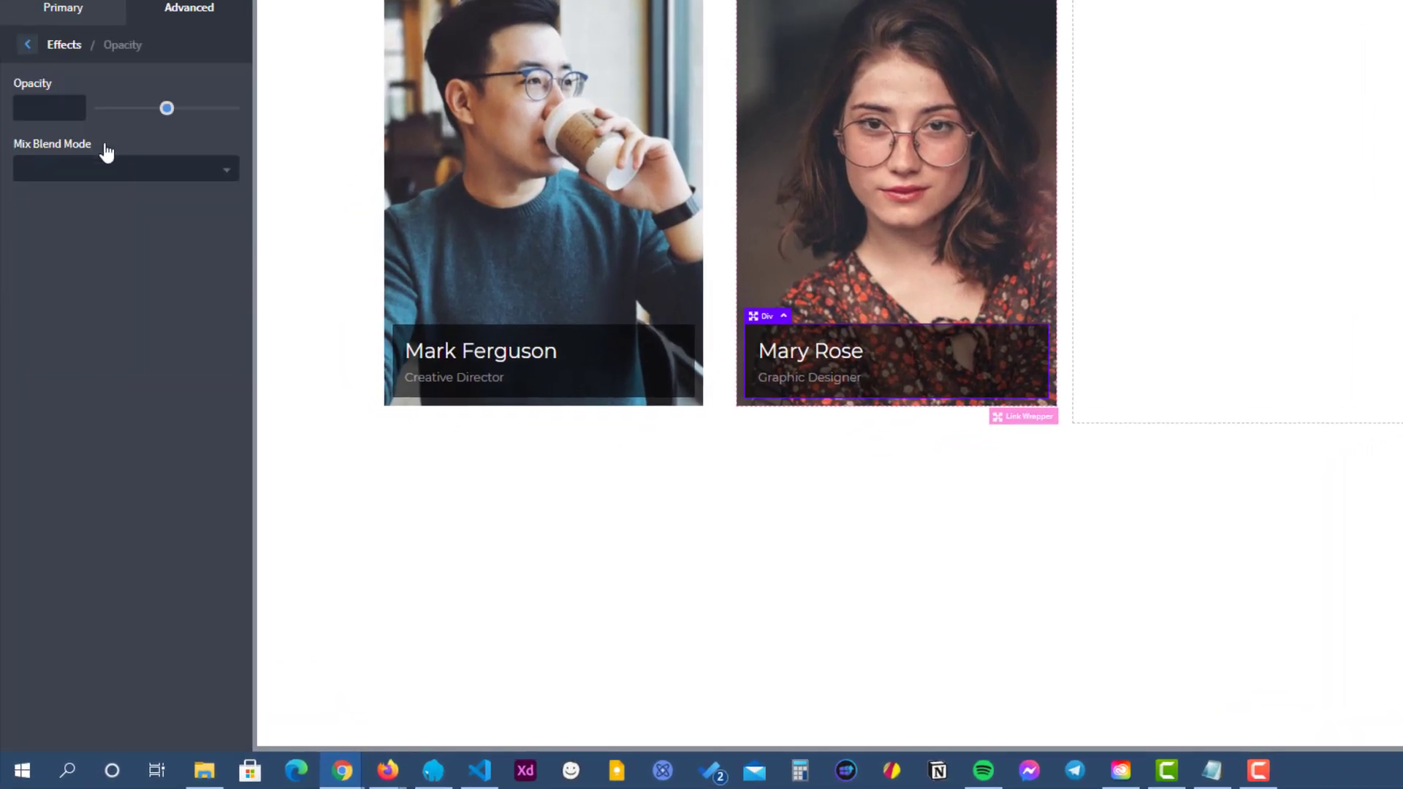
drag(167, 110, 101, 110)
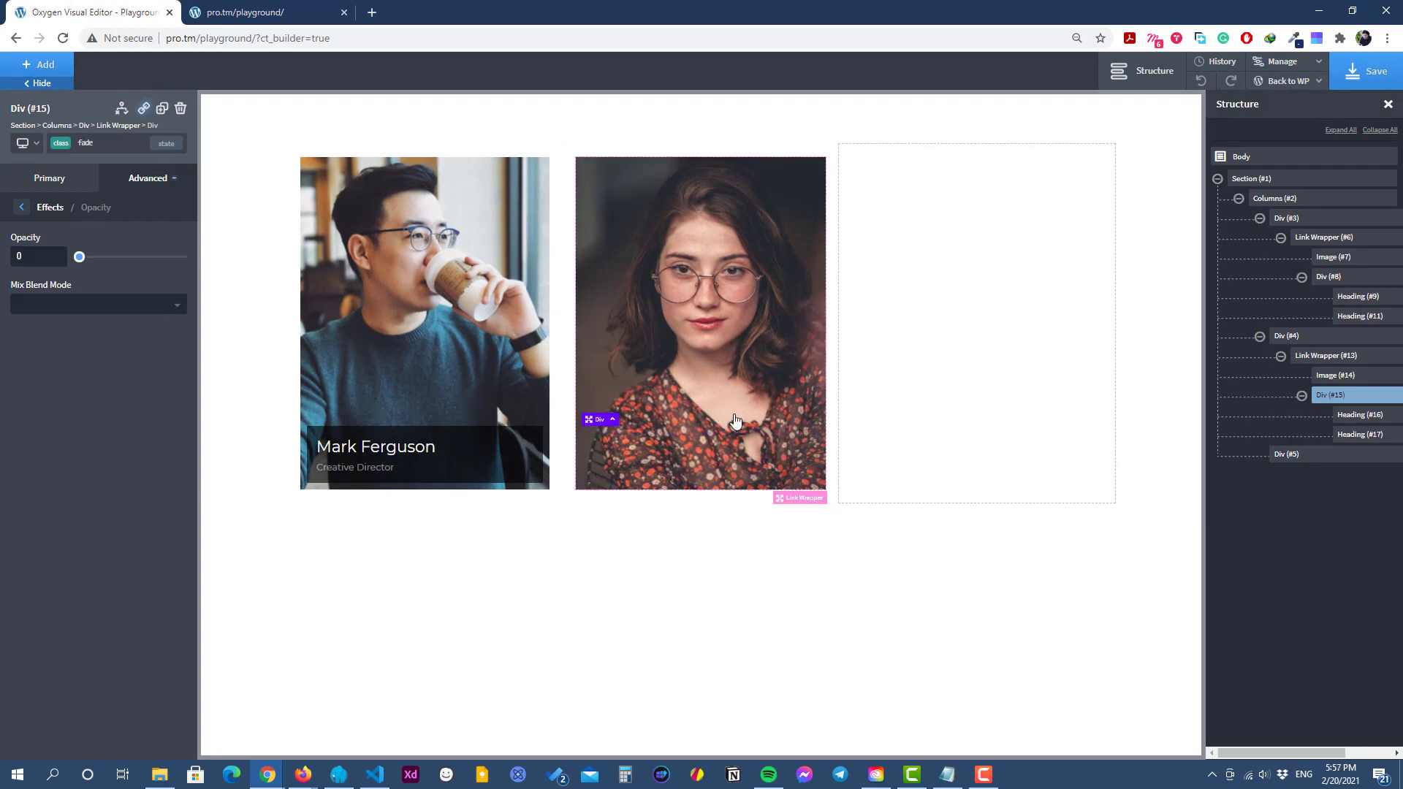
Add a custom state "hover .fade" to the card class on the second card's link wrapper.
click(716, 237)
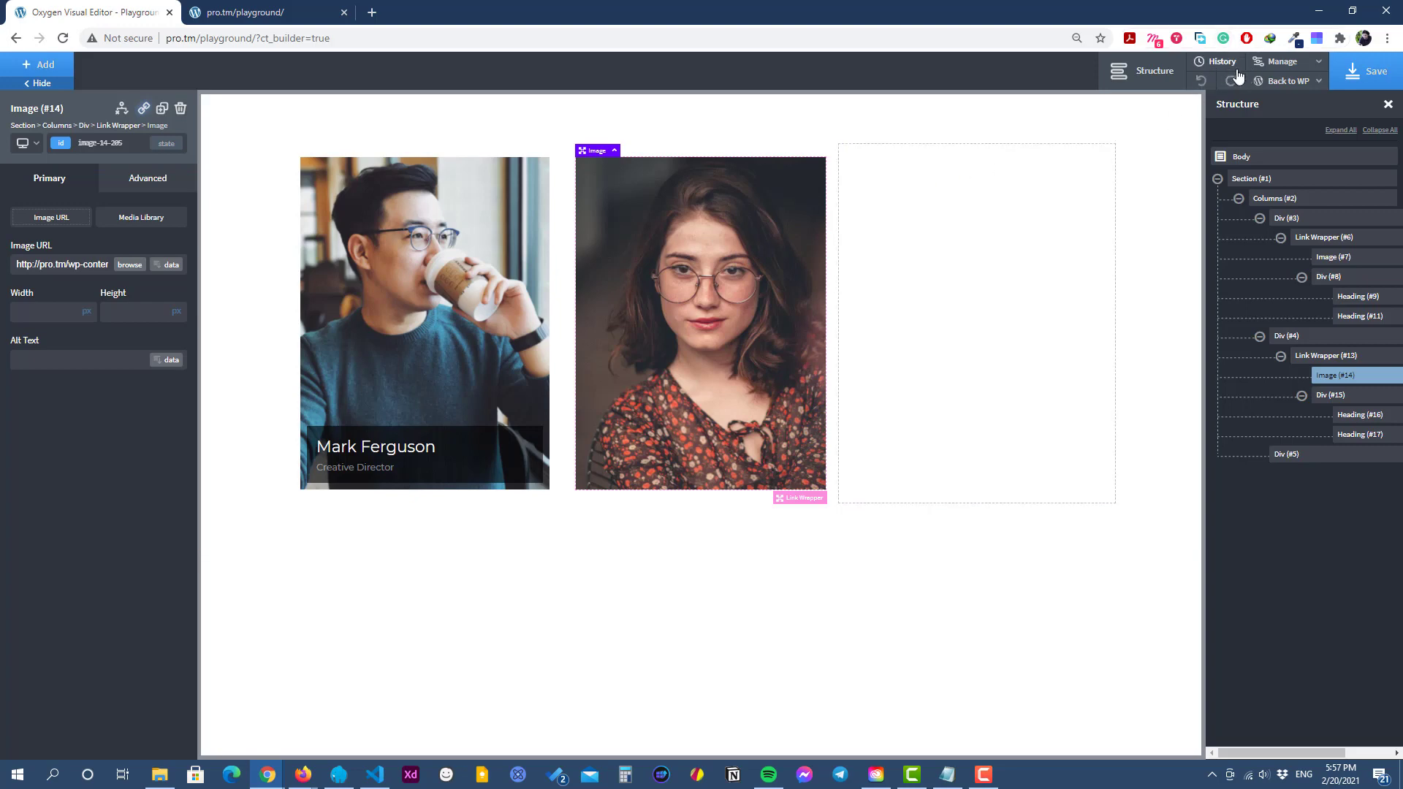
click(1266, 69)
click(123, 125)
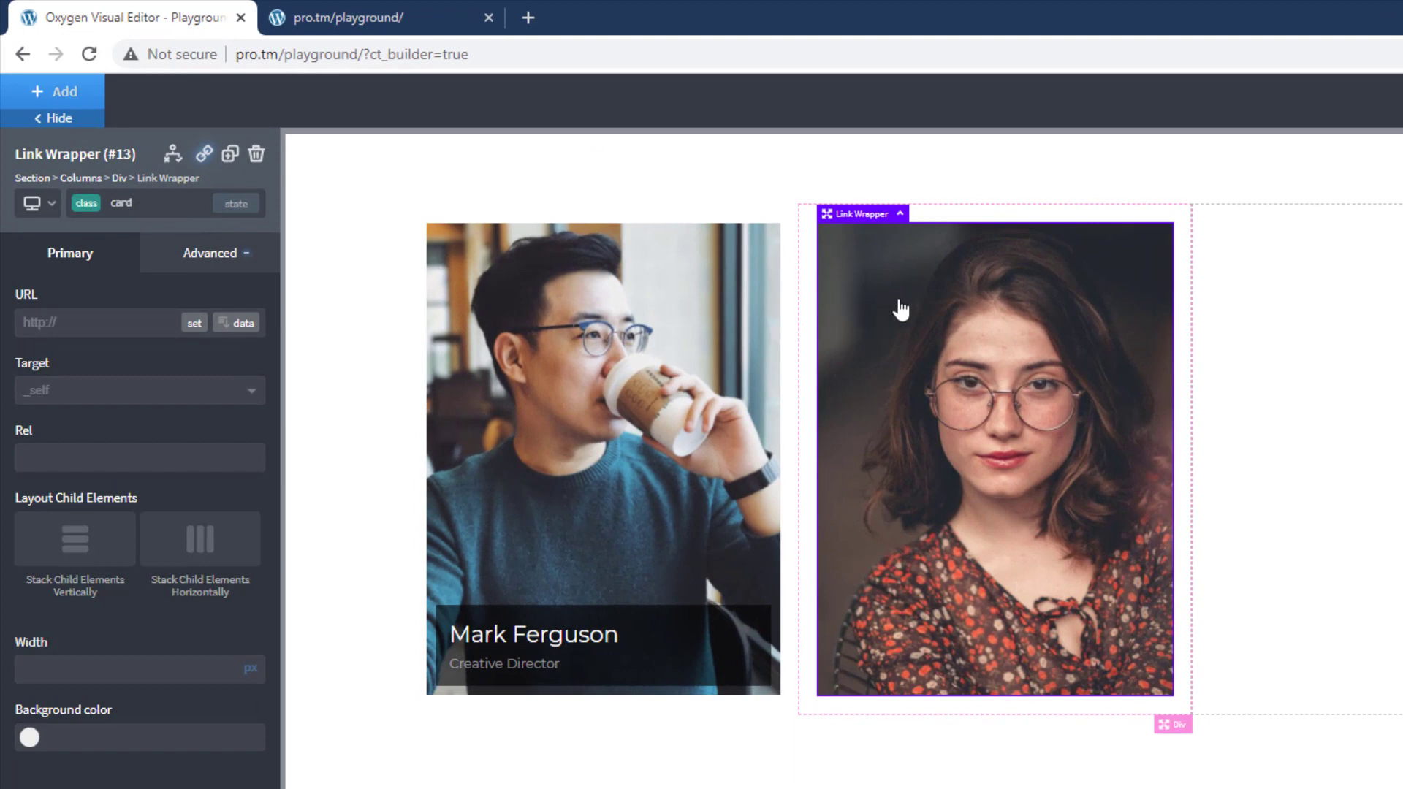
click(236, 205)
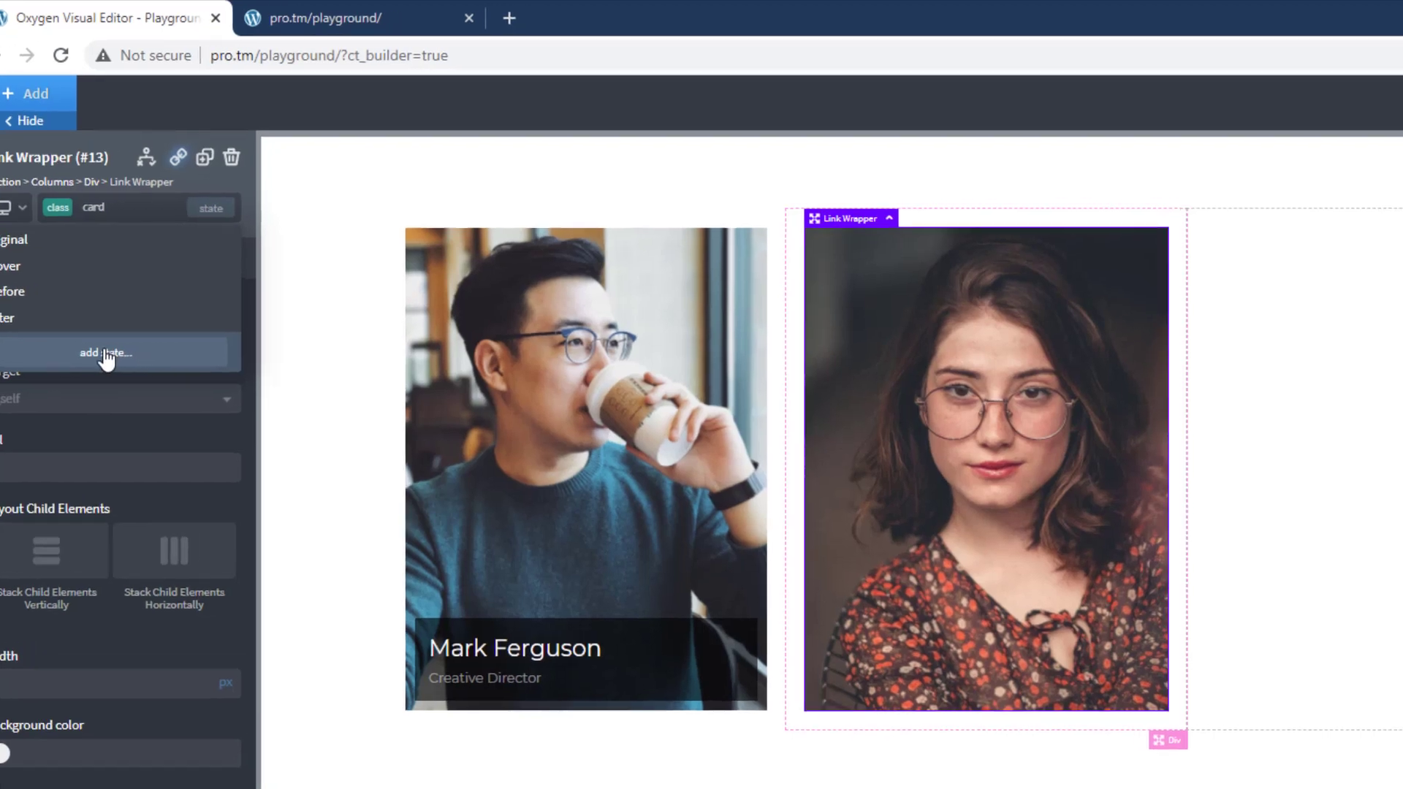
click(172, 355)
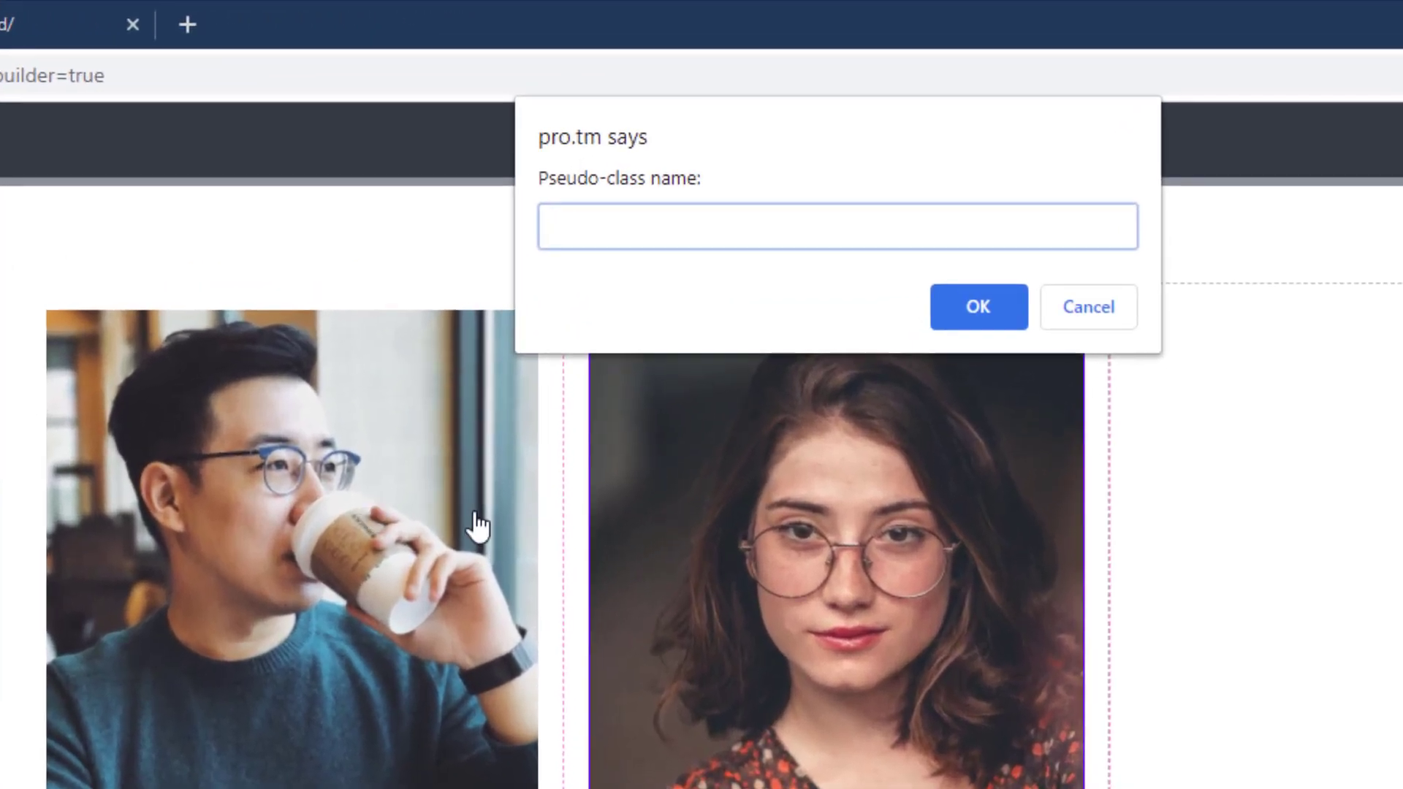
text(hover .fade)
drag(597, 225, 550, 227)
click(572, 224)
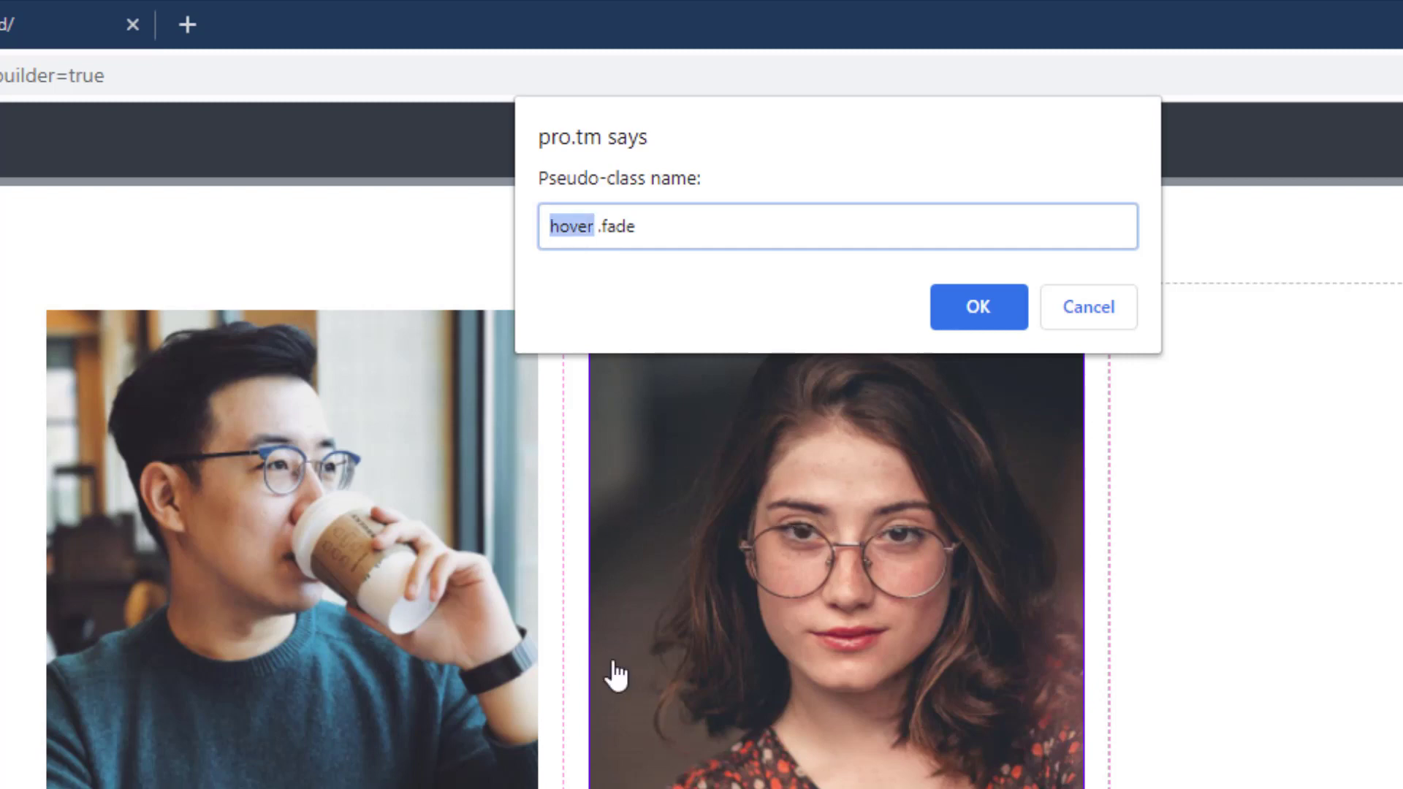
drag(647, 229, 601, 232)
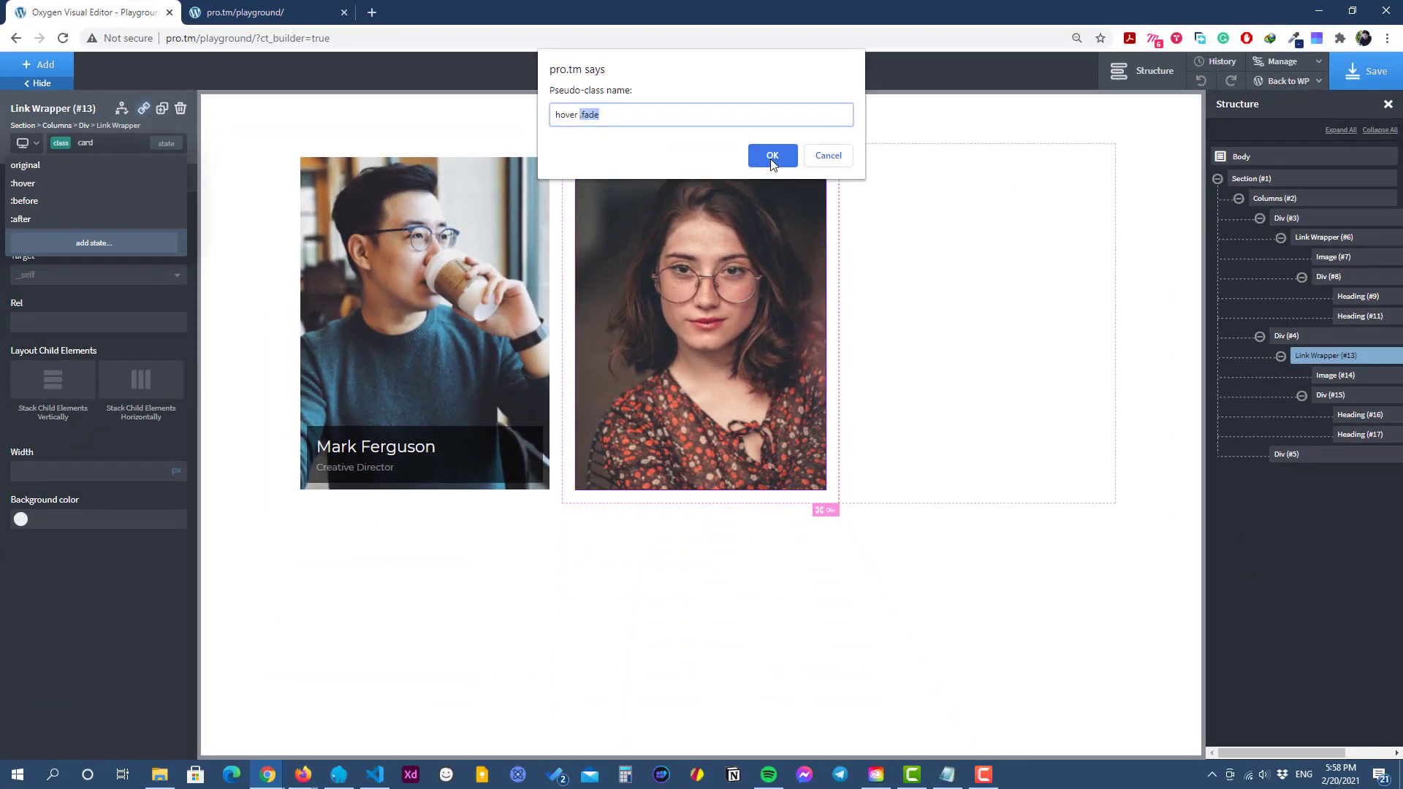
click(772, 156)
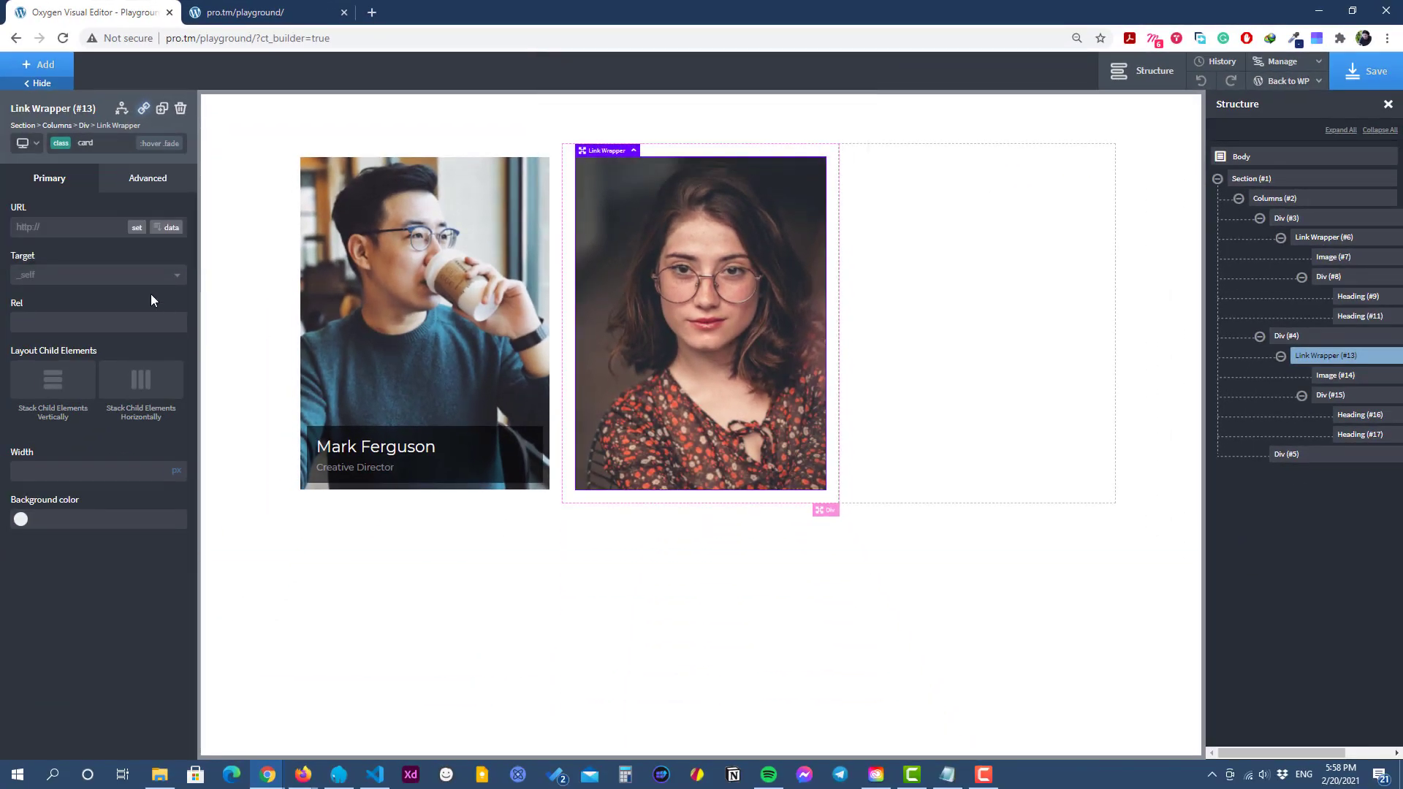
Set the opacity to 1 for the card class's "hover .fade" state.
click(142, 193)
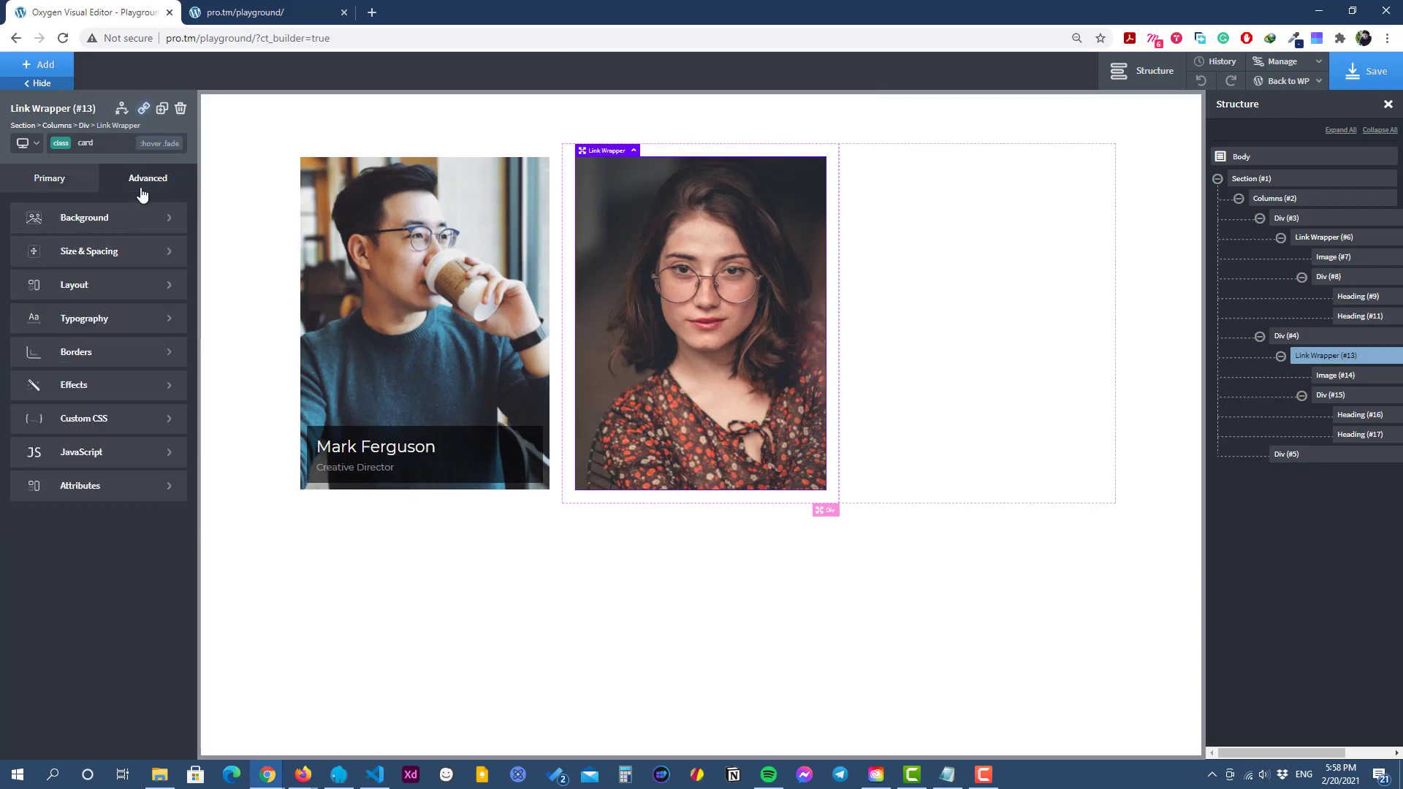
click(99, 386)
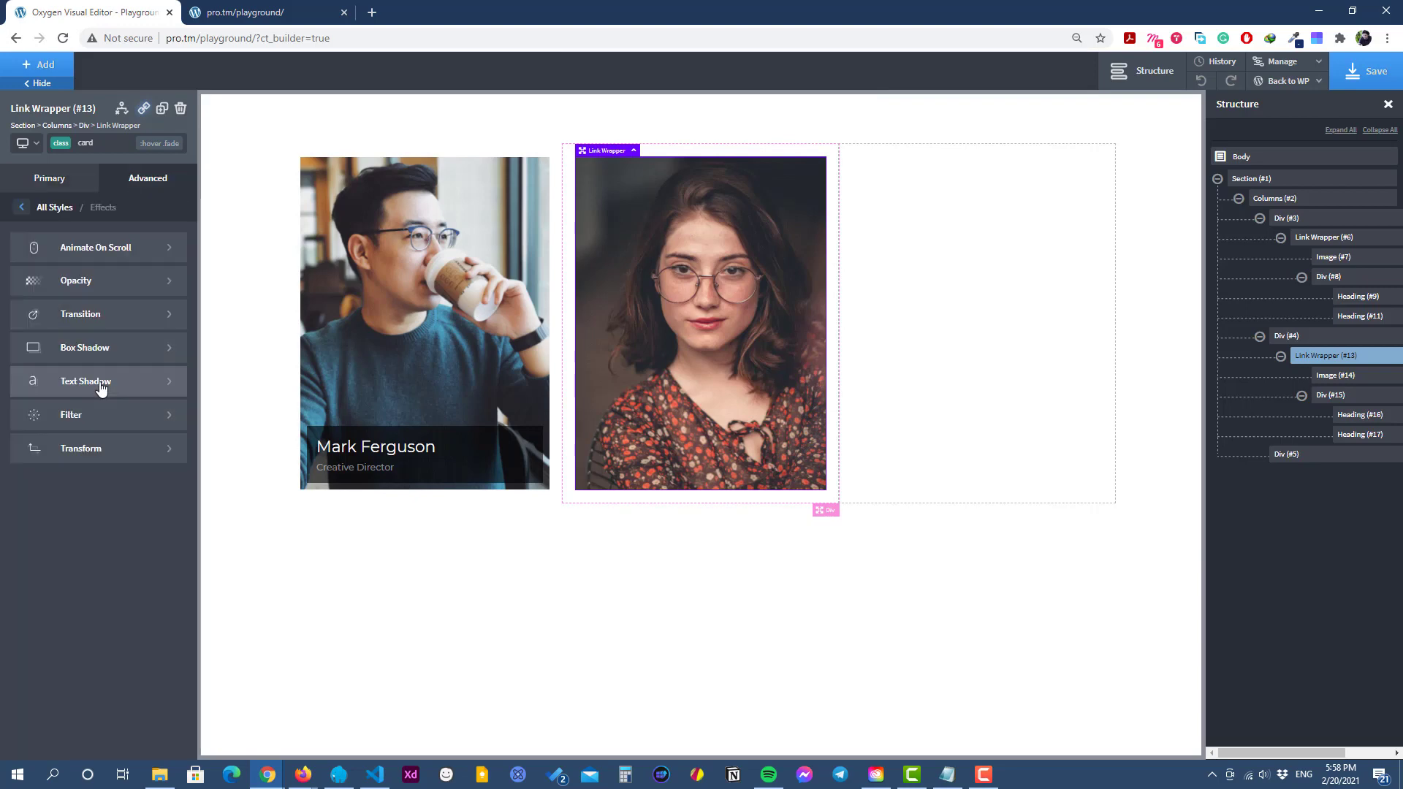
click(72, 287)
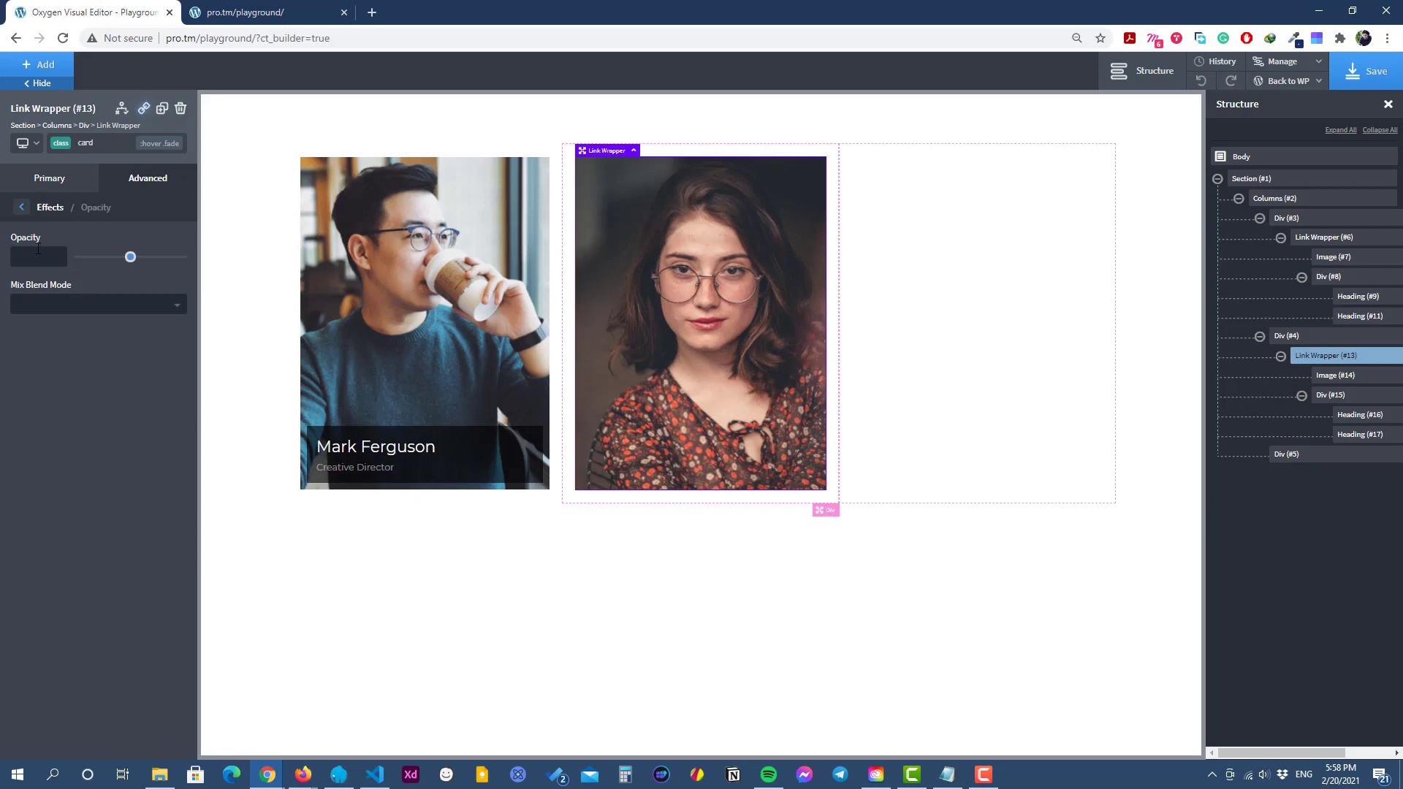
drag(129, 261, 201, 264)
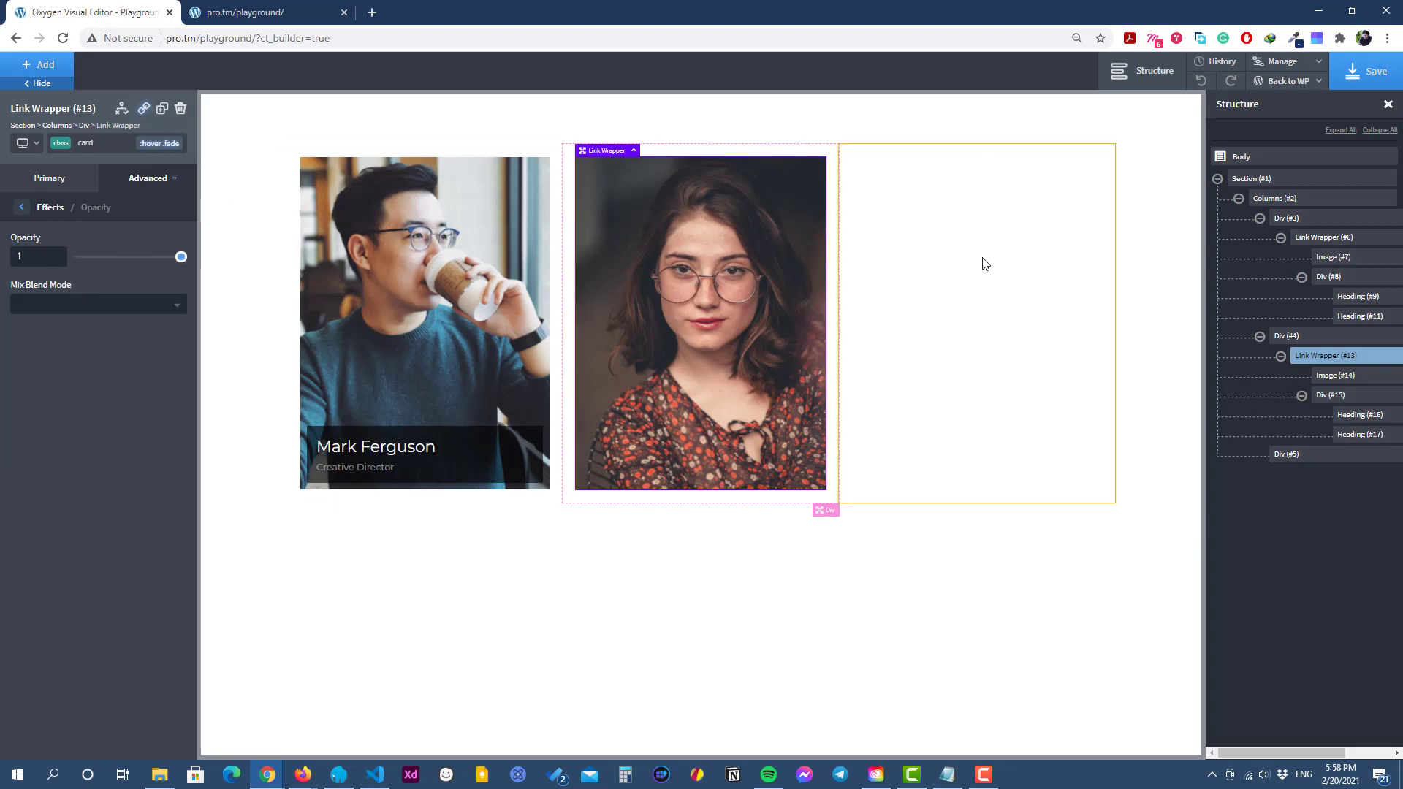
mouse_move(736, 254)
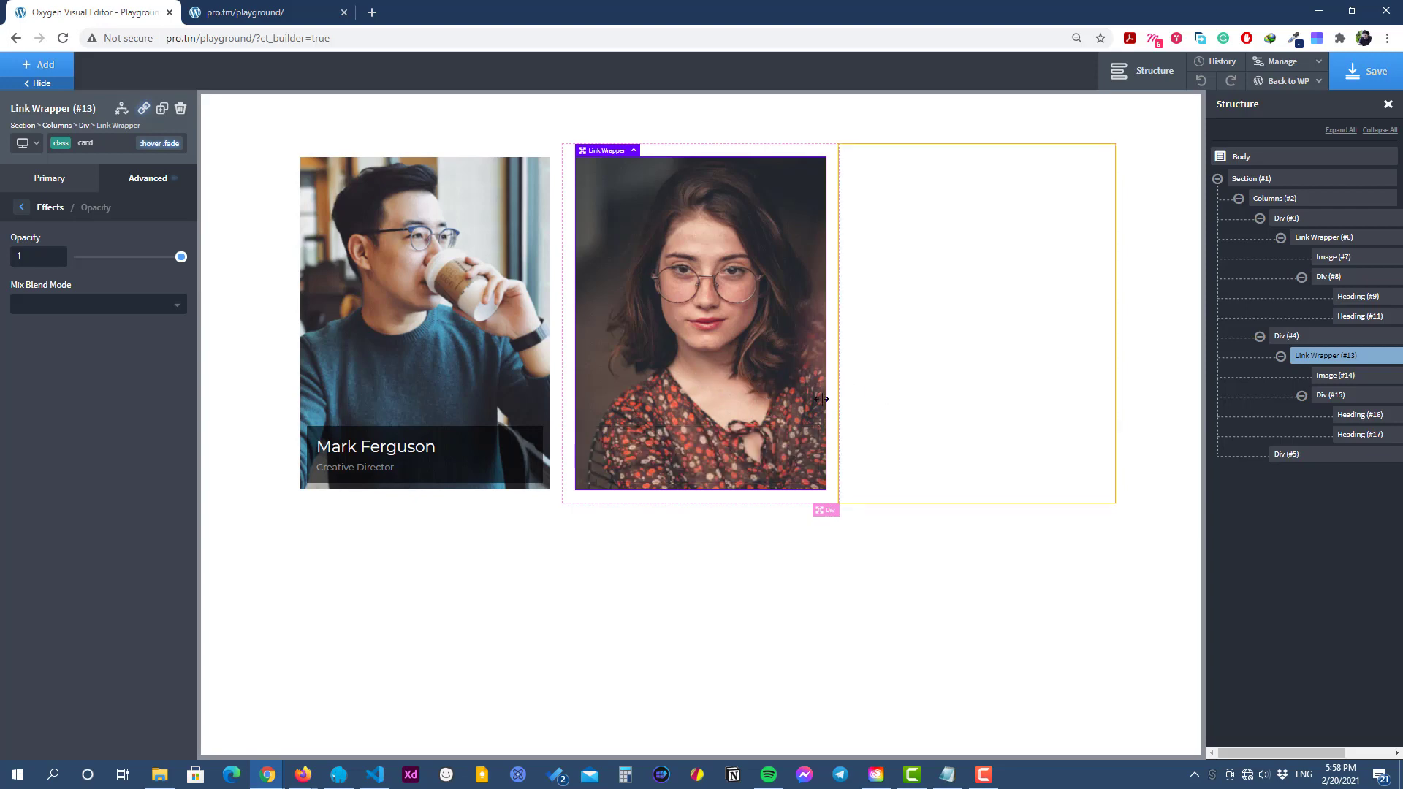
Give the overlay class a transition of 0.3 sec duration, ease-in-out timing and CSS property "opacity, transform".
click(765, 454)
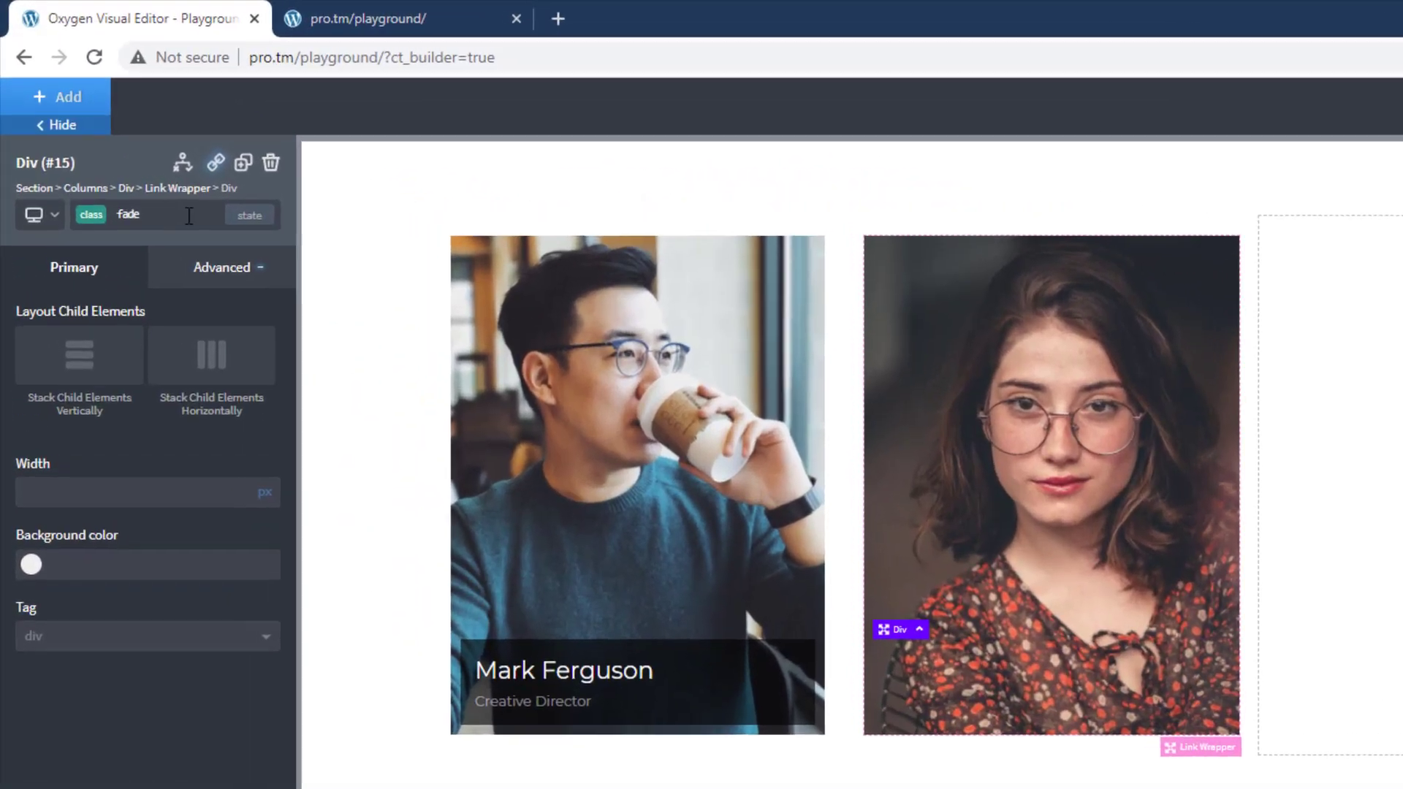
click(126, 143)
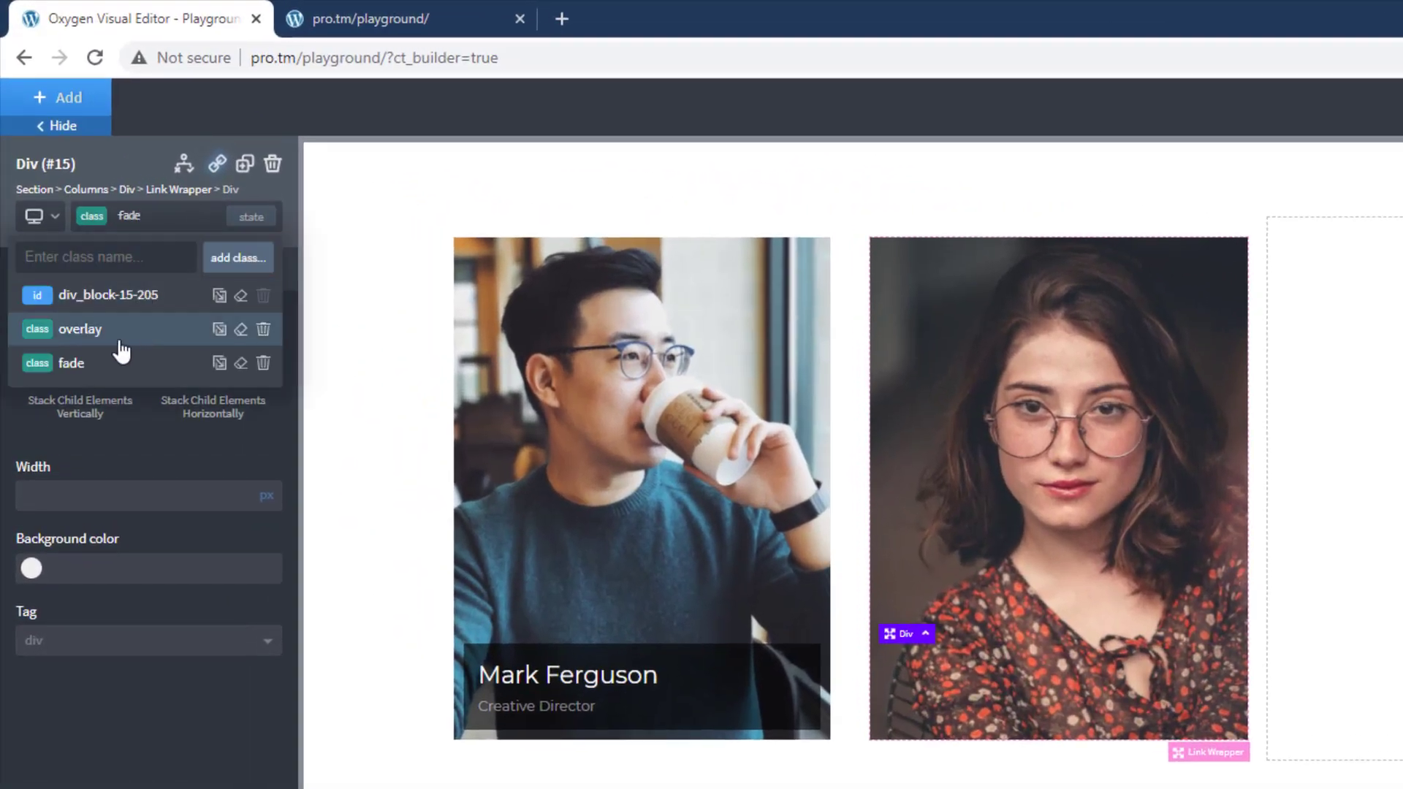
click(79, 336)
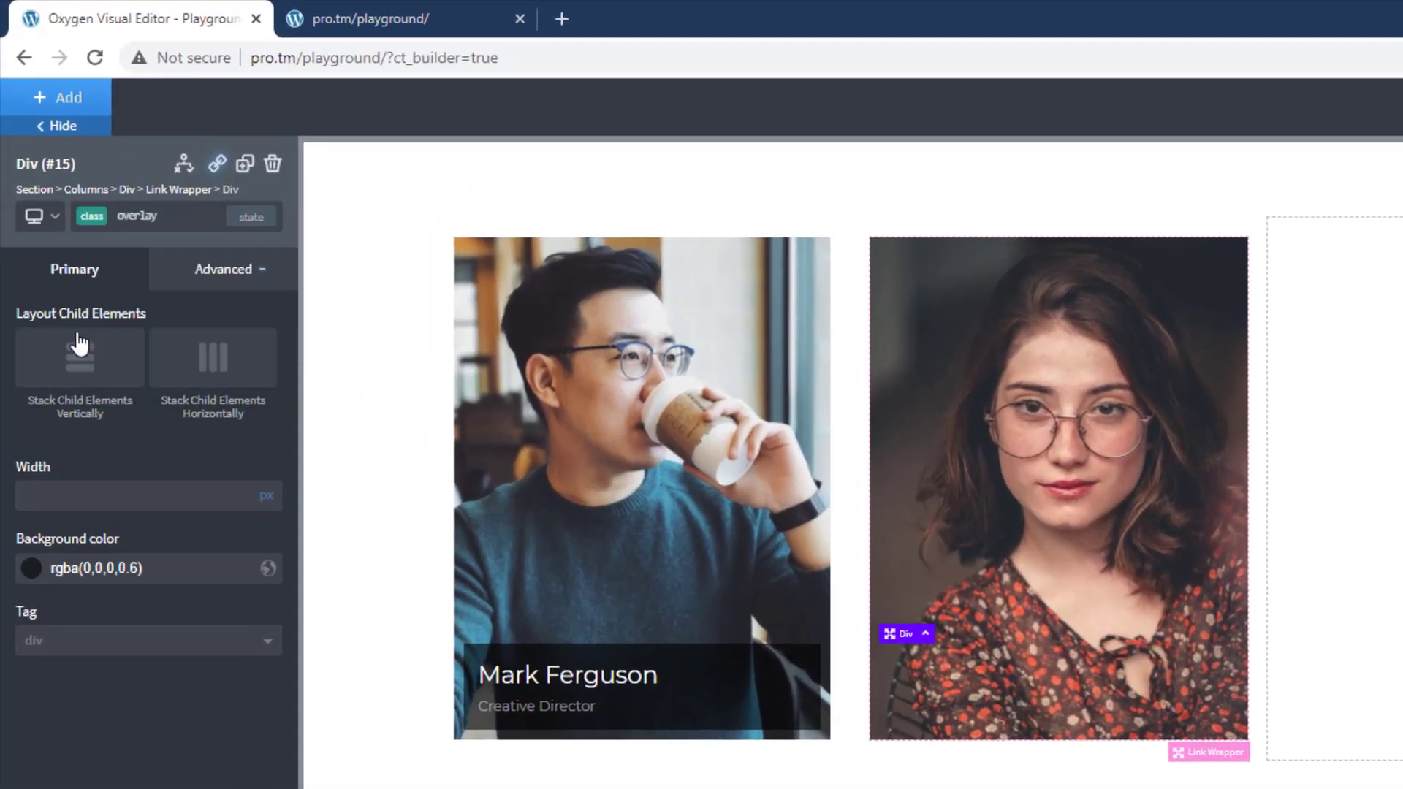
click(204, 276)
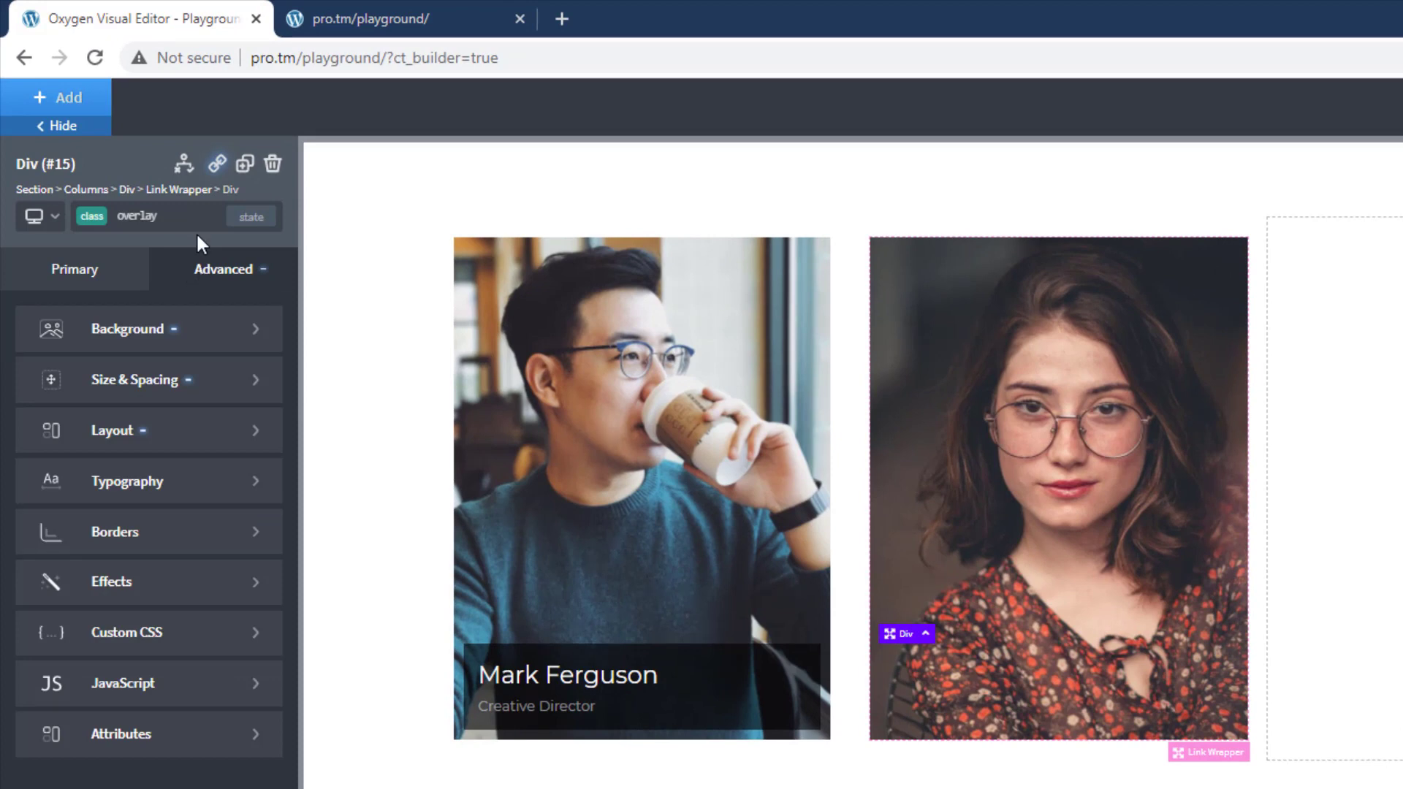
click(125, 582)
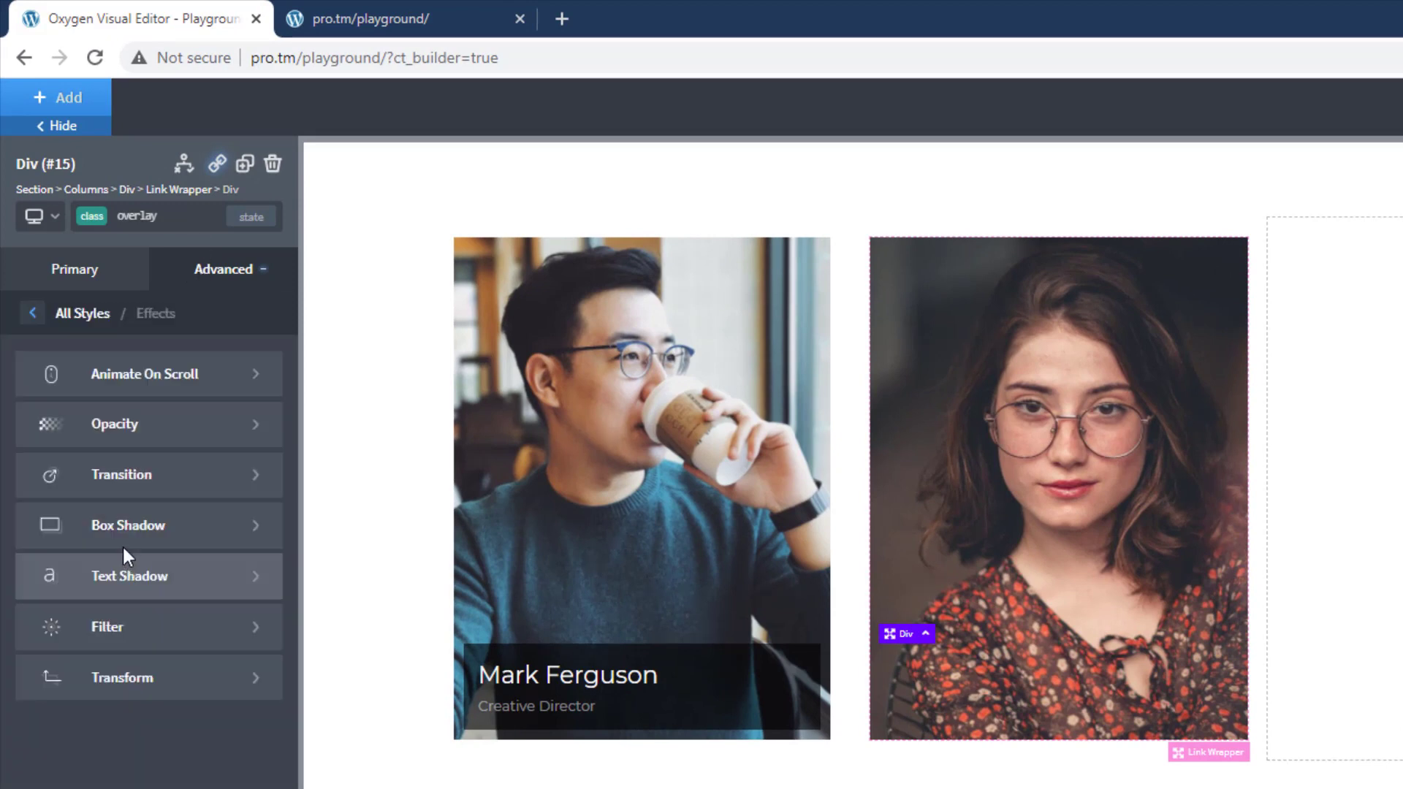
click(123, 477)
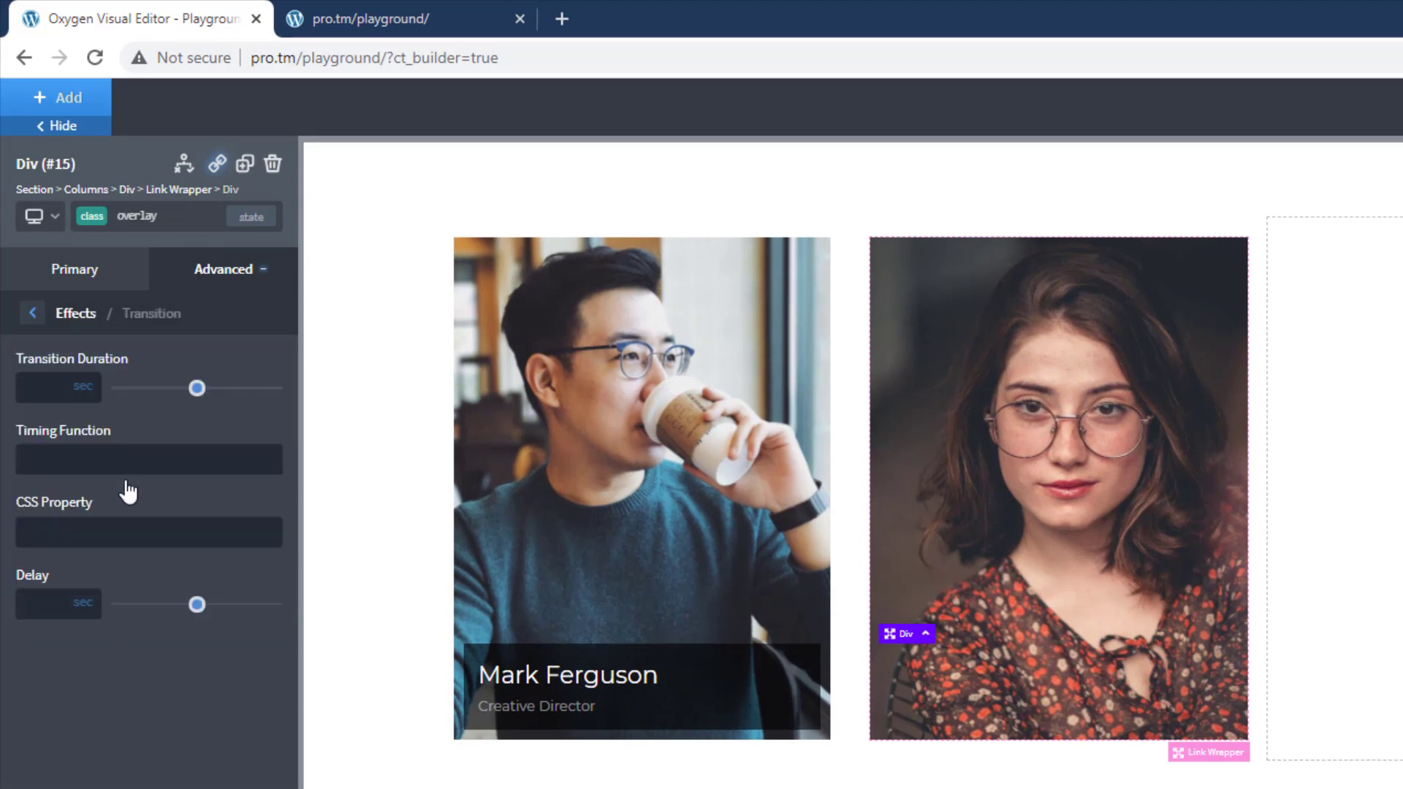
click(48, 395)
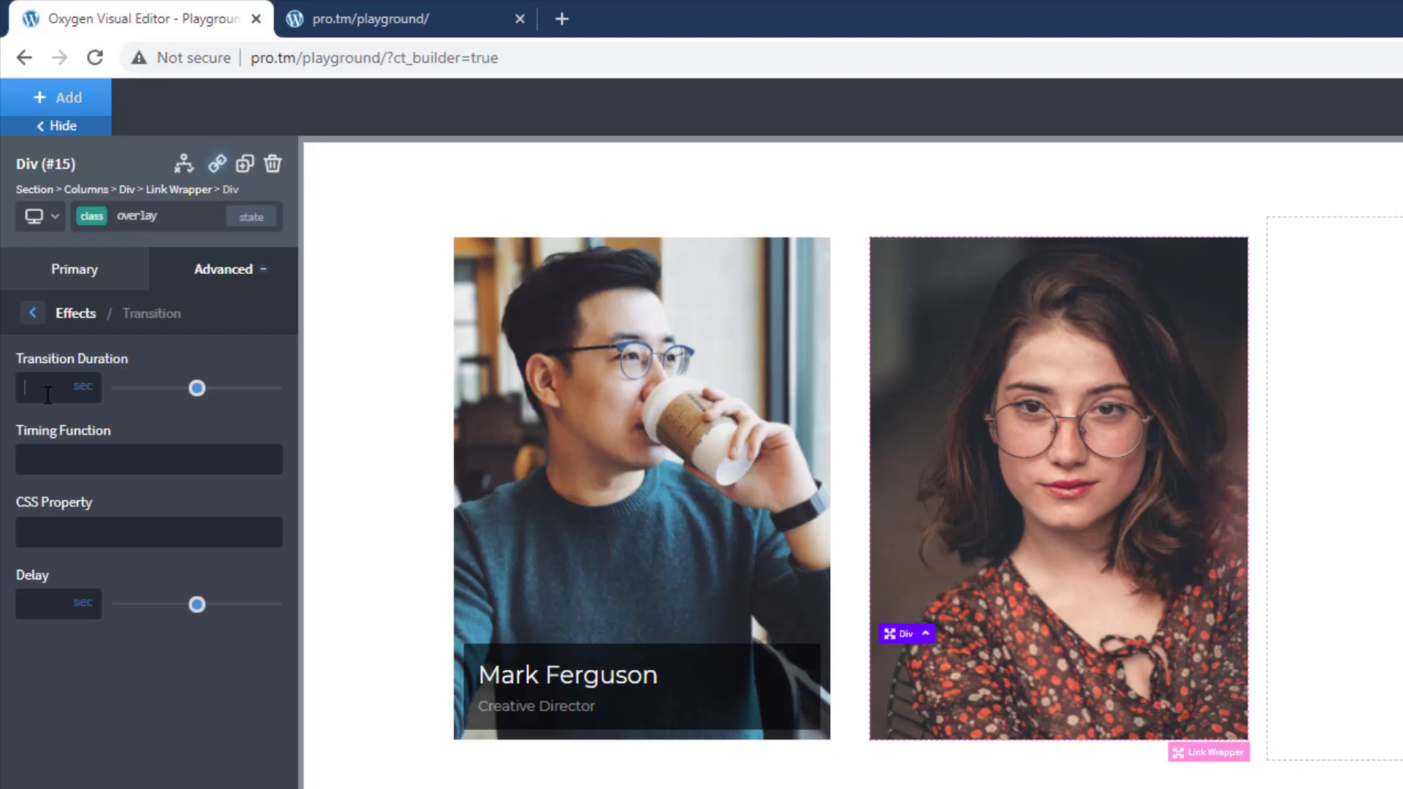
text(0.3)
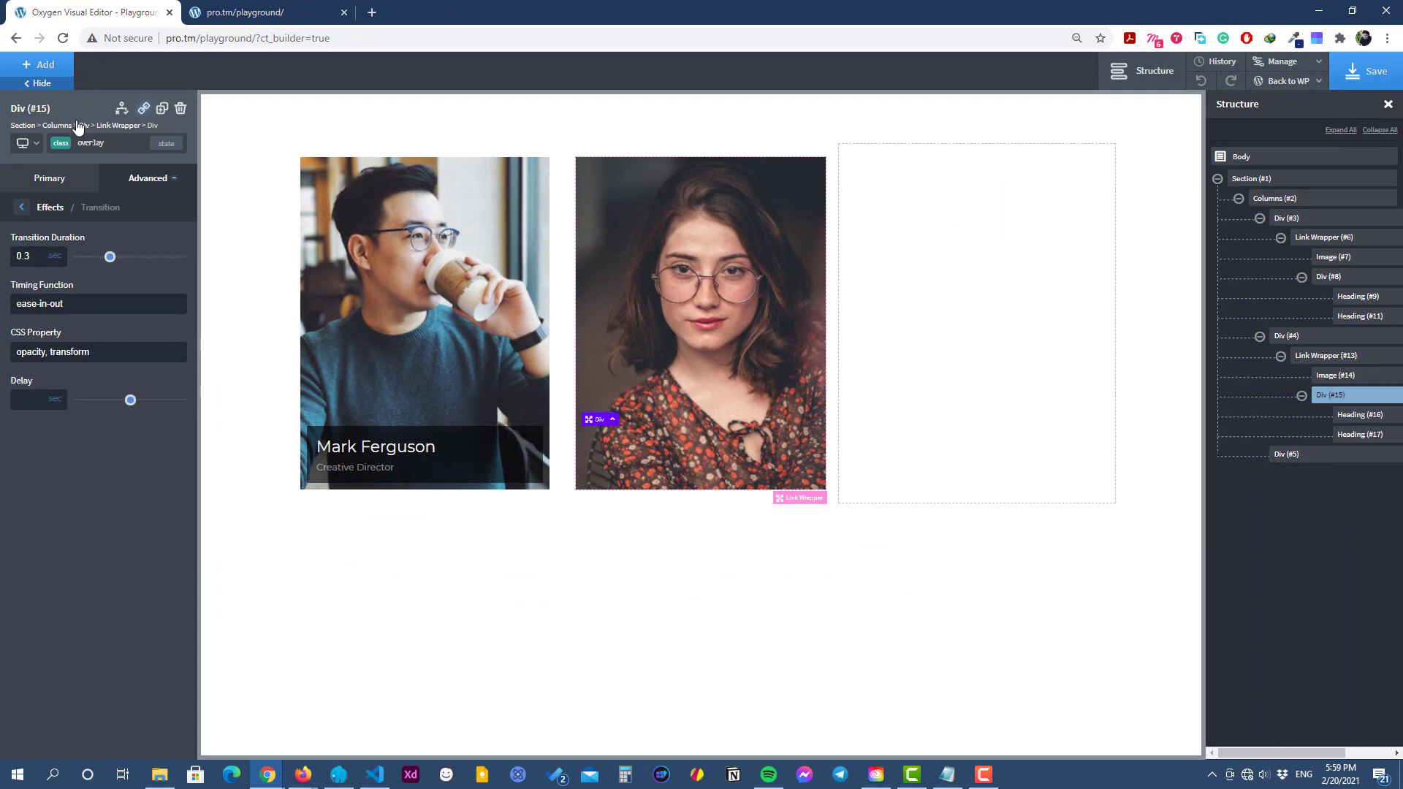
Save the page and reload the live playground page to check the second card's fade on hover.
click(1363, 71)
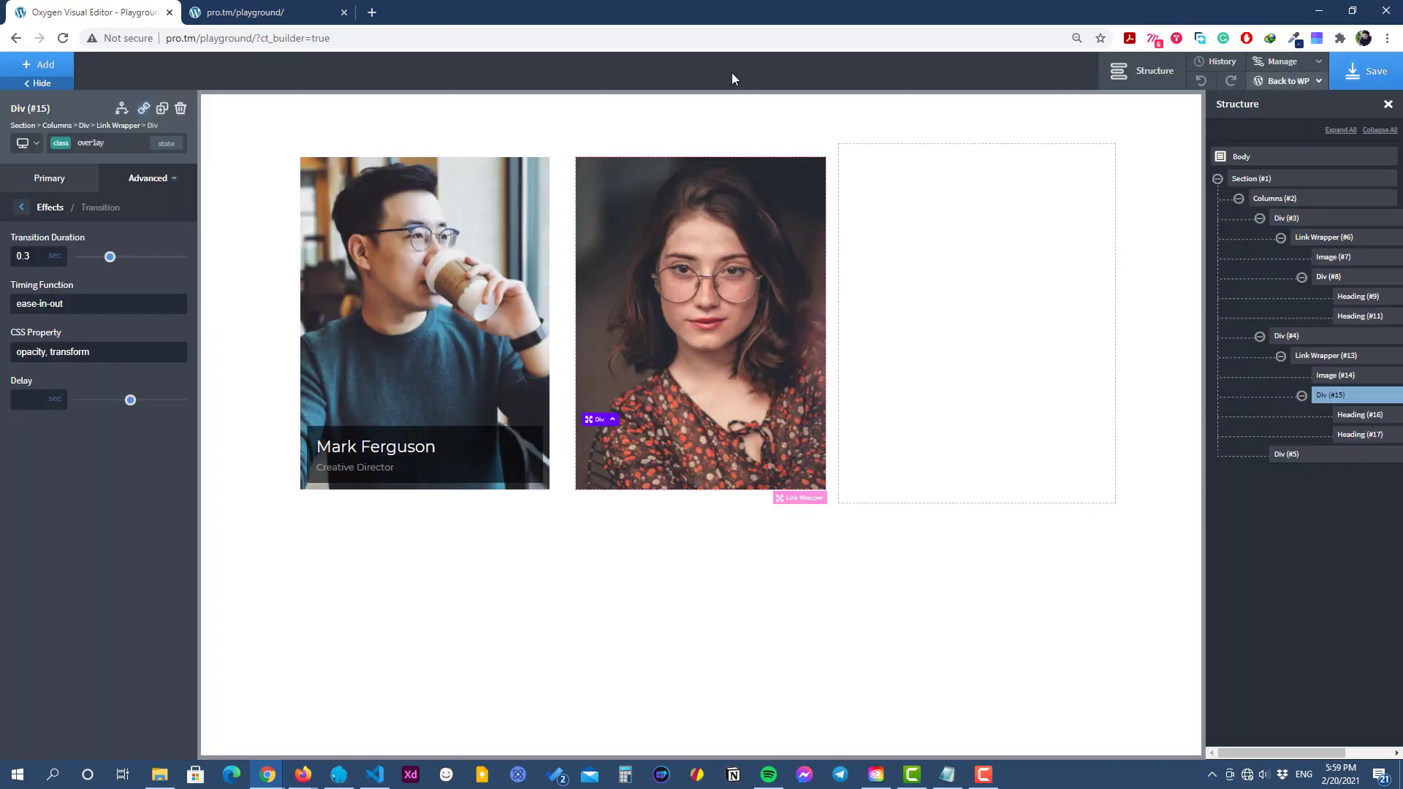
click(266, 10)
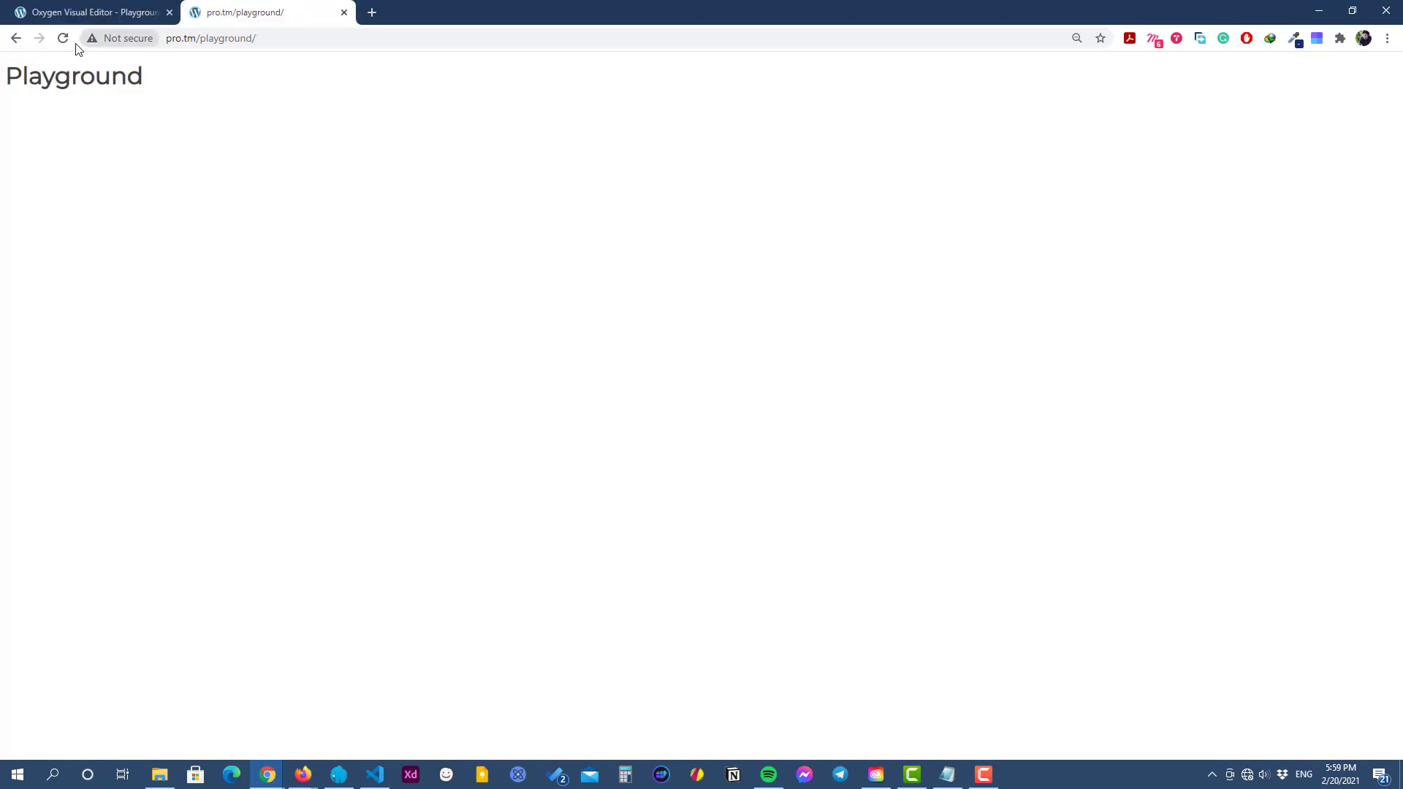
click(62, 38)
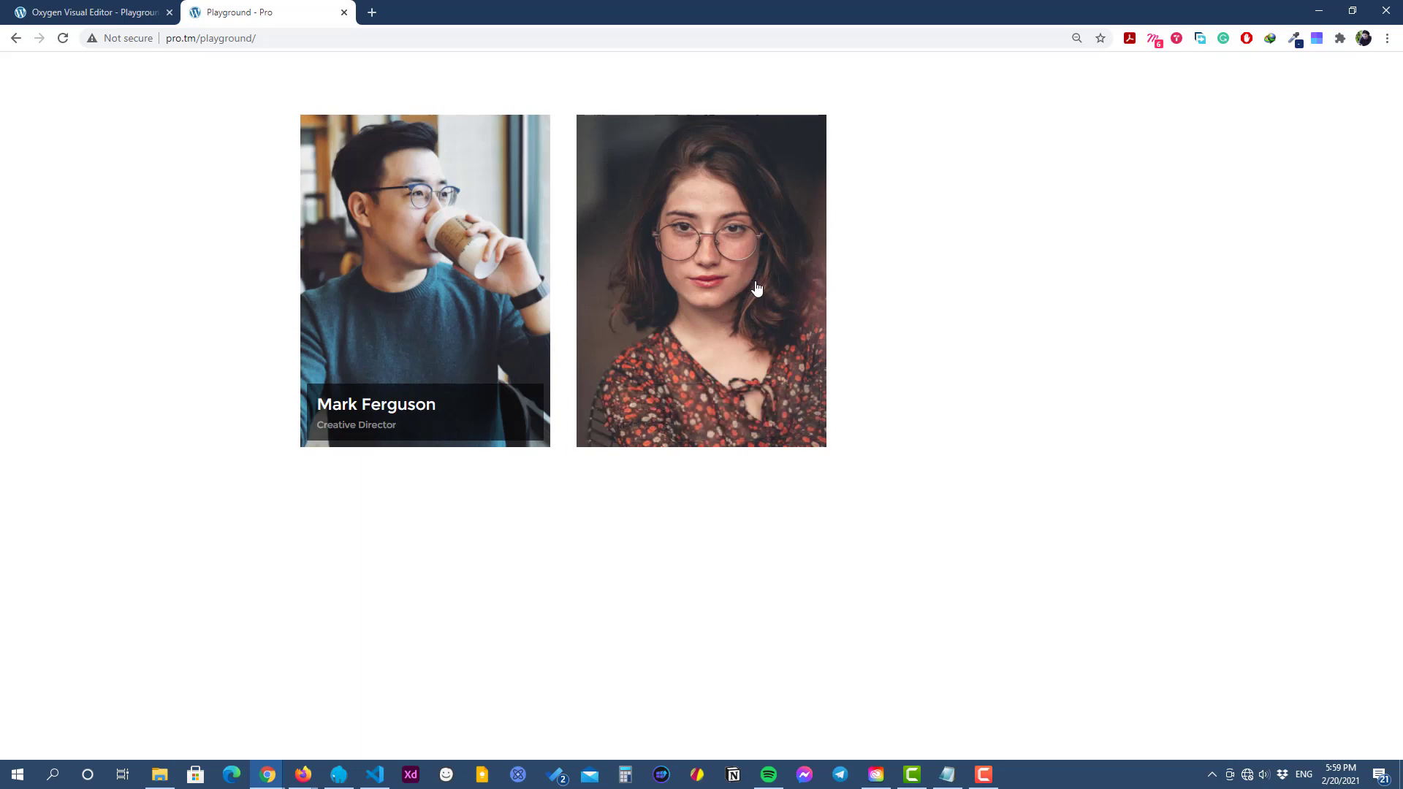
Duplicate the first card's link wrapper in the Oxygen editor and move the copy into the empty third column.
click(96, 12)
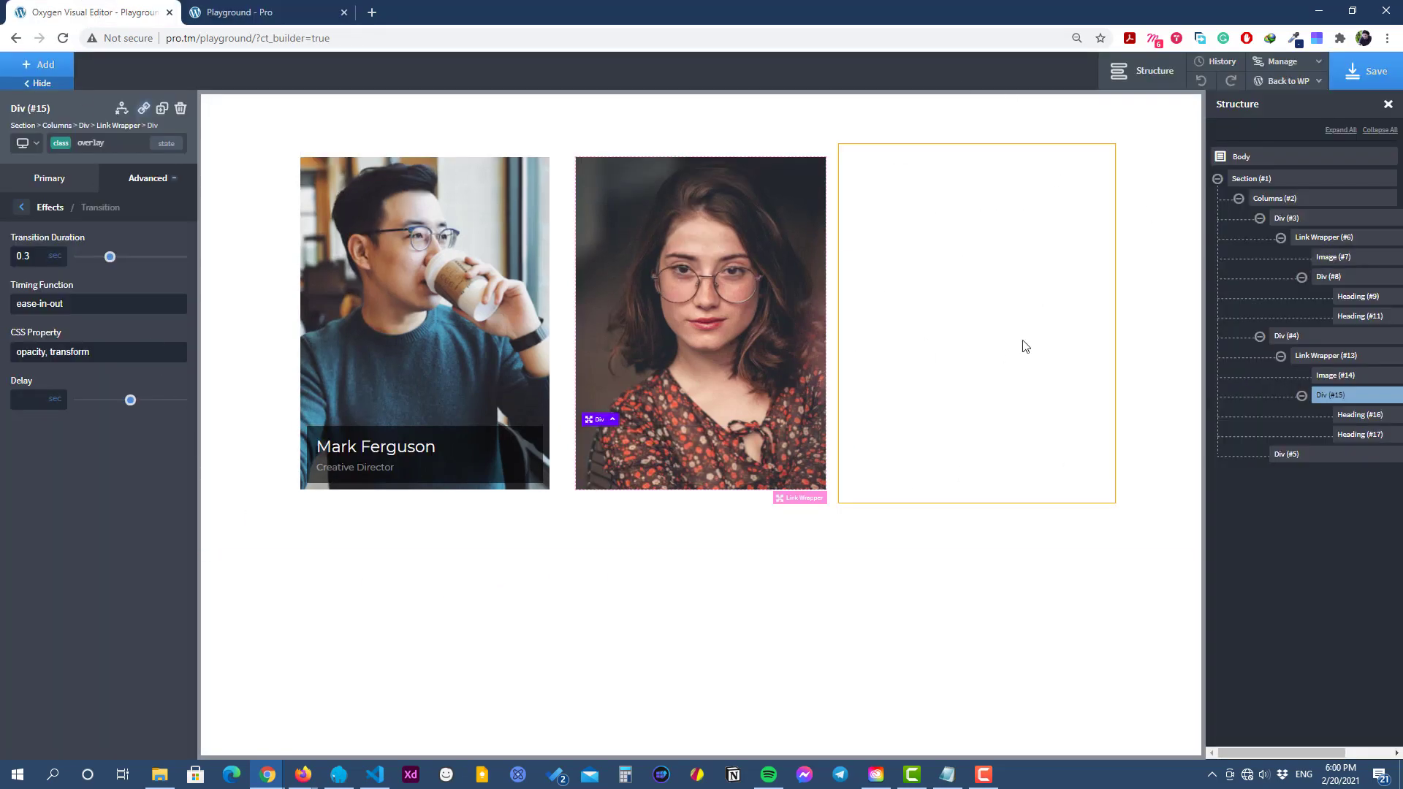
click(387, 206)
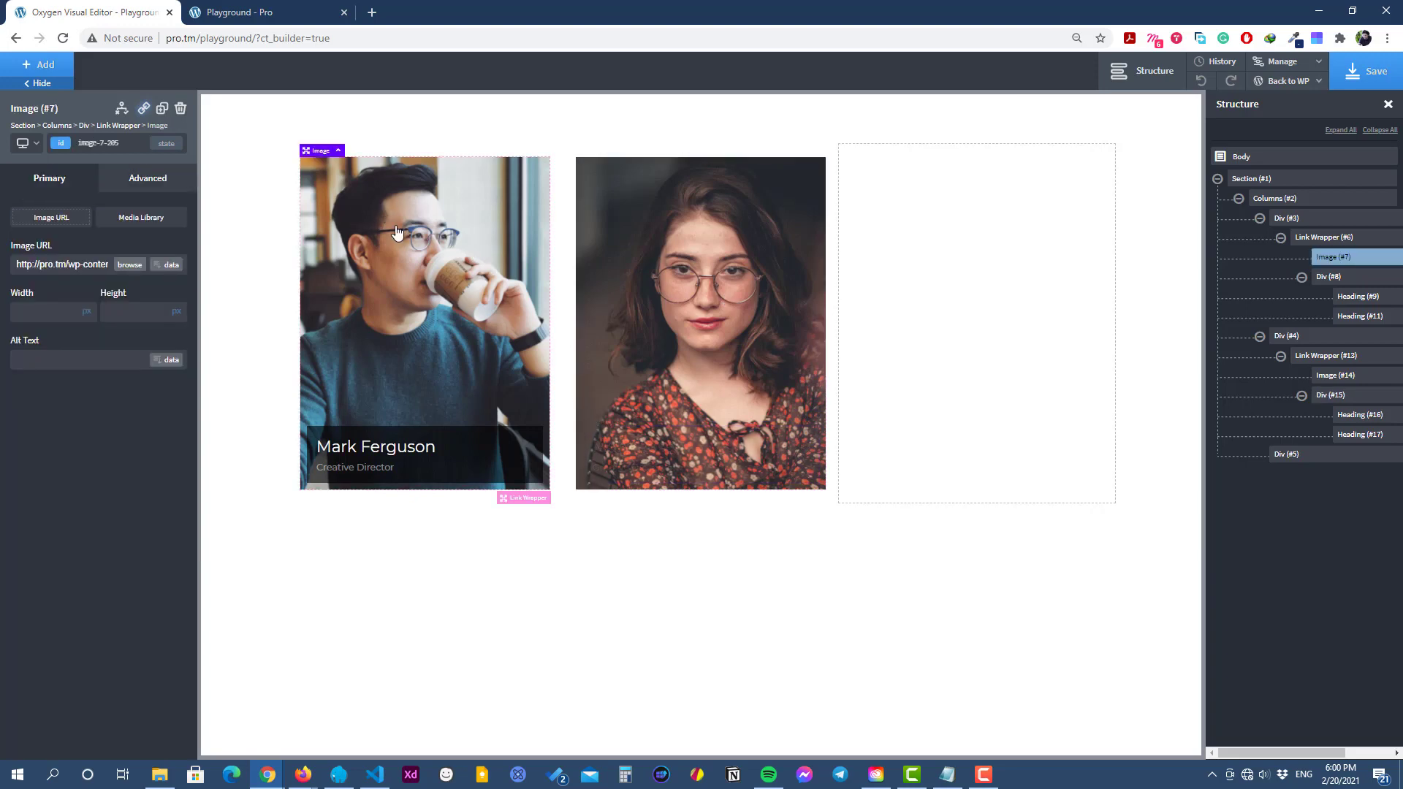
click(117, 126)
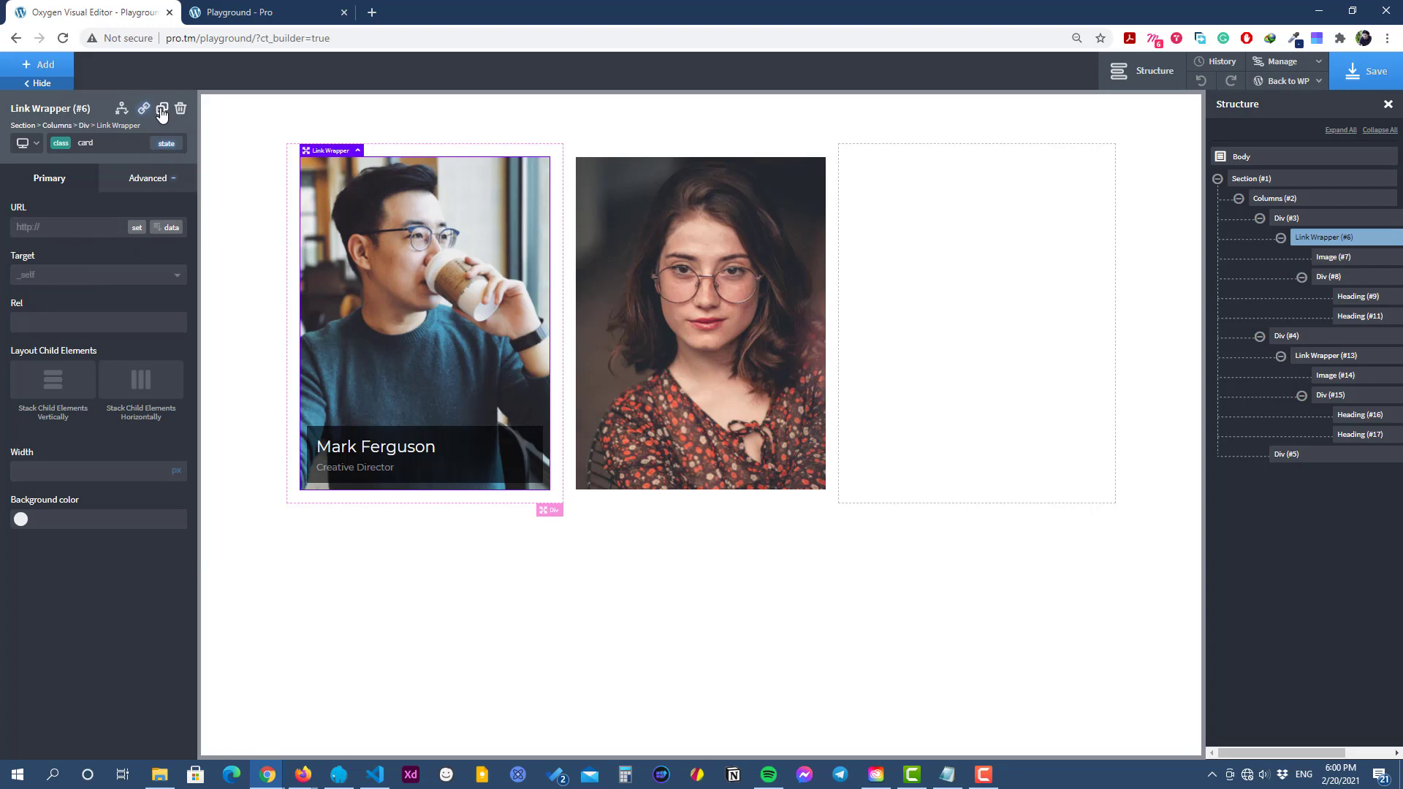
click(162, 110)
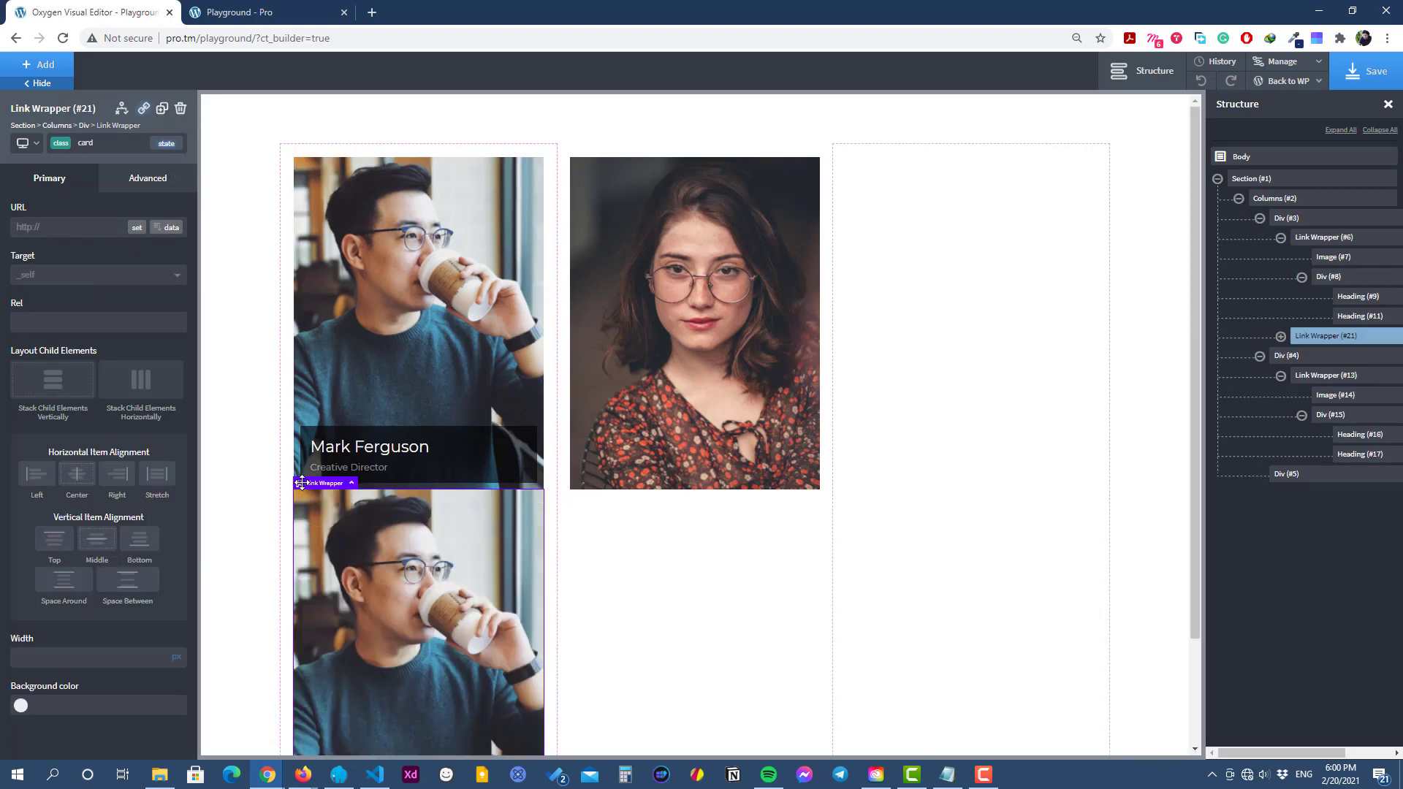
drag(302, 483, 950, 278)
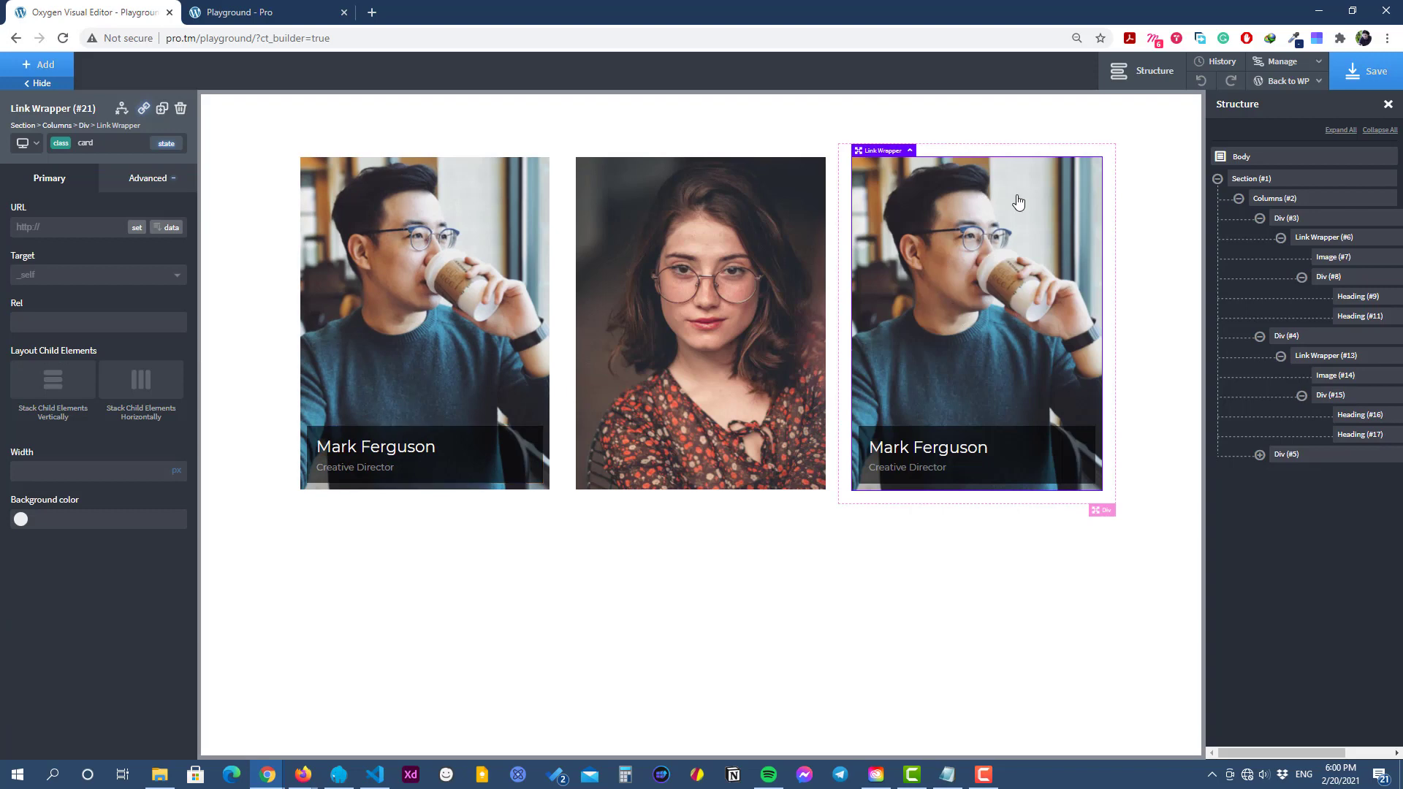
Replace the third card's photo with the media library image of the man in a cap and denim jacket.
click(1013, 276)
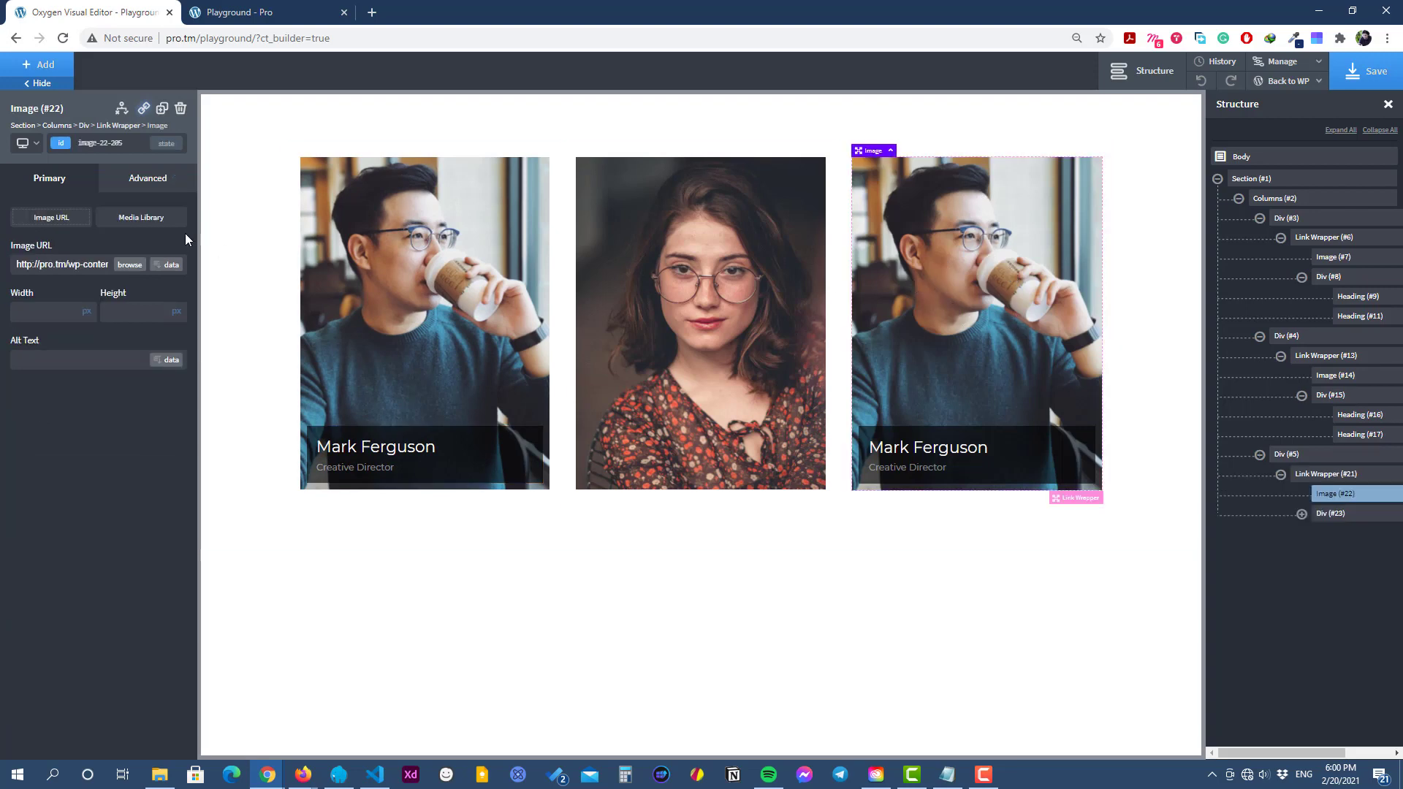
click(129, 266)
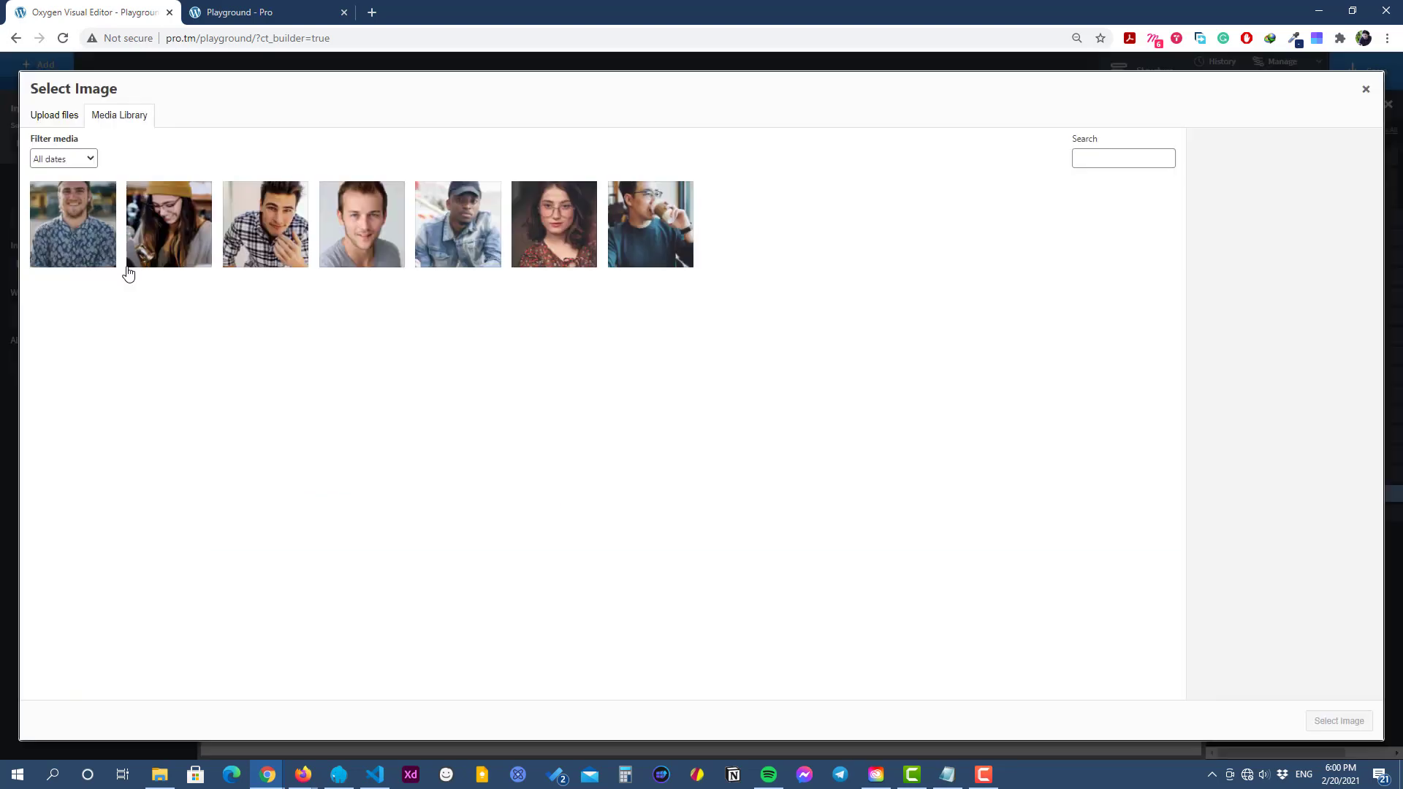
click(488, 228)
click(1339, 721)
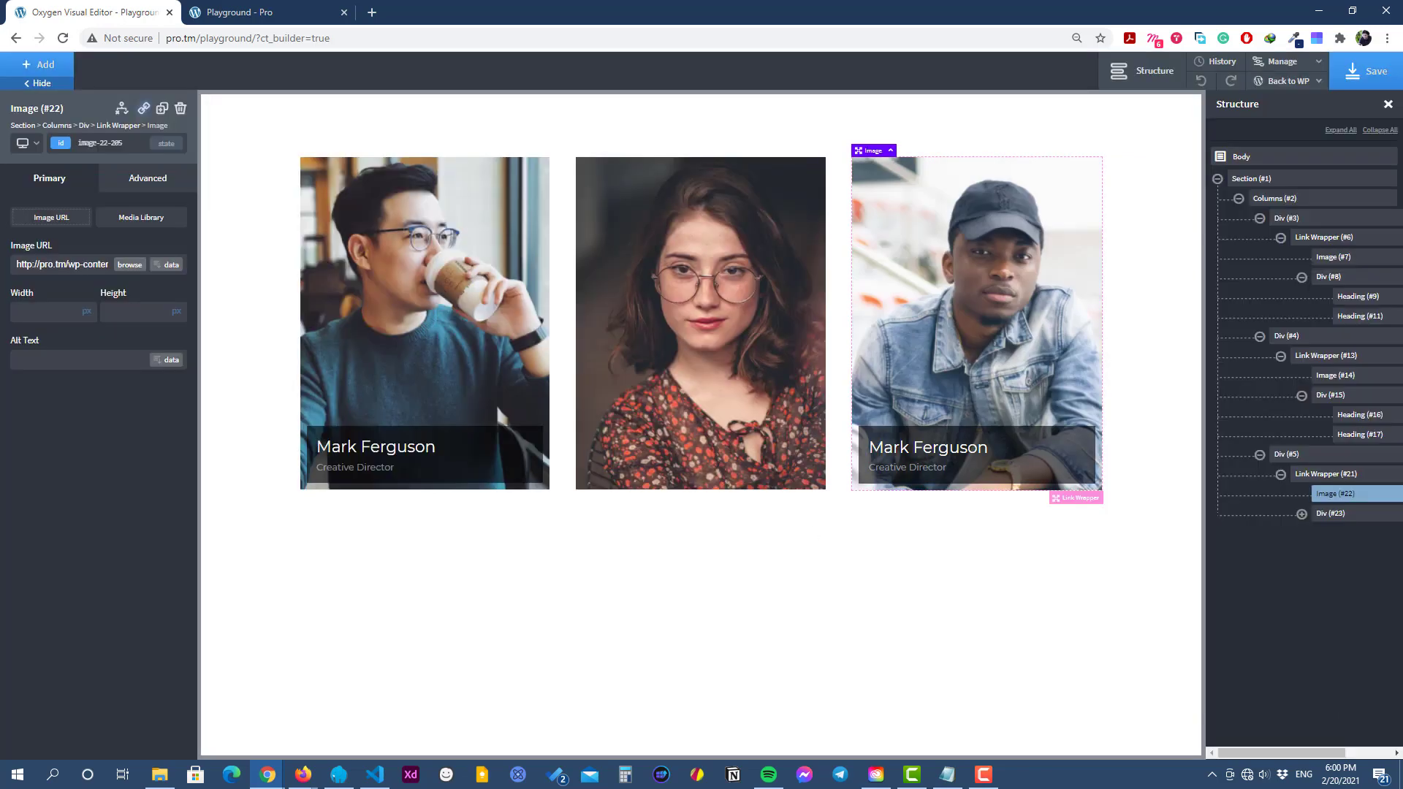
Replace the third card's name heading with the new team member's full name and its job title with "Product Designer".
key(alt+Tab)
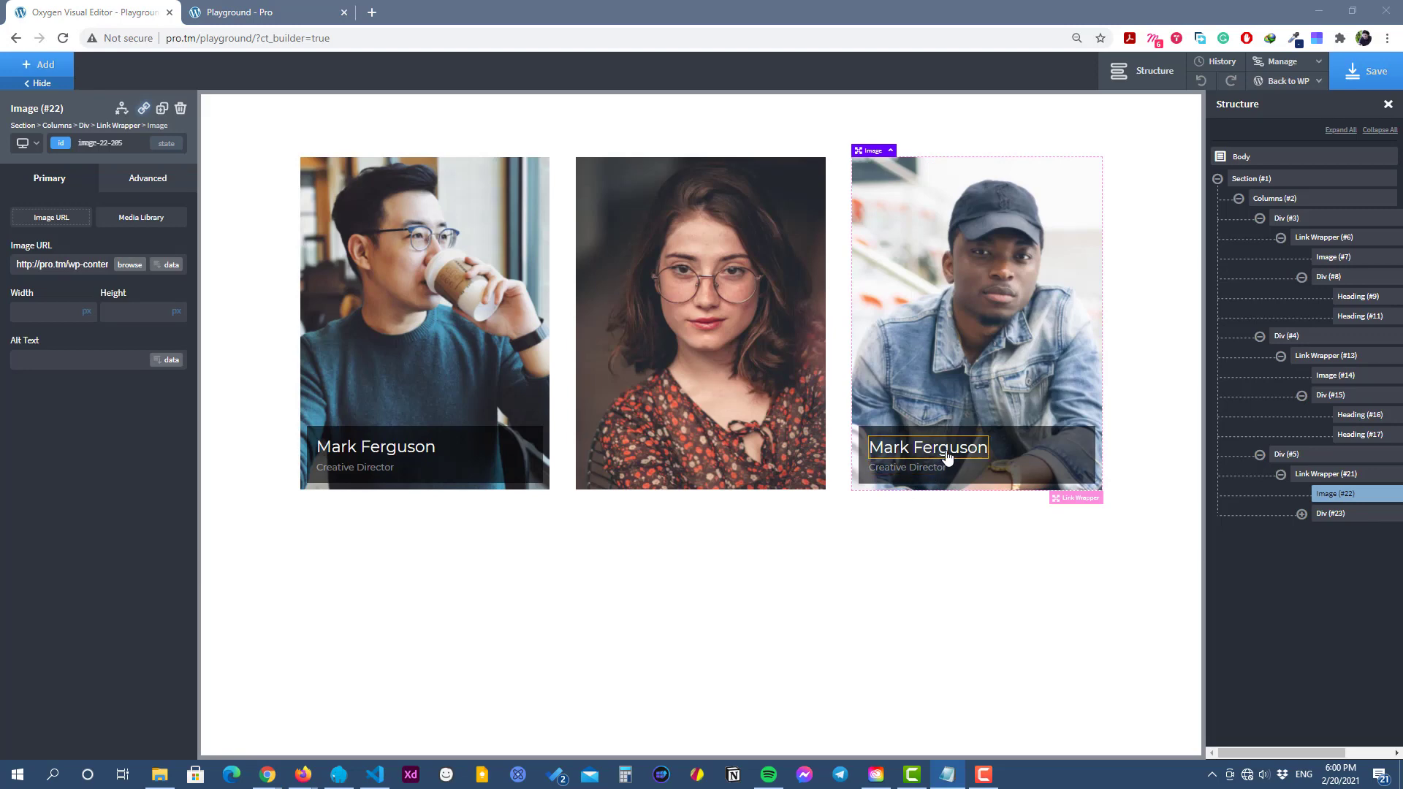
key(alt+Tab)
triple_click(949, 454)
text(Bruce Mason)
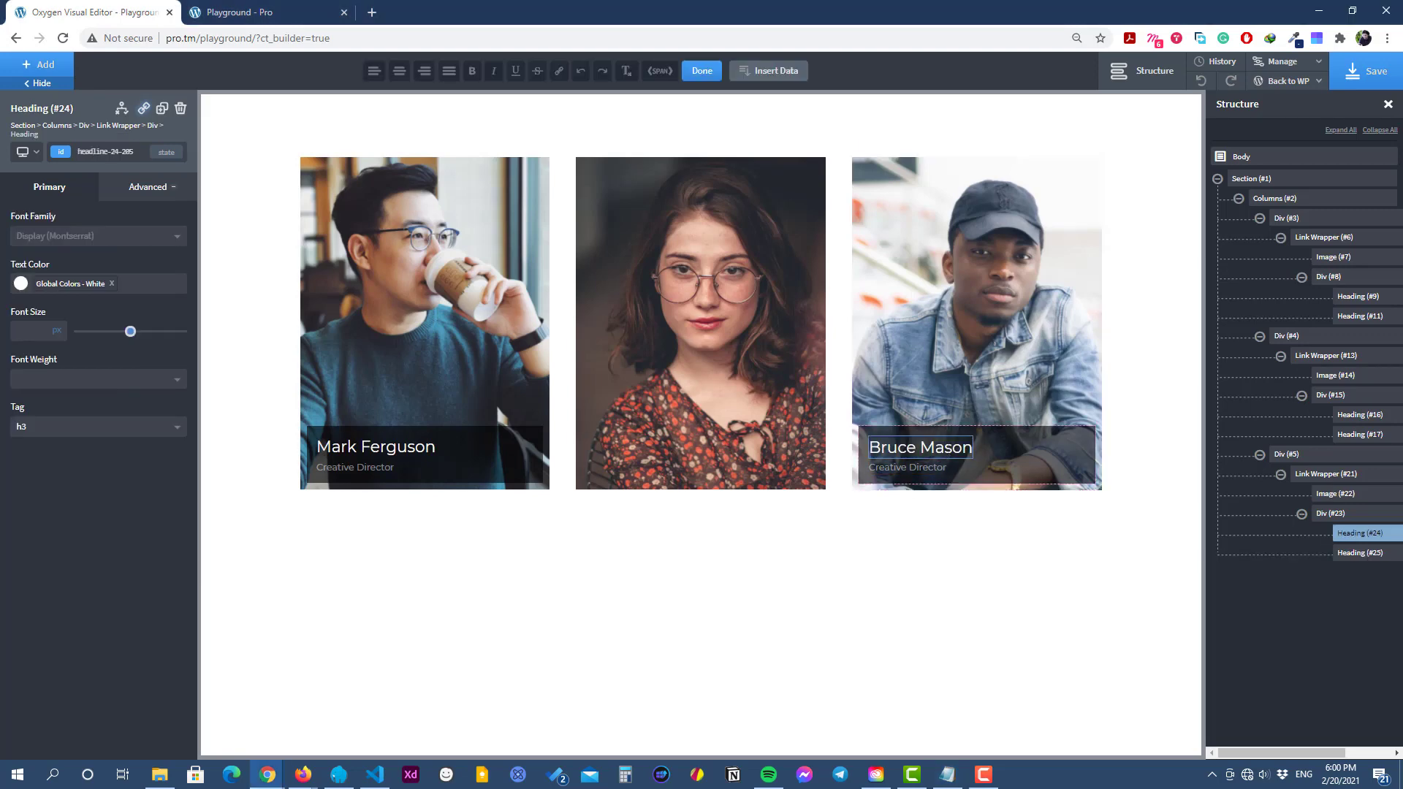
key(alt+Tab)
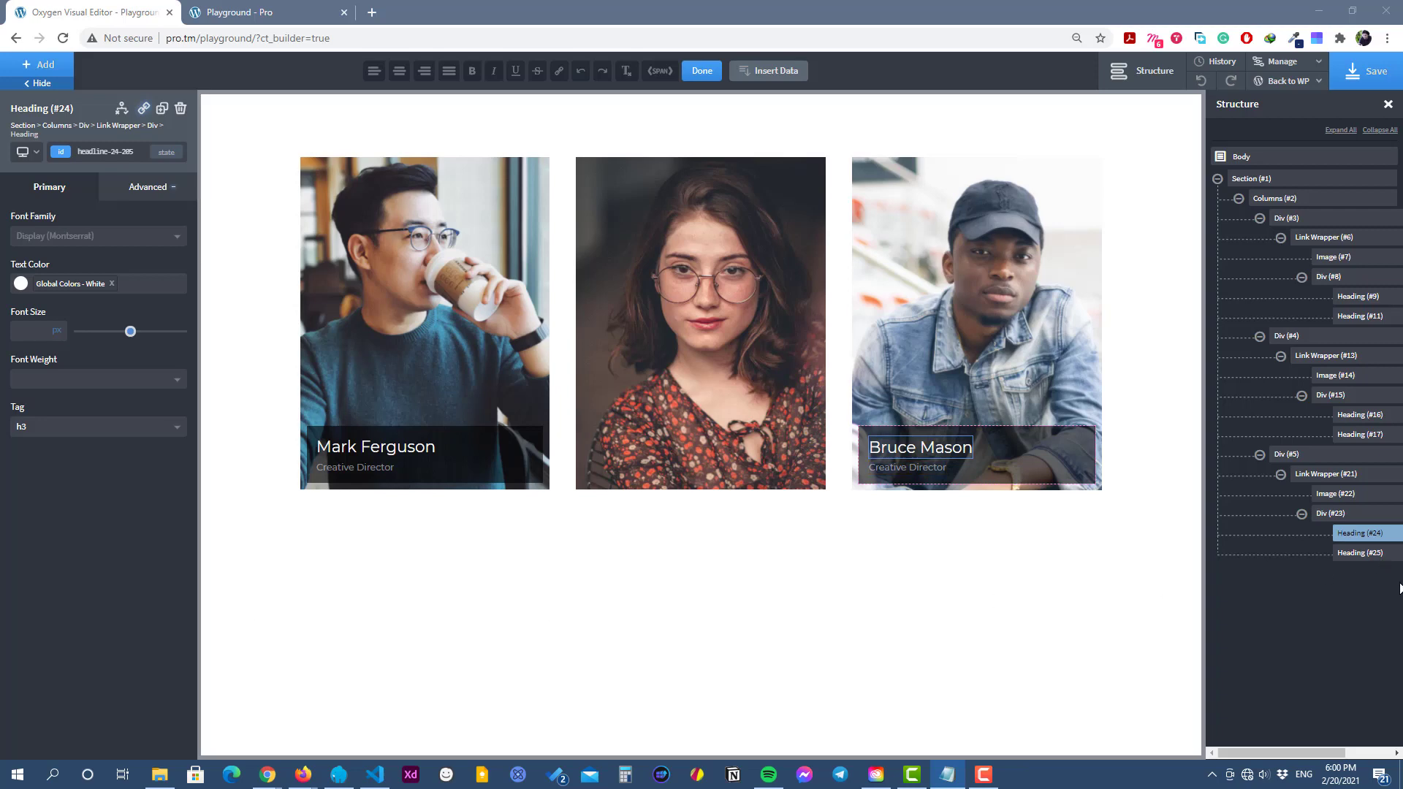
key(alt+Tab)
triple_click(929, 471)
text(Product Designer)
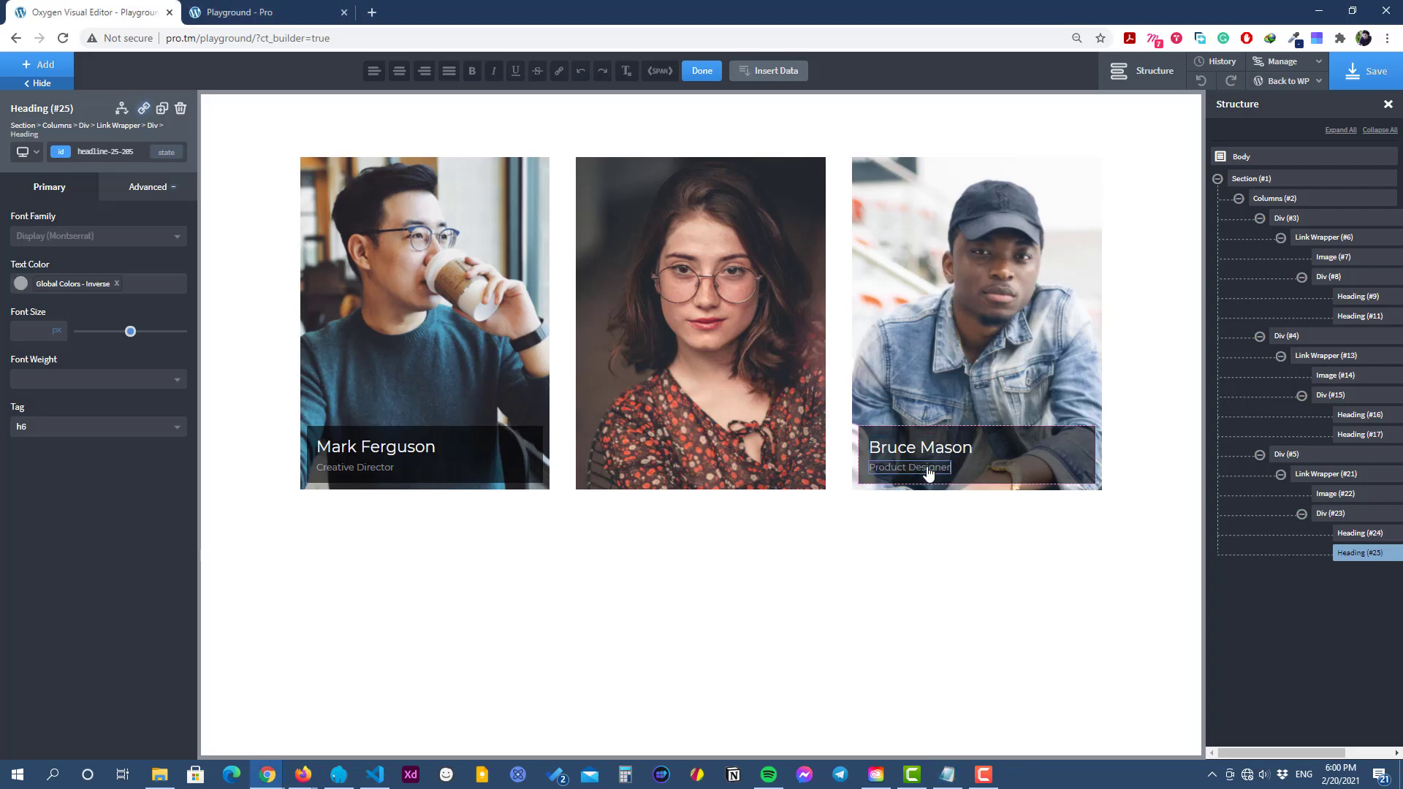
Add the class "slide-to-top" to the third card's overlay div.
click(1024, 461)
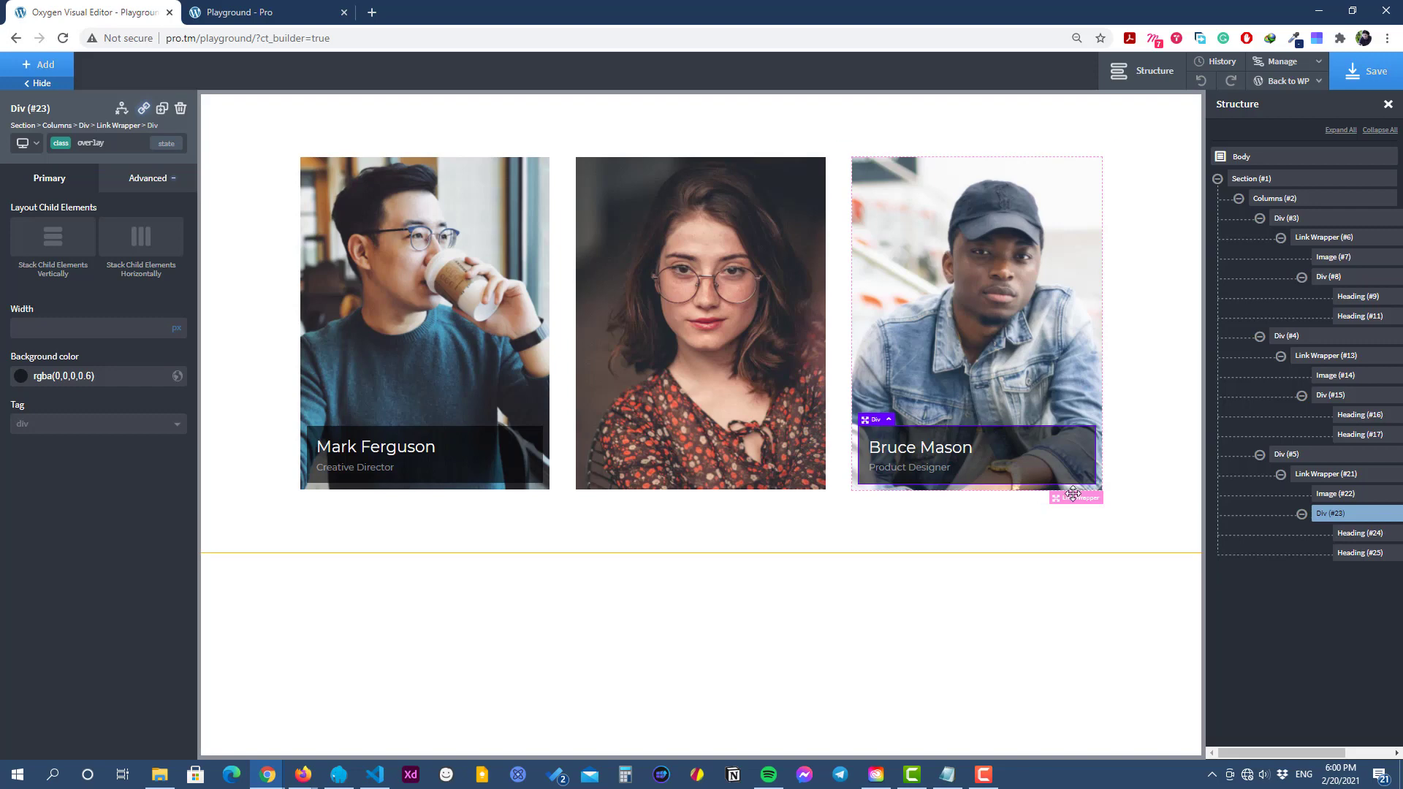
mouse_move(731, 286)
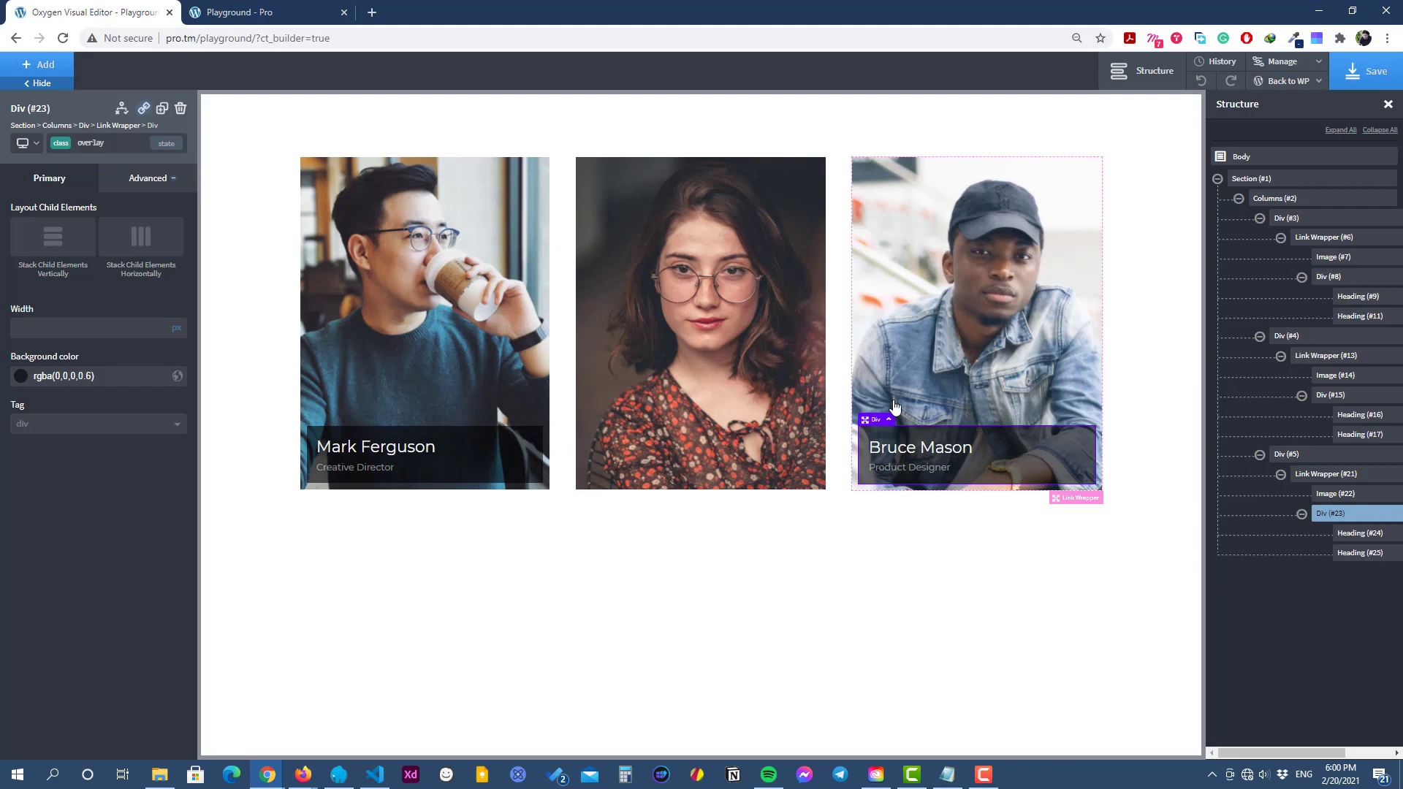
click(115, 146)
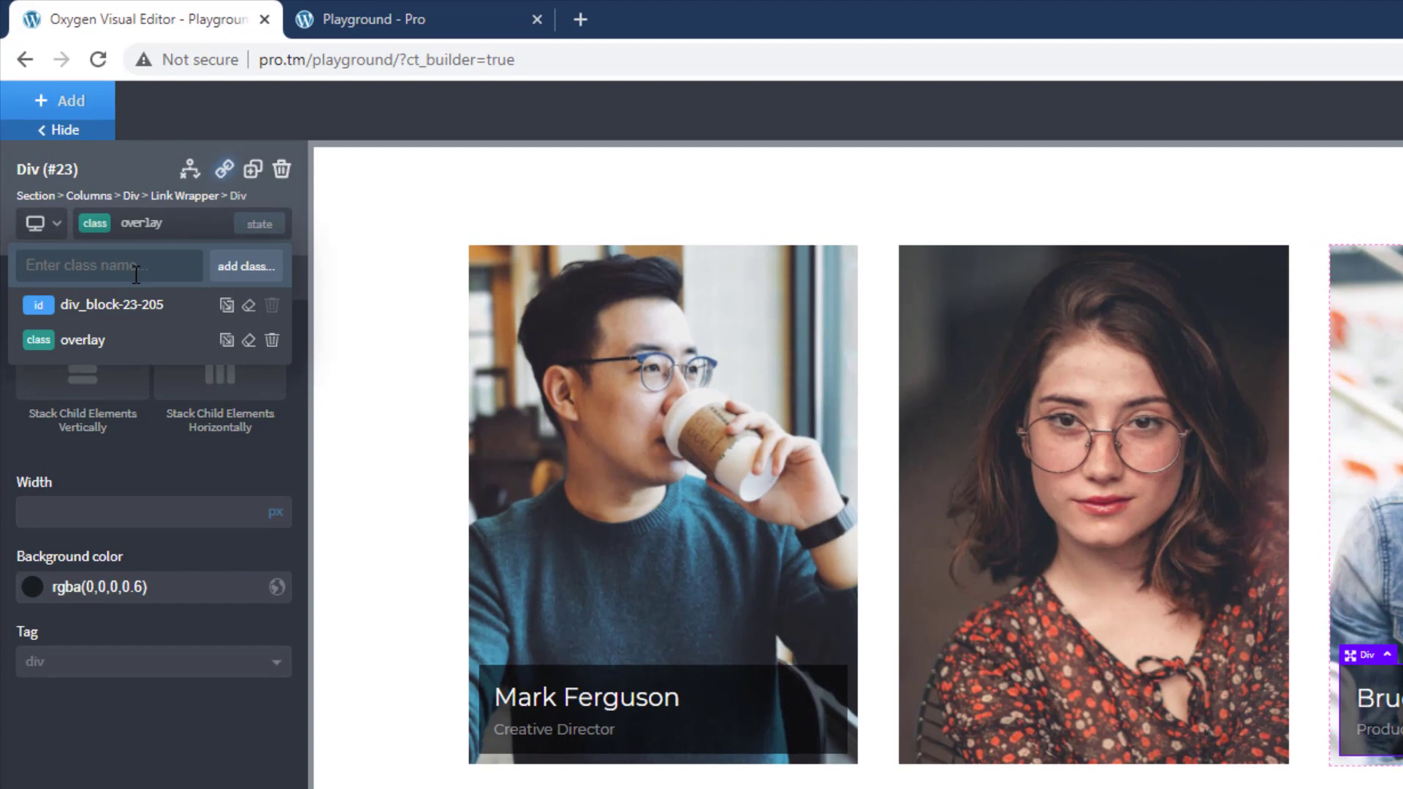
text(slide-to-top)
click(261, 273)
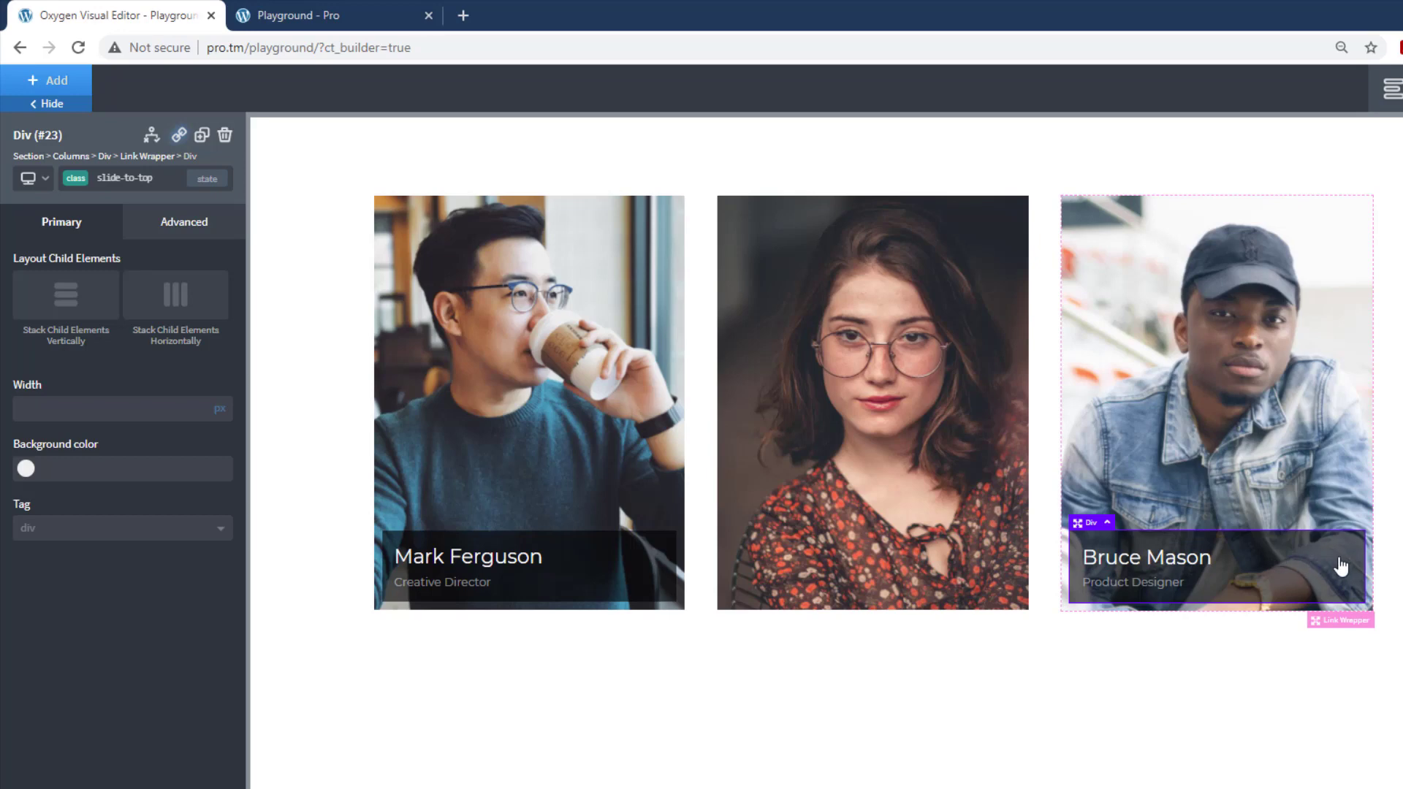
Add a translate transform with Translate Y of 100% to the slide-to-top class.
click(179, 234)
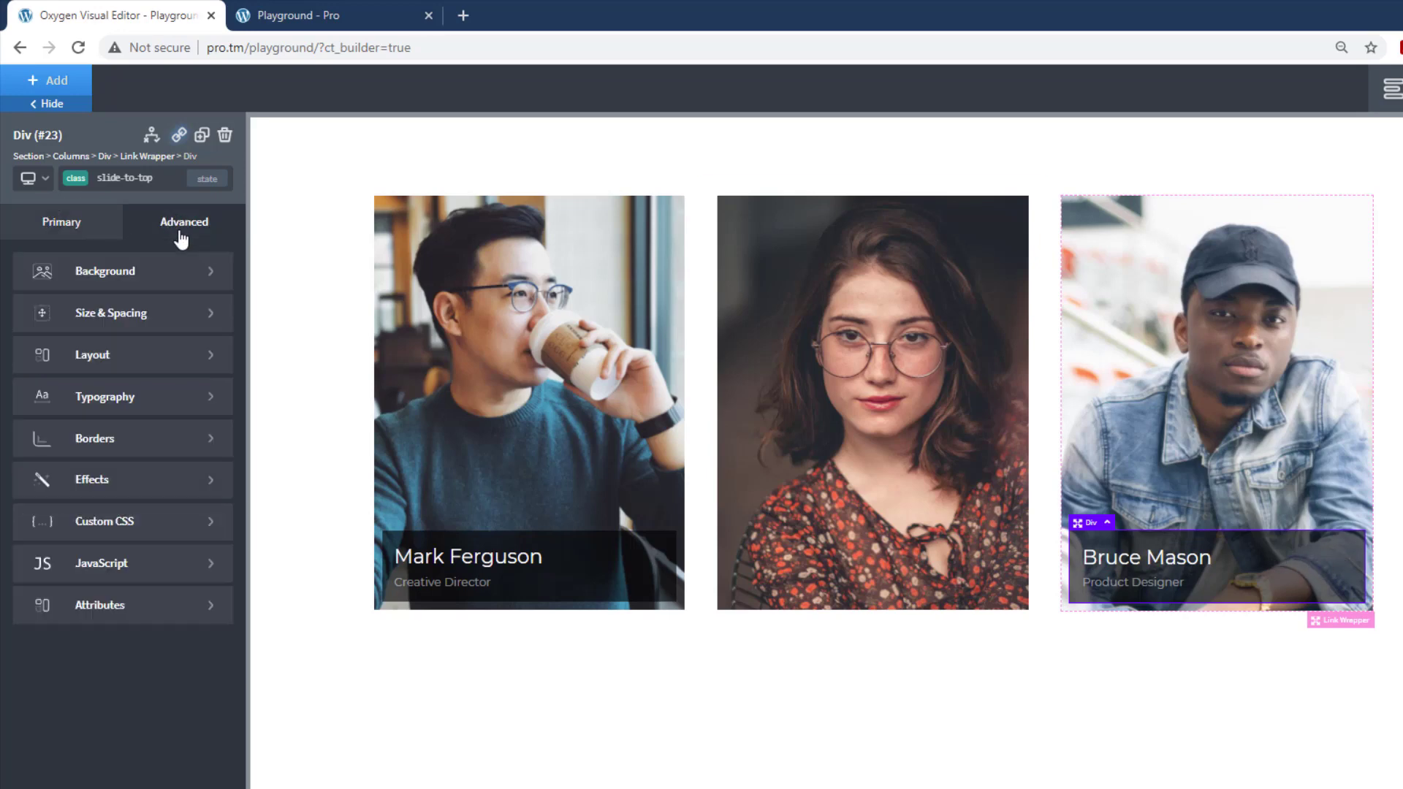
click(116, 485)
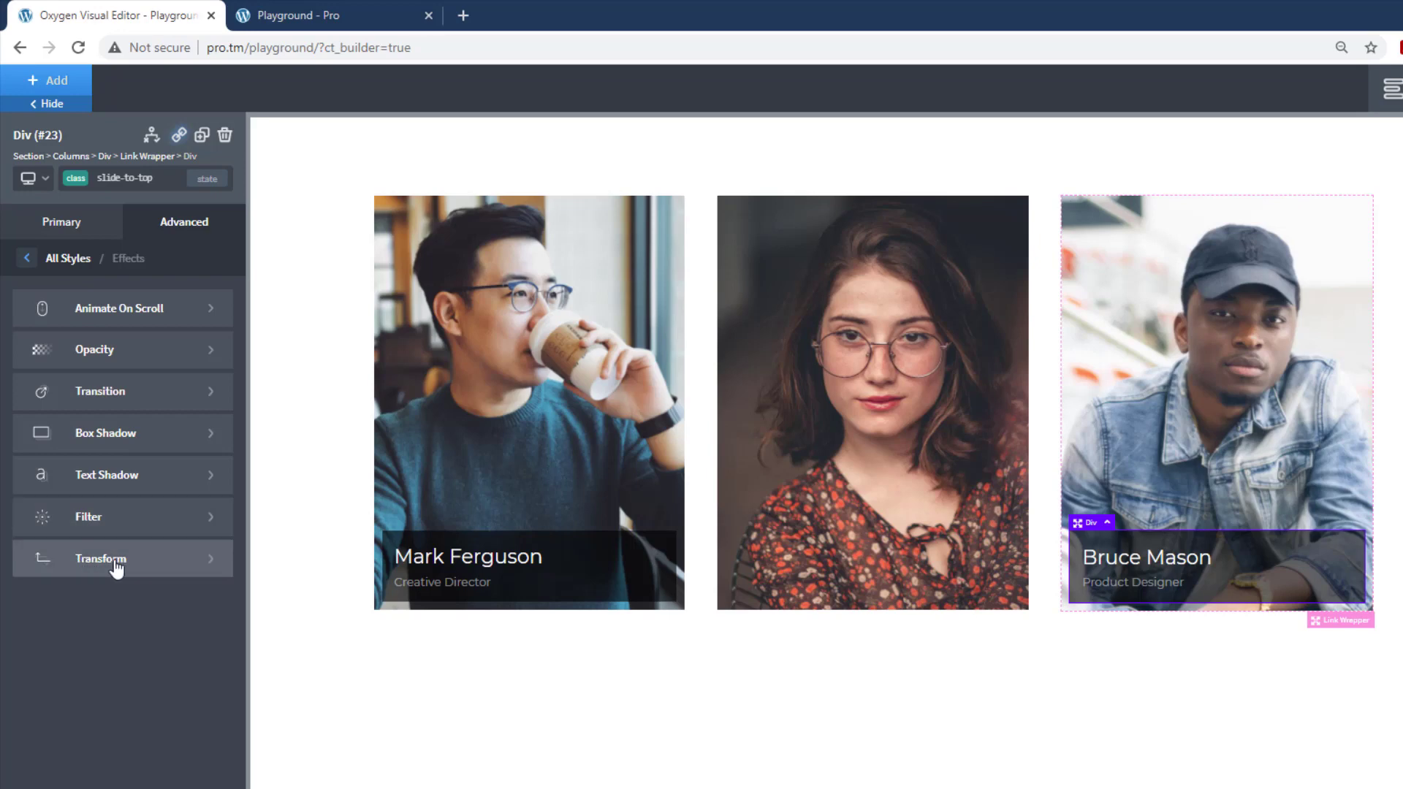
click(116, 567)
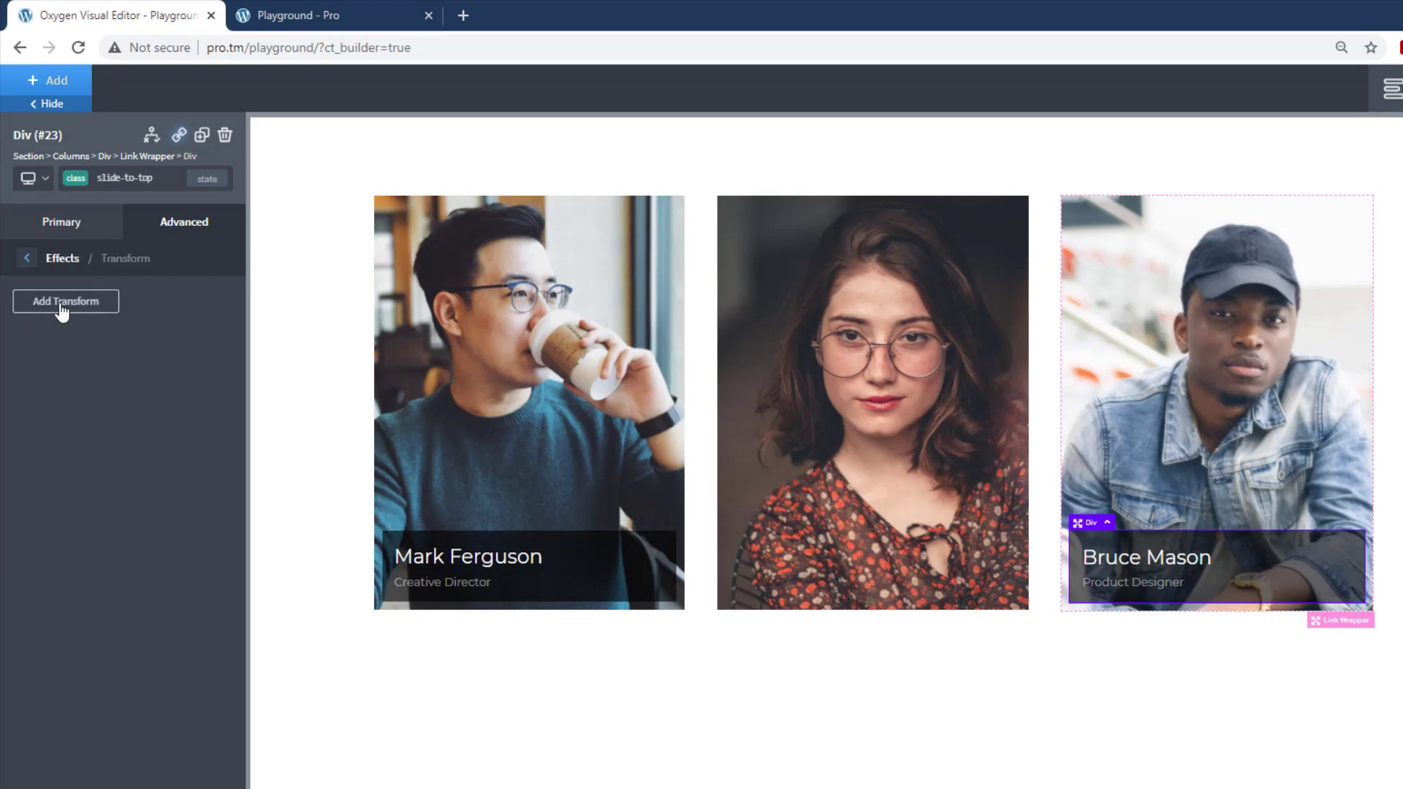
click(62, 307)
click(65, 371)
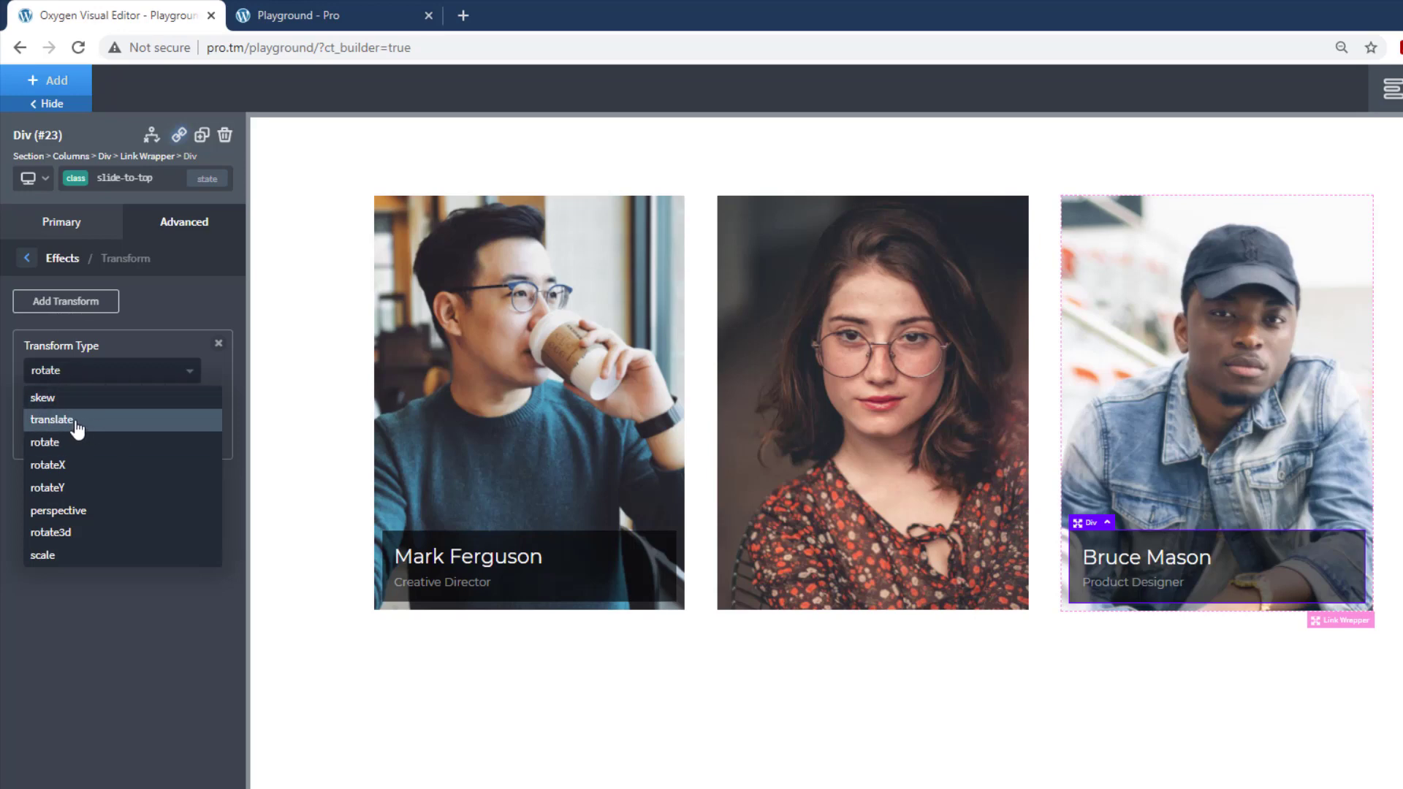
click(77, 422)
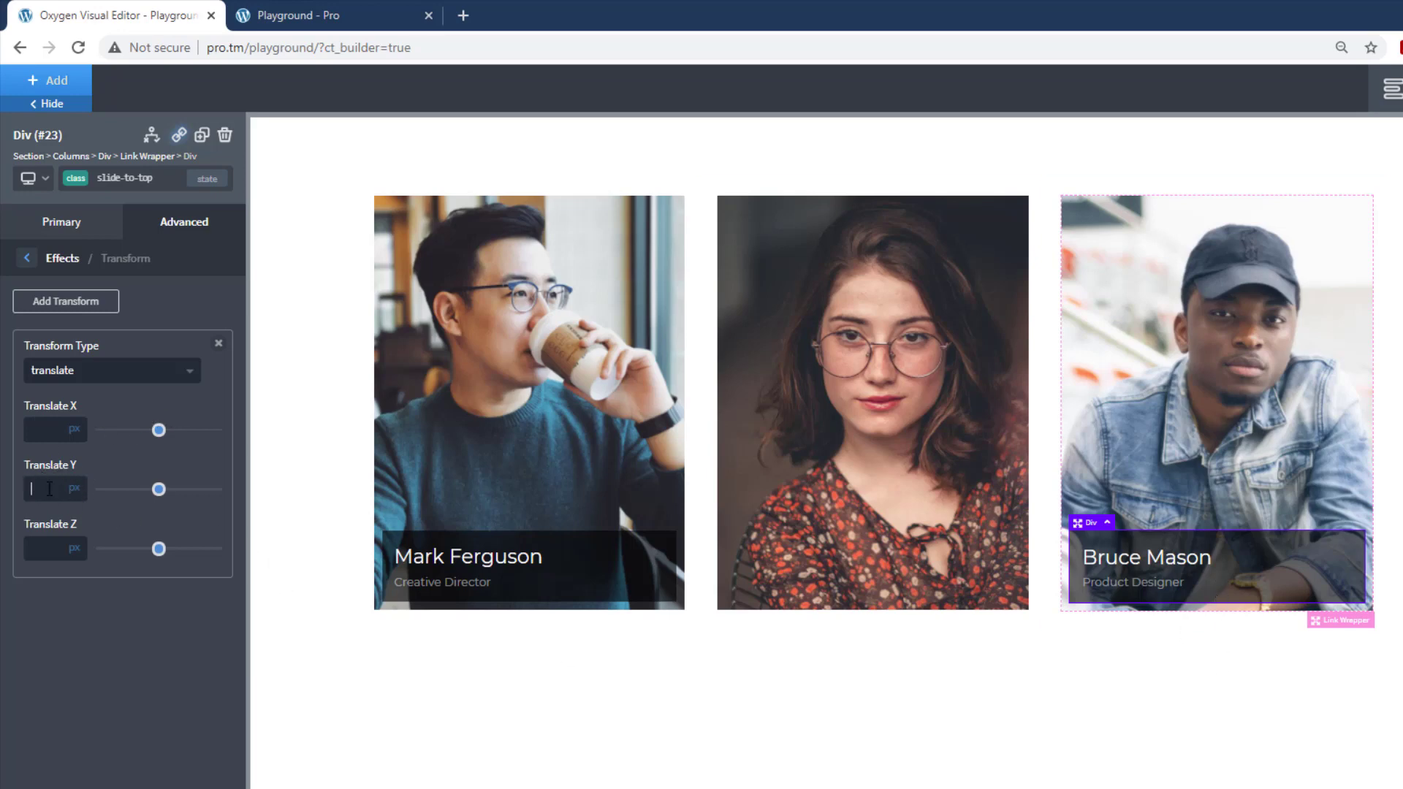
click(72, 490)
click(71, 497)
text(100)
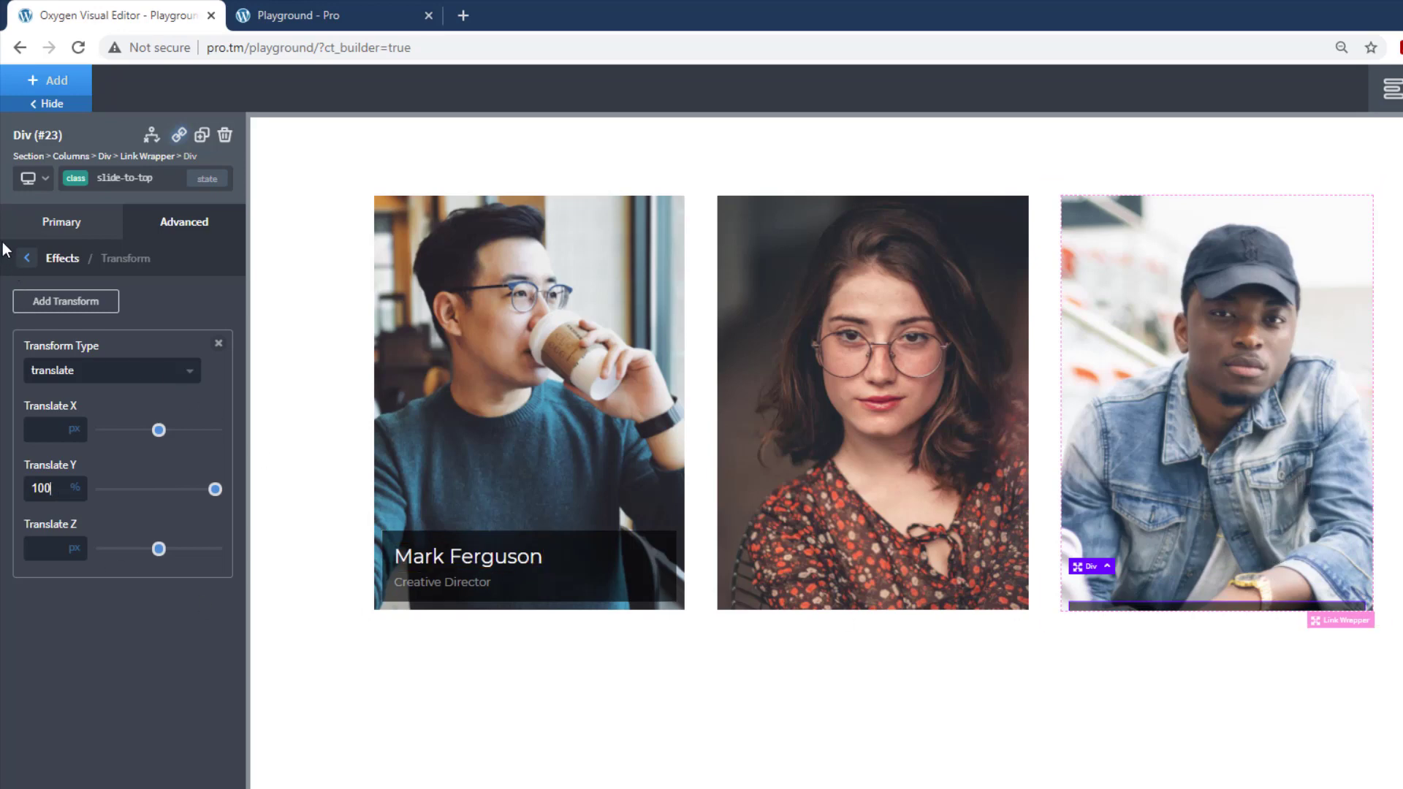
Set the slide-to-top class's opacity to 0.
click(26, 258)
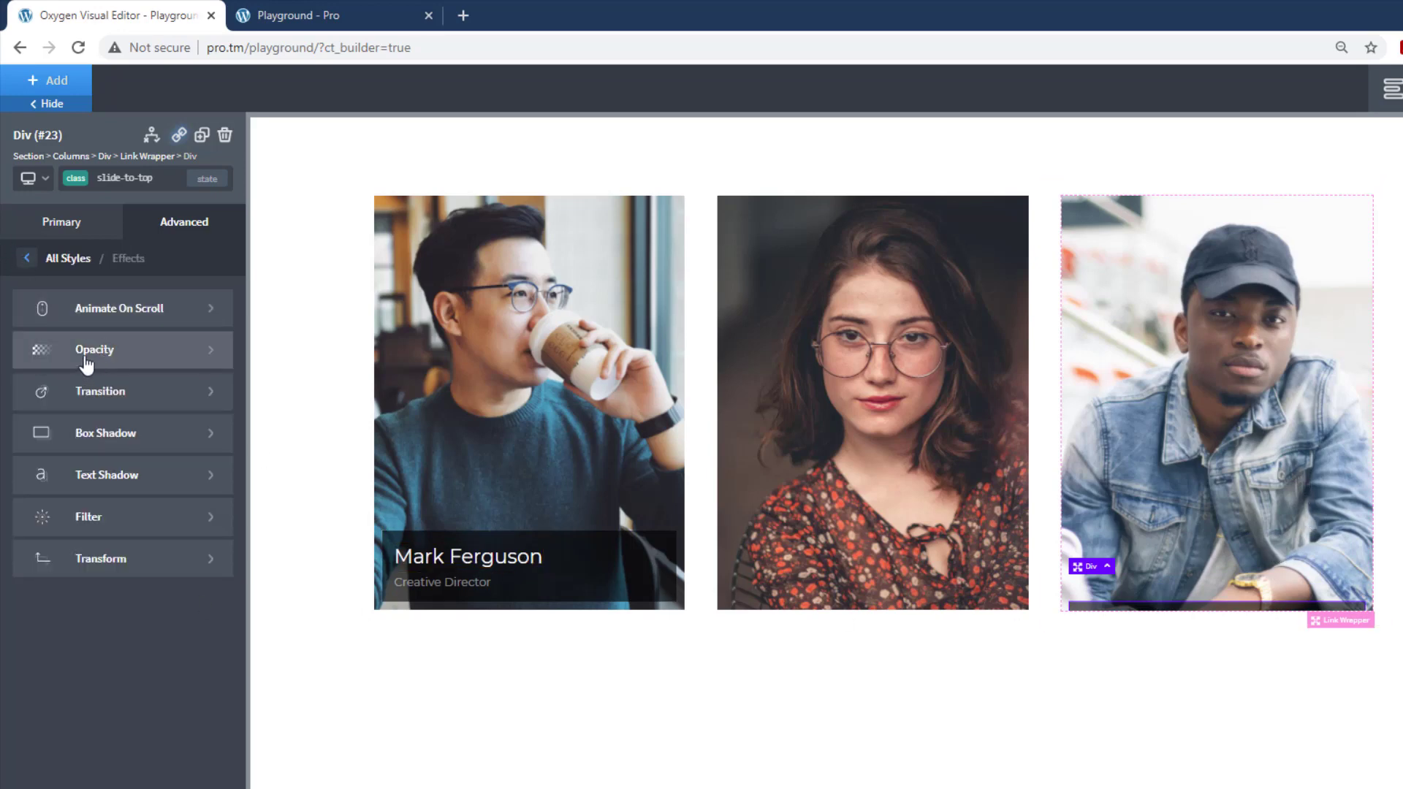
click(93, 354)
drag(163, 320, 56, 319)
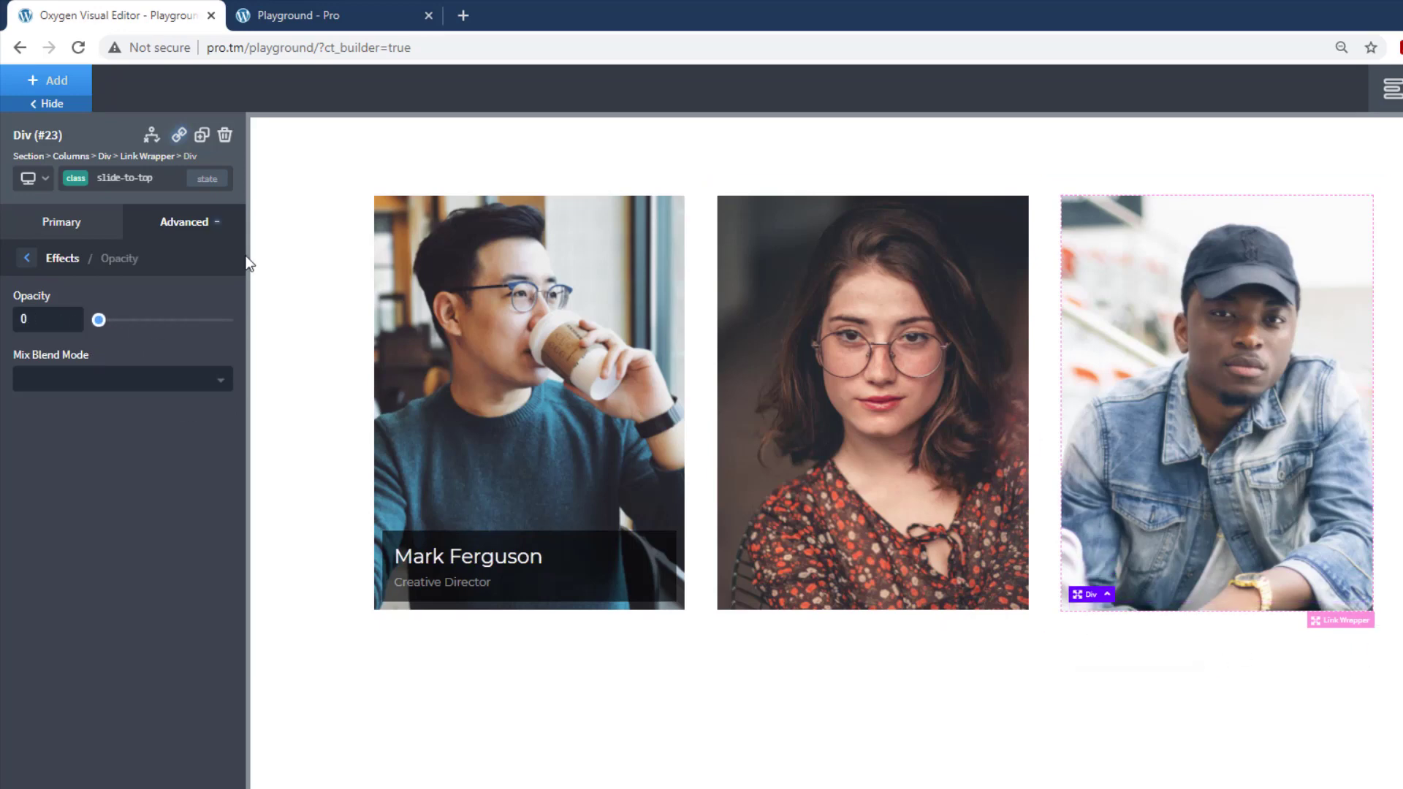
click(25, 258)
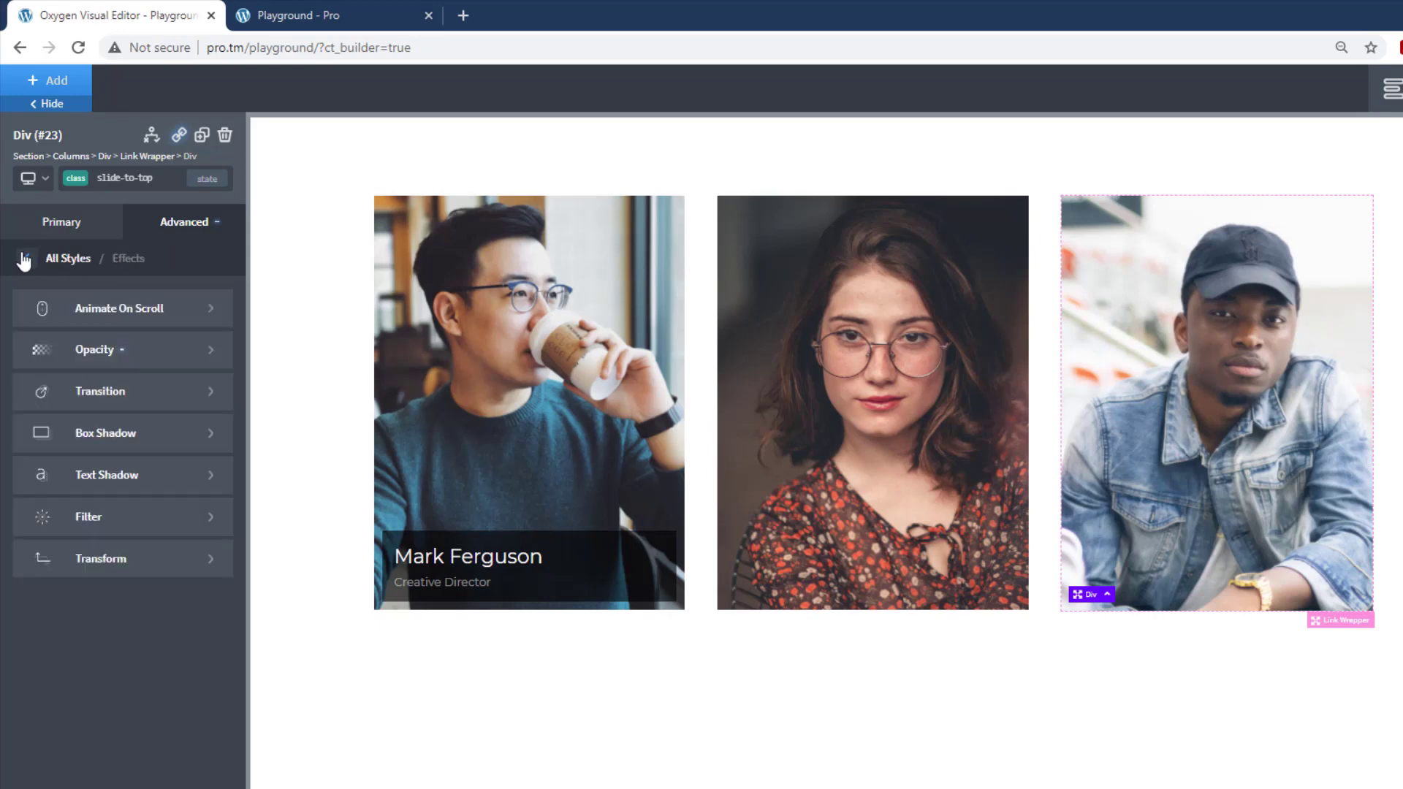
click(25, 259)
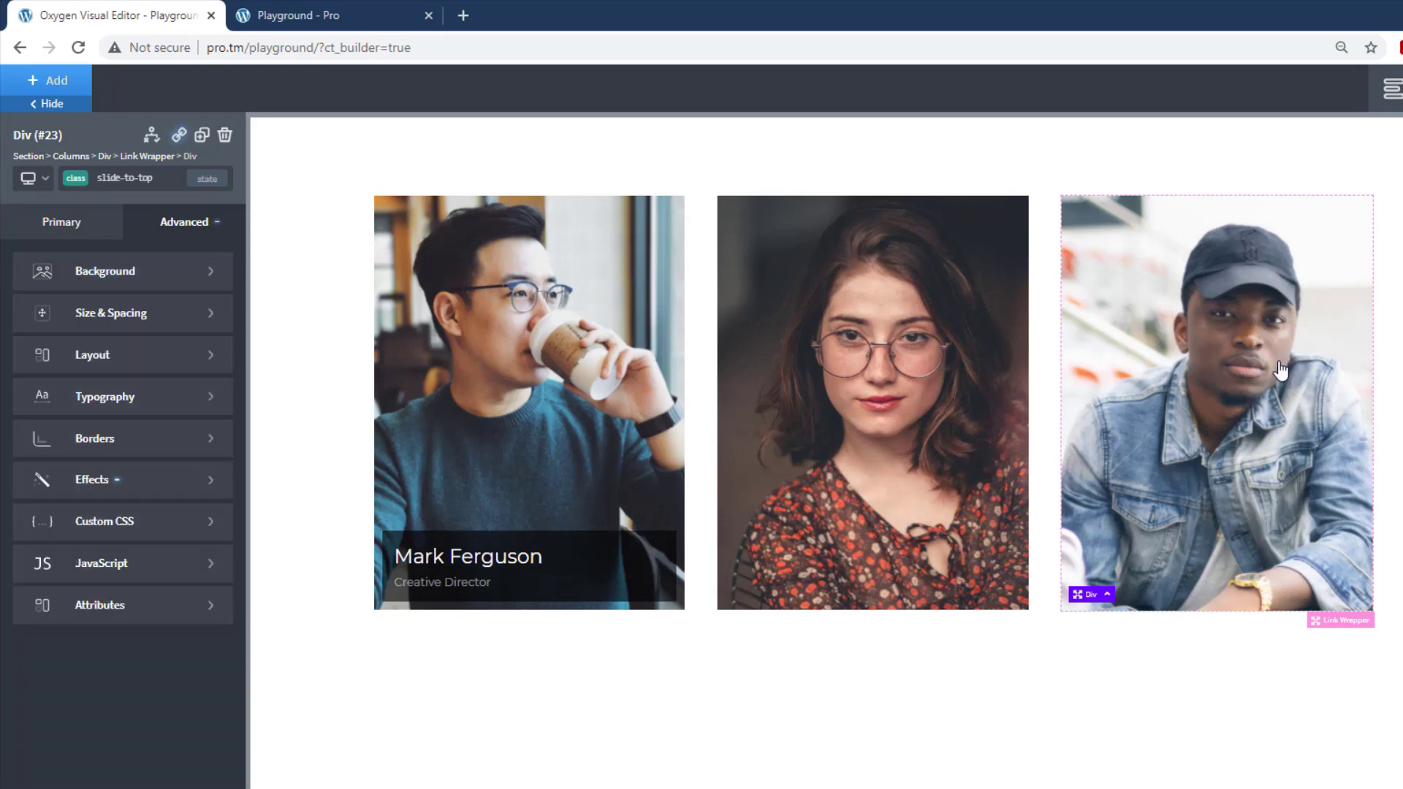
Add a custom state "hover .slide-to-top" to the card class on the third card's link wrapper.
click(1266, 290)
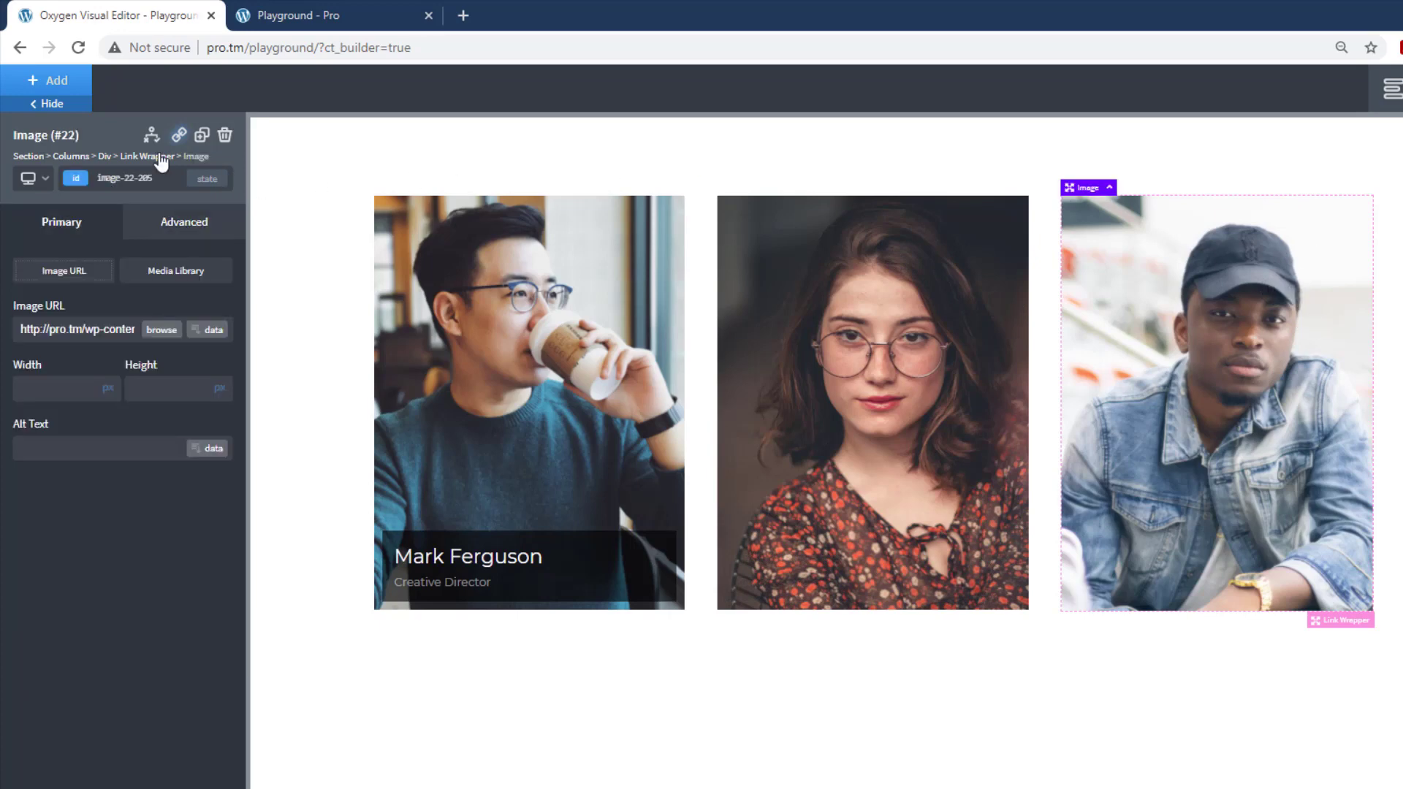
click(161, 156)
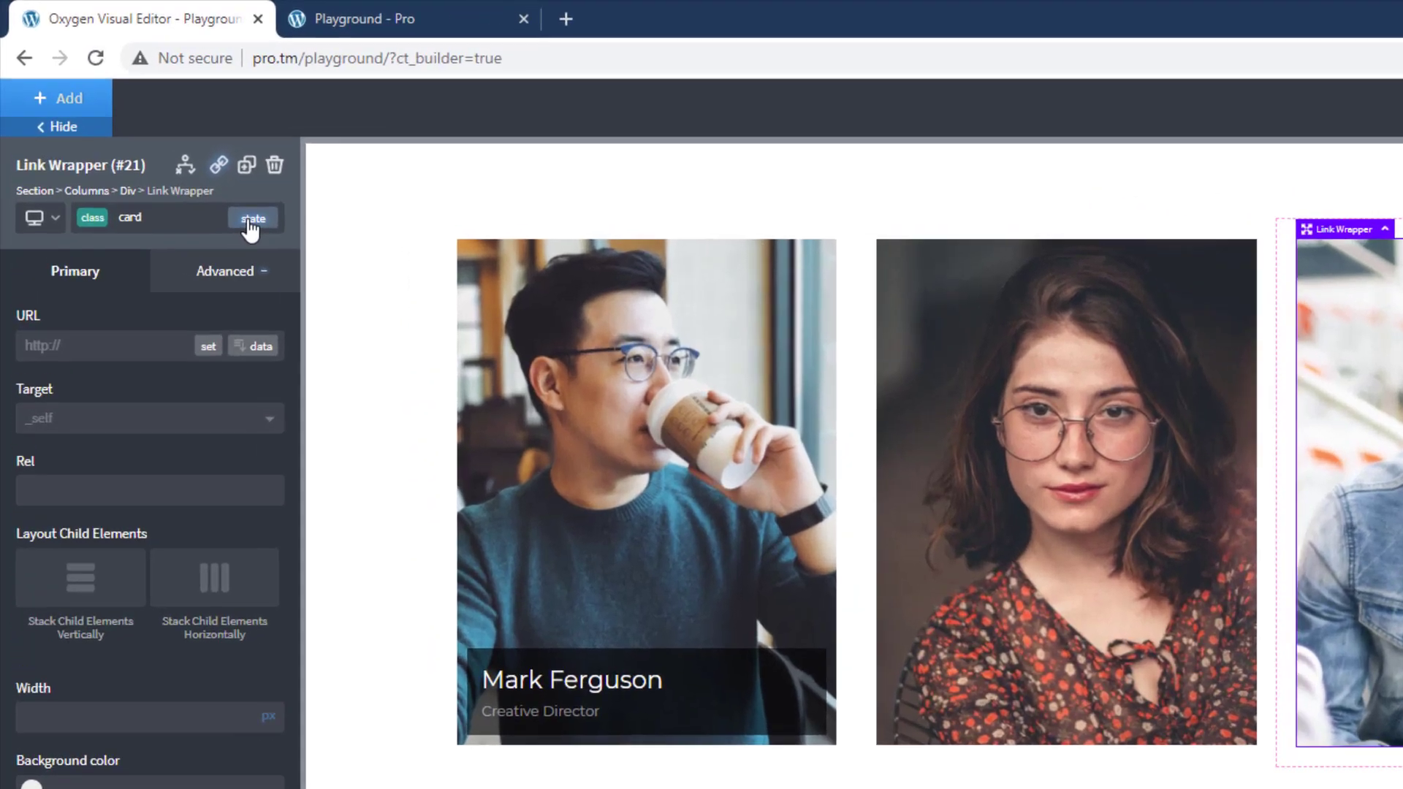
click(205, 181)
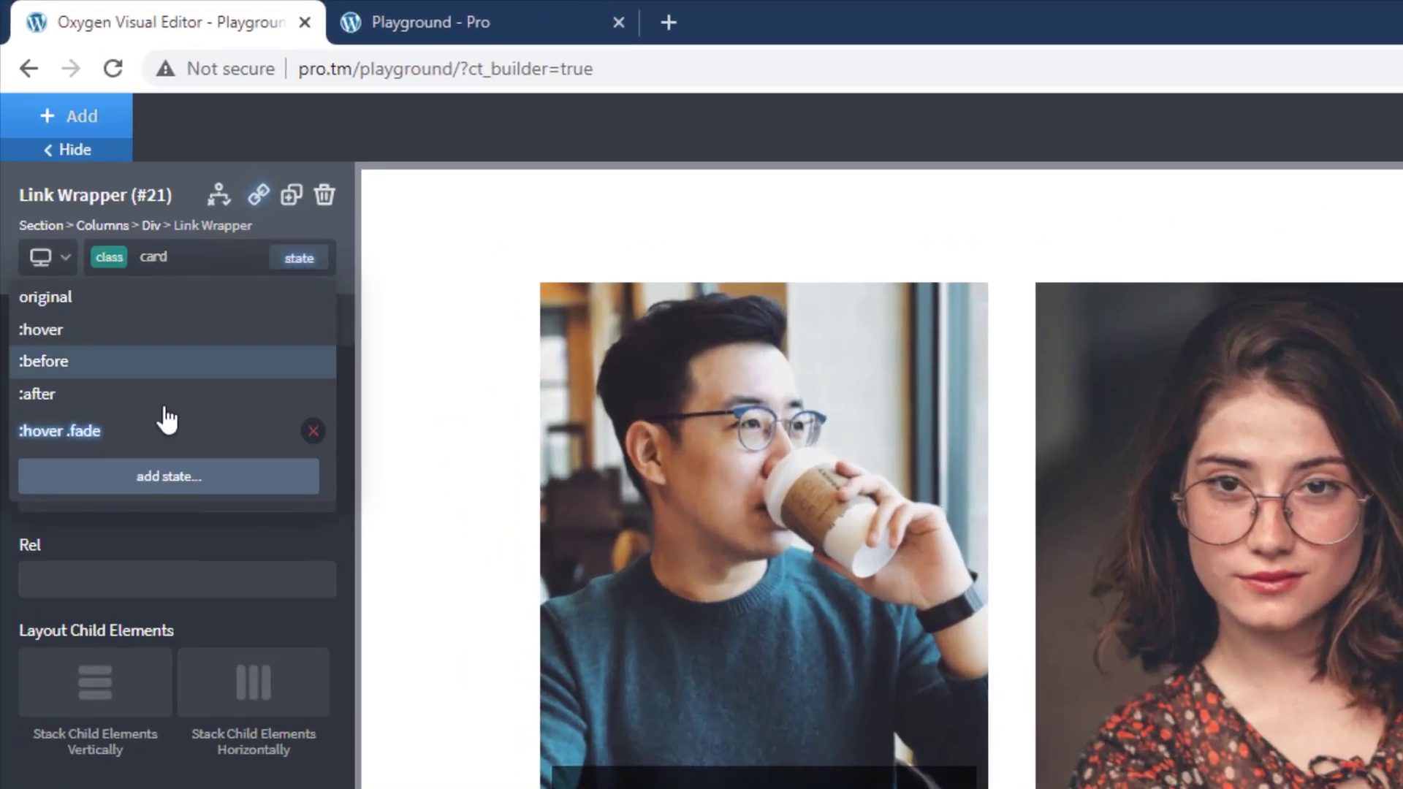
click(191, 488)
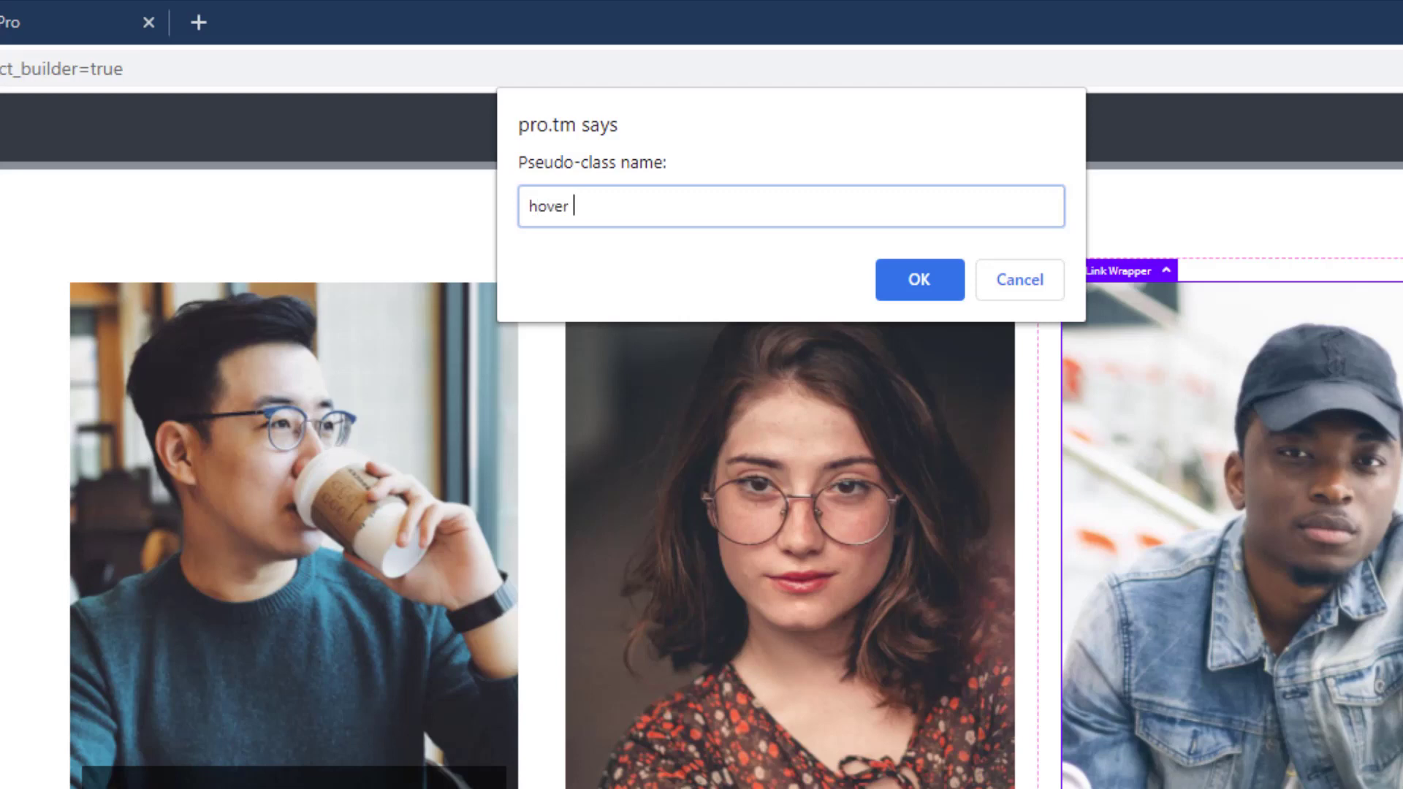
text(hover .slide-to-top)
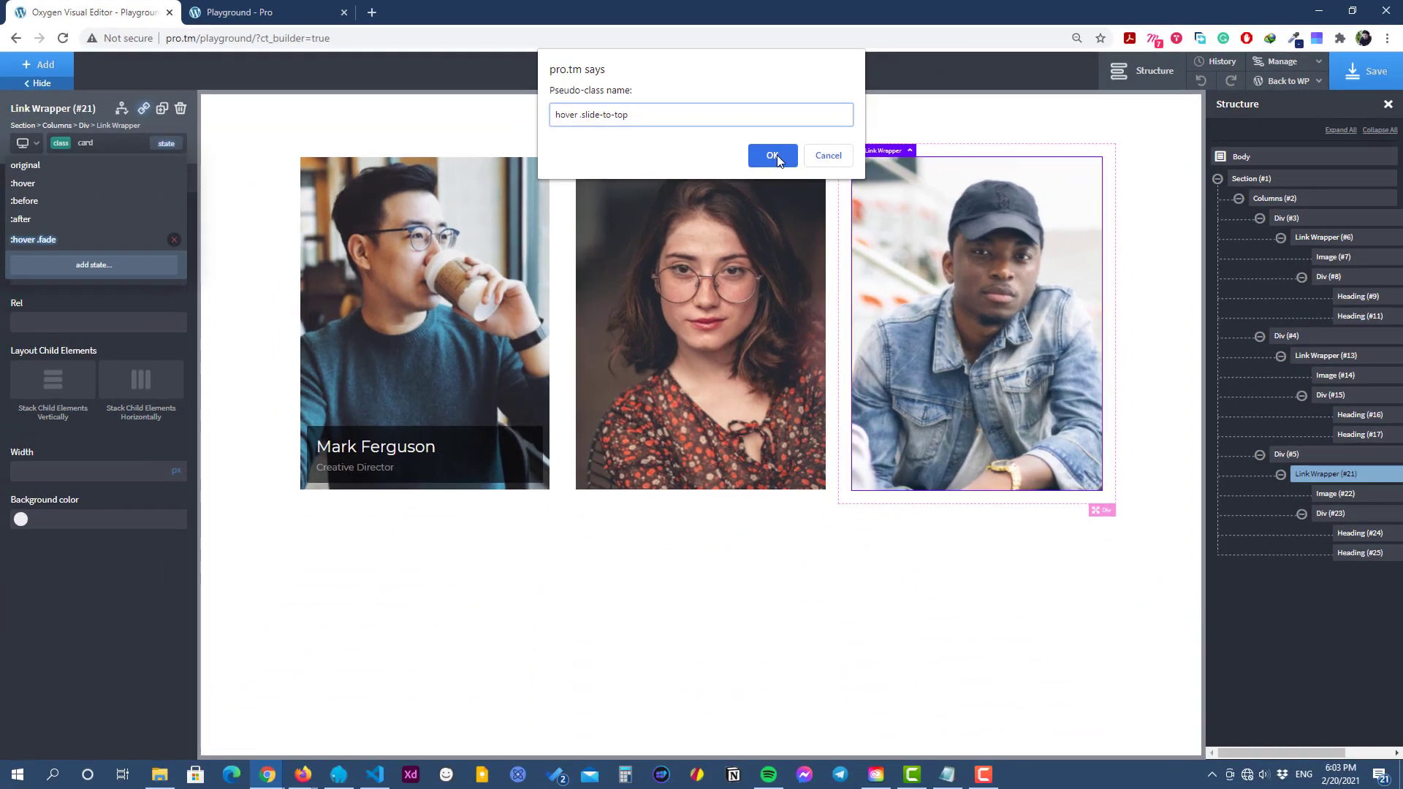
click(922, 283)
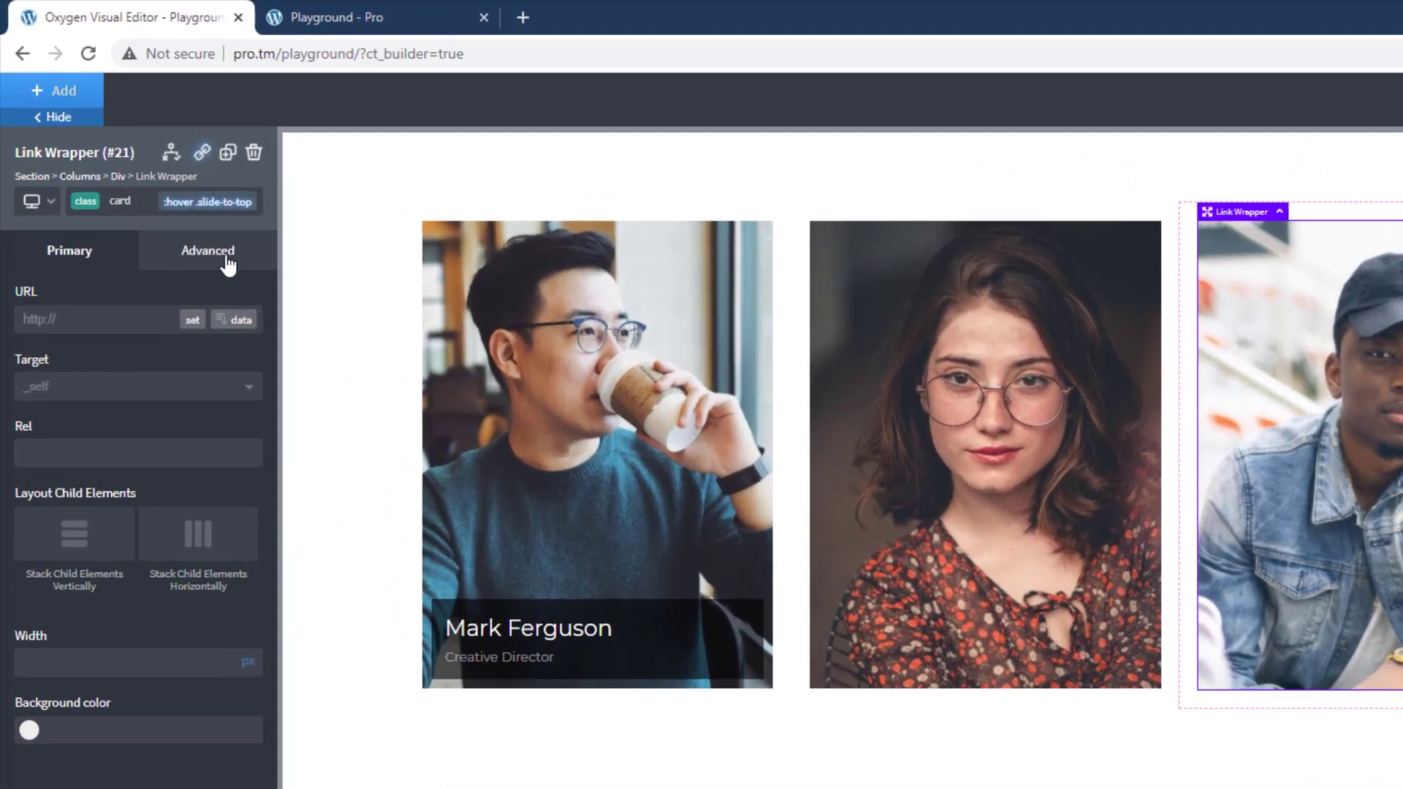
Set the opacity to 1 for the card class's "hover .slide-to-top" state.
click(153, 183)
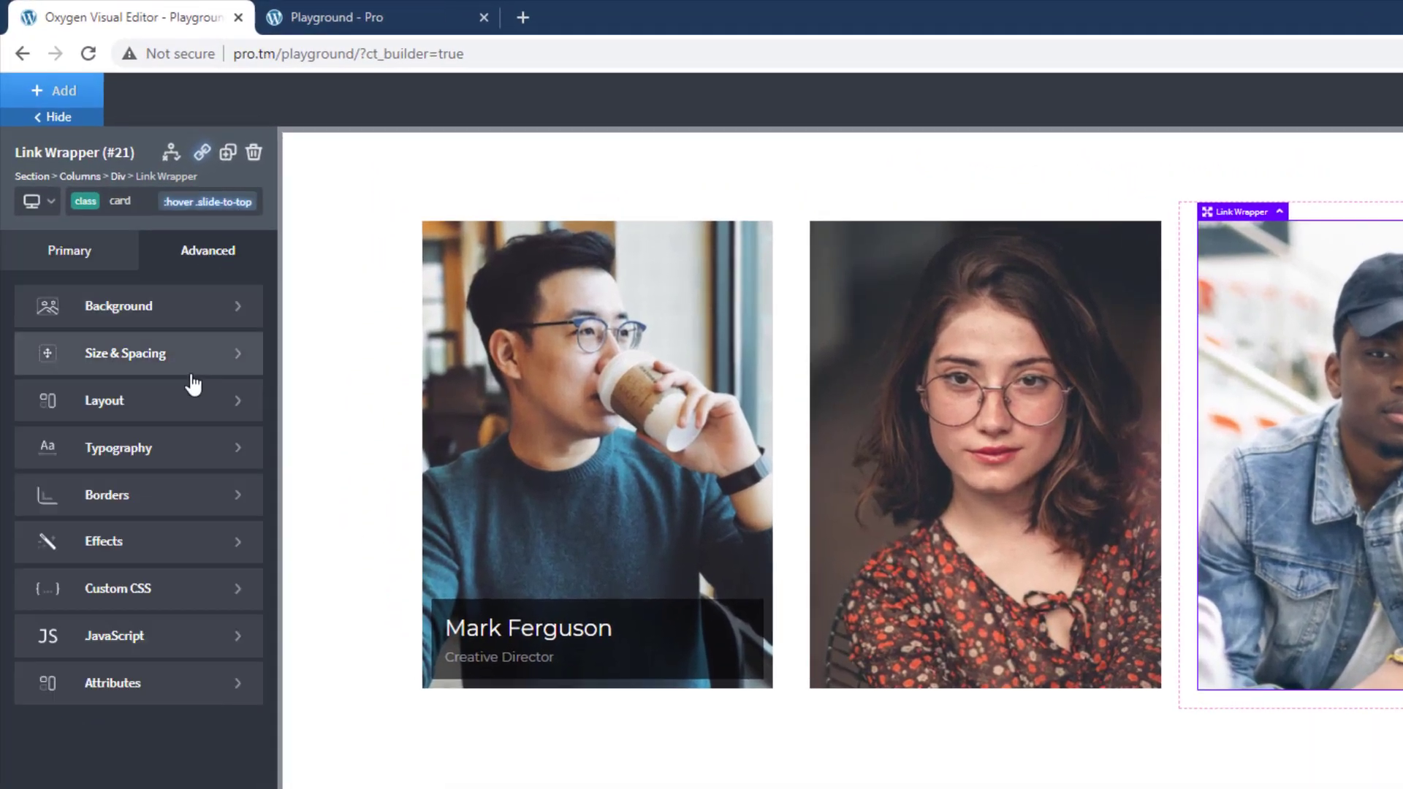
click(147, 556)
click(102, 398)
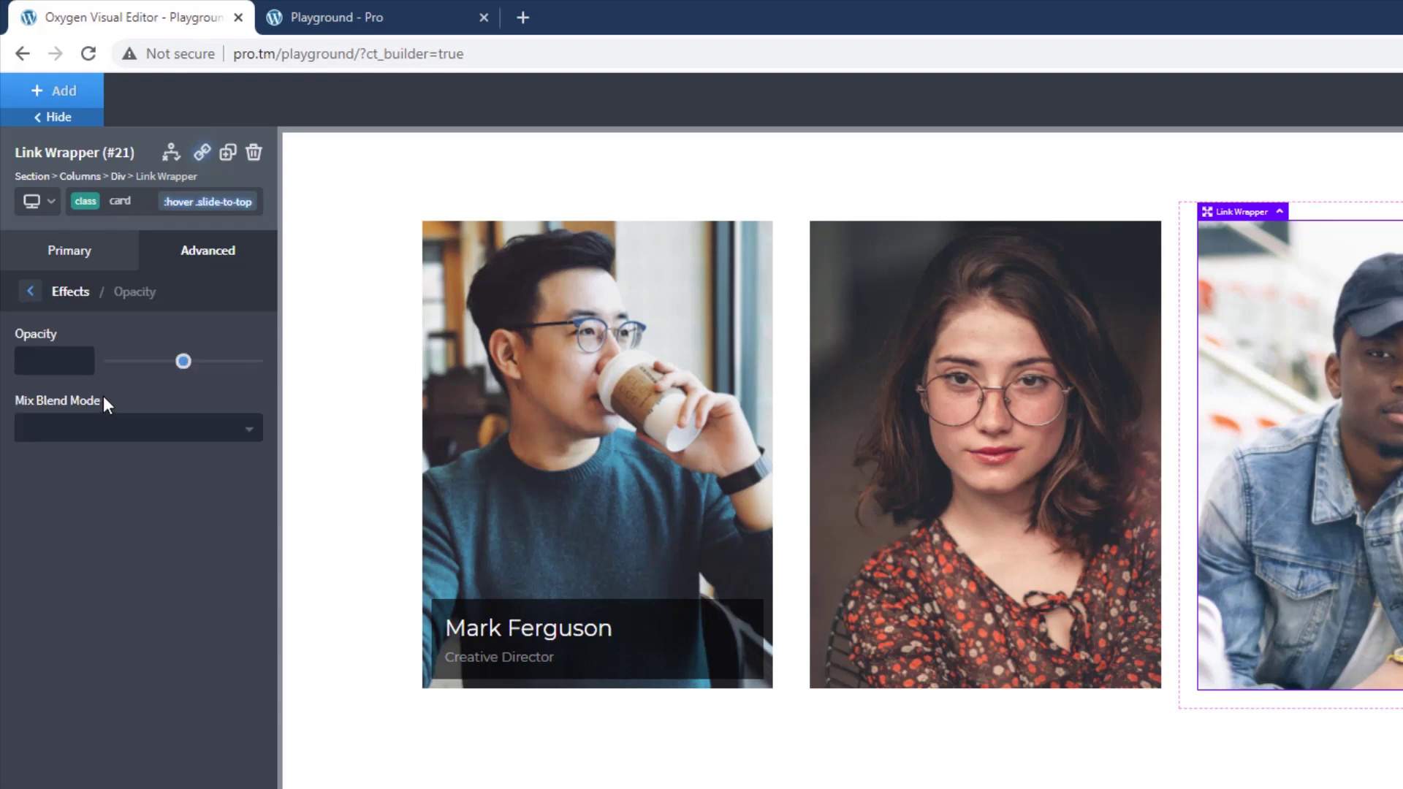
drag(182, 363, 268, 366)
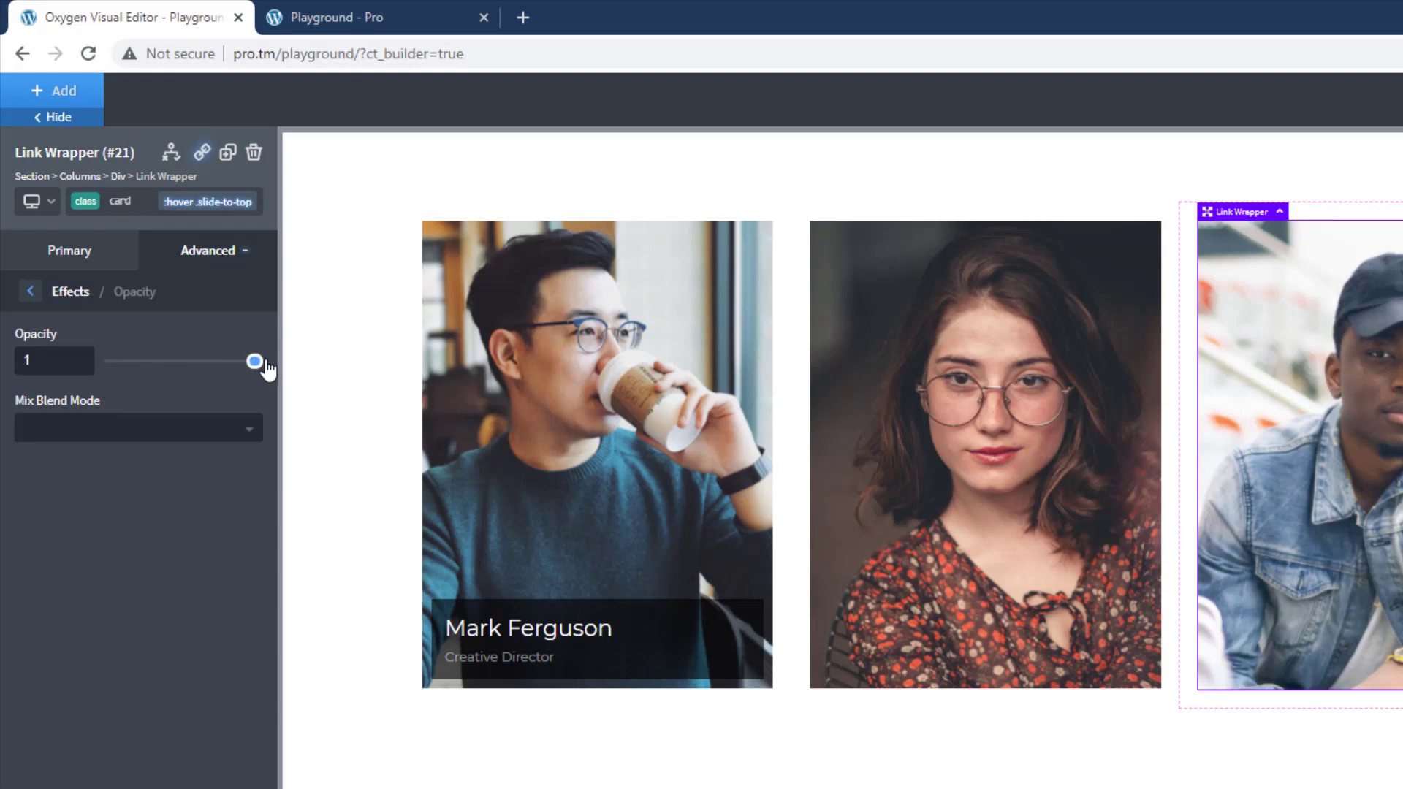
Try to add a translate transform with Translate Y of 0 to the card class's "hover .slide-to-top" state.
click(31, 293)
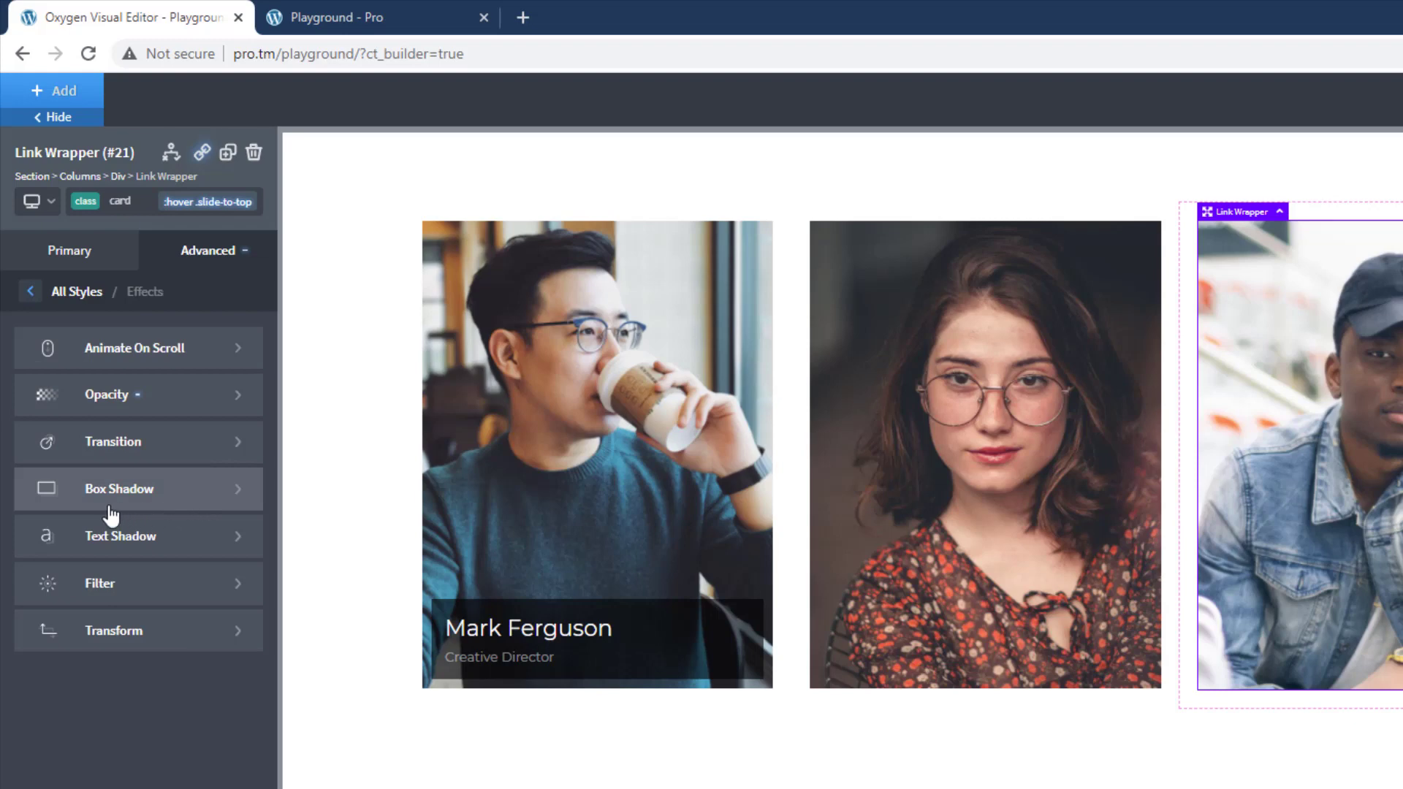
click(132, 633)
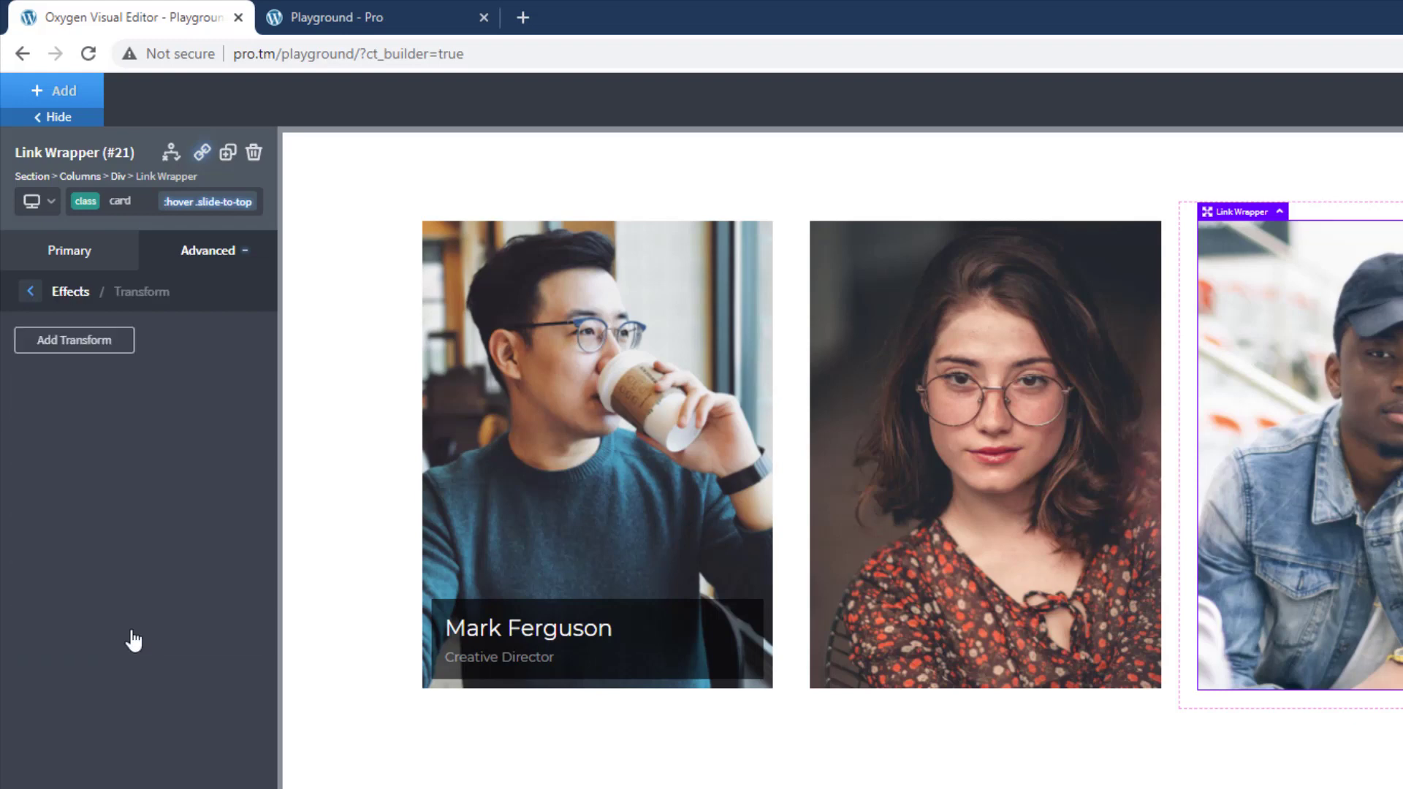
click(107, 352)
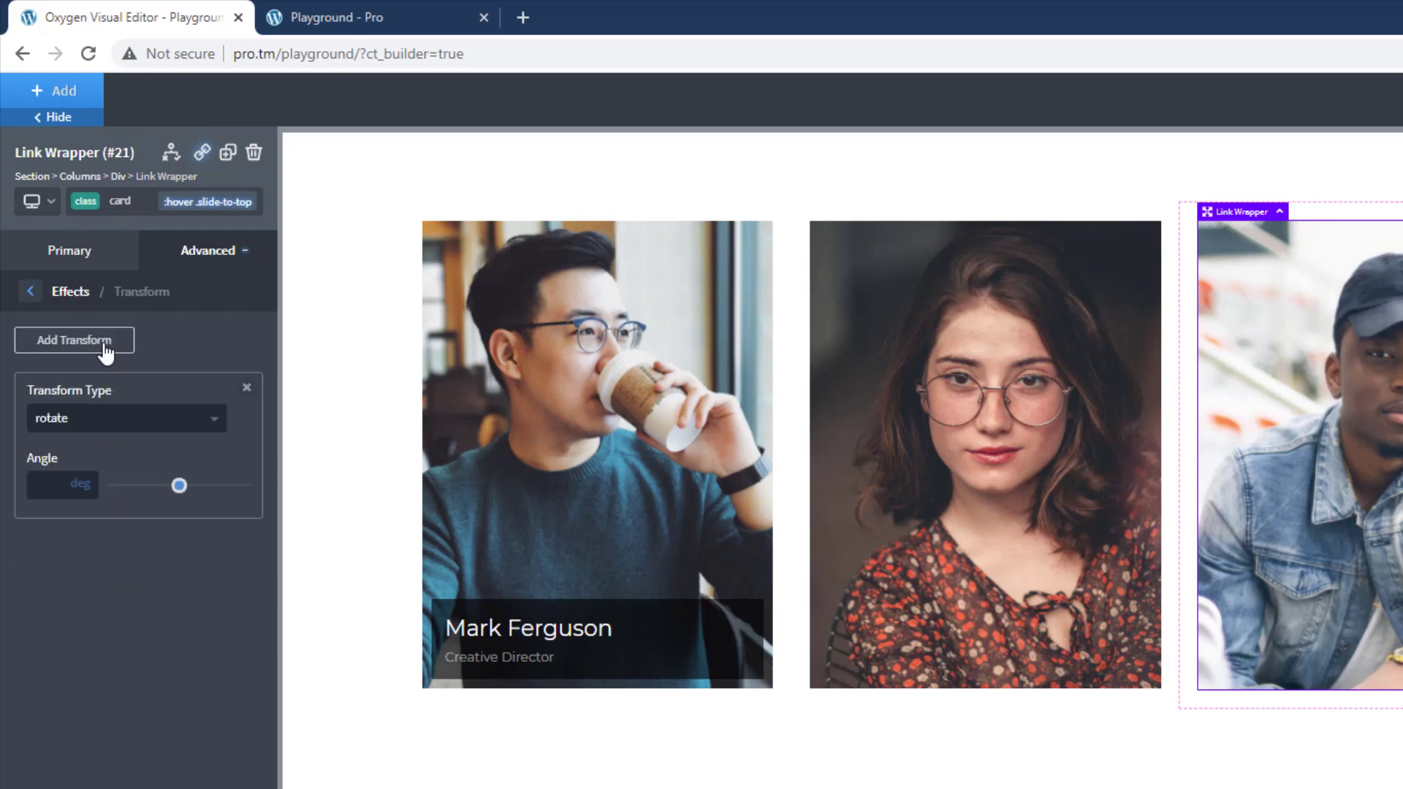
click(83, 423)
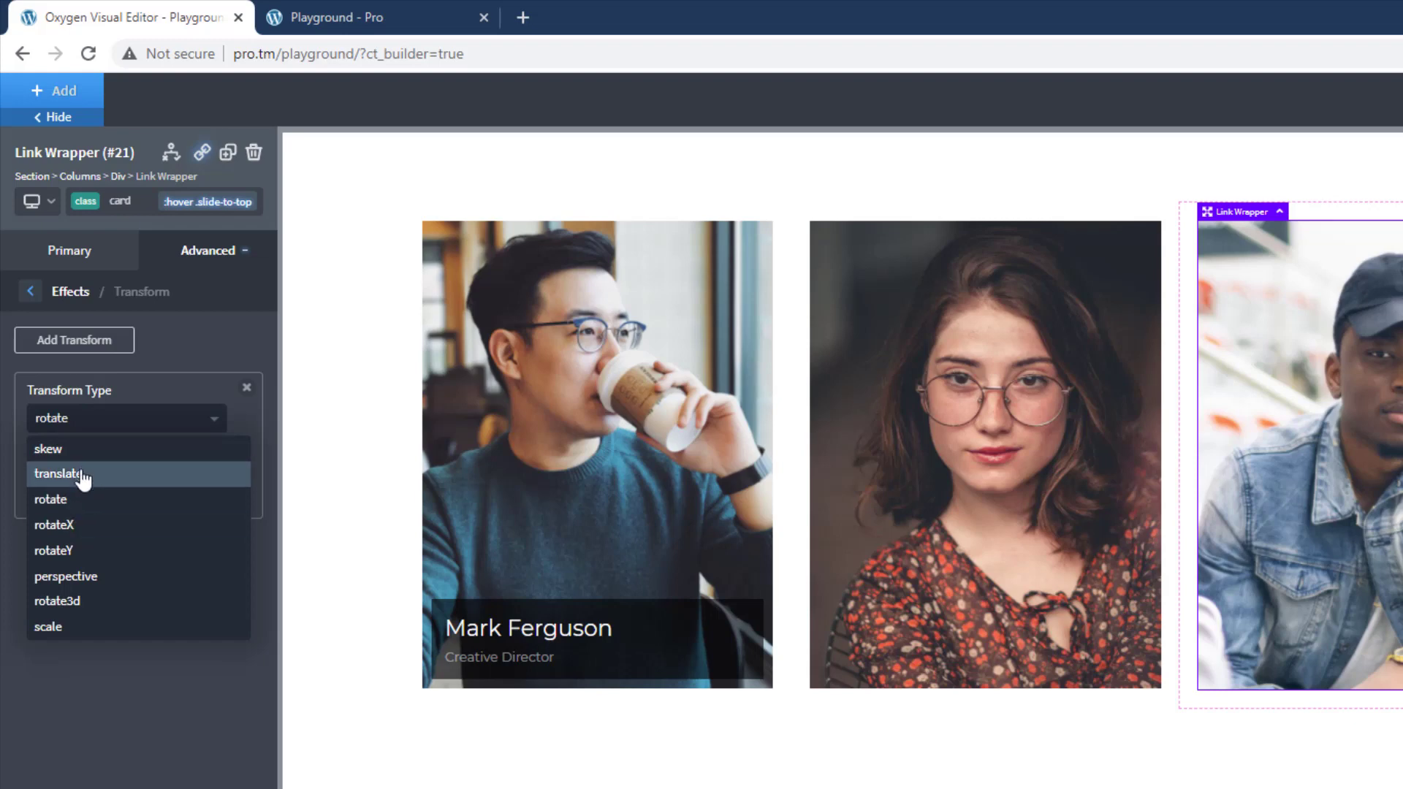
click(82, 475)
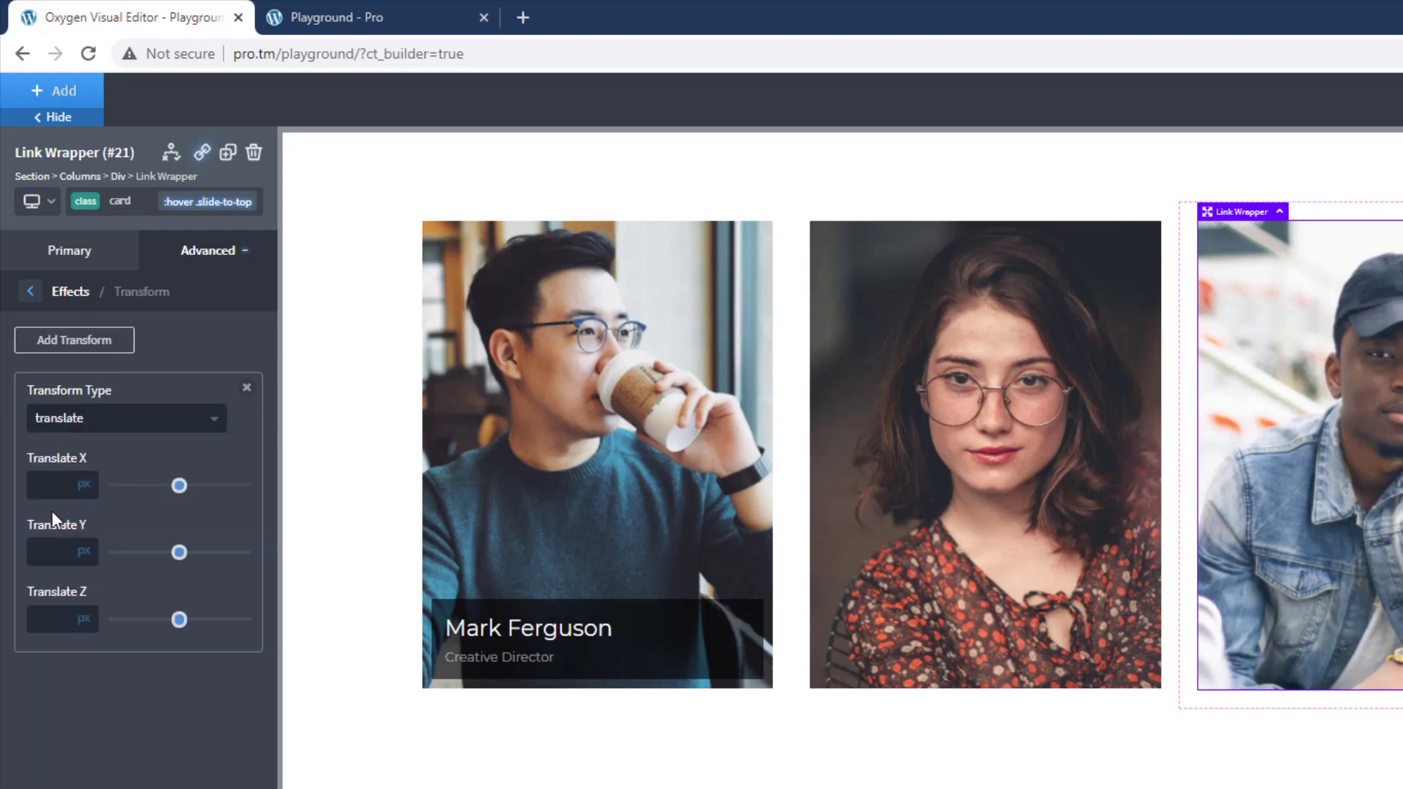
click(53, 557)
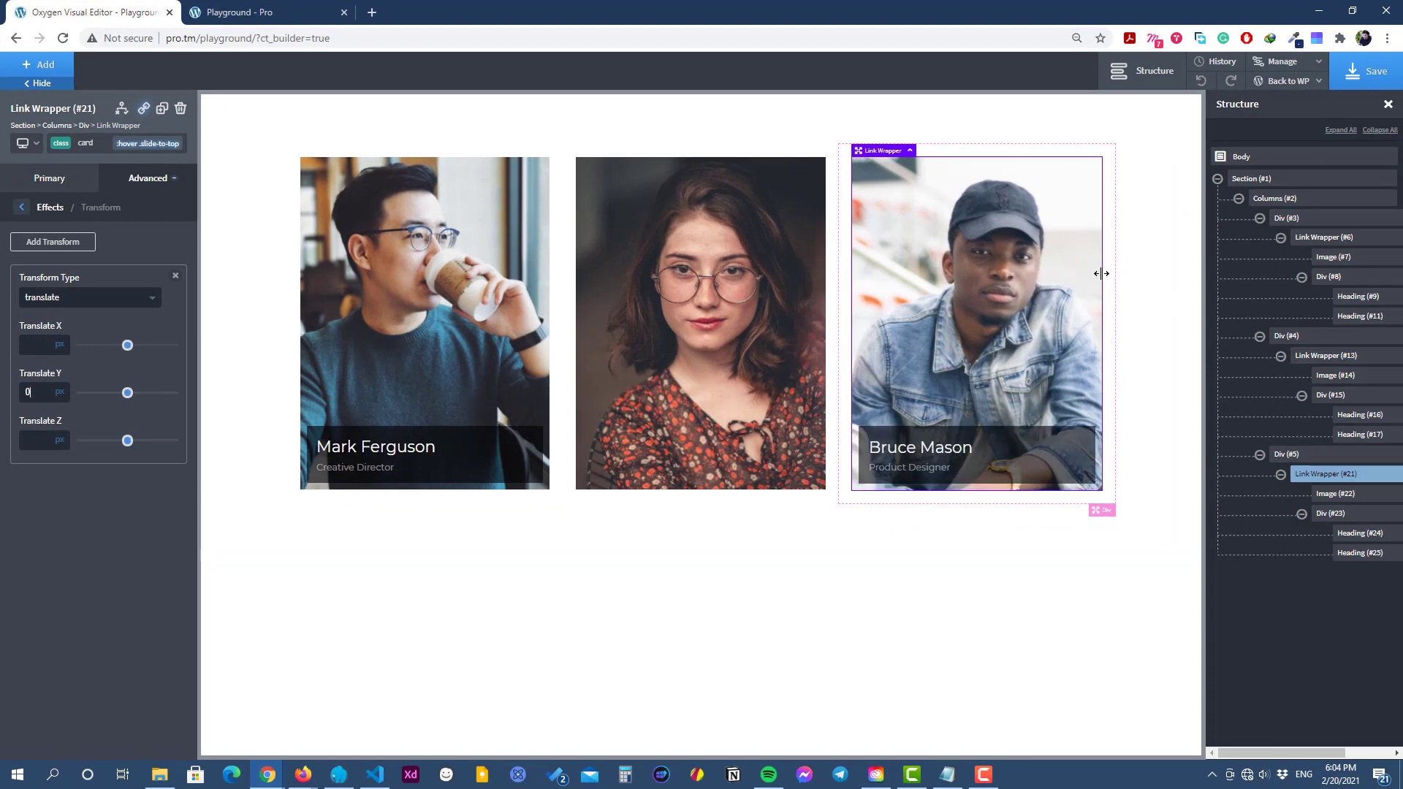
Save the page and check the third card's hover effect on the reloaded Playground front end.
click(1378, 73)
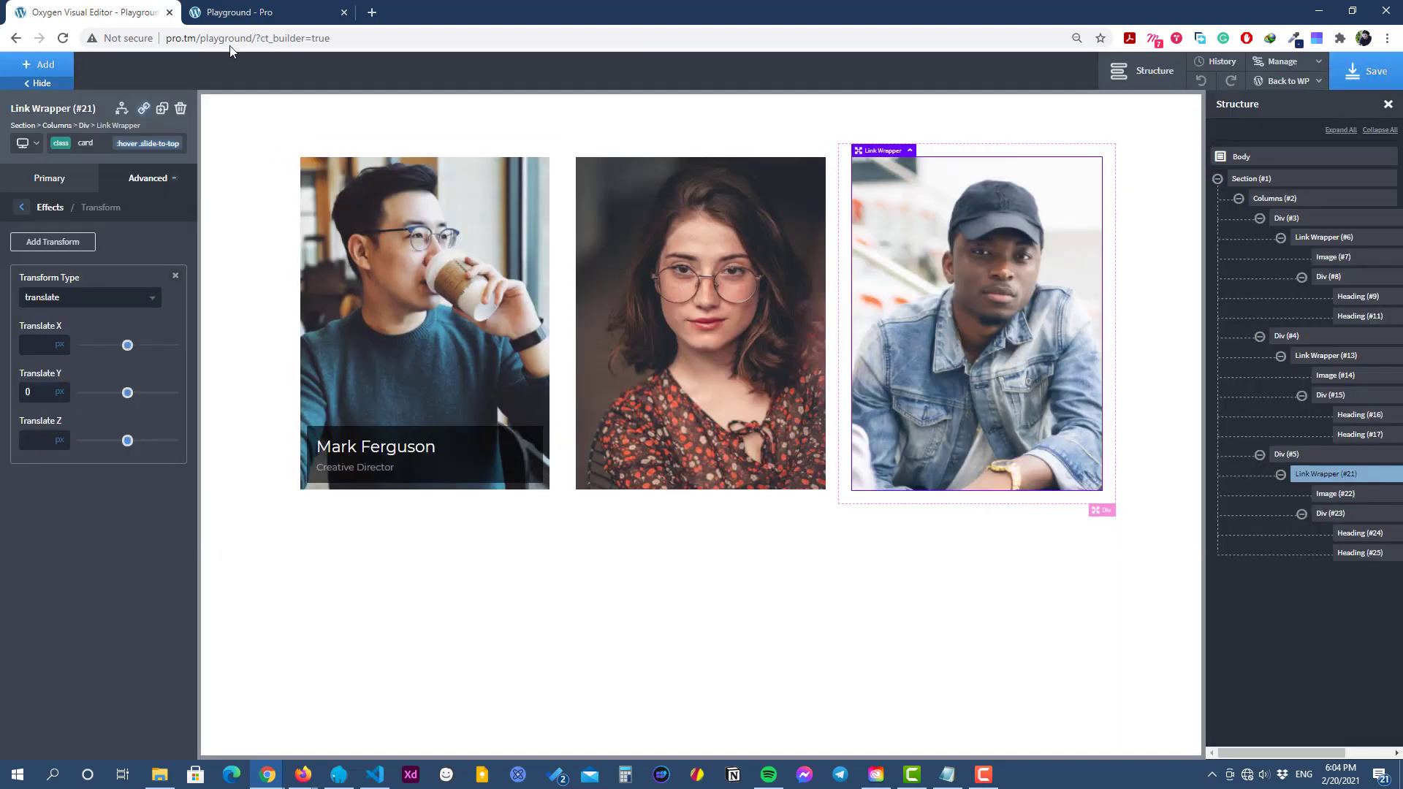
click(259, 14)
click(63, 38)
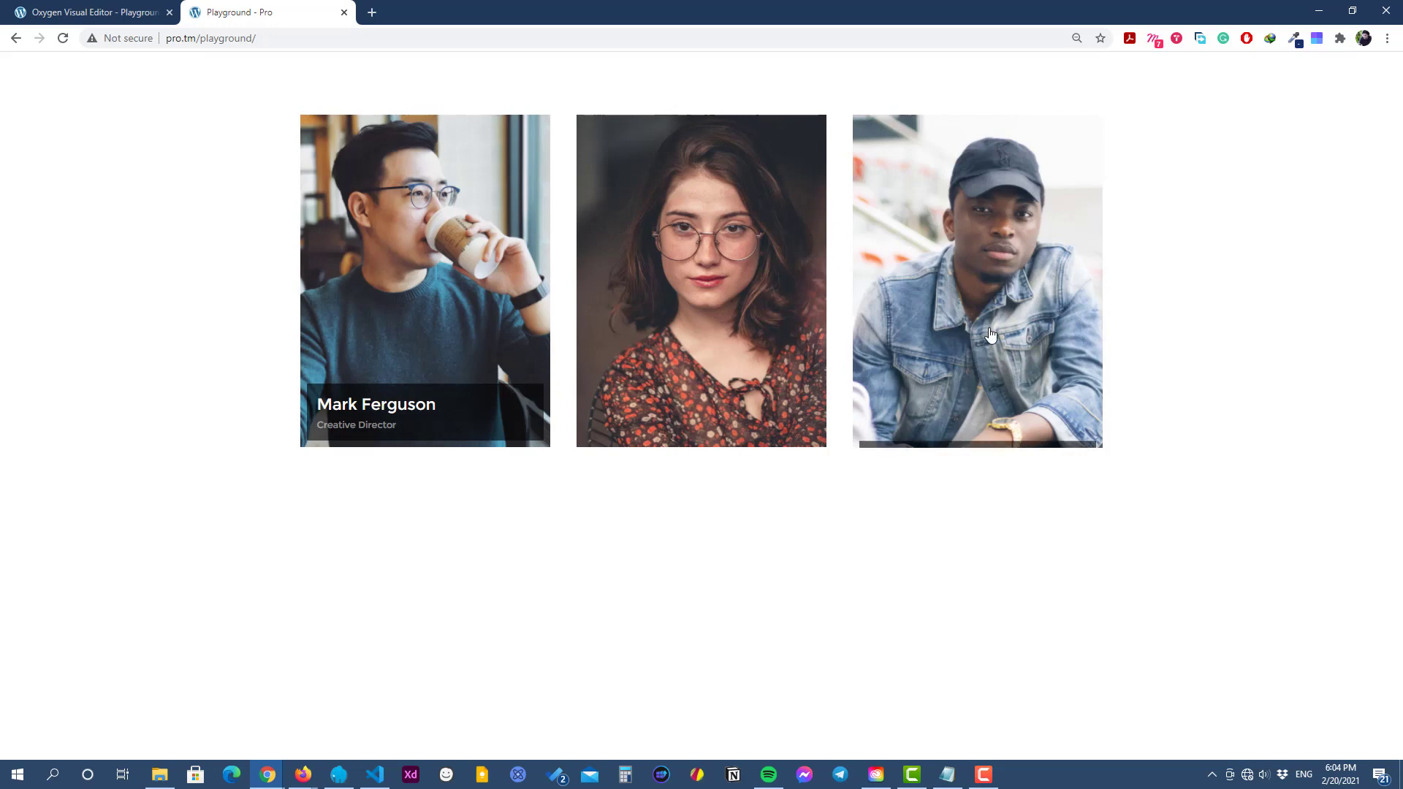
Inspect the third card's link element in the browser's developer tools and force its :hover state.
right_click(948, 436)
click(999, 633)
scroll(1199, 300, down, 1)
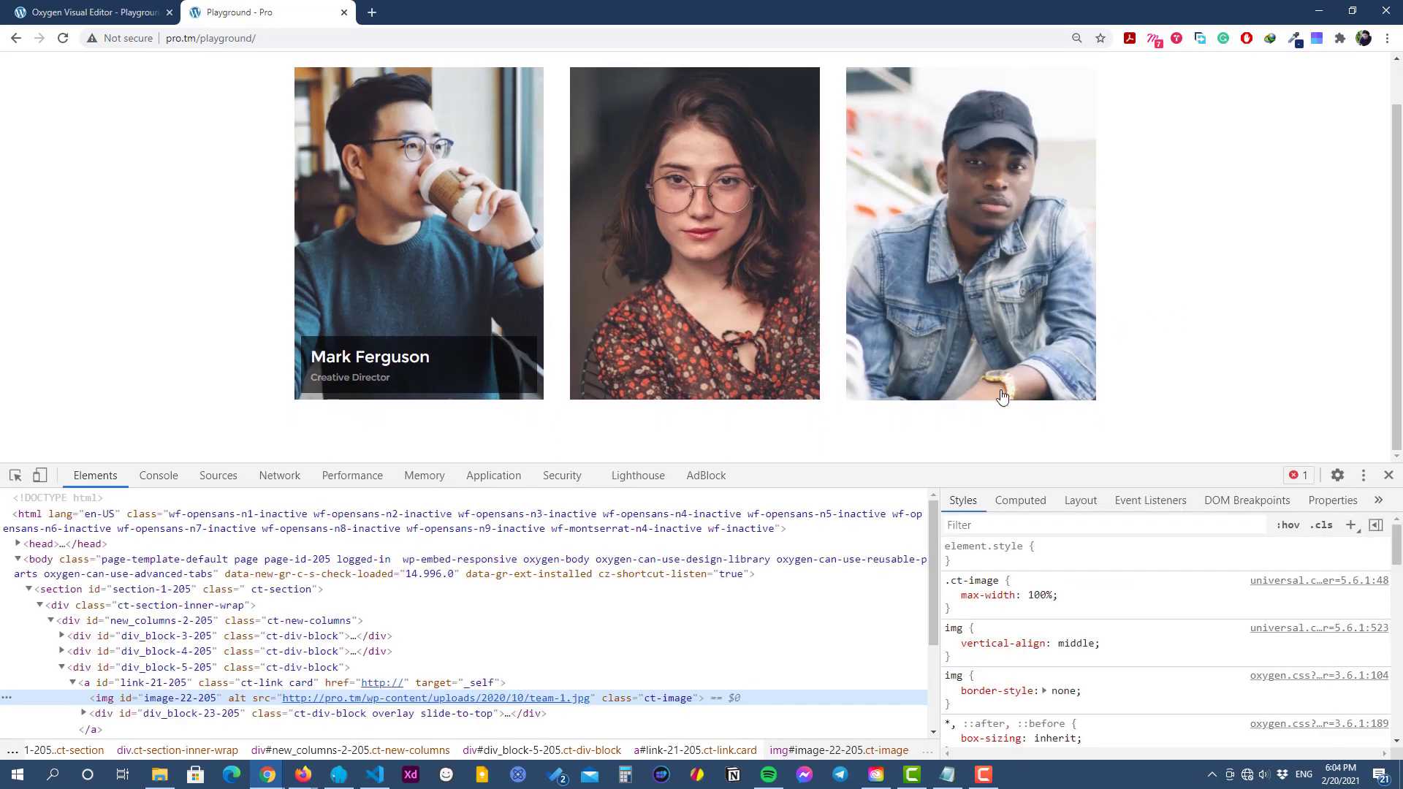
scroll(157, 656, down, 1)
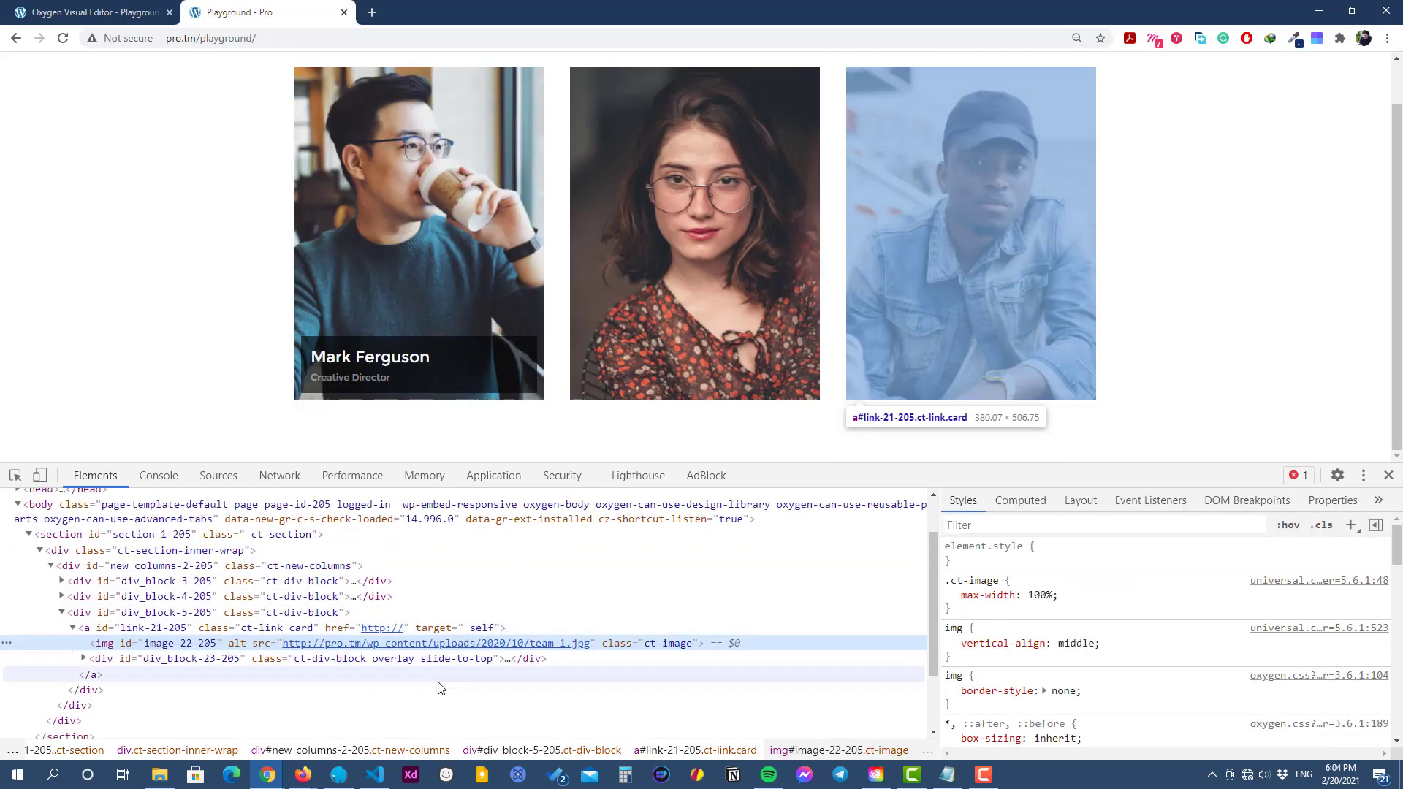
click(99, 612)
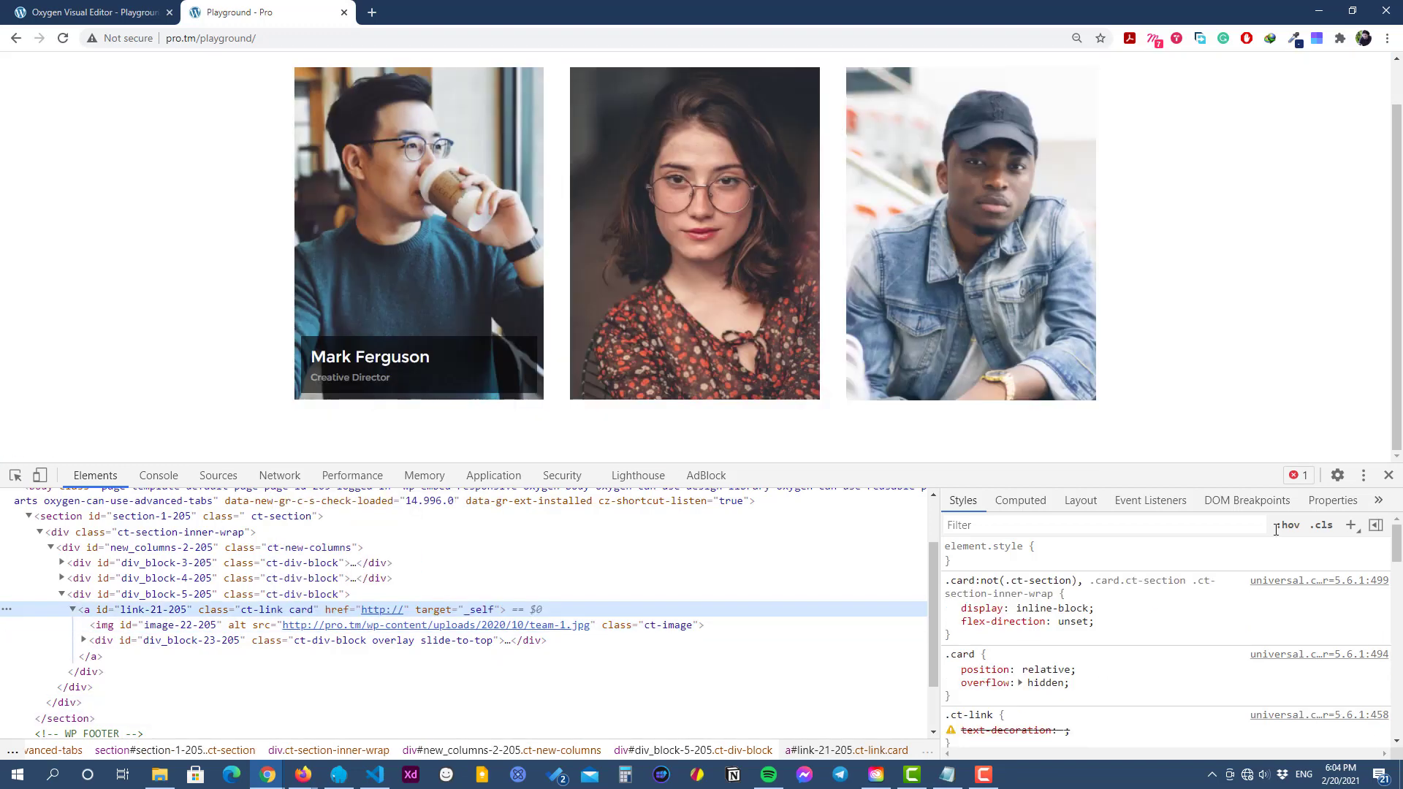
click(1289, 527)
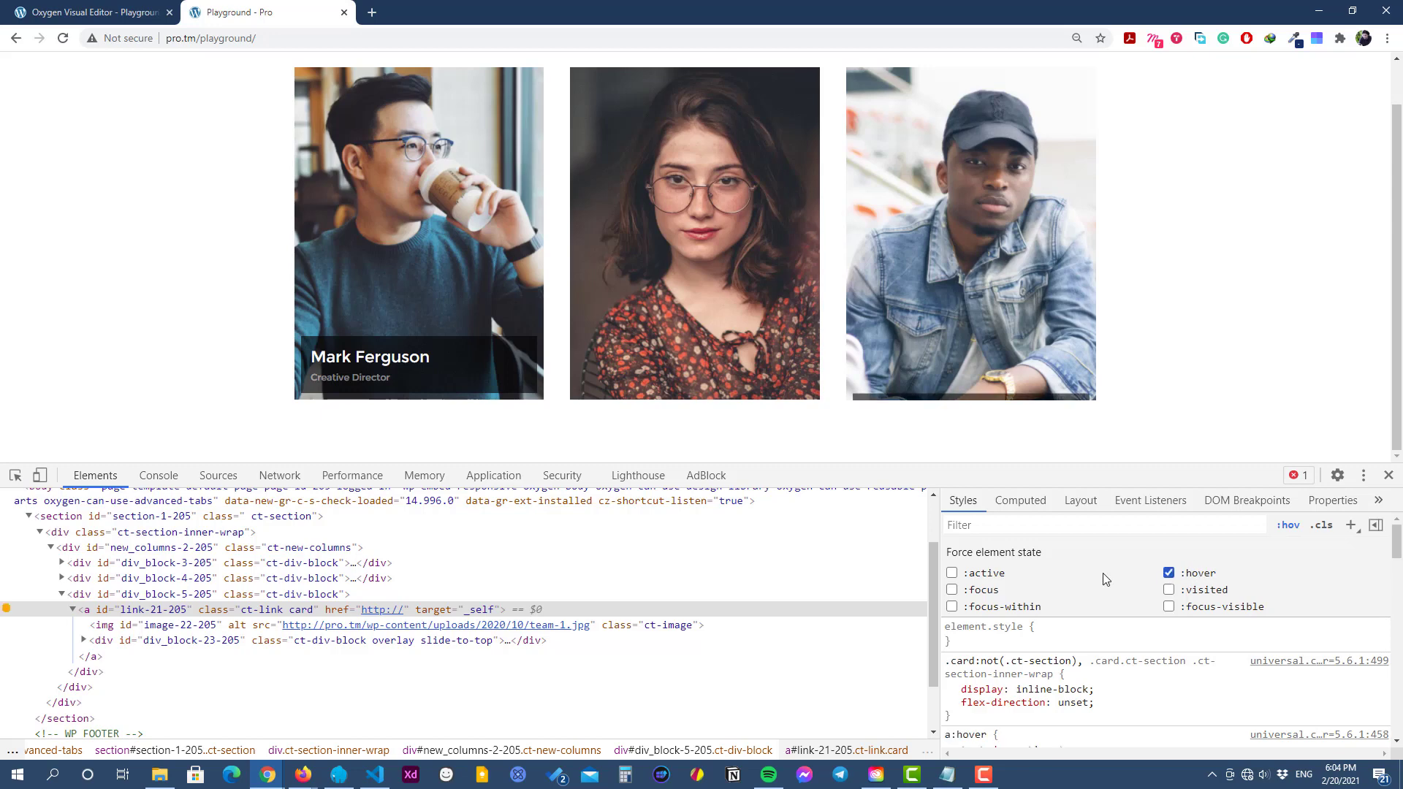
Examine the style rules on the third card's slide-to-top overlay div, compare them with the editor's transform values, and close the developer tools.
click(105, 642)
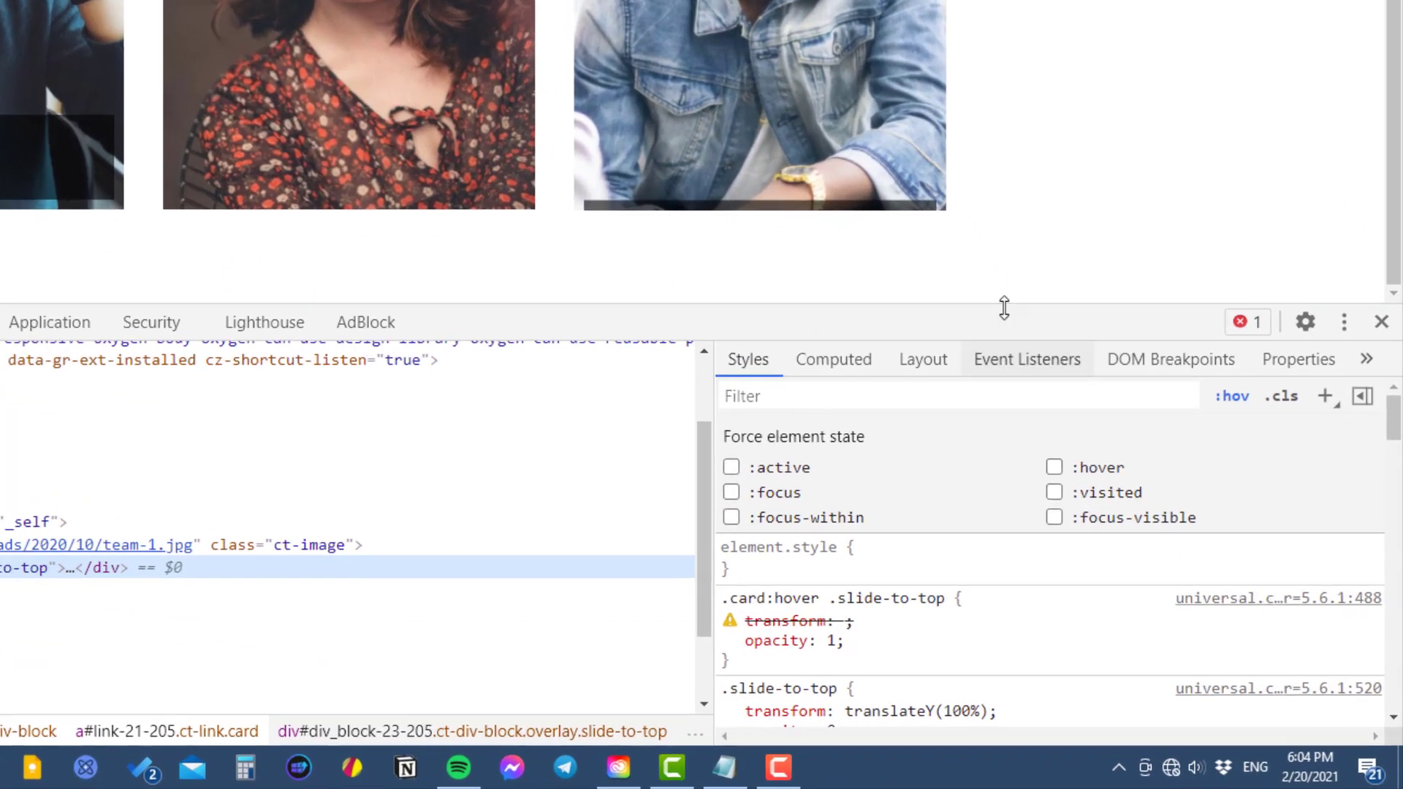
drag(1021, 298, 1052, 159)
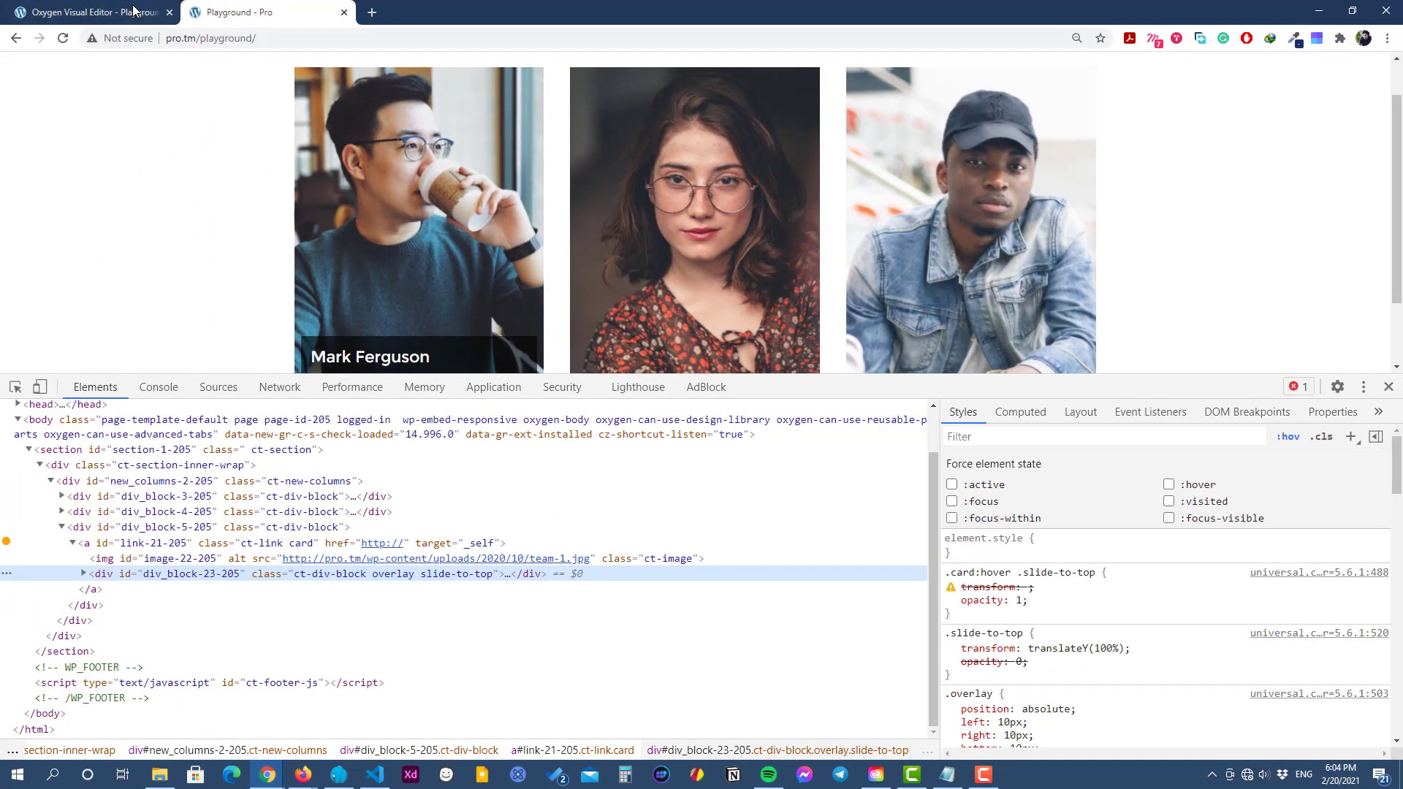
click(128, 12)
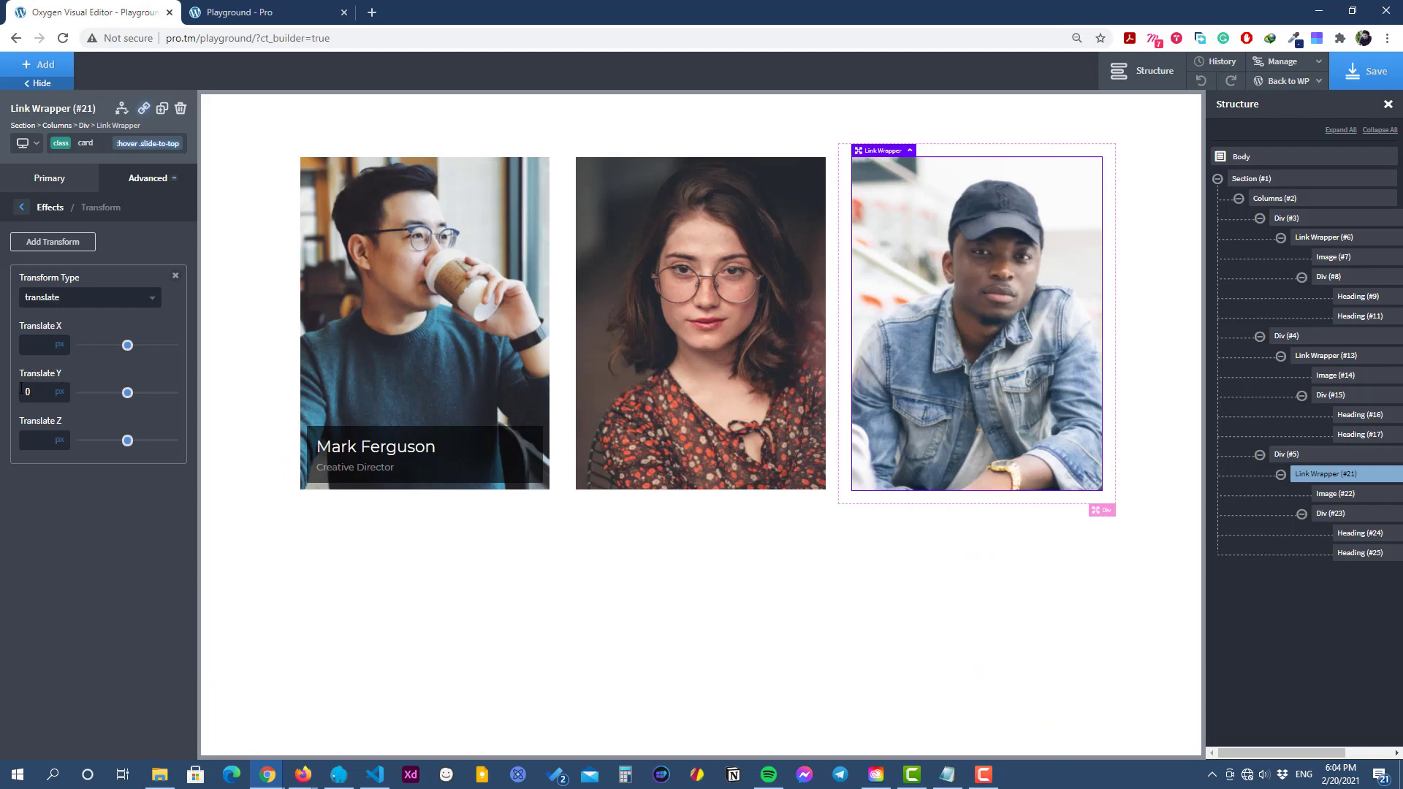
click(266, 12)
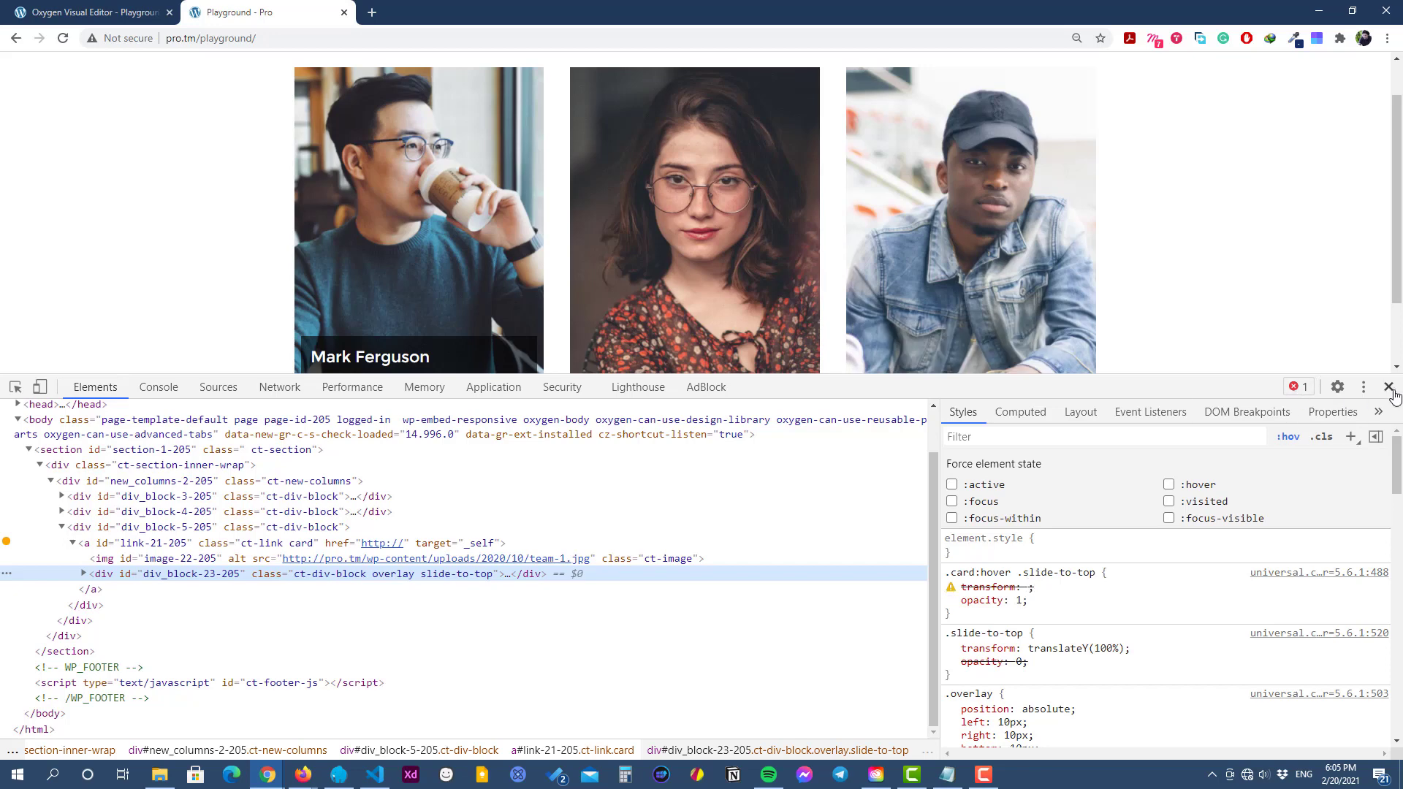
click(1388, 387)
Remove the translate transform from the card class's "hover .slide-to-top" state in the Oxygen editor.
click(89, 11)
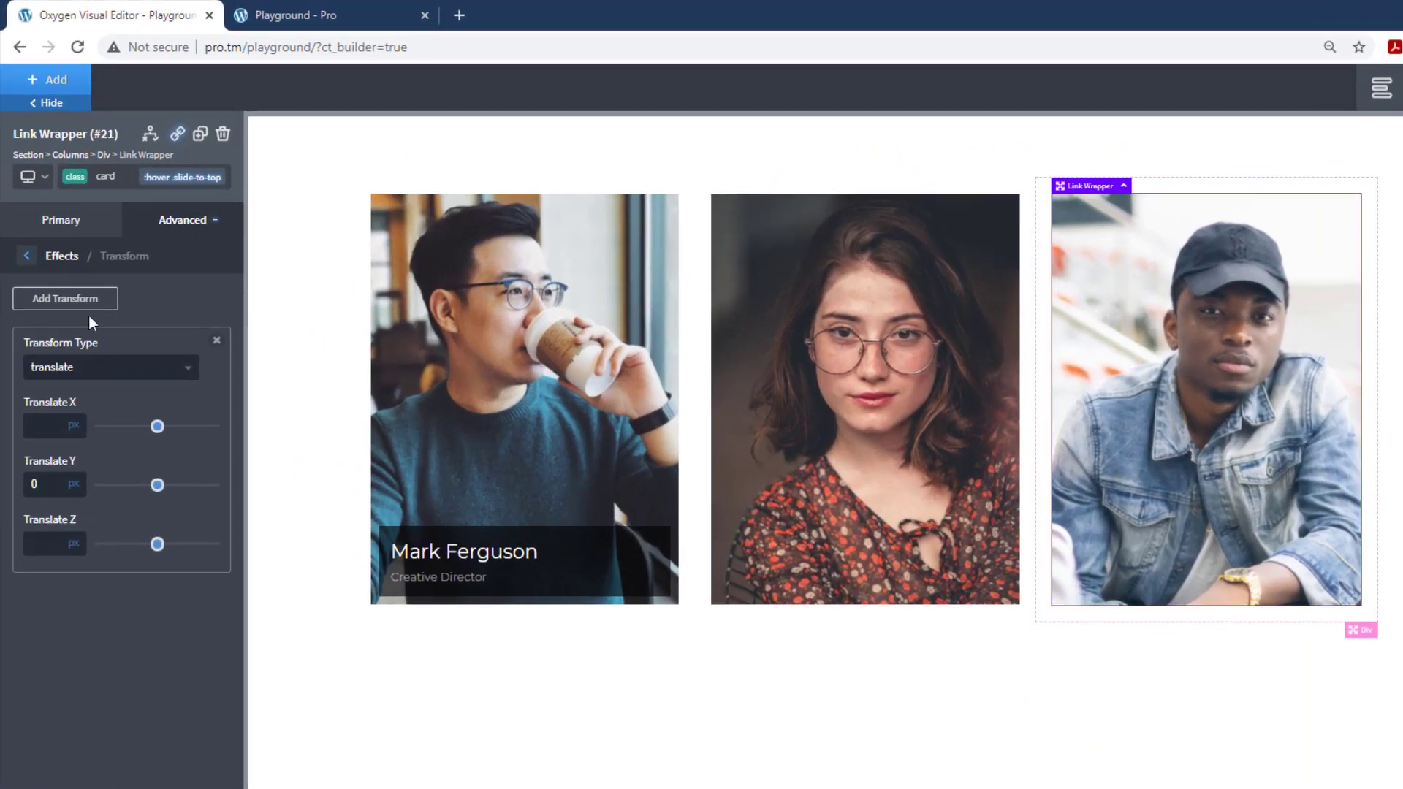
click(216, 342)
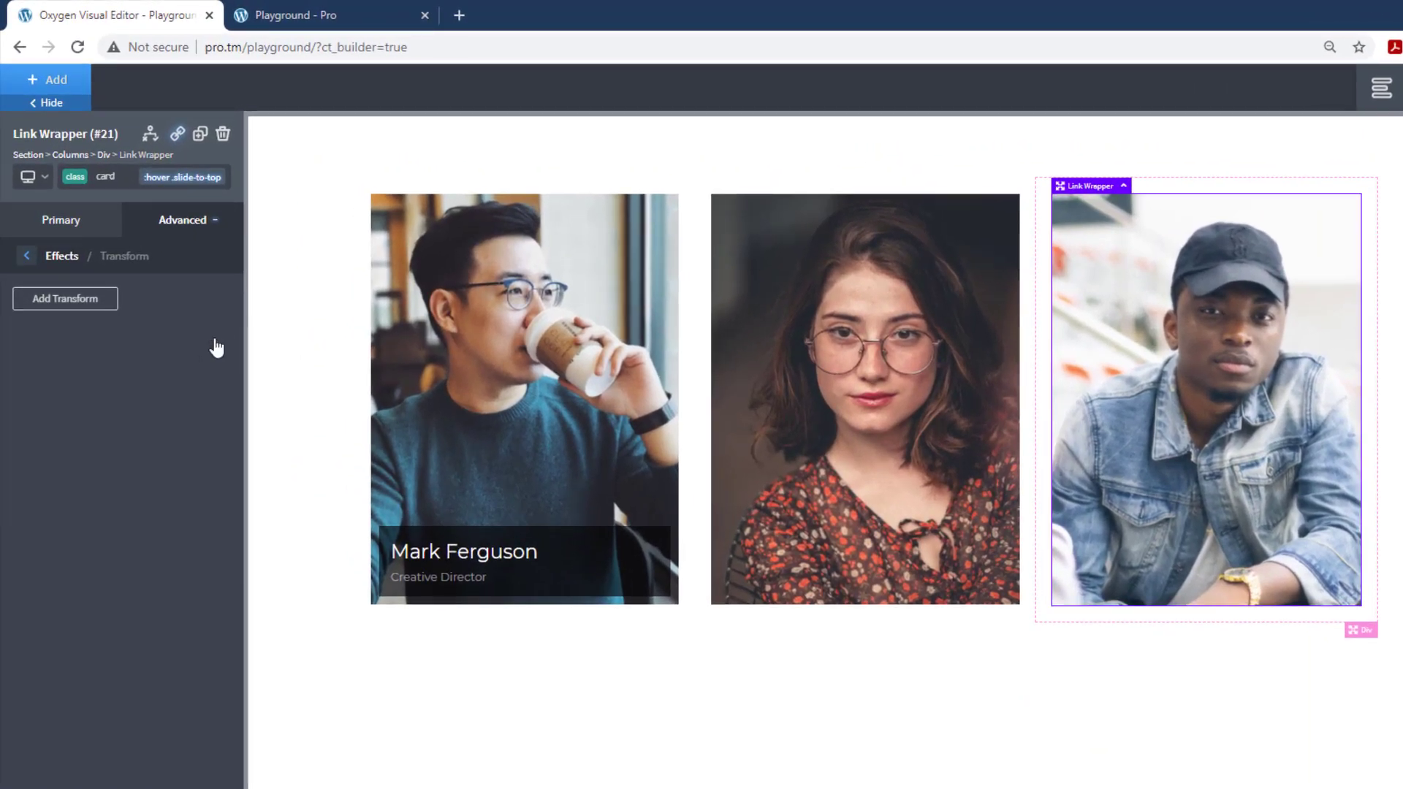
click(28, 256)
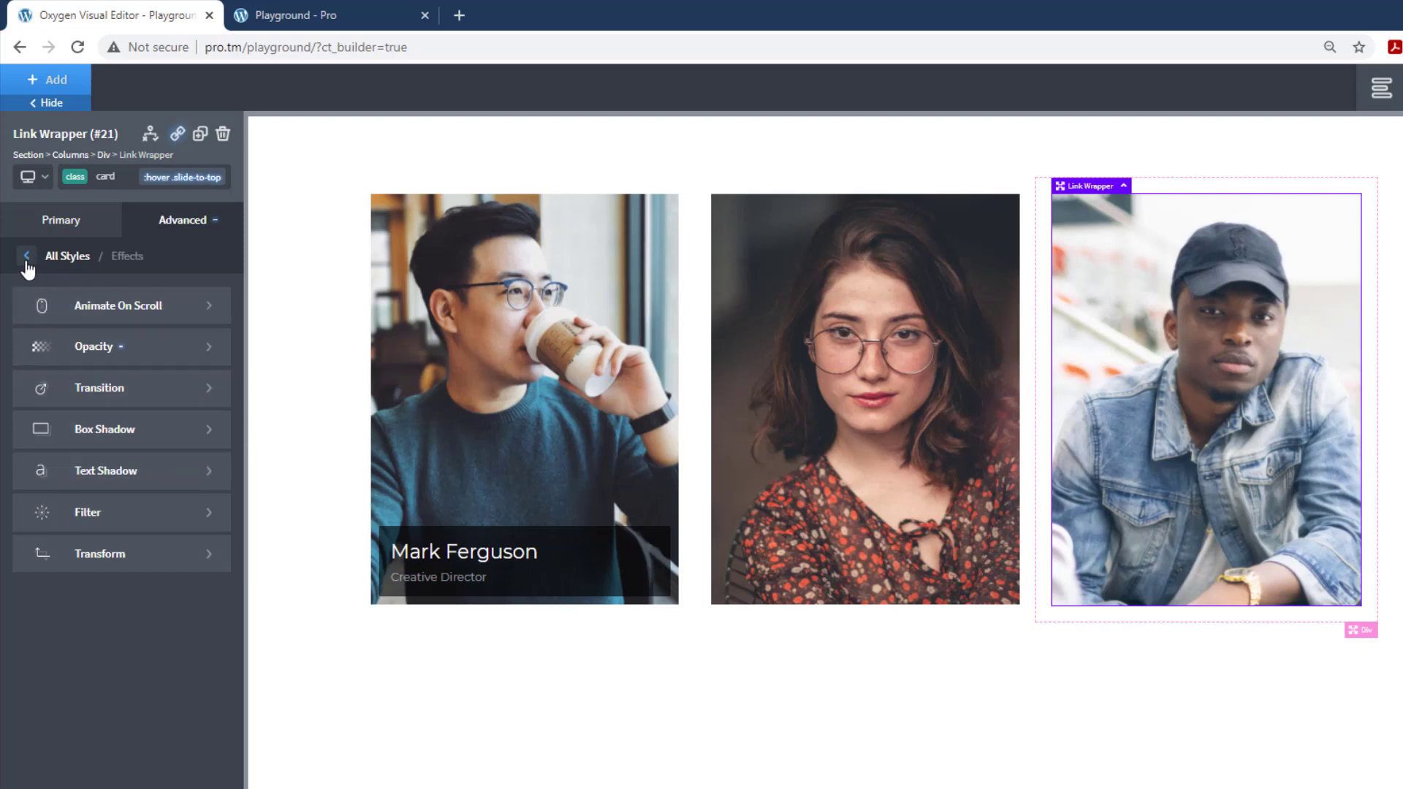
Apply the custom CSS "transform: translateY(0)" to the card class's "hover .slide-to-top" state.
click(28, 257)
click(101, 519)
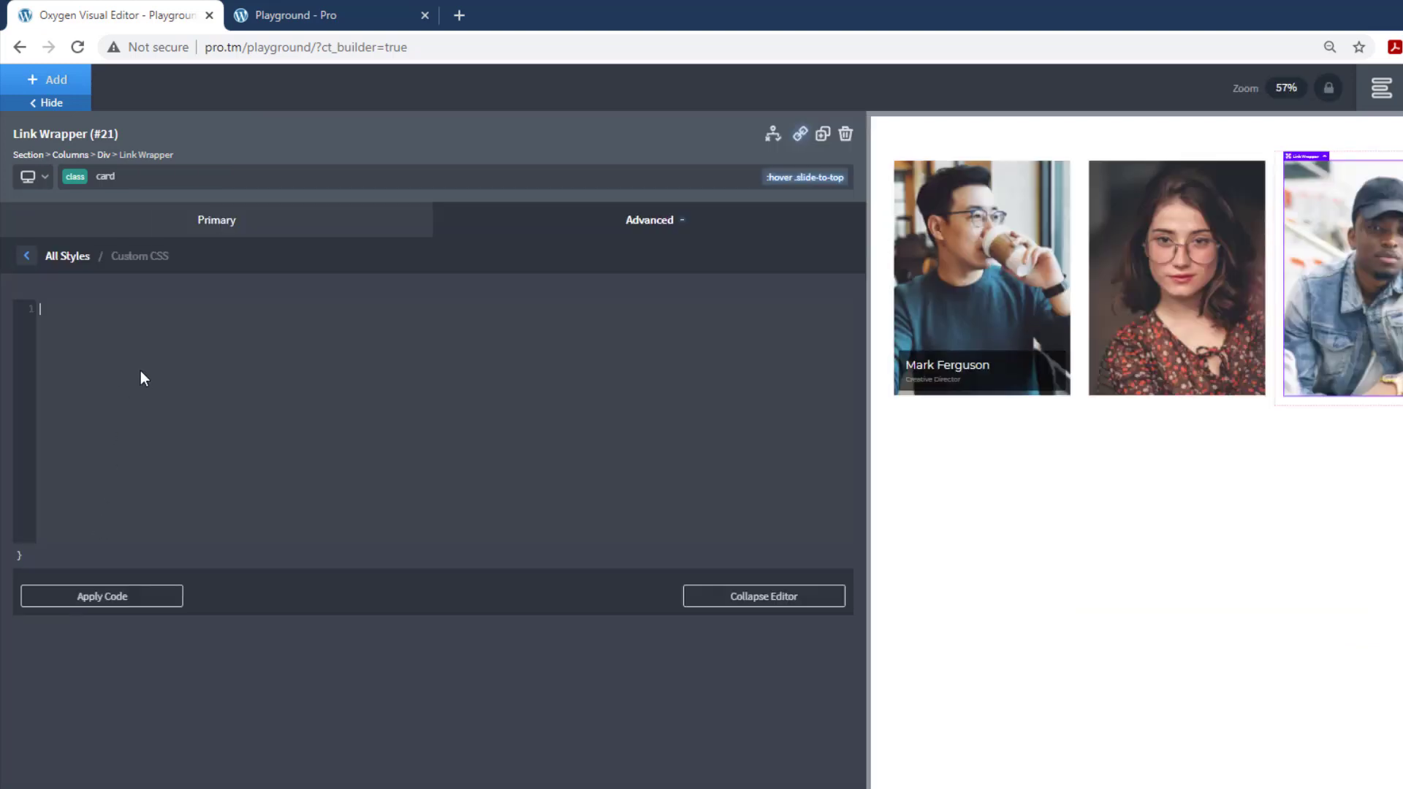
text(tra)
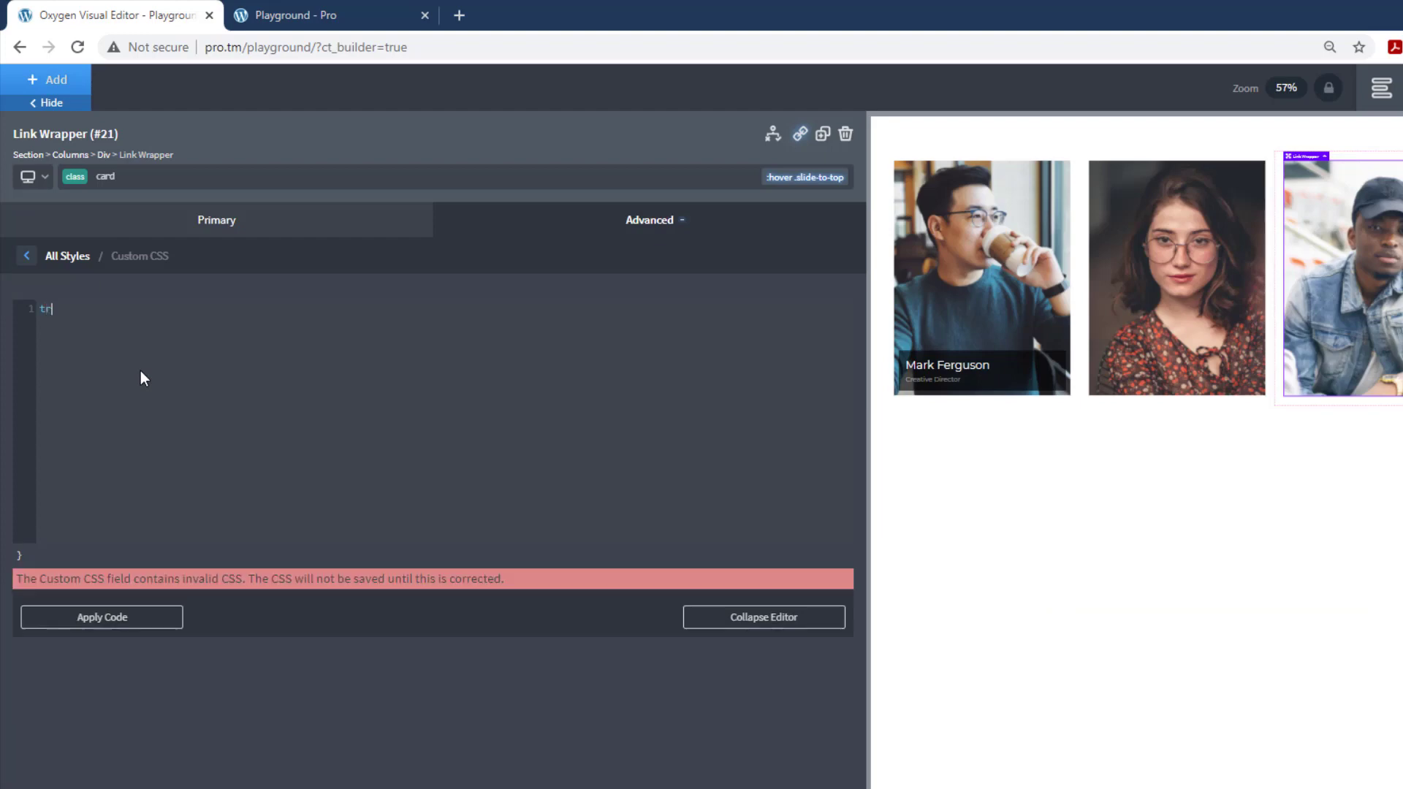
text(ns)
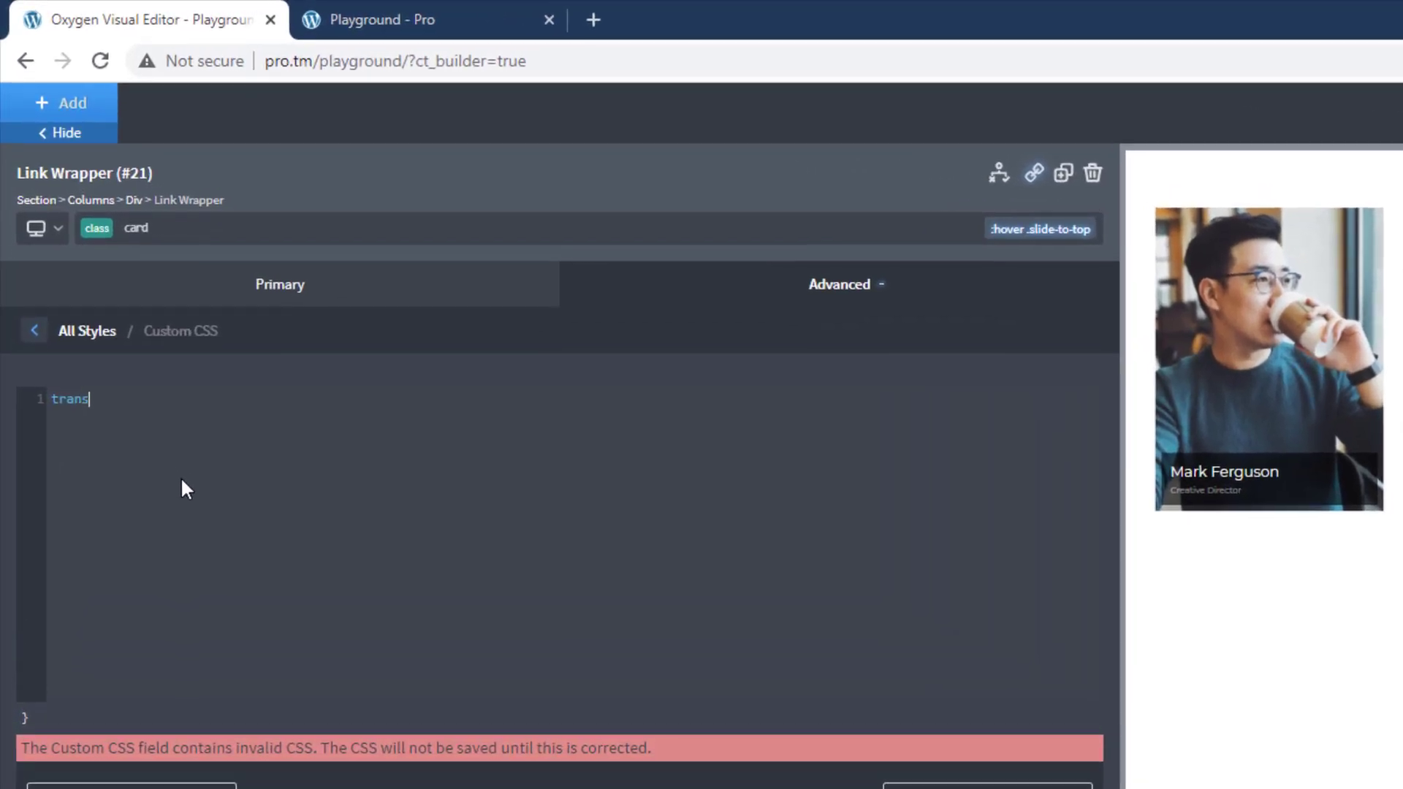
text(form: tra)
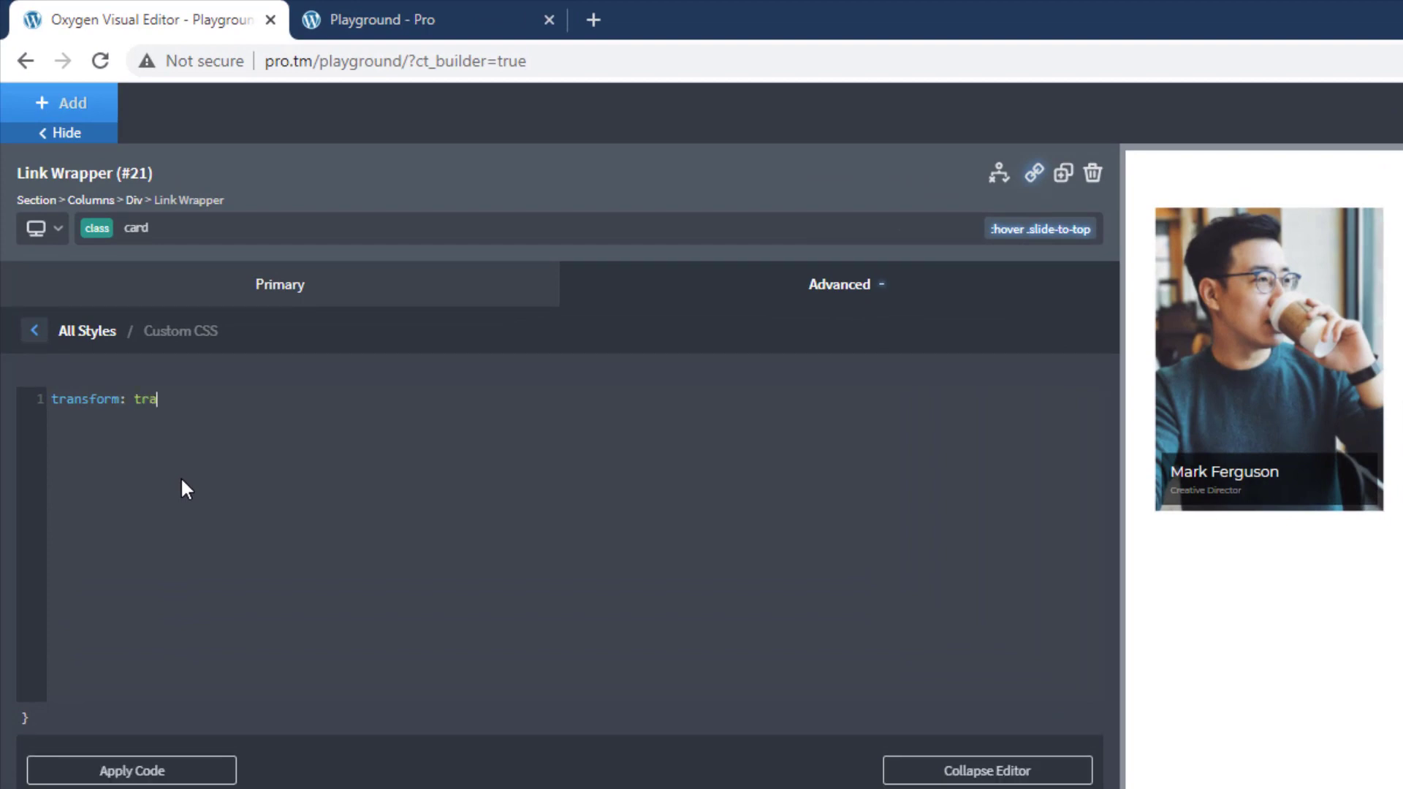
text(nslateY(0)
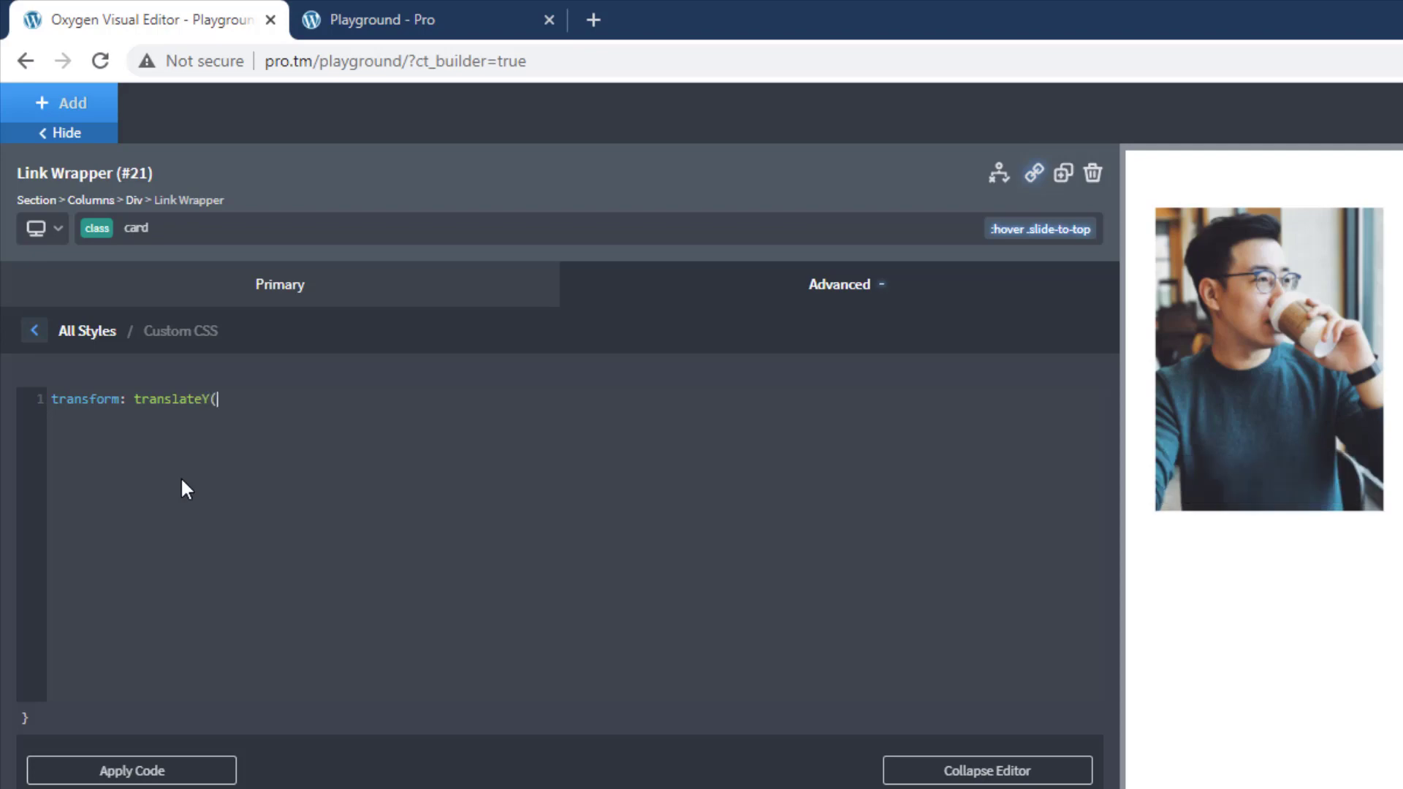
text())
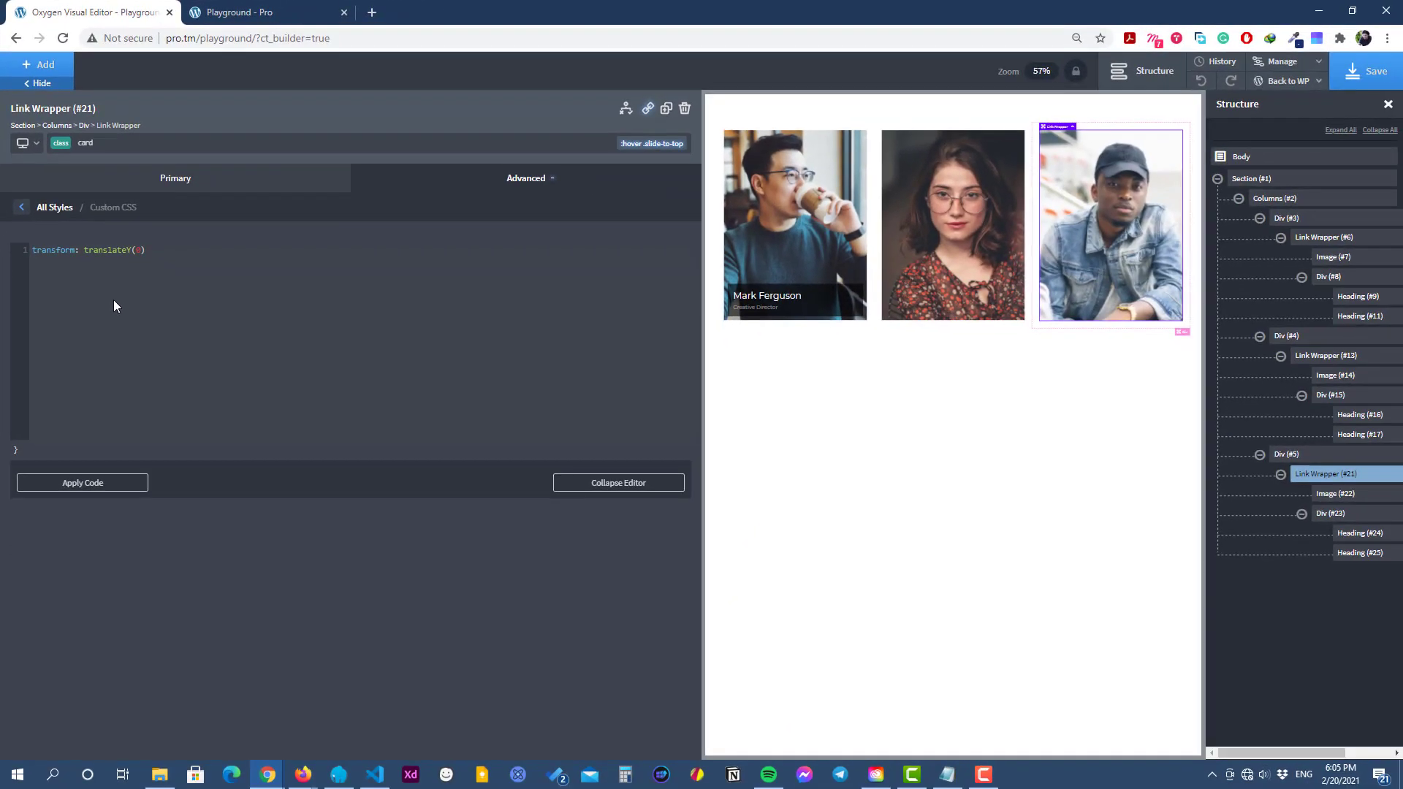
click(130, 483)
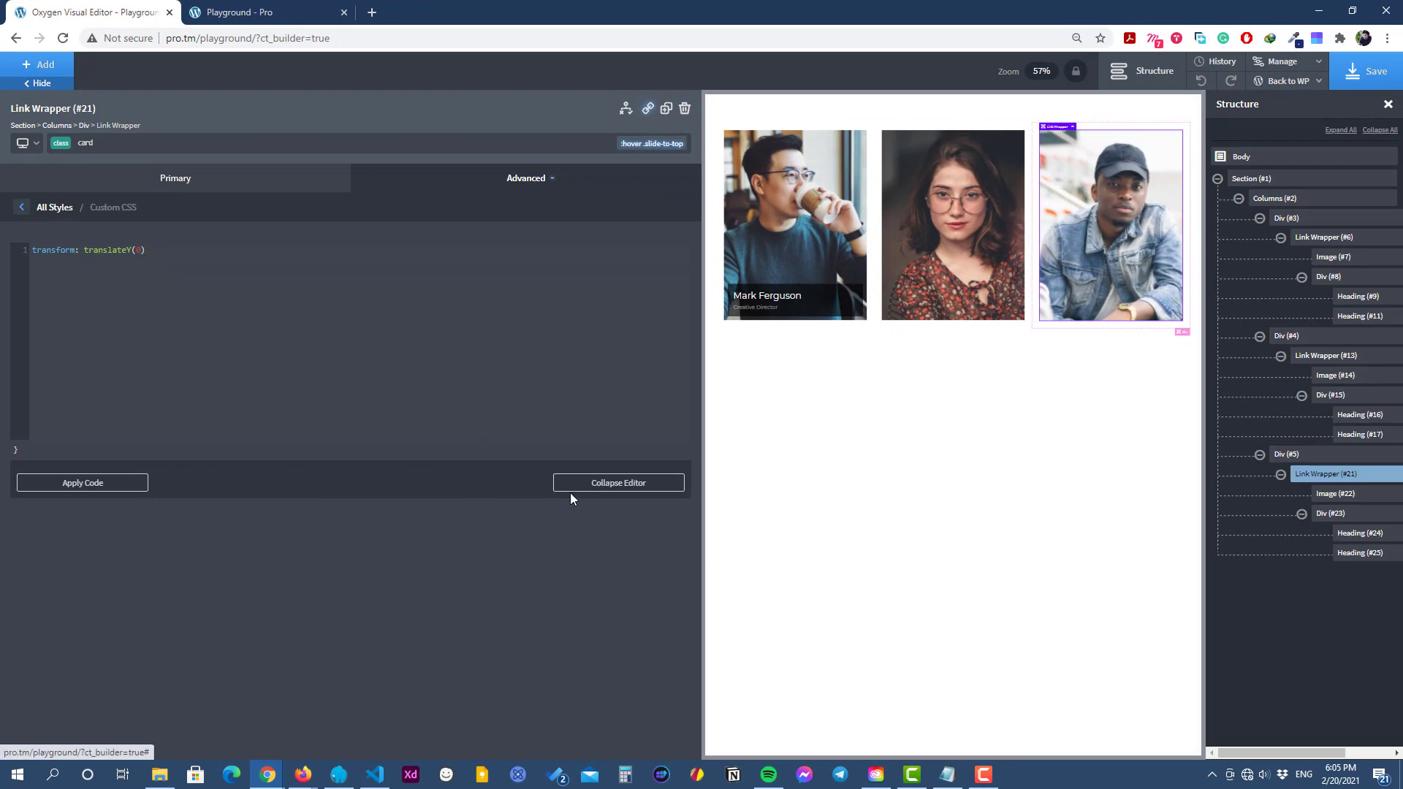
click(607, 494)
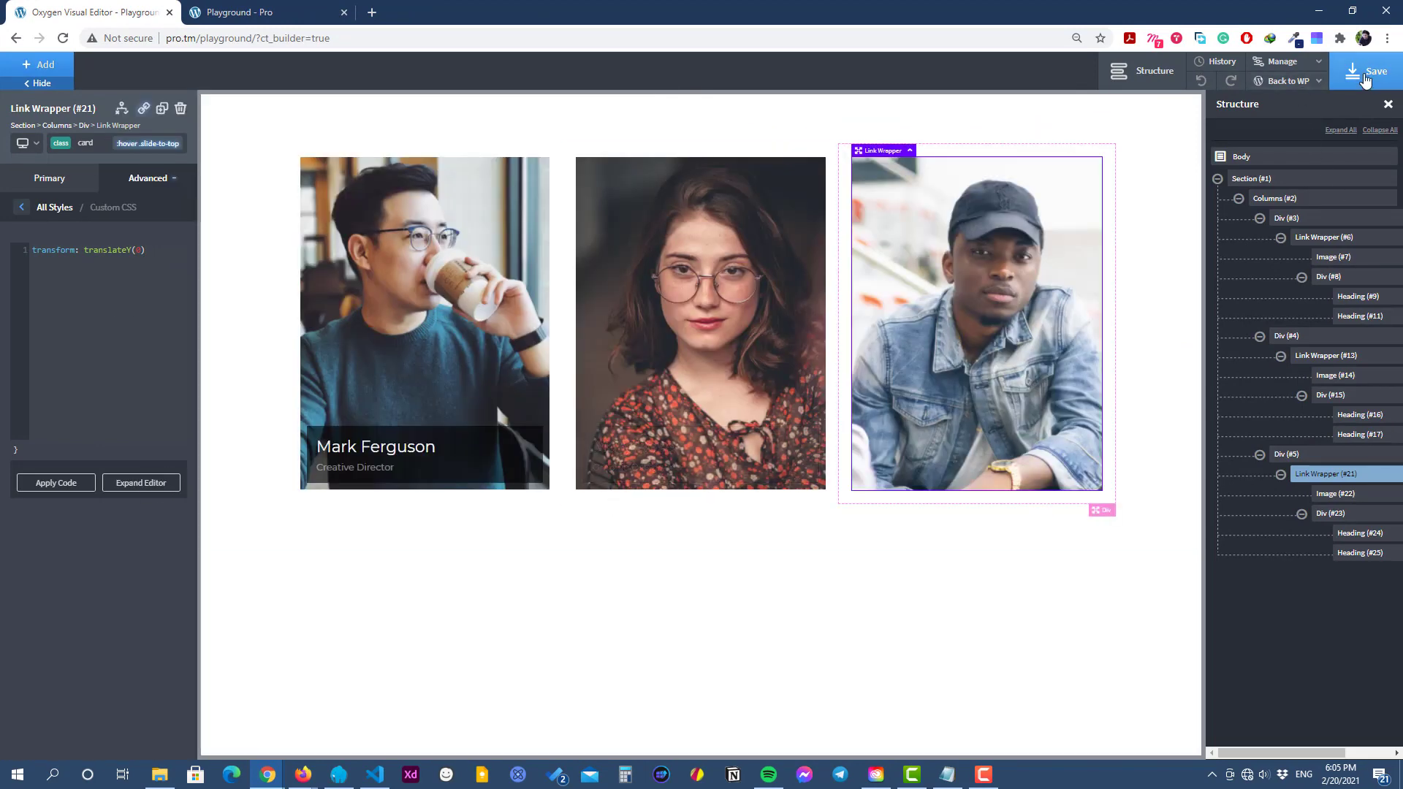
Save the page and check the hover overlays of the cards on the reloaded Playground front end.
click(1365, 77)
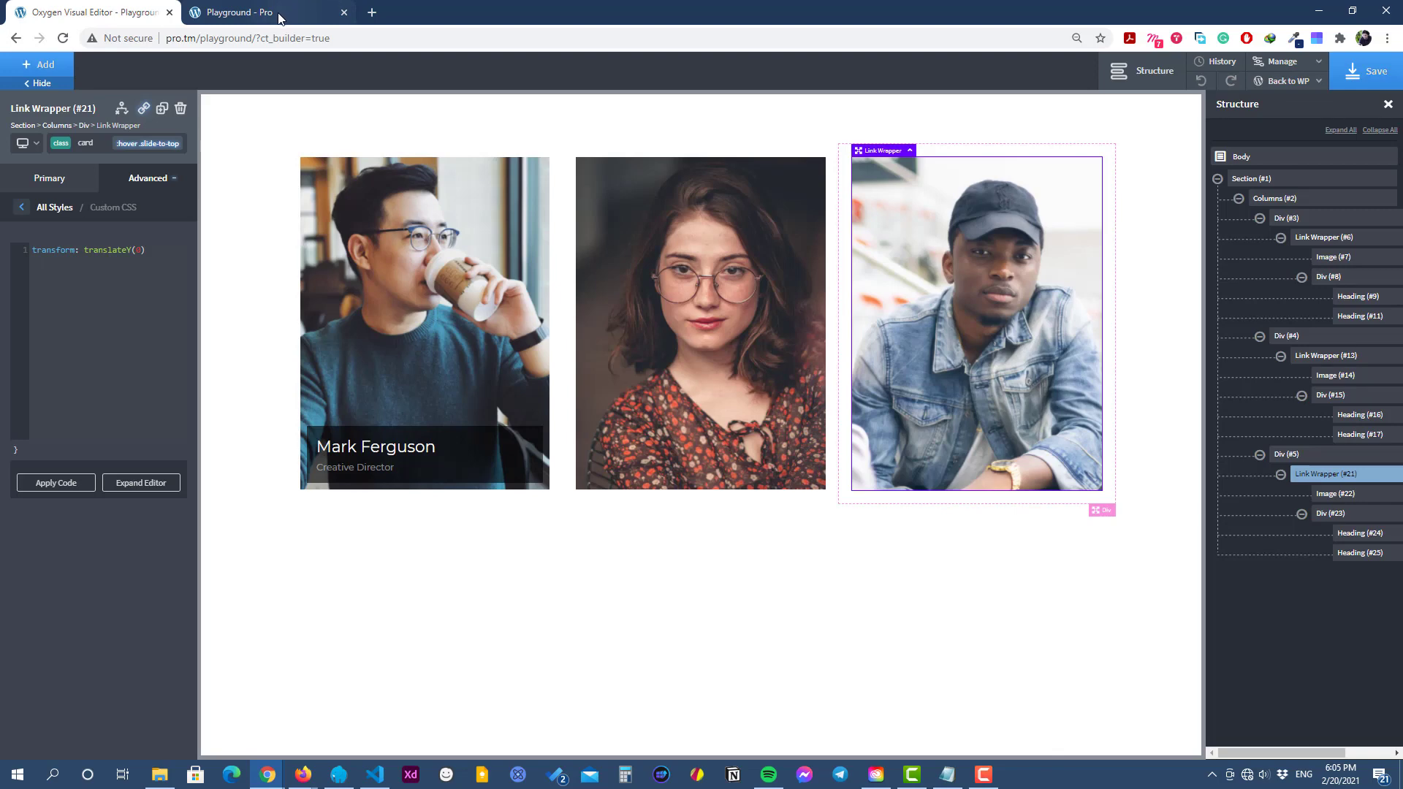
click(269, 16)
click(63, 38)
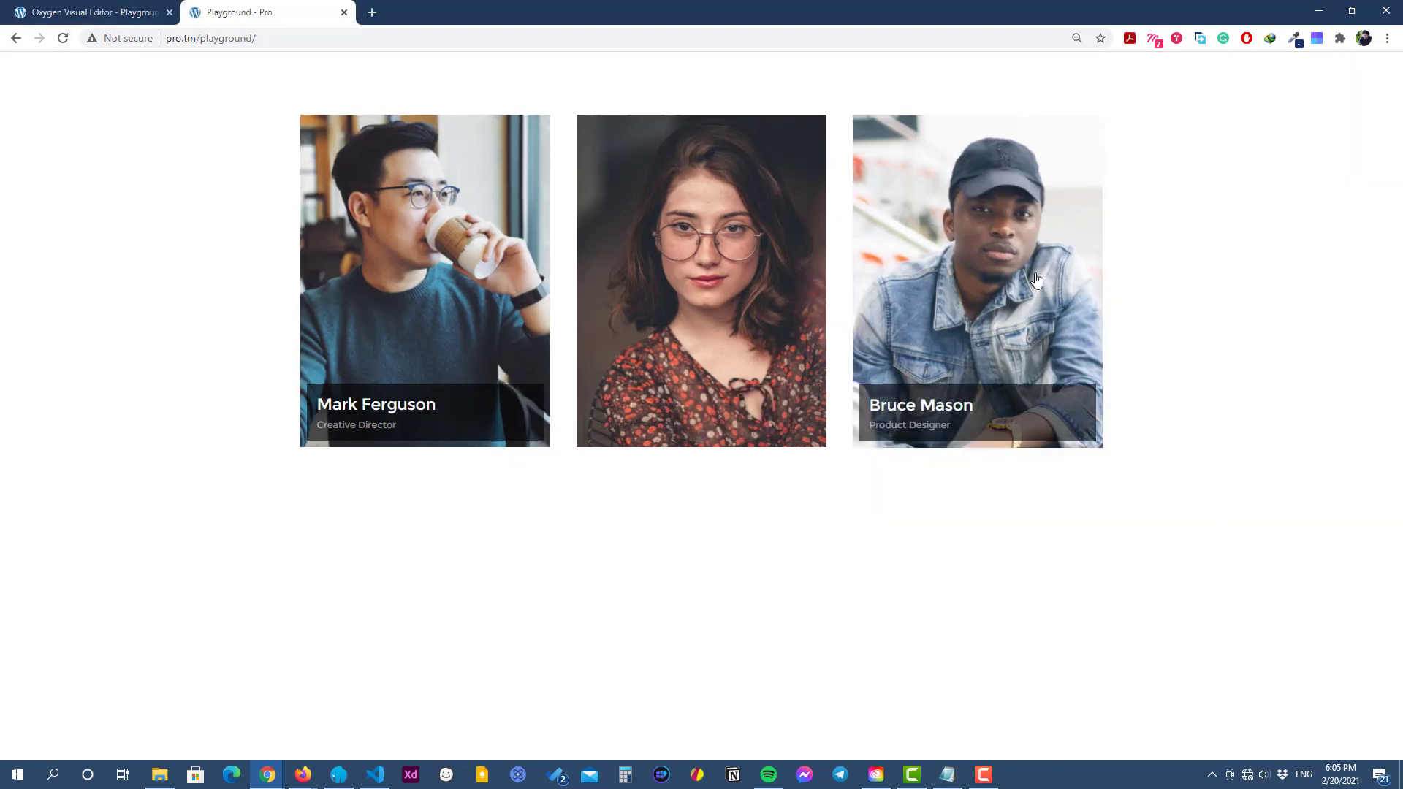
mouse_move(1023, 289)
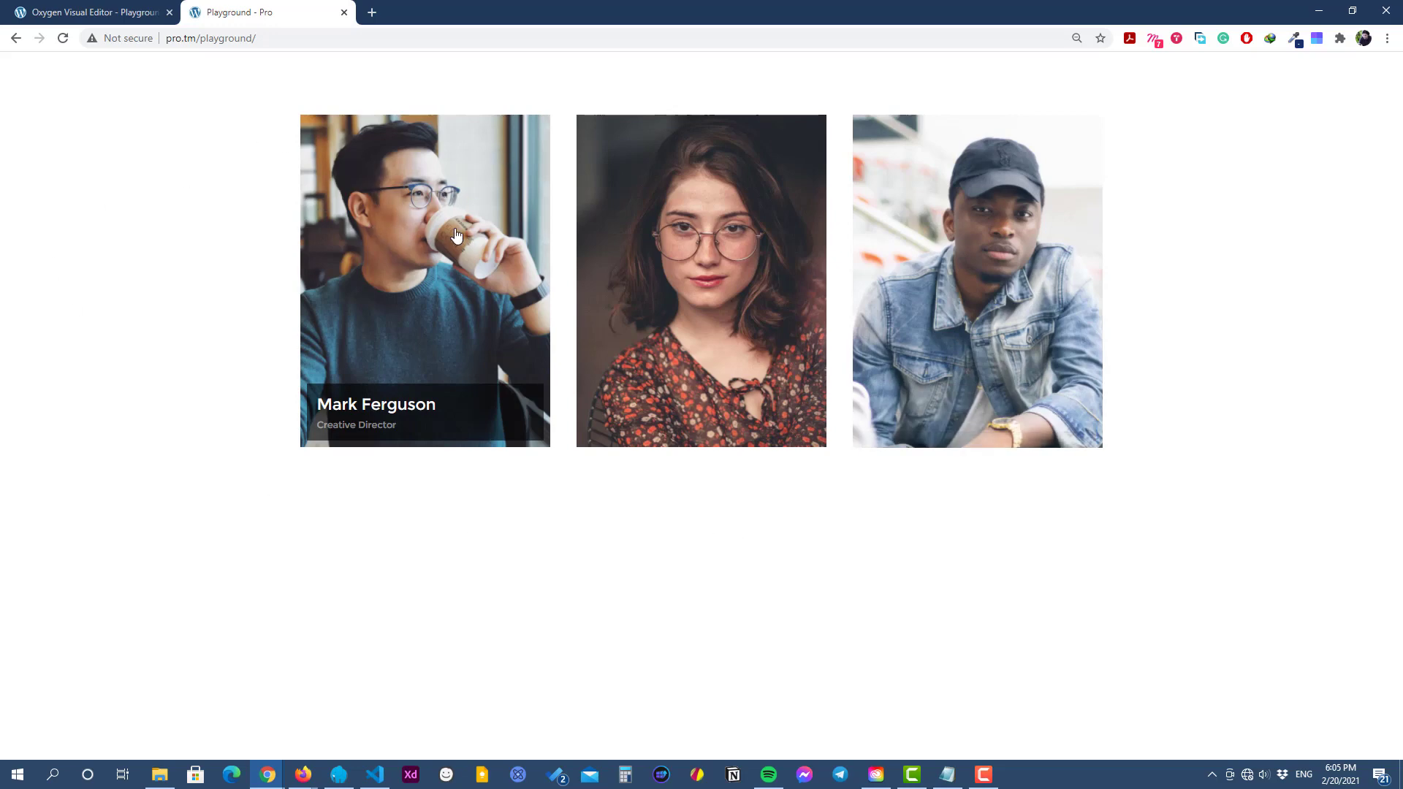
mouse_move(709, 245)
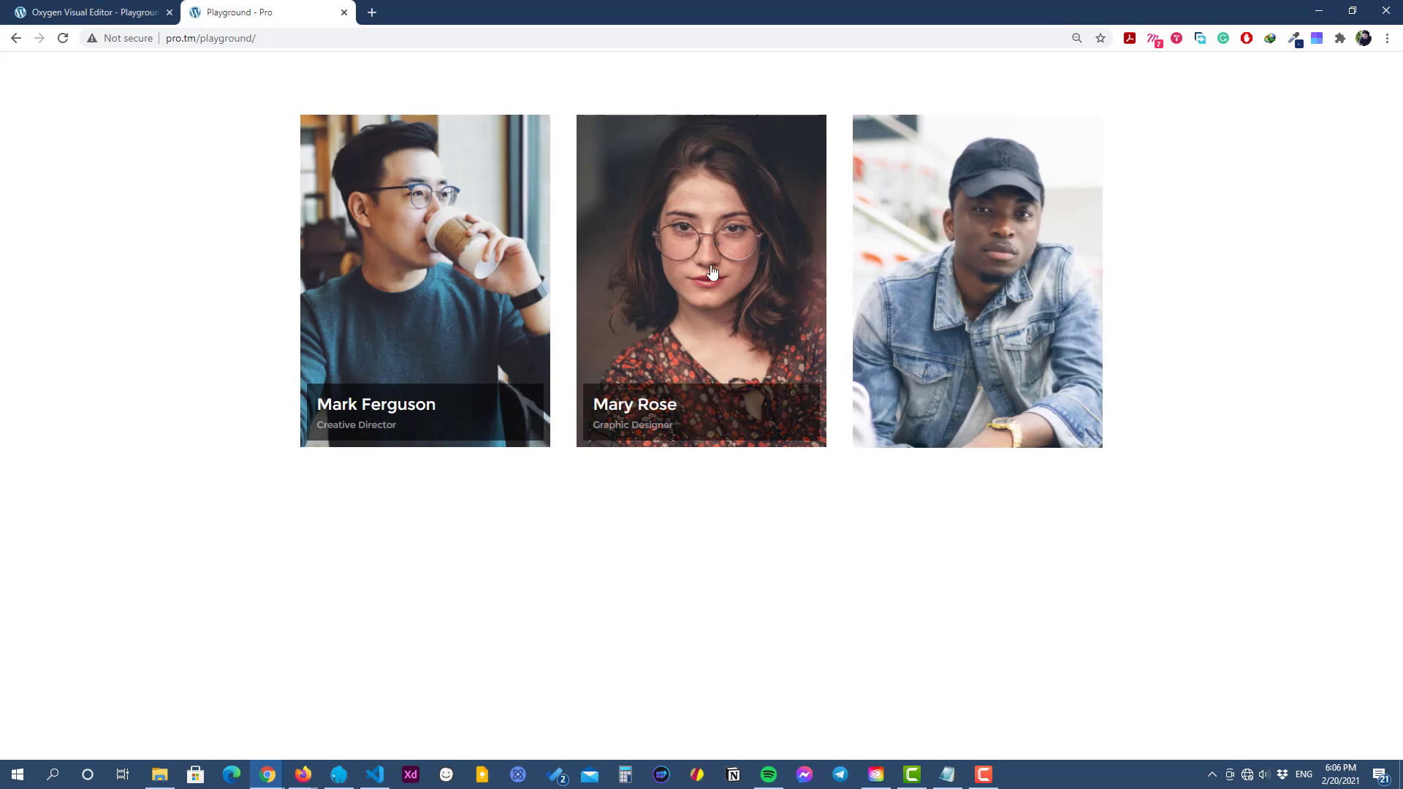
mouse_move(1023, 276)
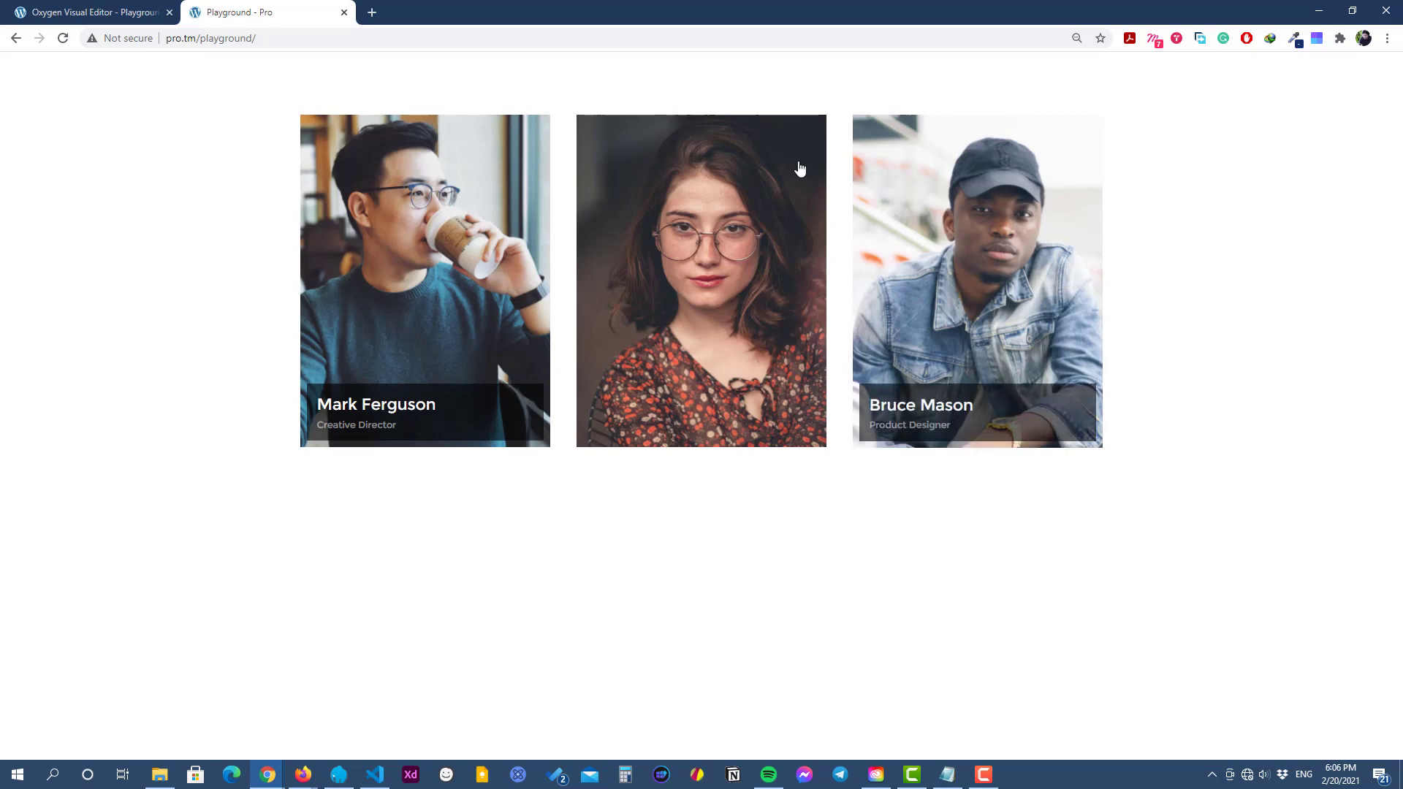
Add a new Columns element to the section below the existing cards in the Oxygen editor.
click(110, 12)
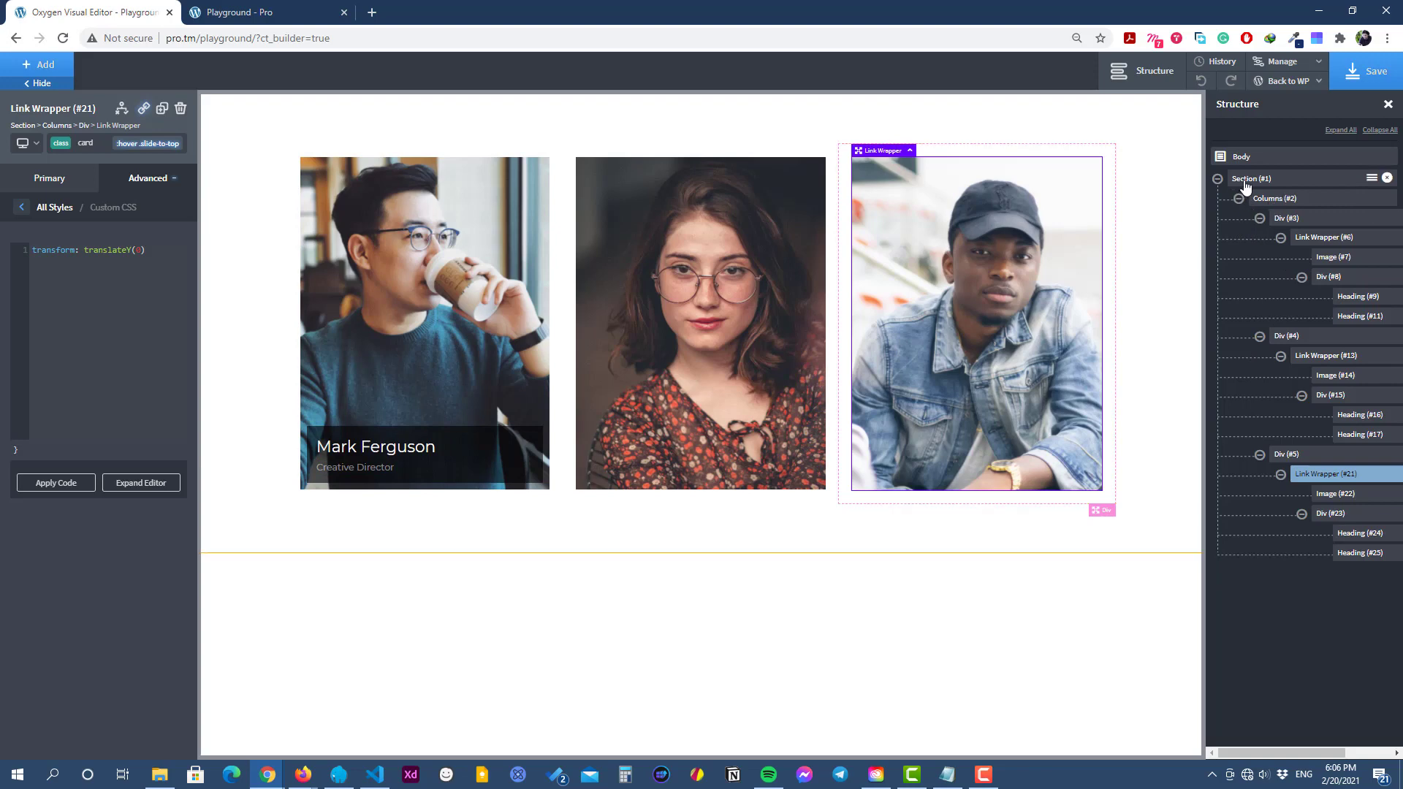
click(1250, 179)
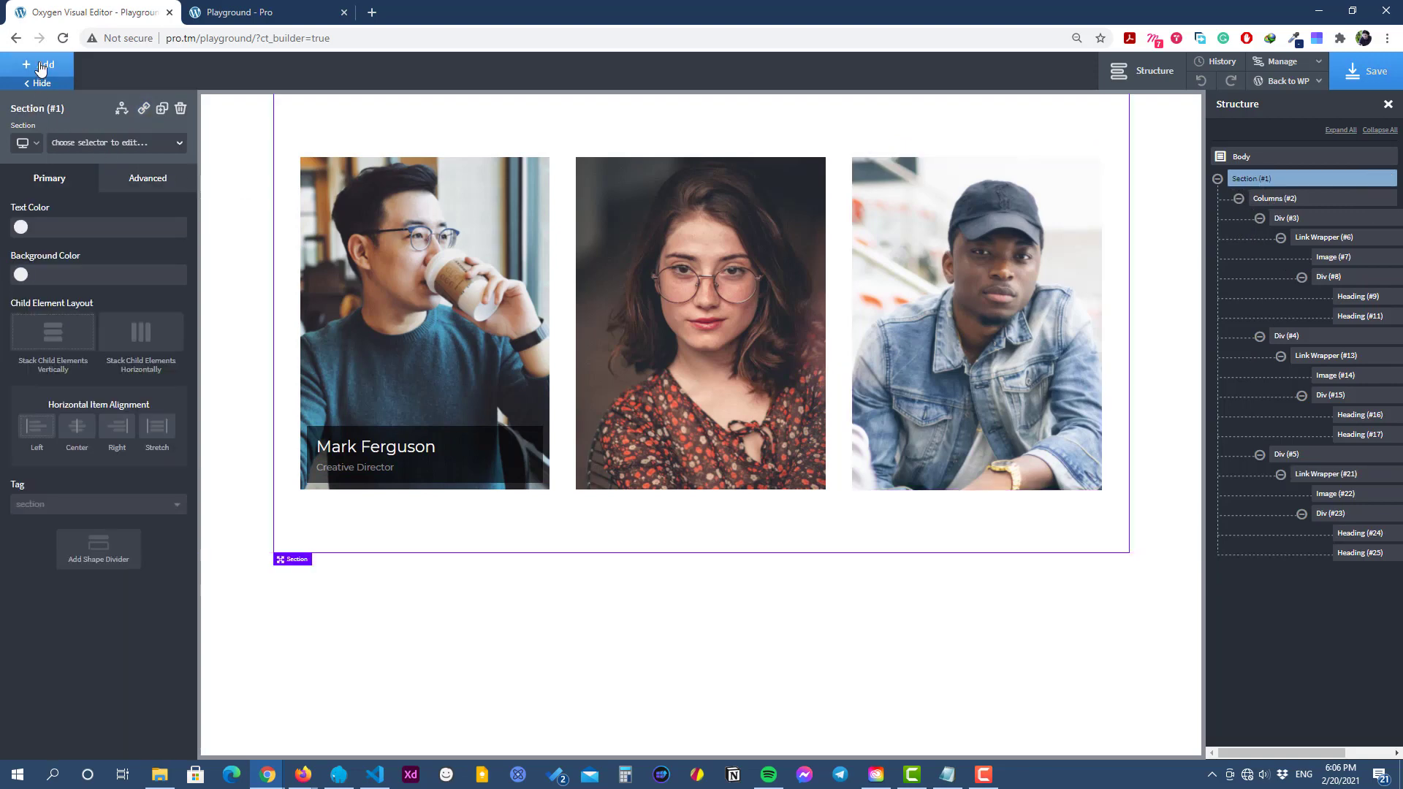
click(42, 67)
click(50, 242)
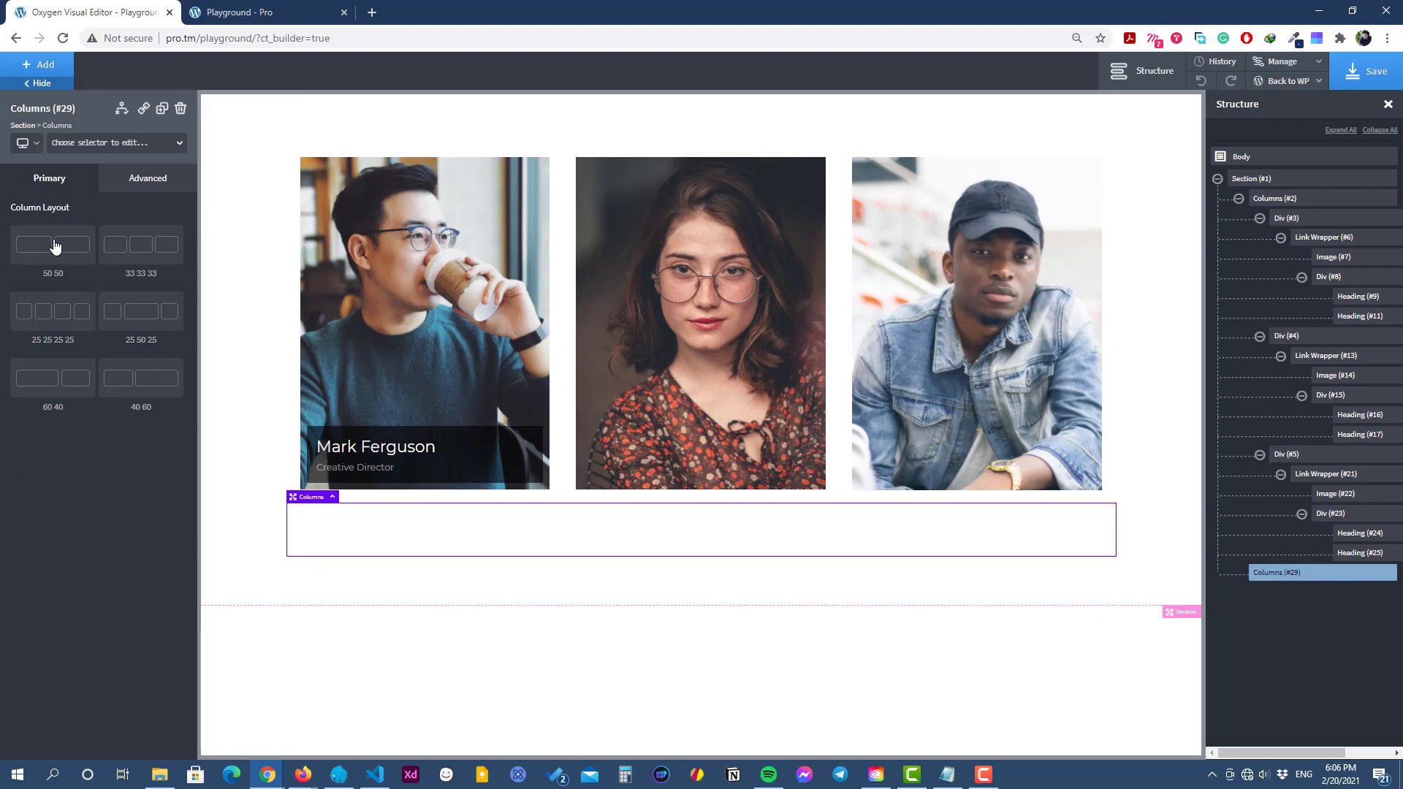
Give the new columns a 33 33 33 layout and move a duplicate of the first team card into their first column.
click(132, 254)
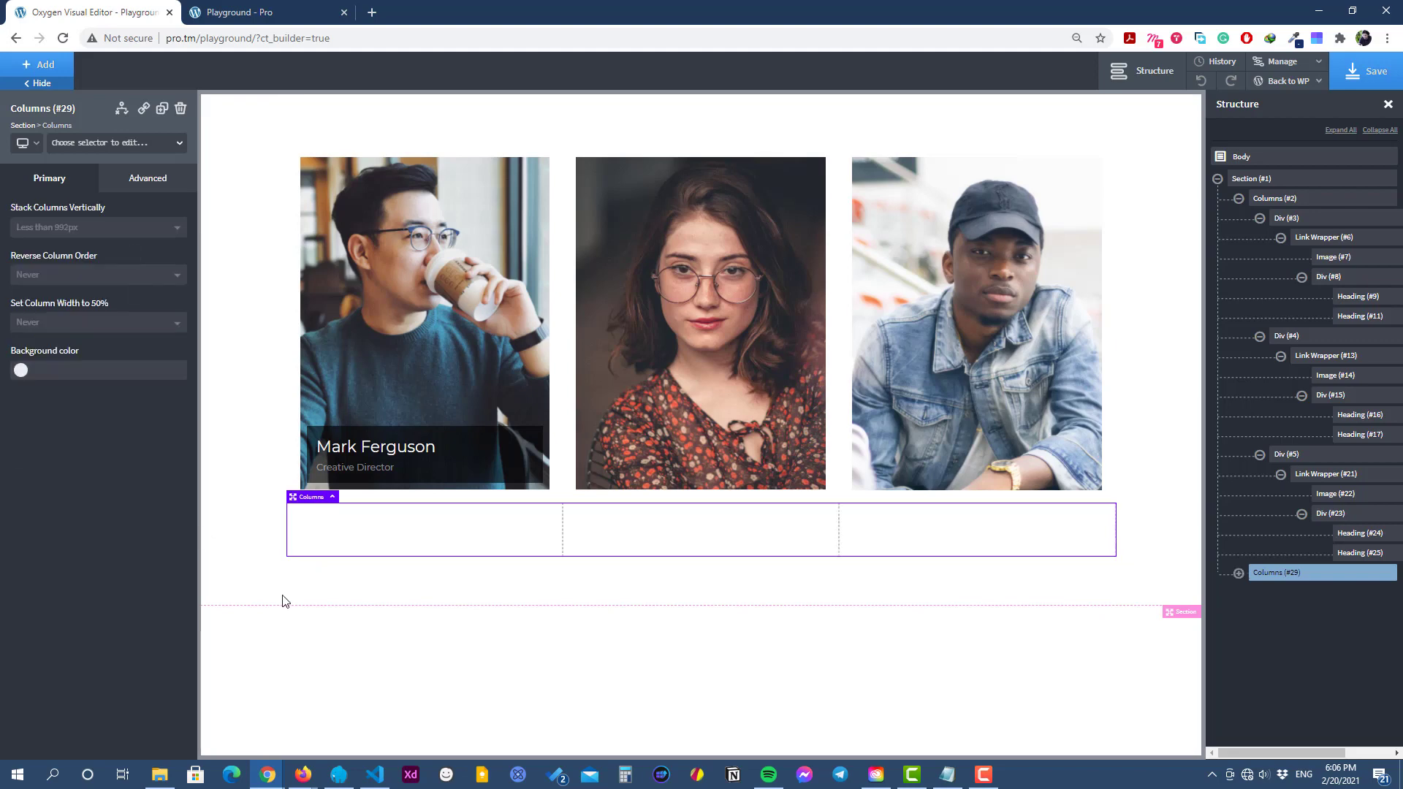
click(377, 207)
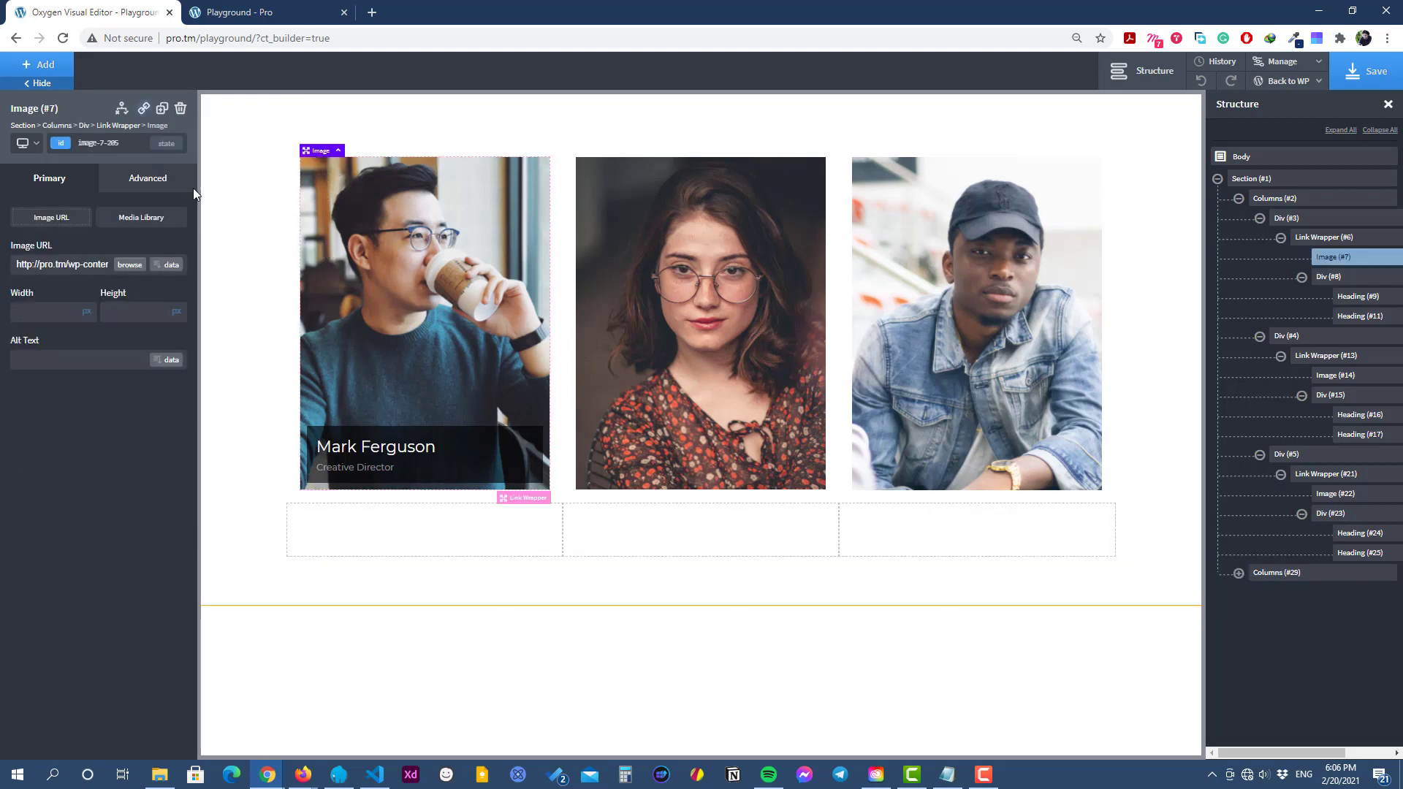
click(117, 126)
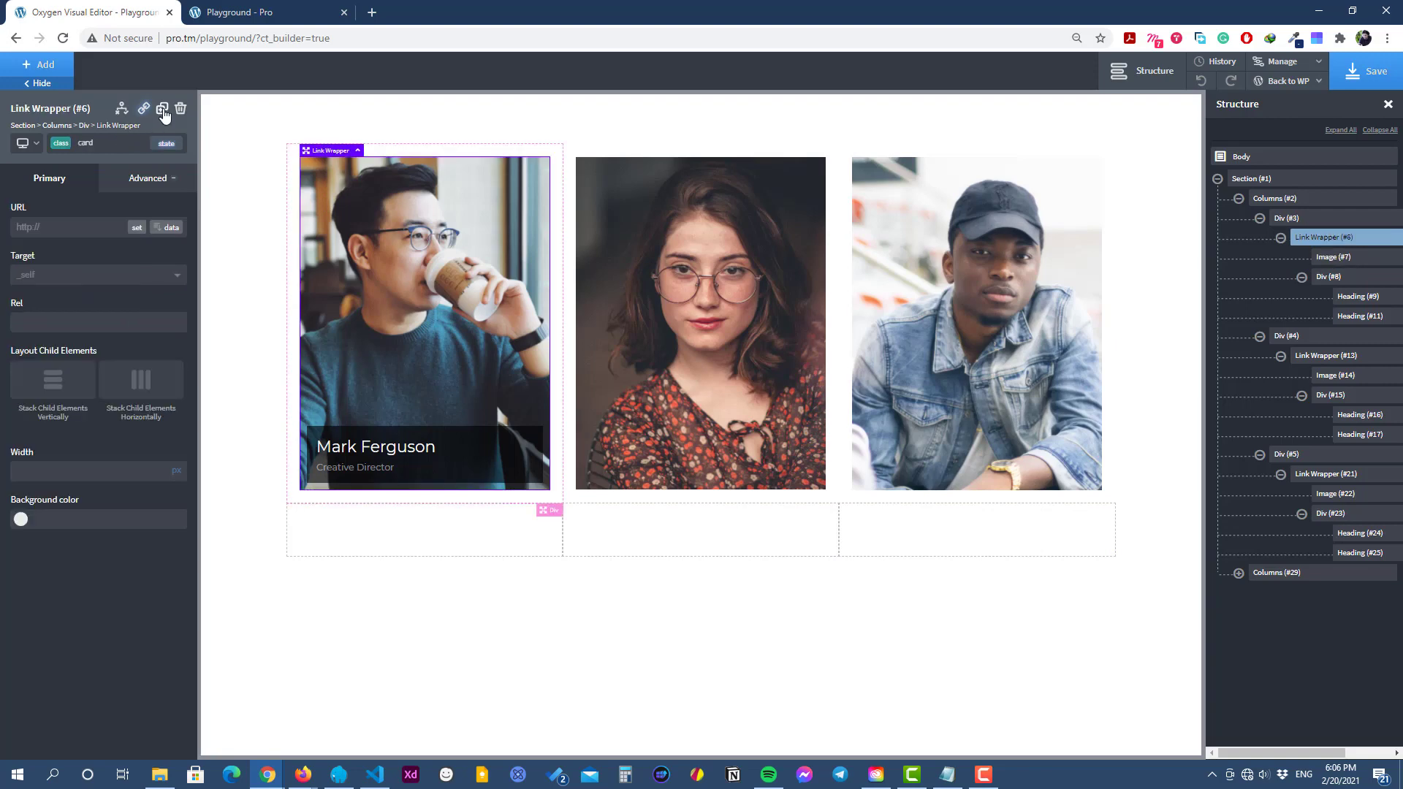
click(163, 111)
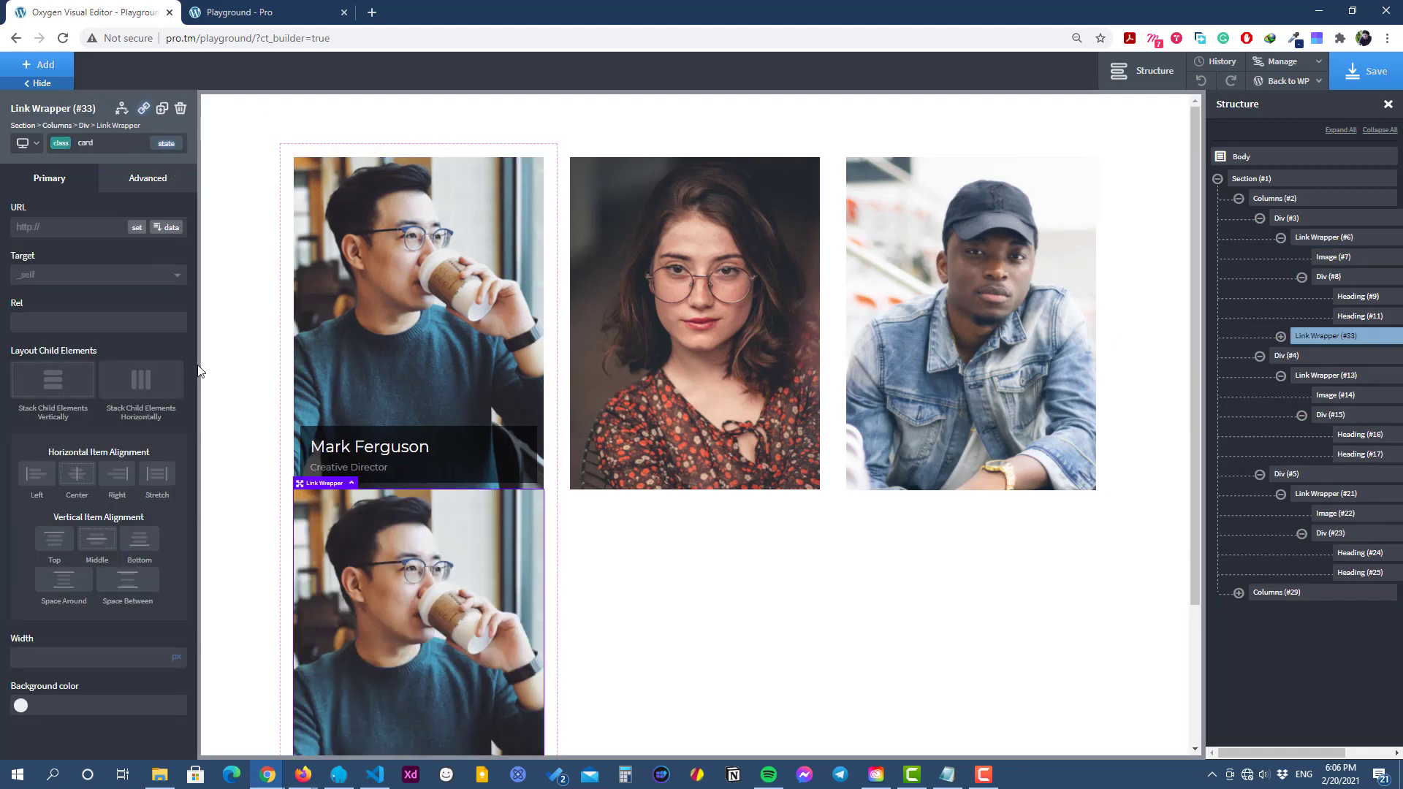
scroll(321, 529, down, 3)
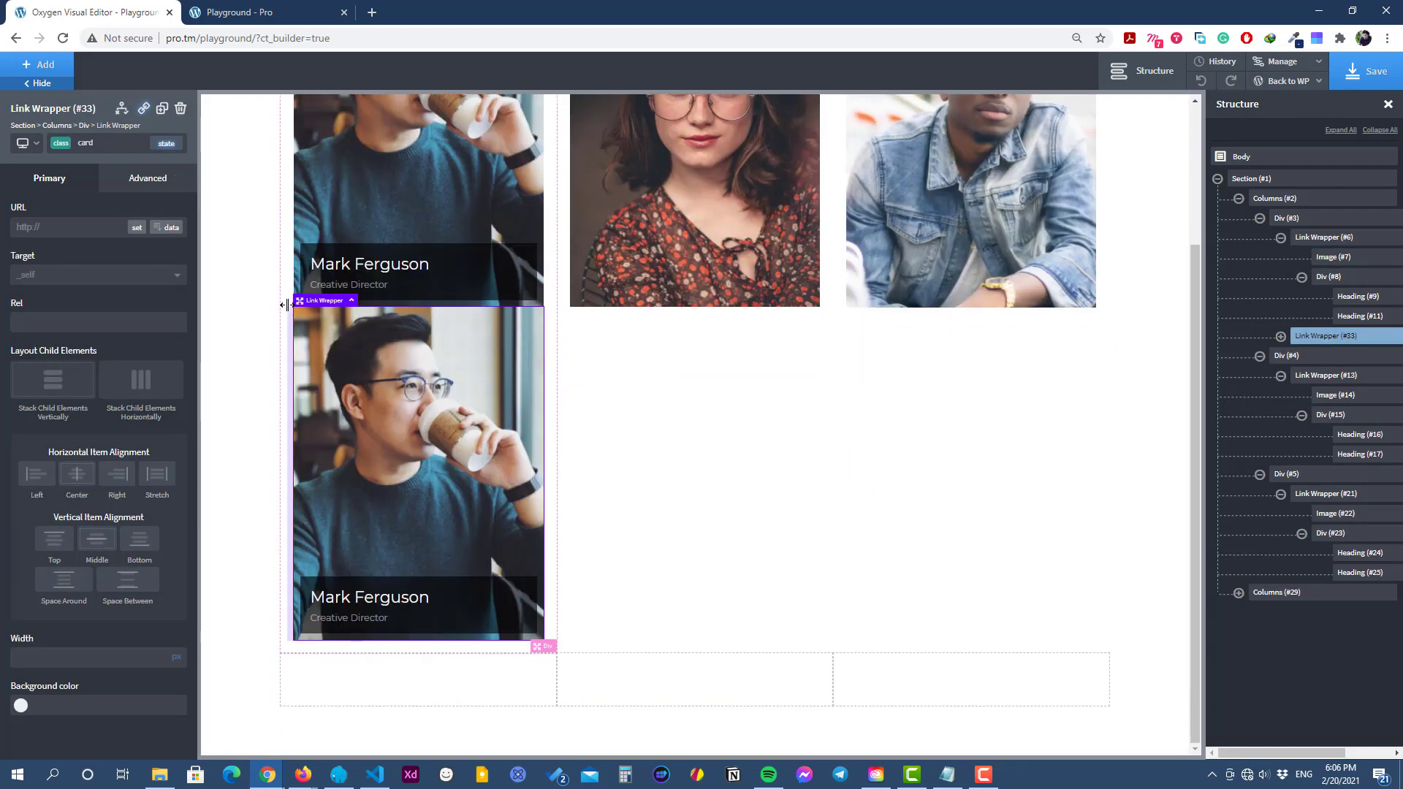
drag(327, 524, 354, 674)
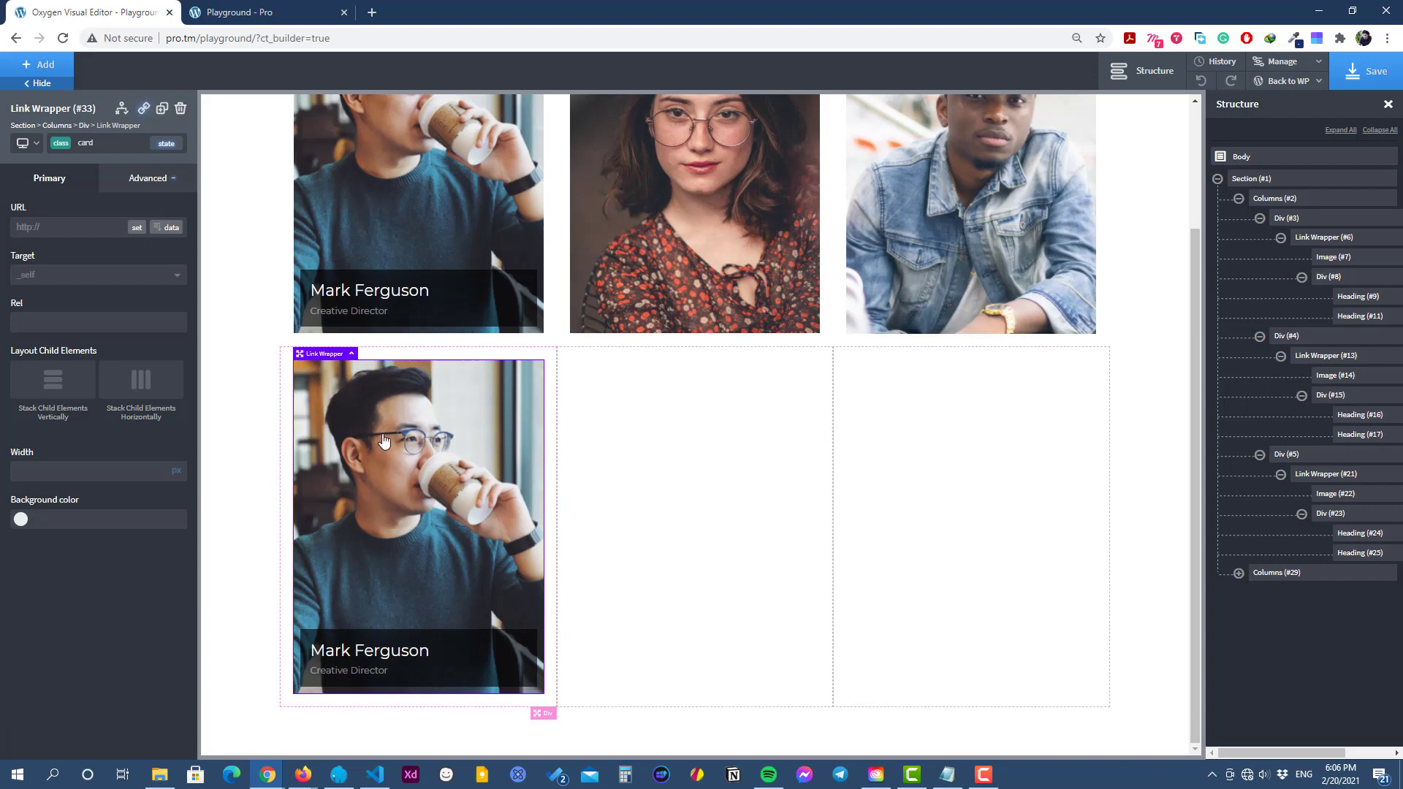
Replace the duplicated card's photo with the media library portrait of the short-haired man in a grey shirt.
click(380, 439)
click(138, 269)
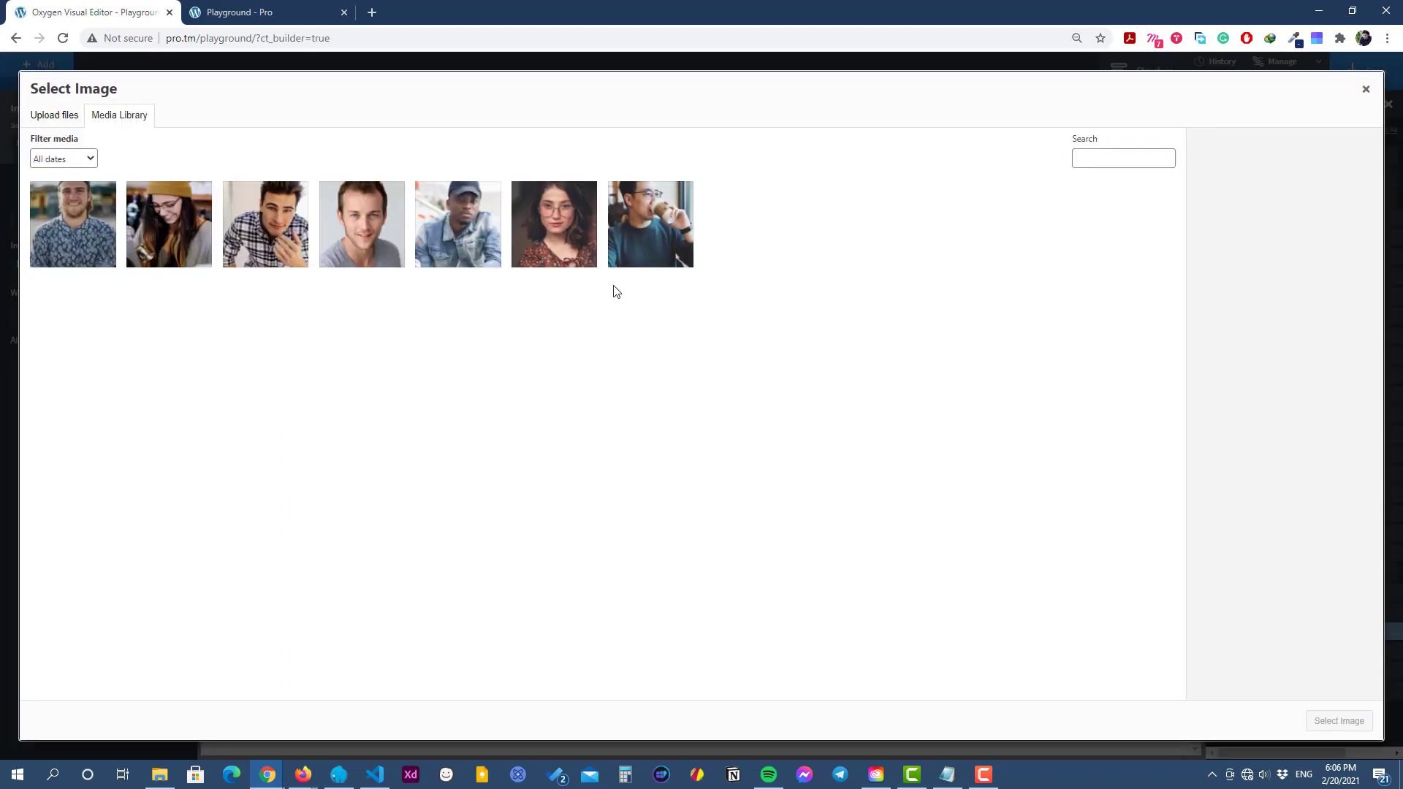
click(367, 242)
click(1338, 722)
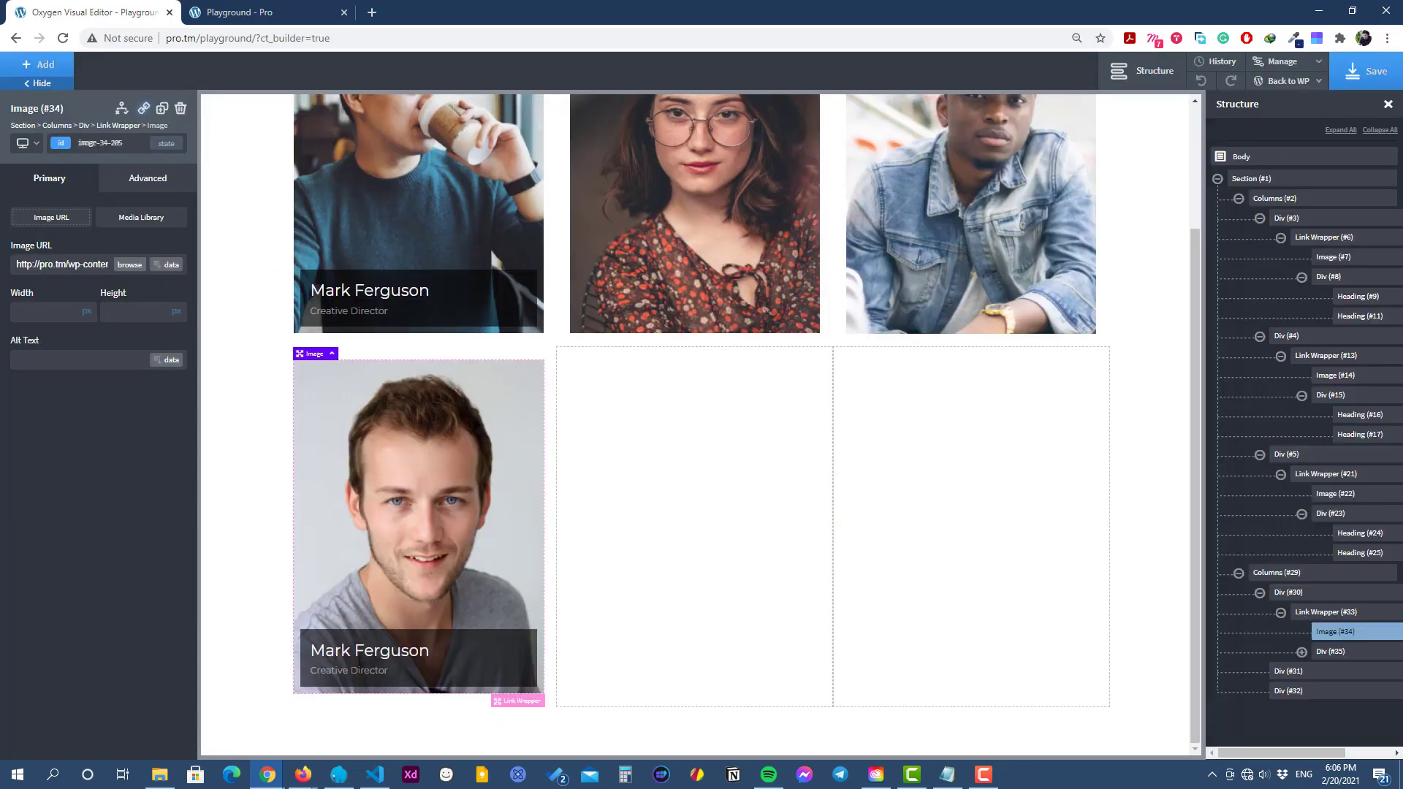
Replace the name on the duplicated card with the new team member's name and set the job title to "Web Developer".
key(alt+Tab)
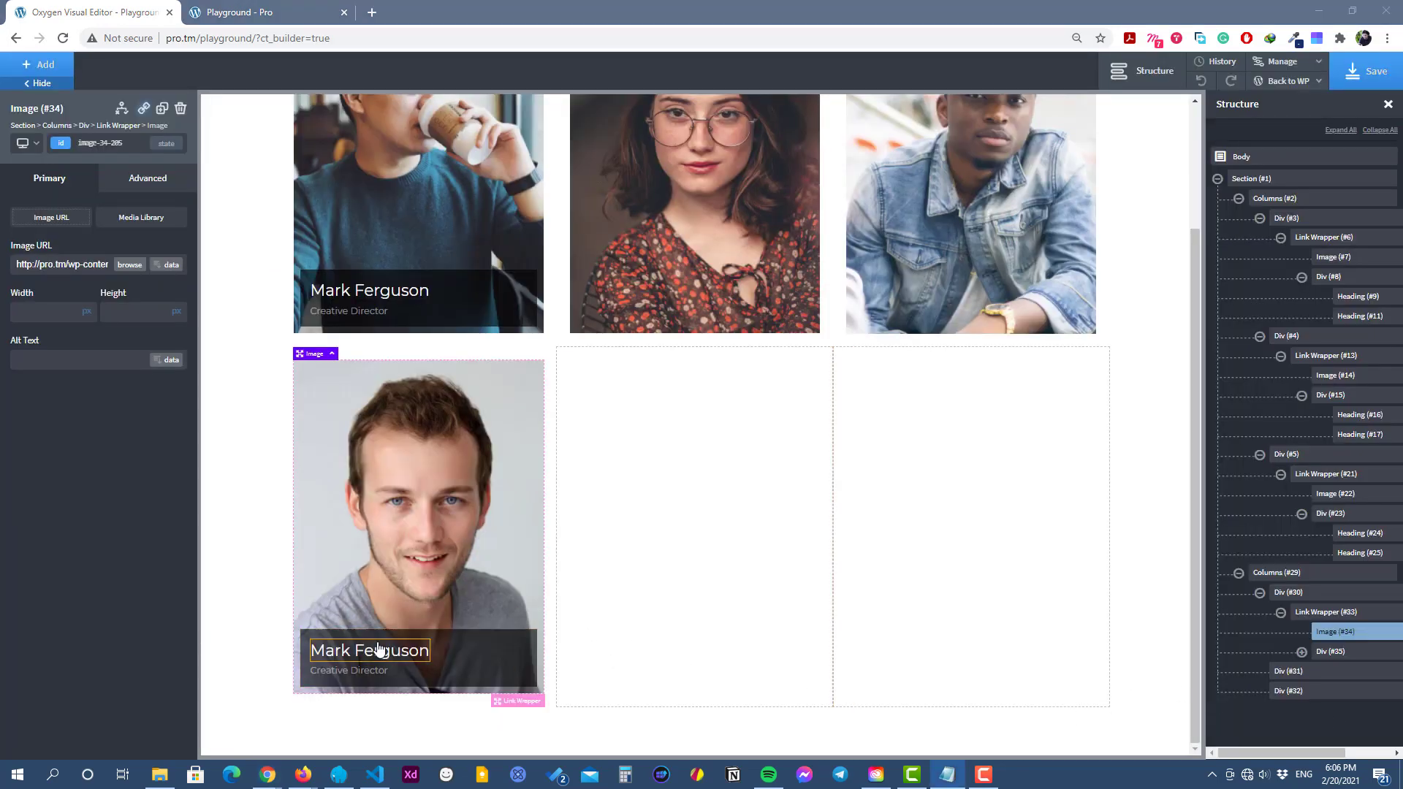
double_click(385, 651)
text(James Dean)
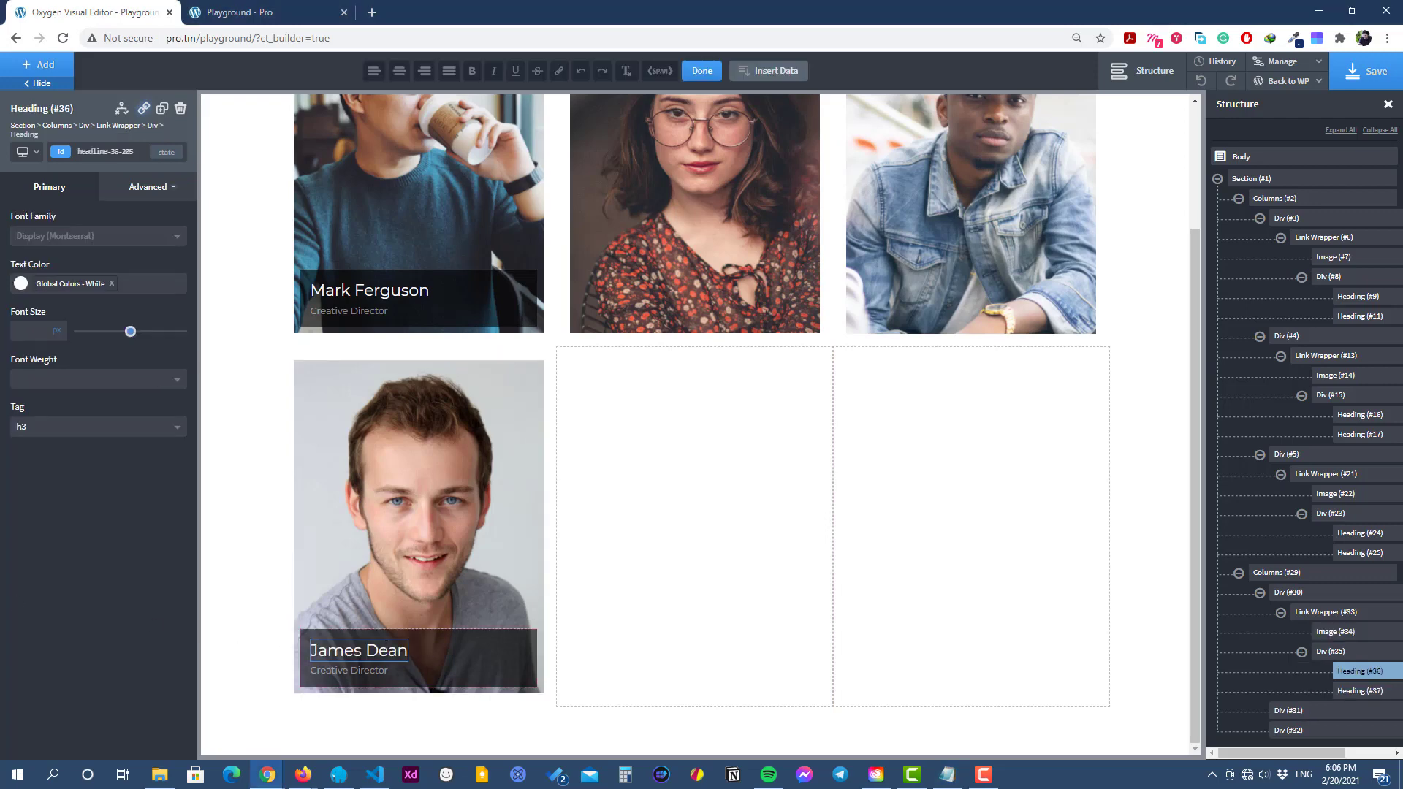
key(alt+Tab)
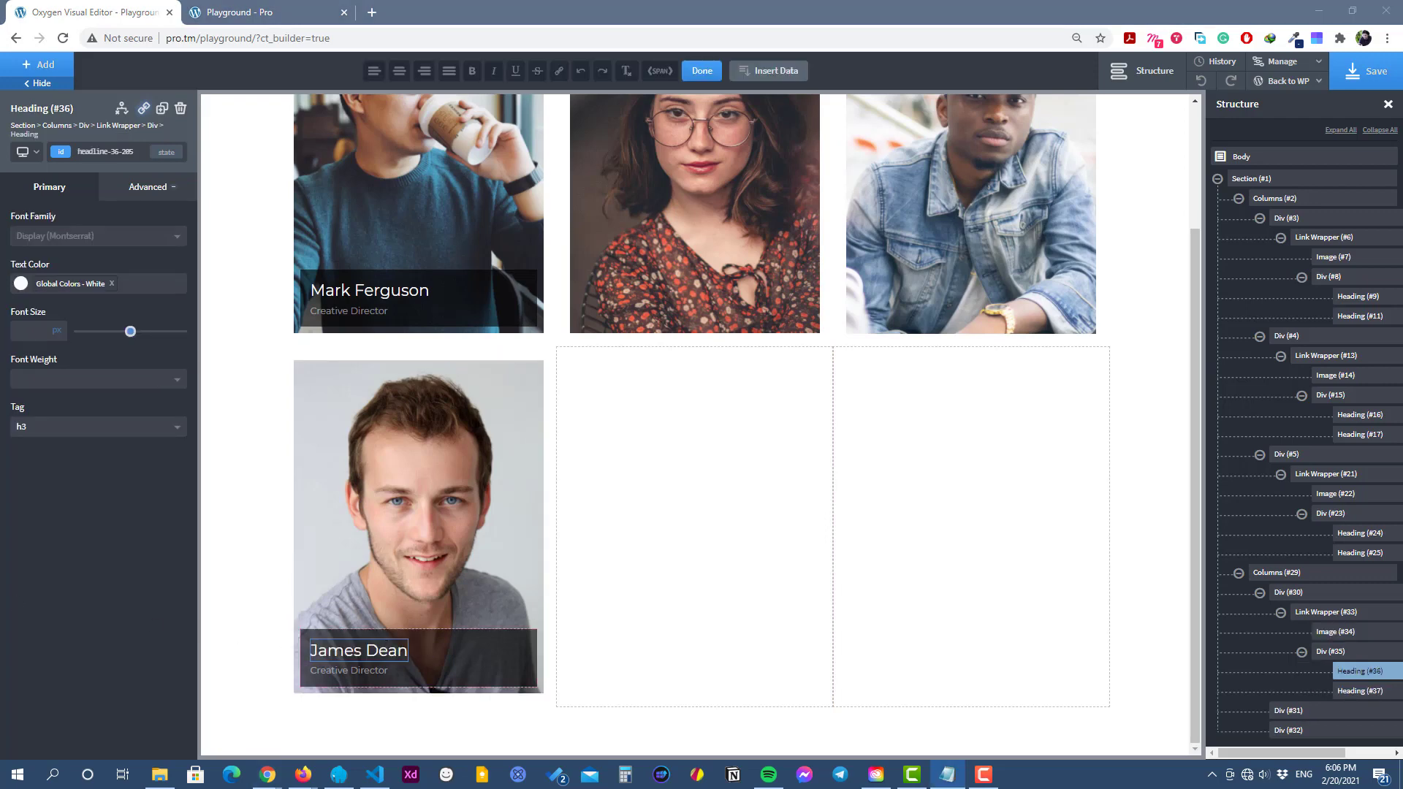
double_click(371, 671)
text(Web Developer)
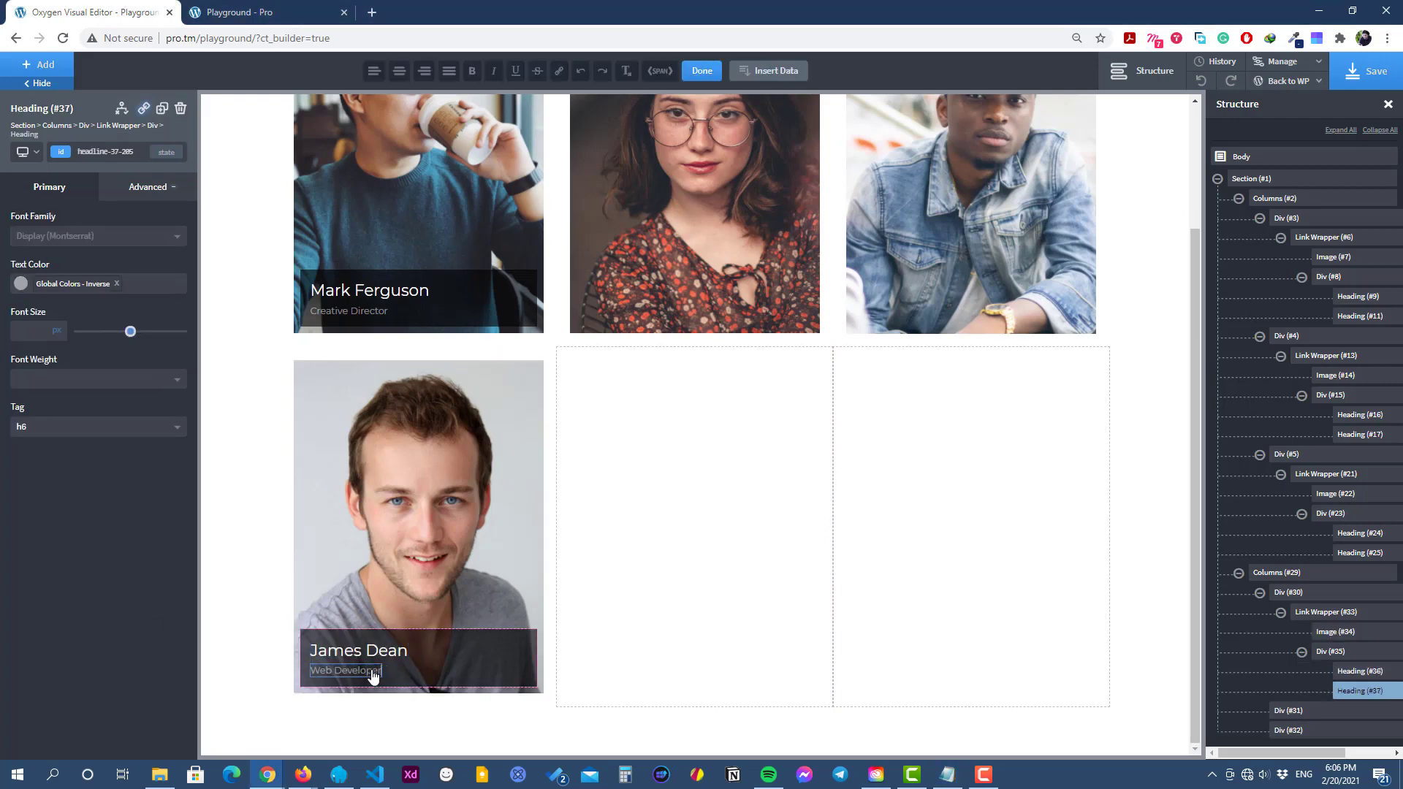
click(262, 433)
Add a new class "slide-to-right" to the overlay div of the second-row card.
click(400, 439)
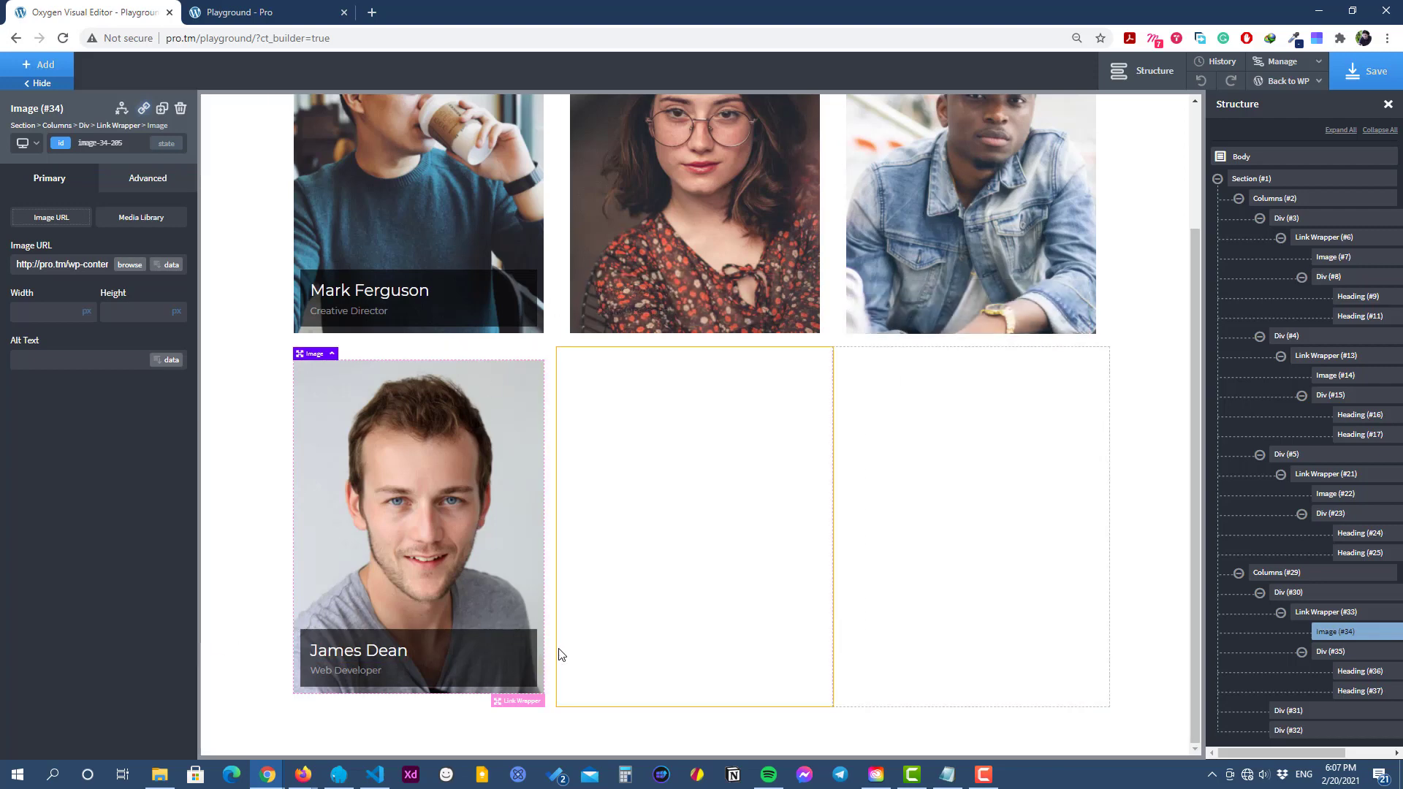
click(484, 665)
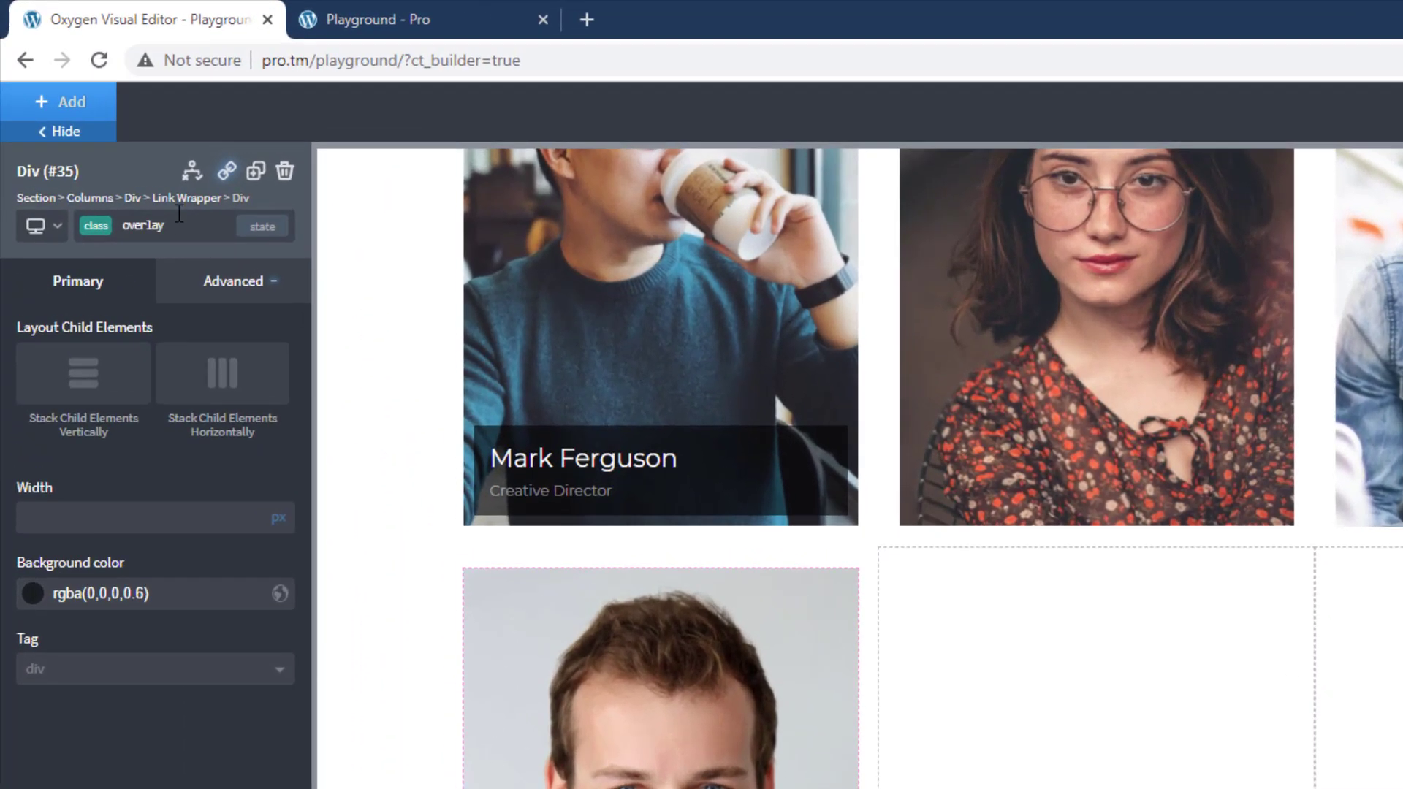
click(180, 227)
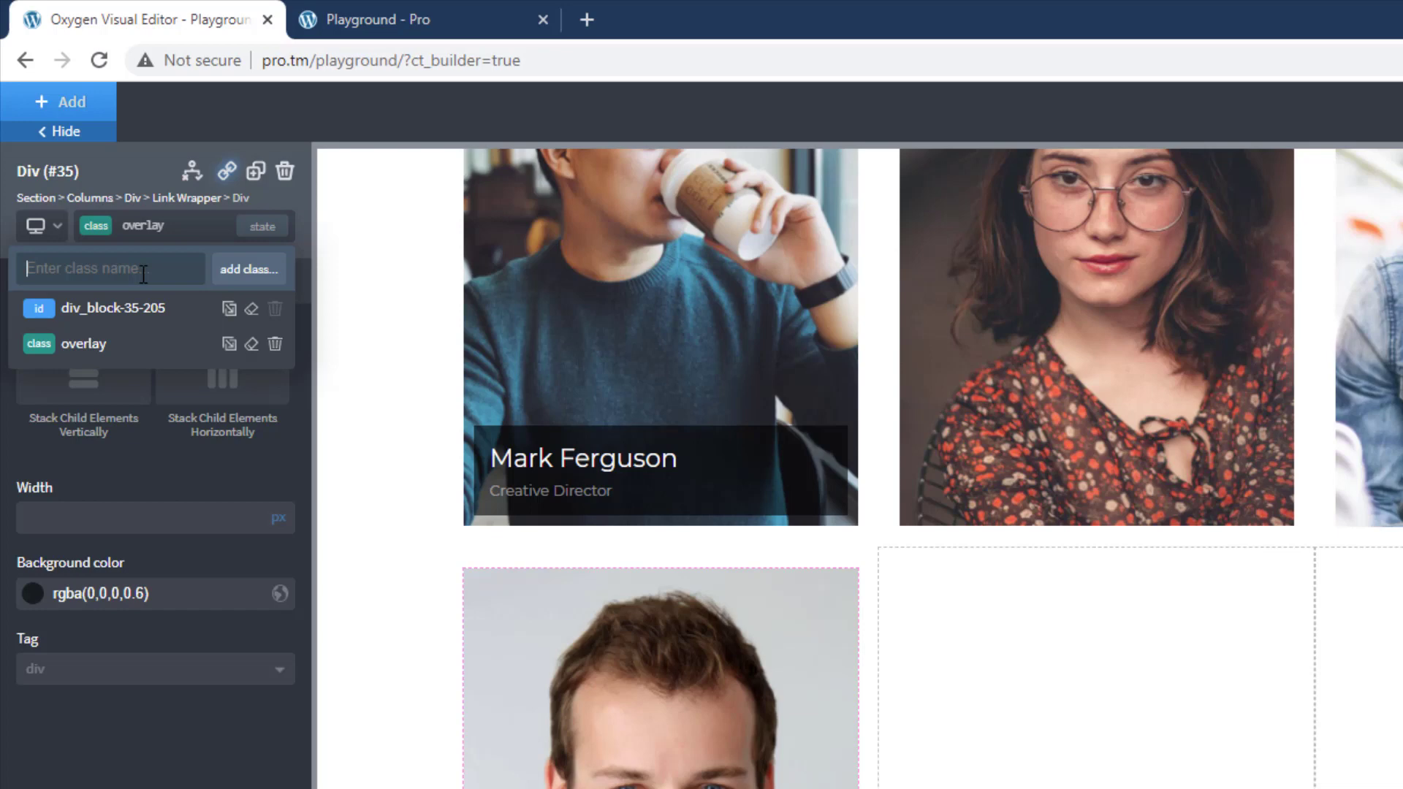
text(slide-to-)
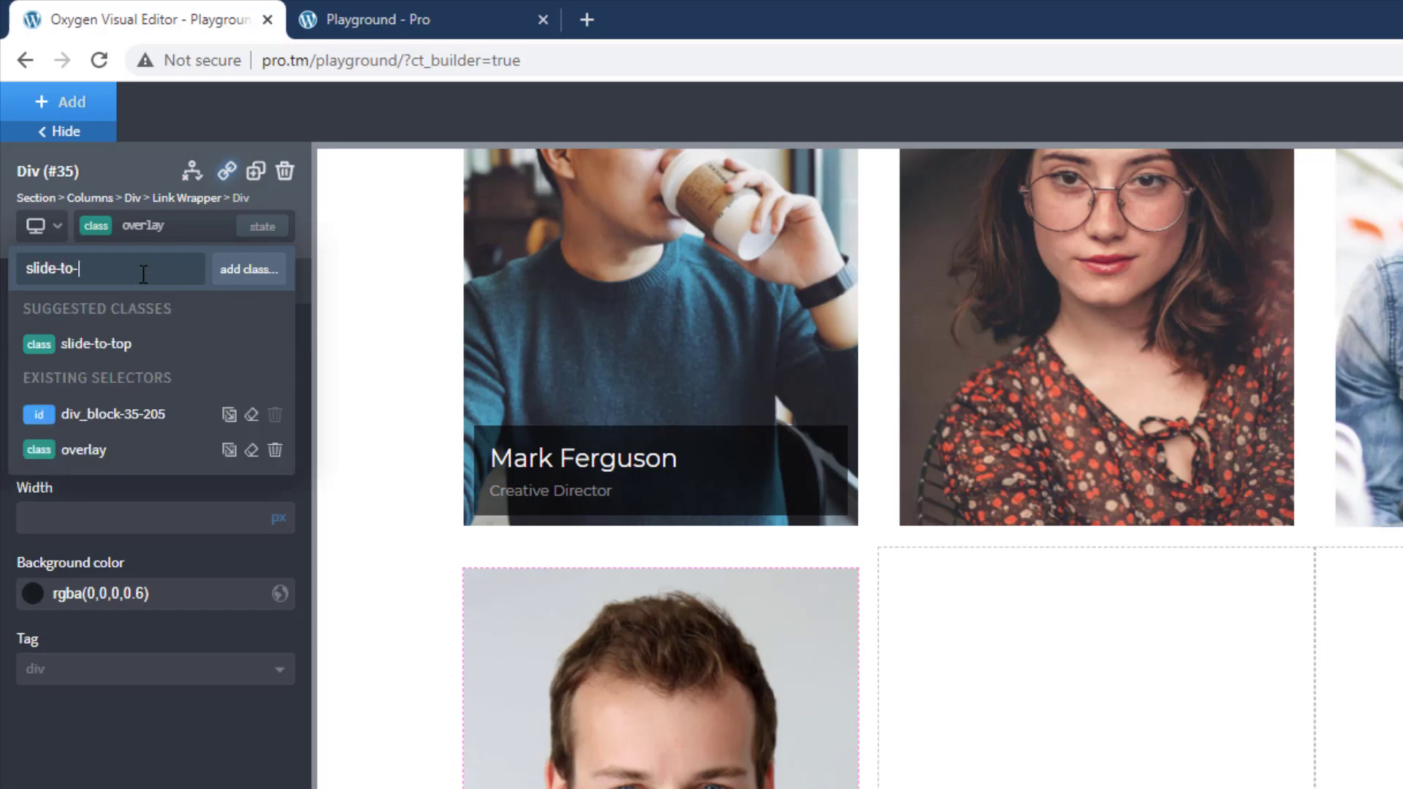
text(right)
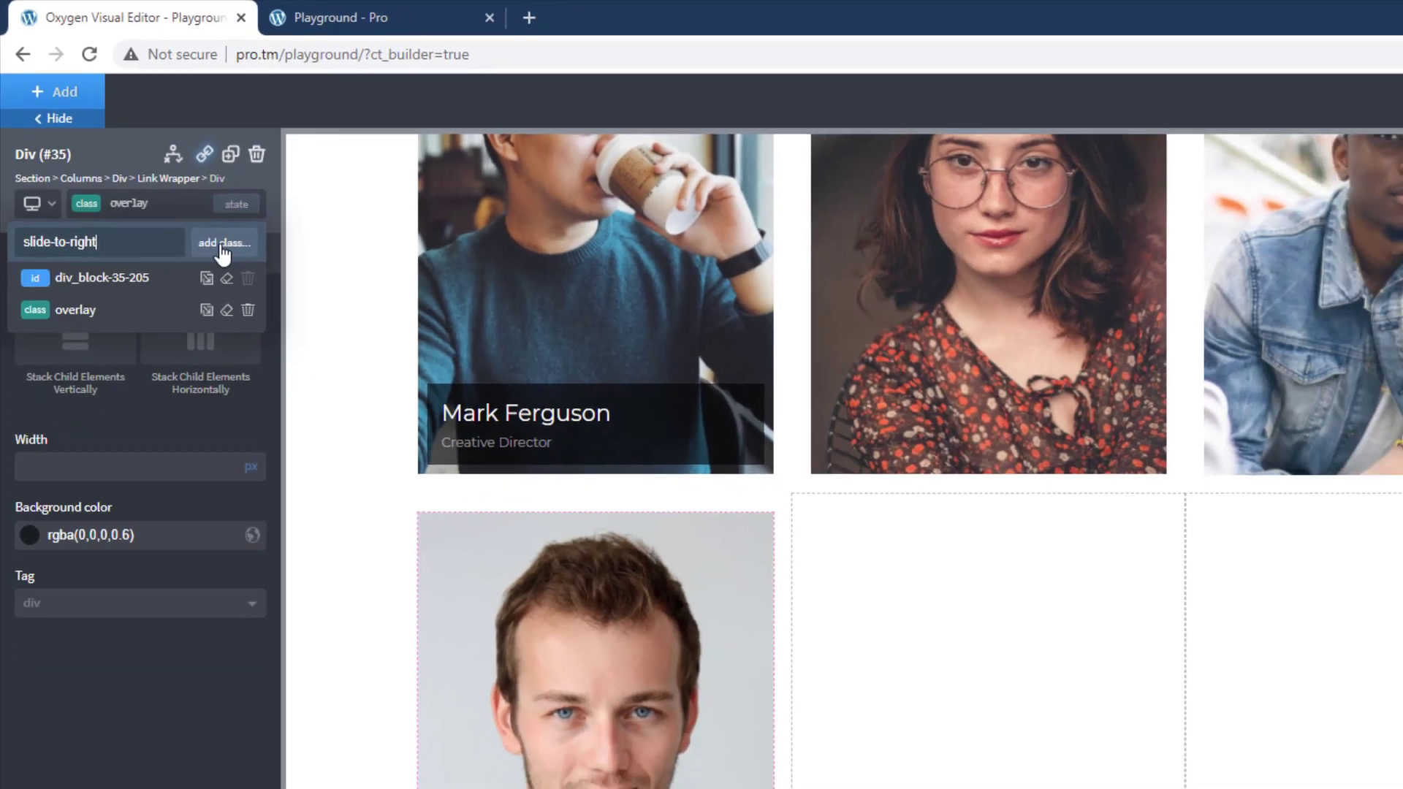
click(248, 268)
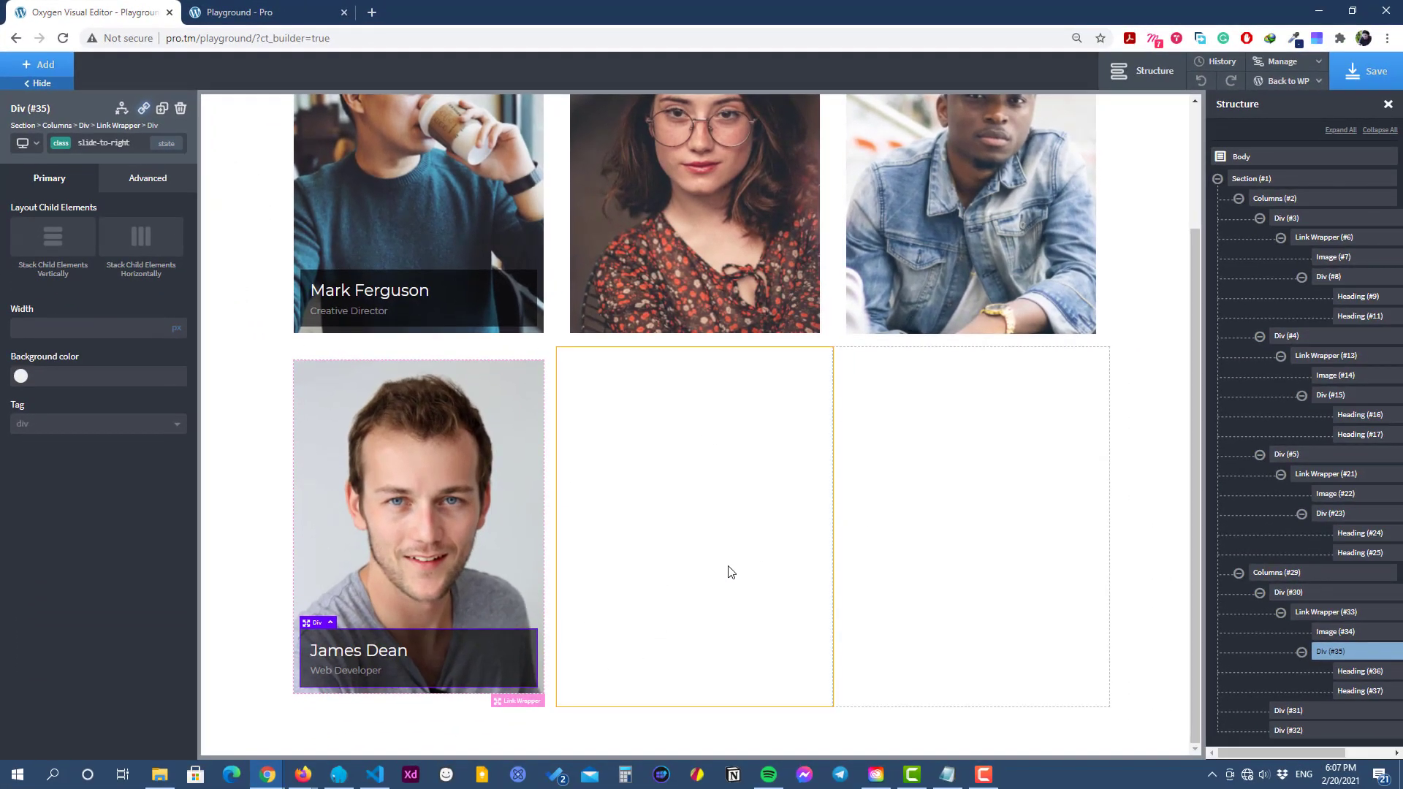
Set the opacity of the overlay's slide-to-right class to 0.
click(141, 182)
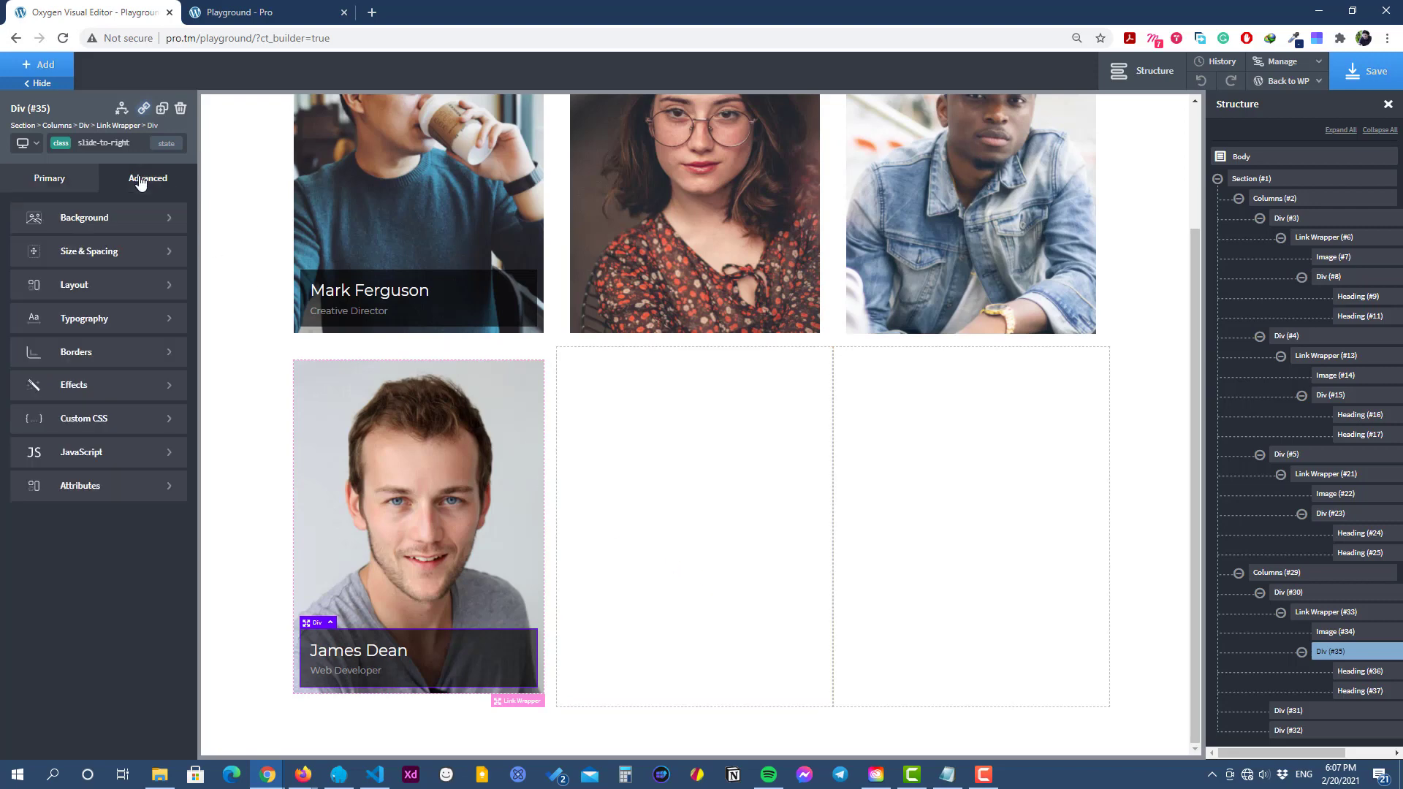
click(87, 385)
click(73, 281)
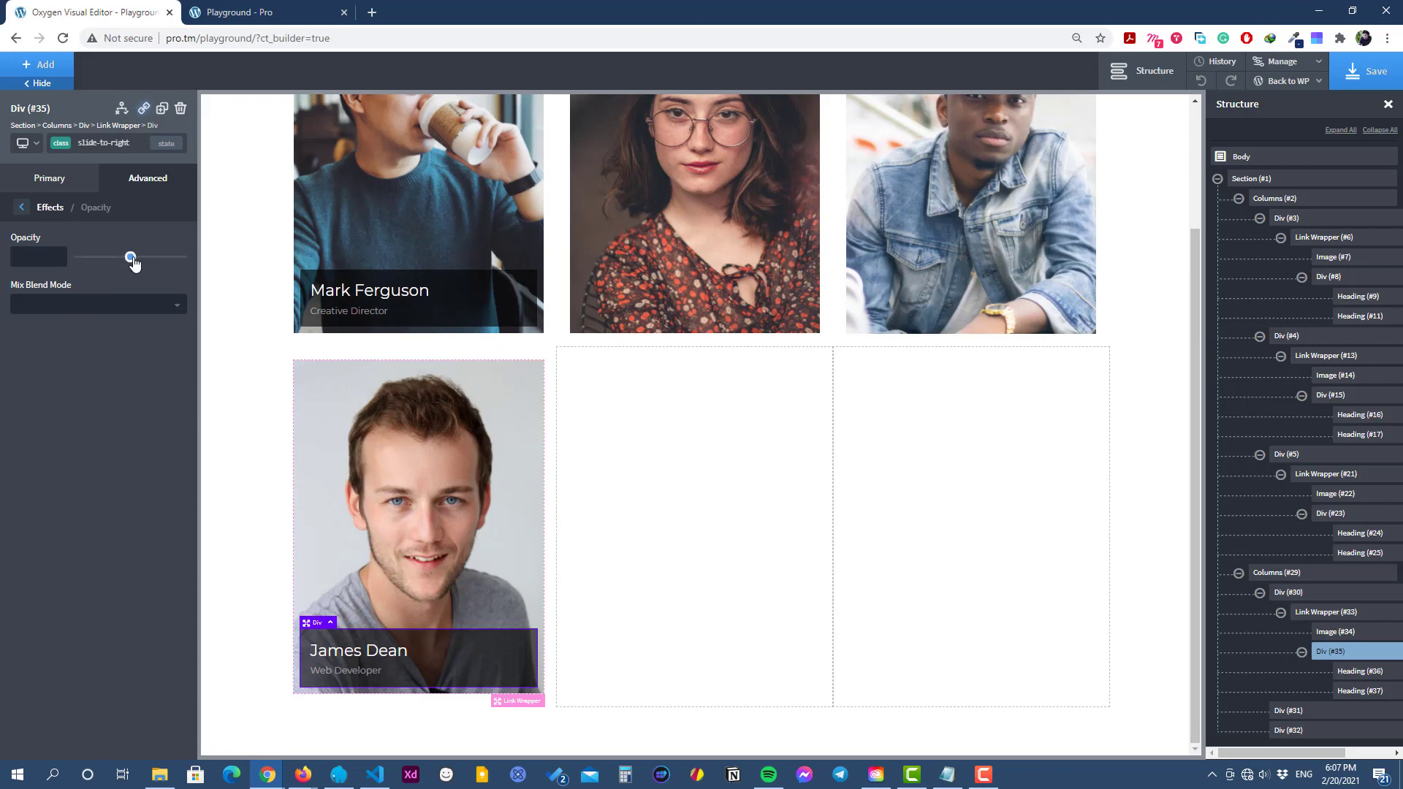
drag(132, 261, 62, 268)
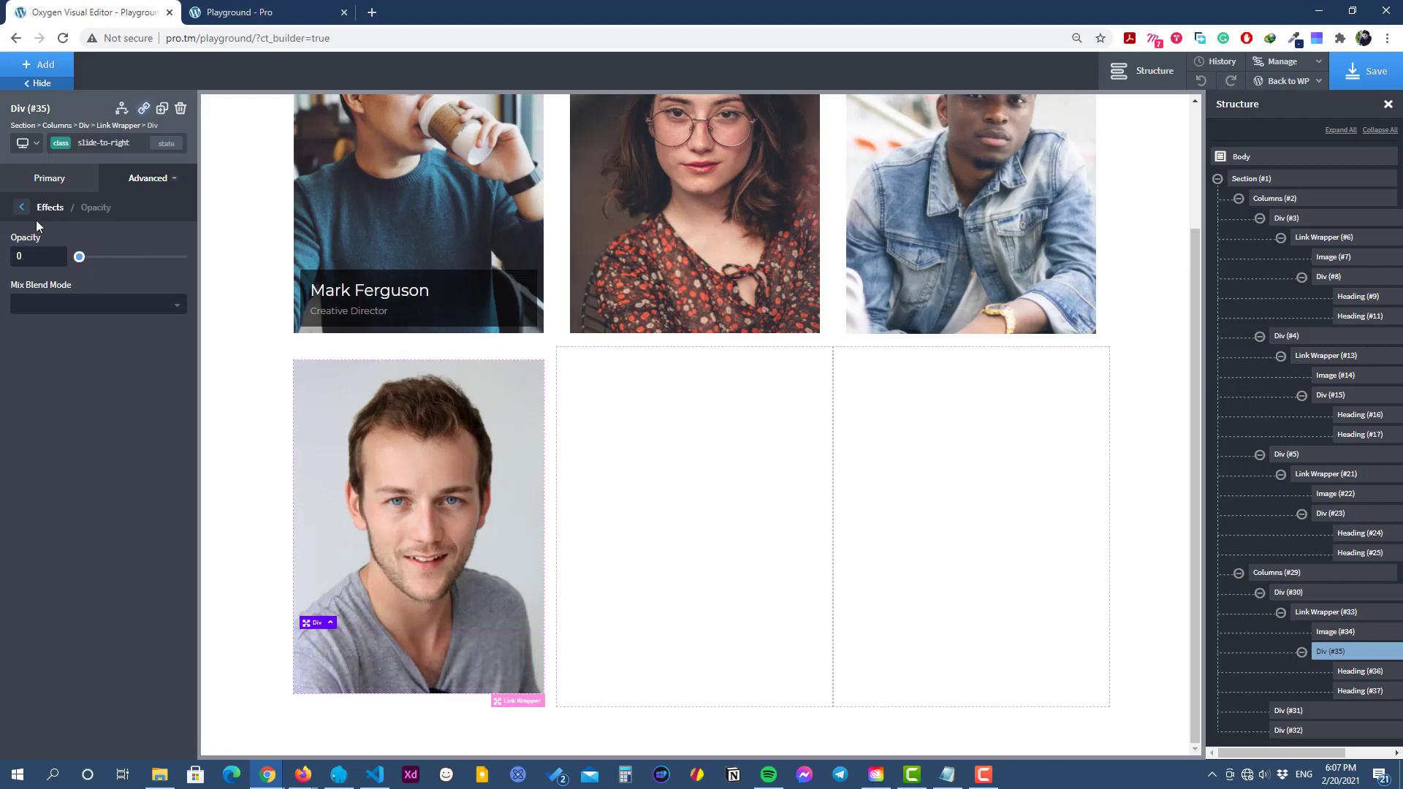
click(22, 207)
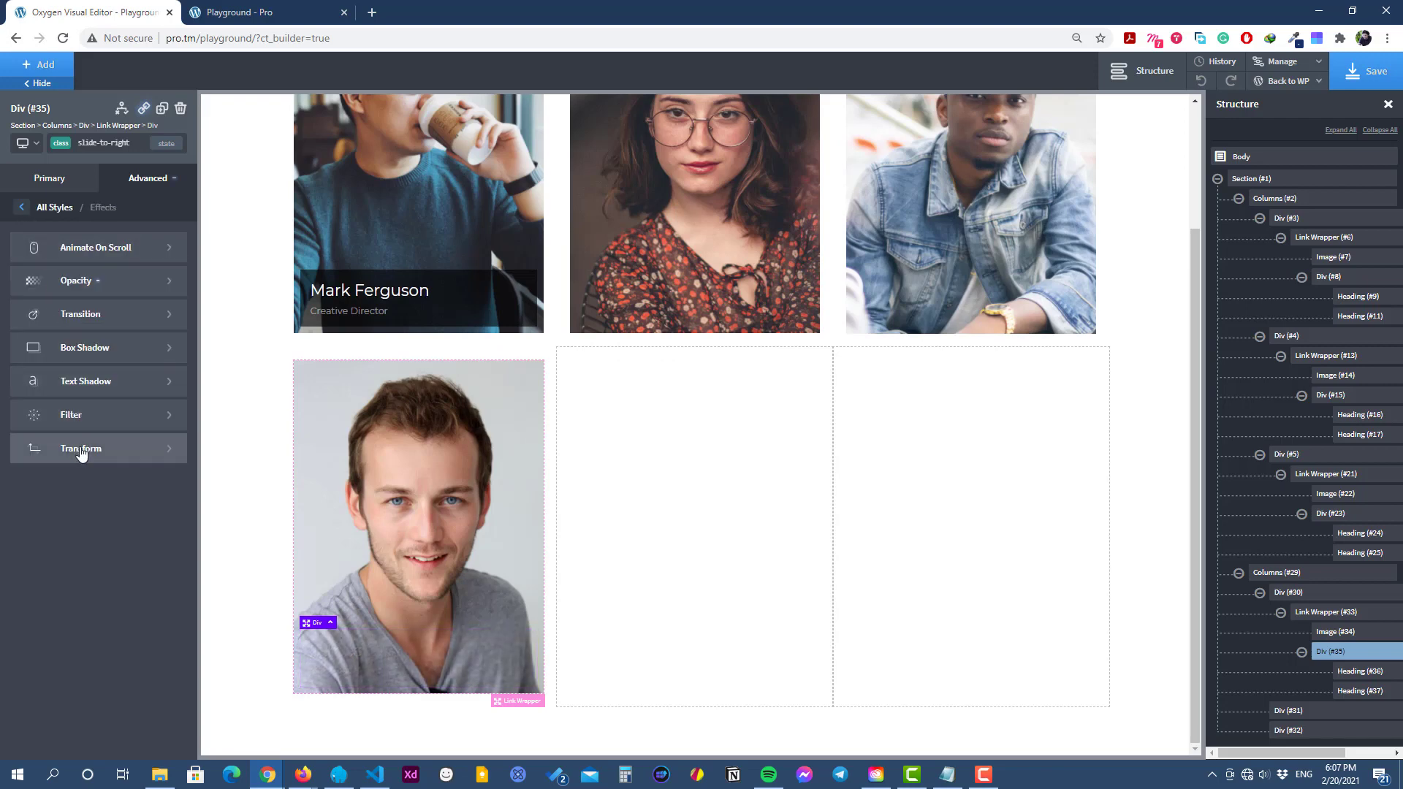
Add a translate transform to the slide-to-right class with Translate X set to -100%.
click(82, 448)
click(70, 249)
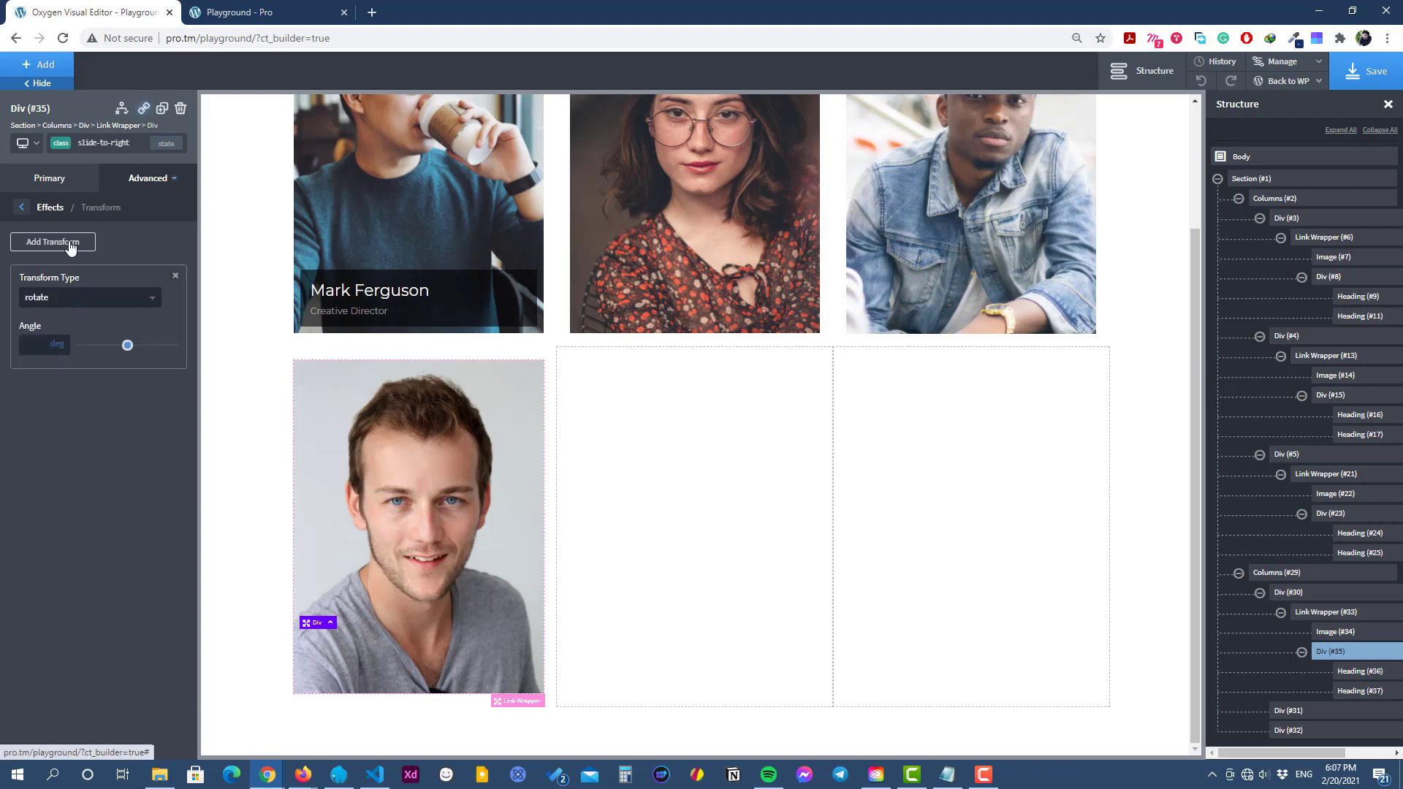
click(69, 297)
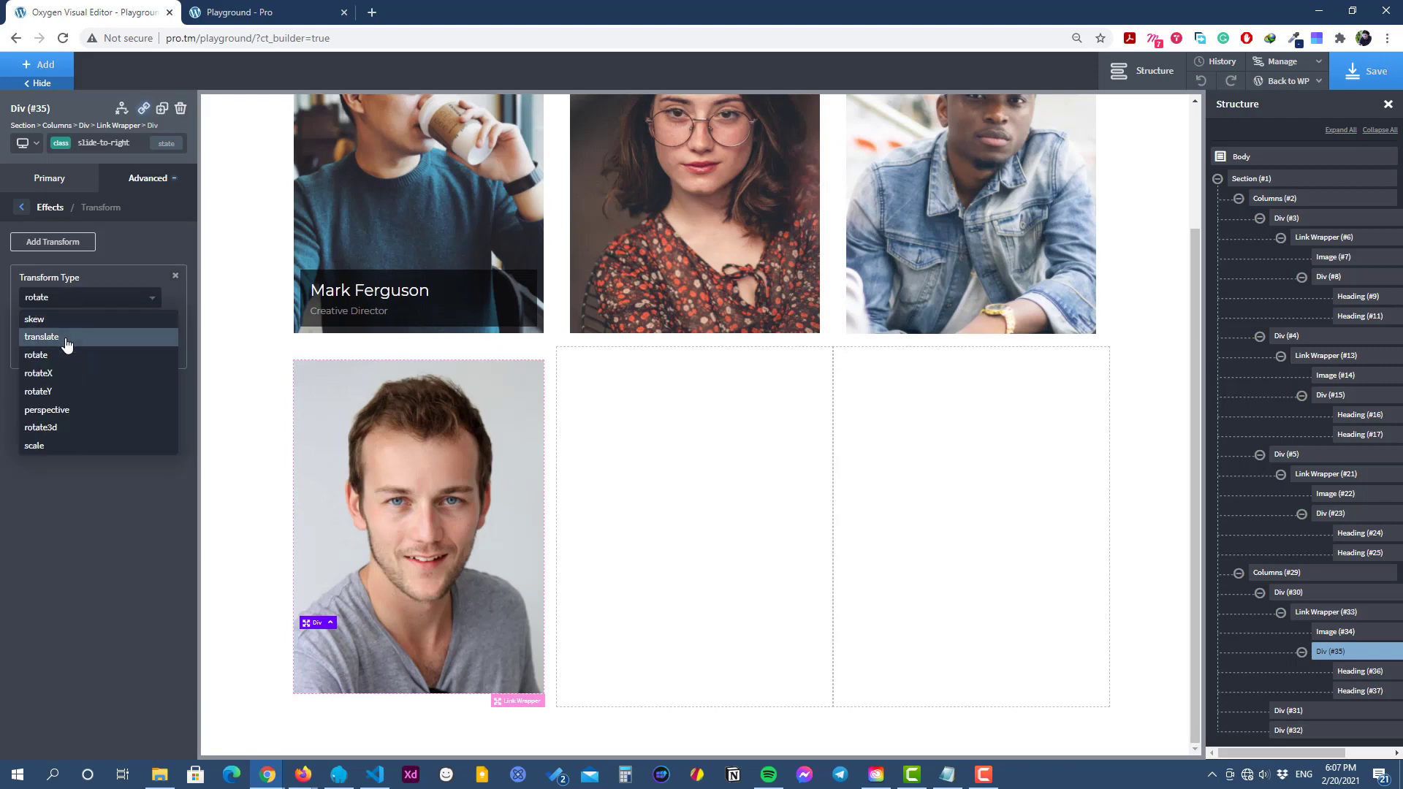
click(67, 338)
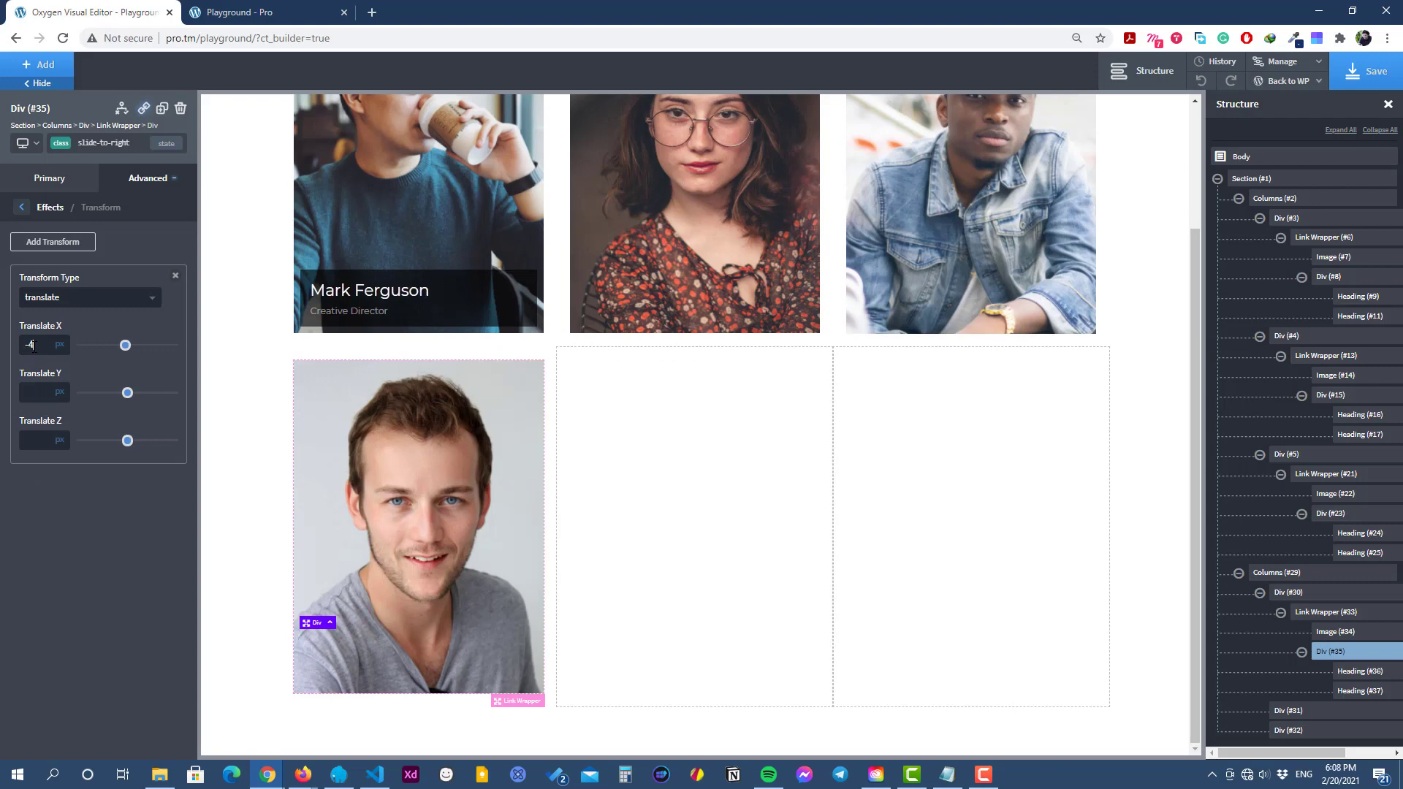
text(-100)
click(60, 345)
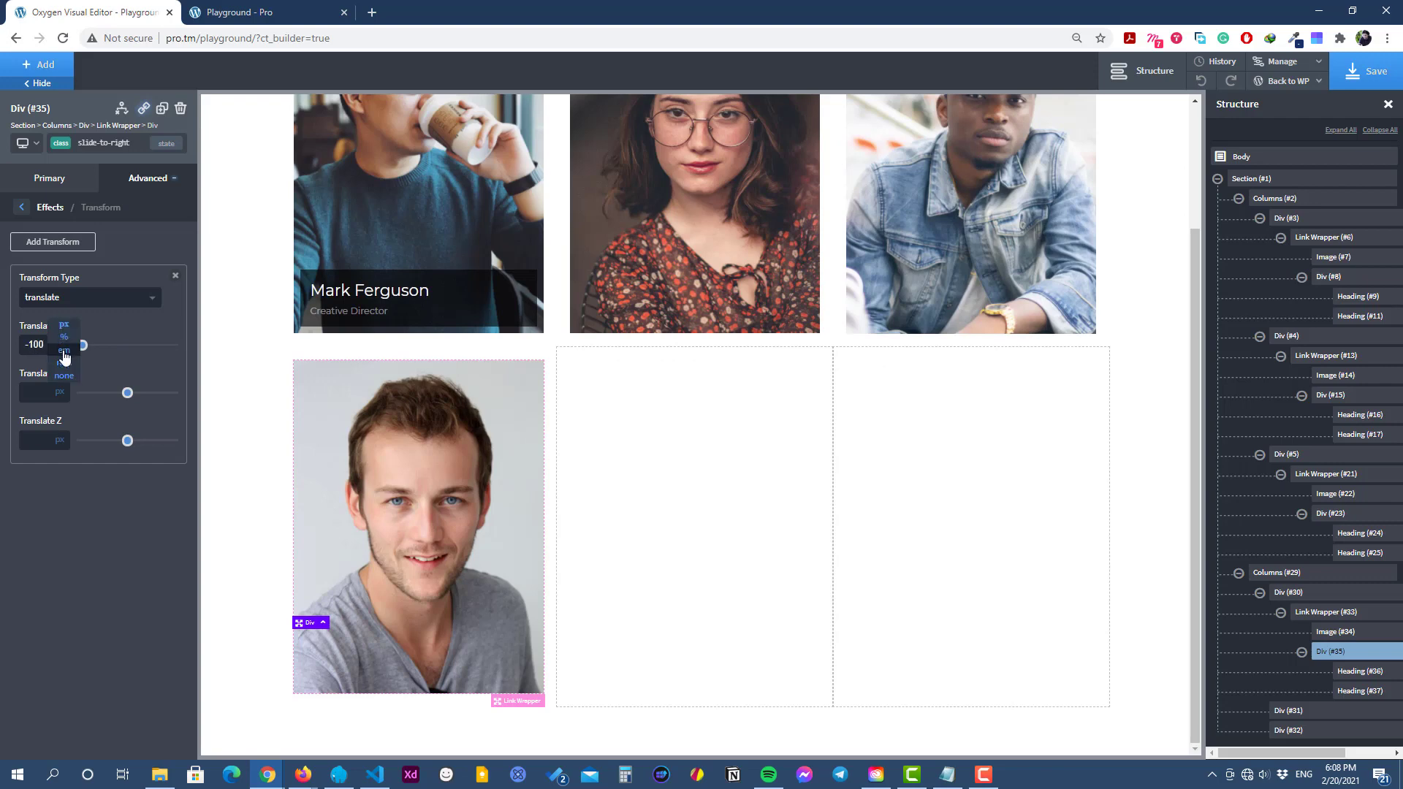
click(71, 344)
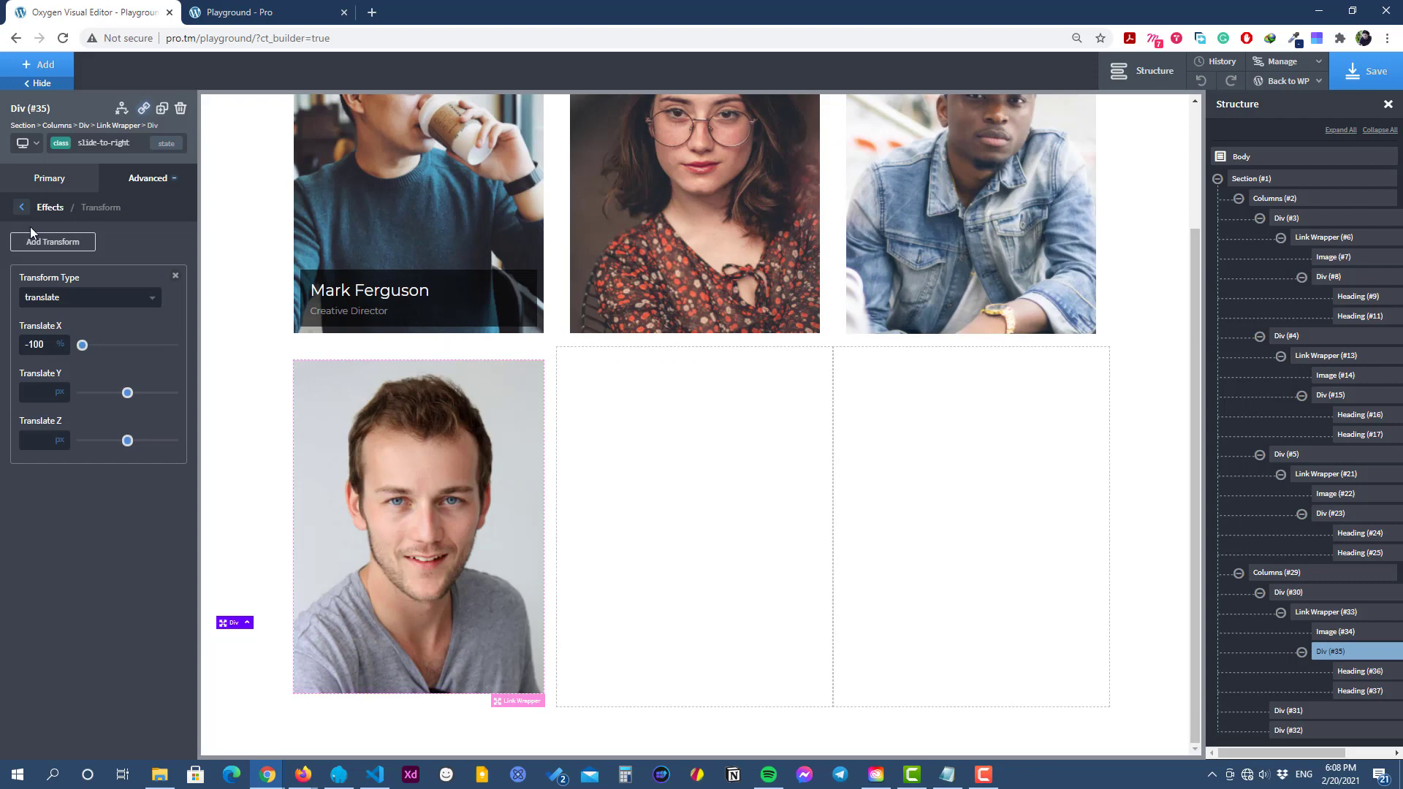
click(22, 208)
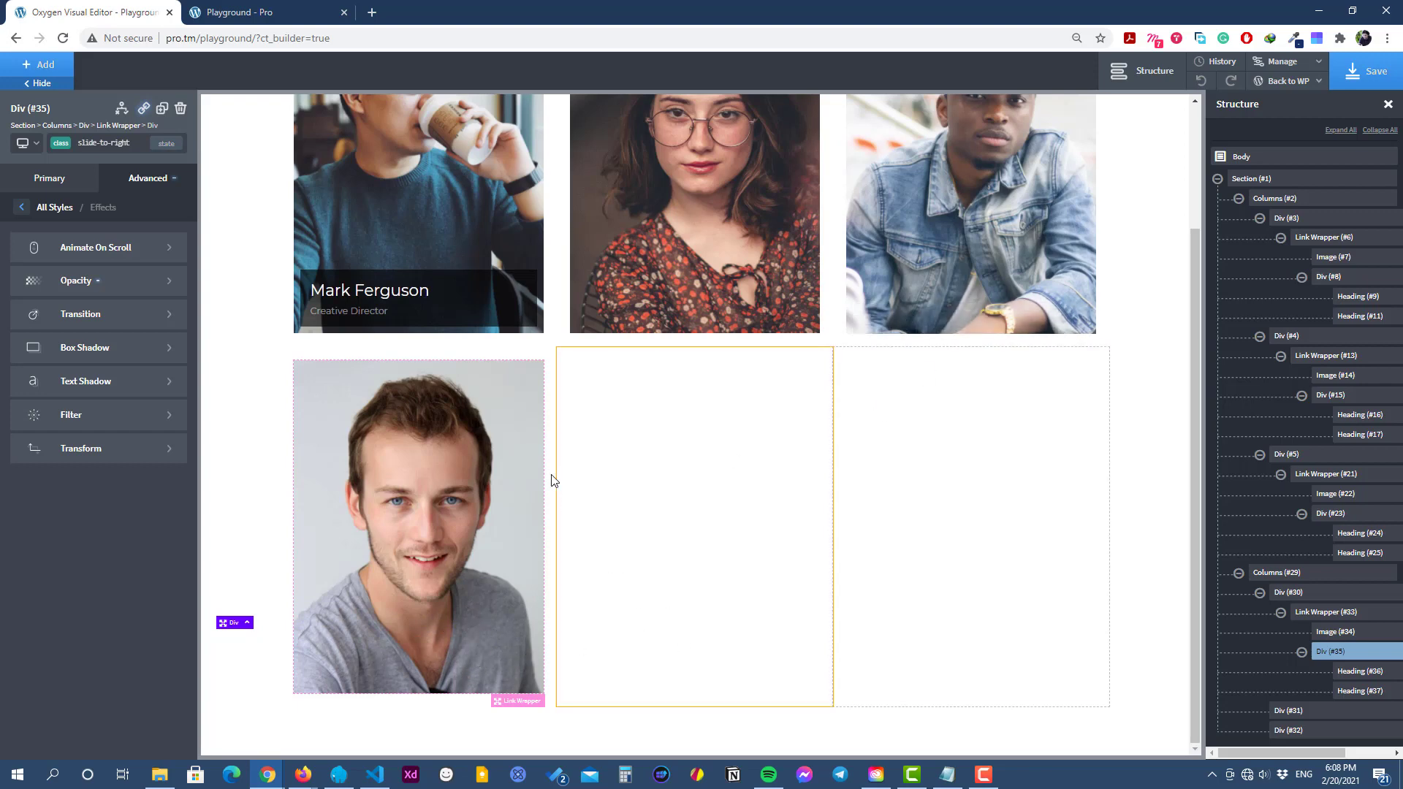
Add a "hover .slide-to-right" state to the card class on the second-row link wrapper and open its advanced style settings.
click(508, 423)
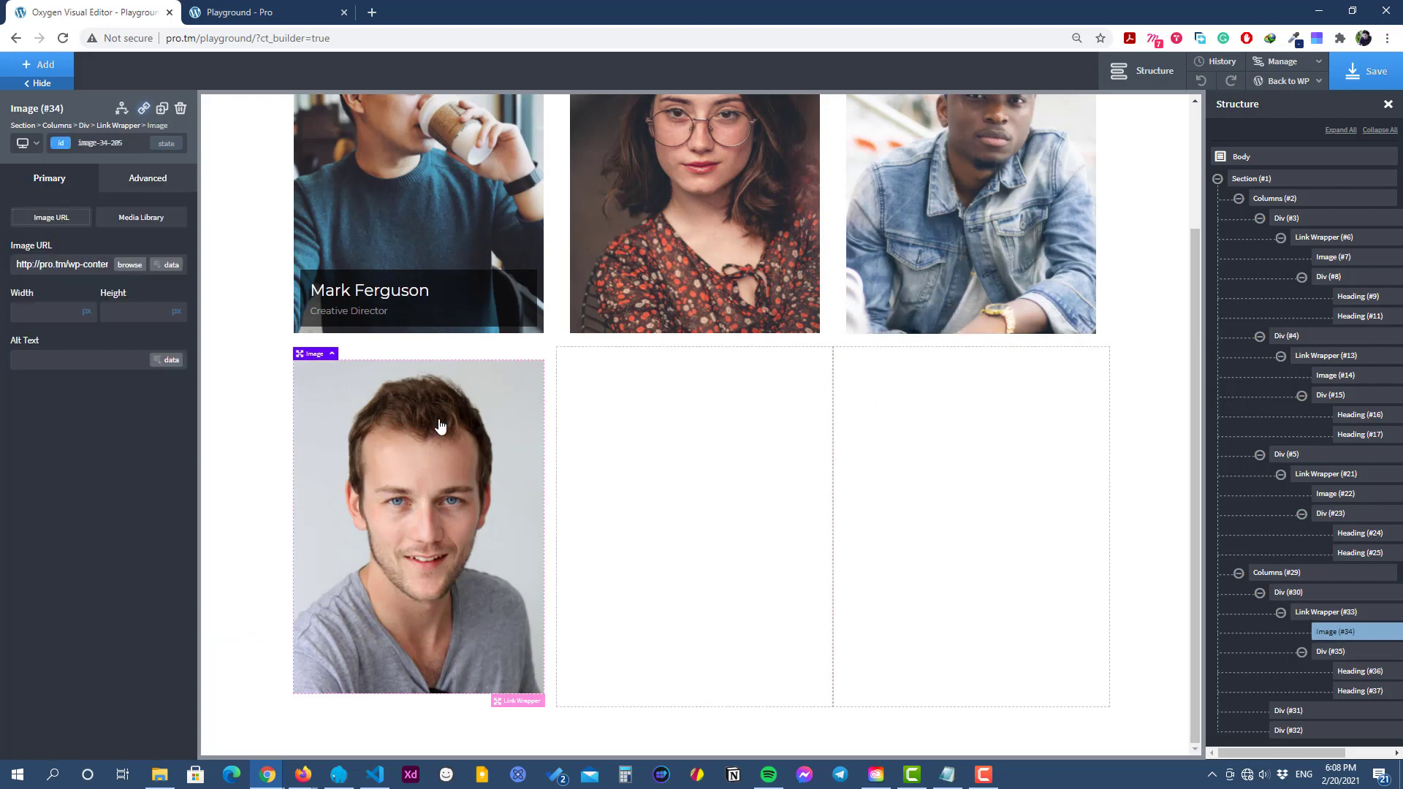
click(129, 125)
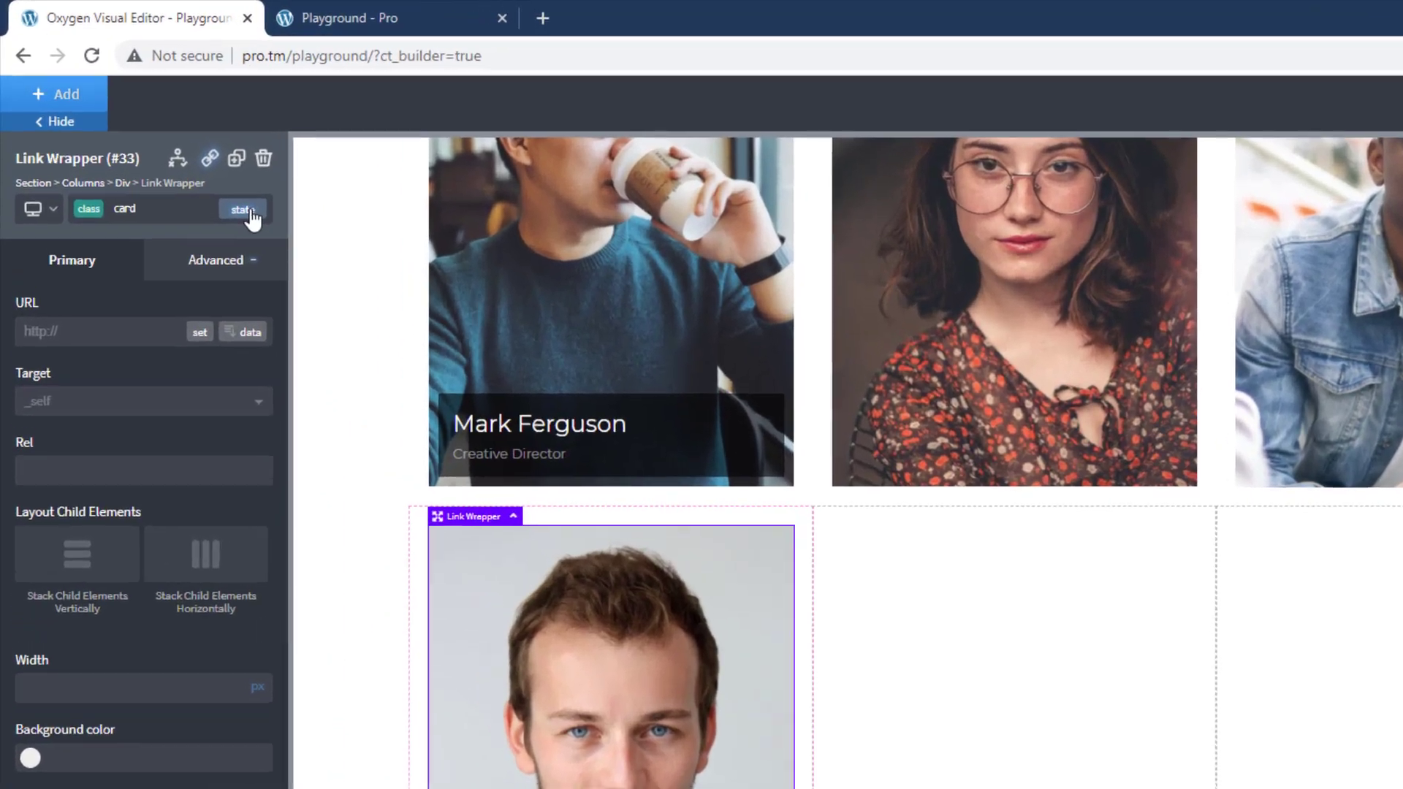
click(248, 211)
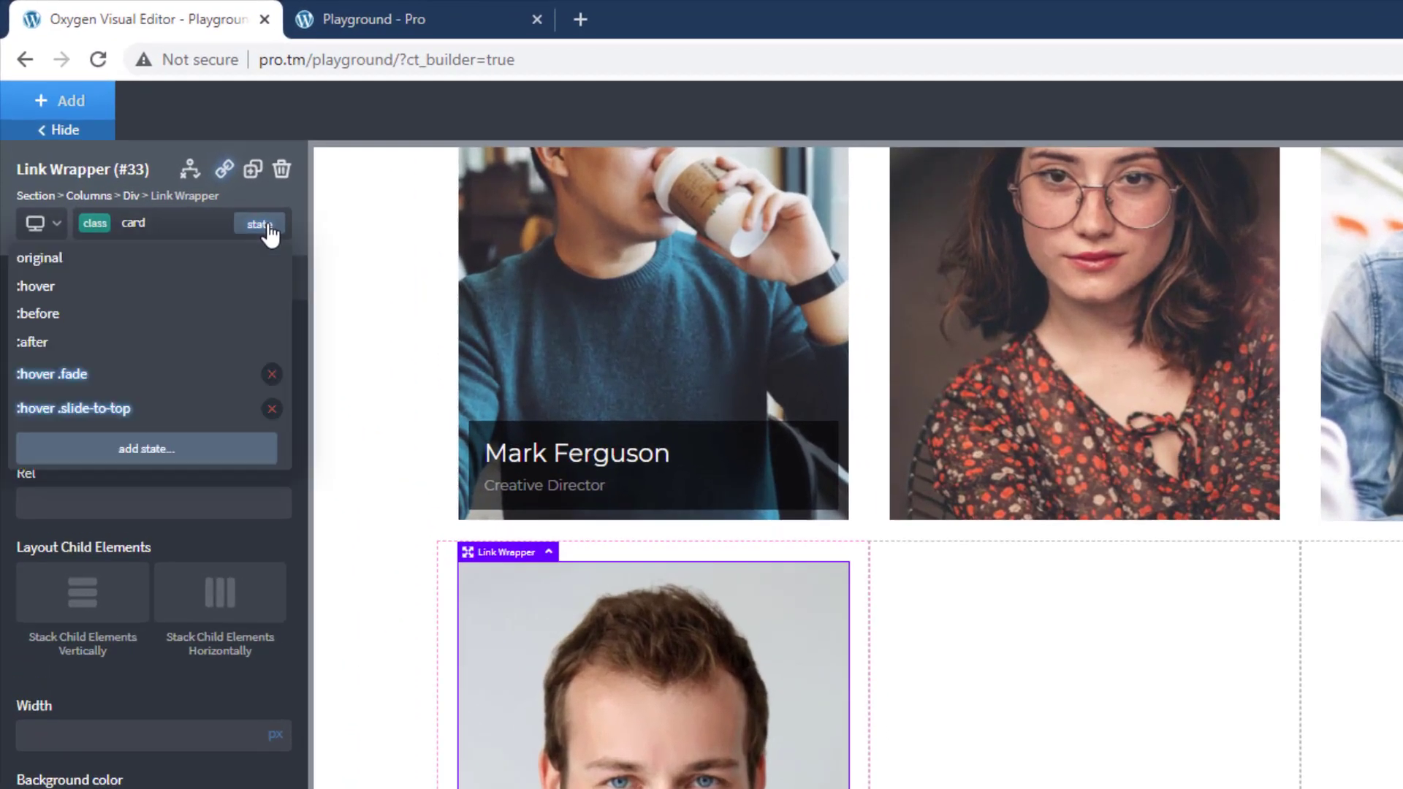
click(131, 451)
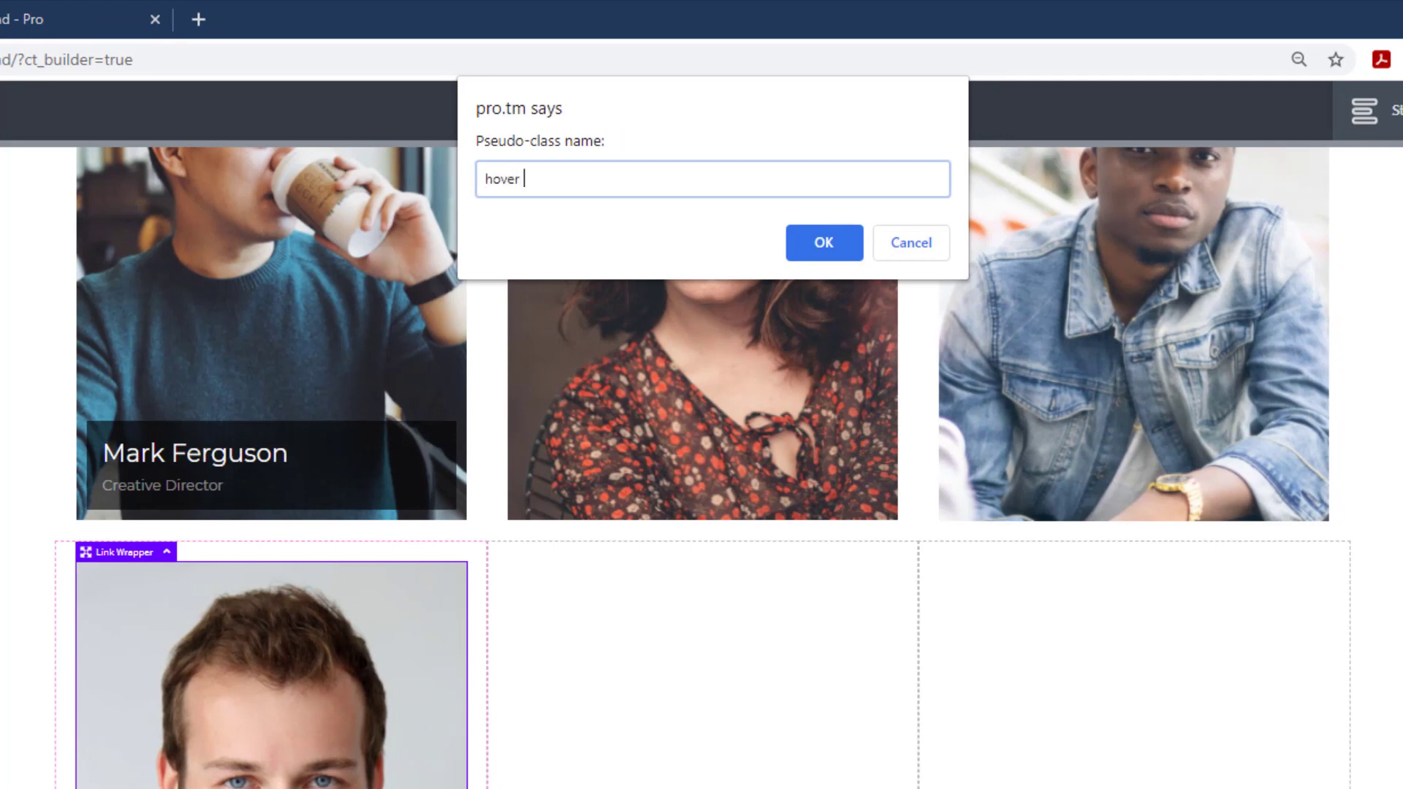
text(hover .slide-to-right)
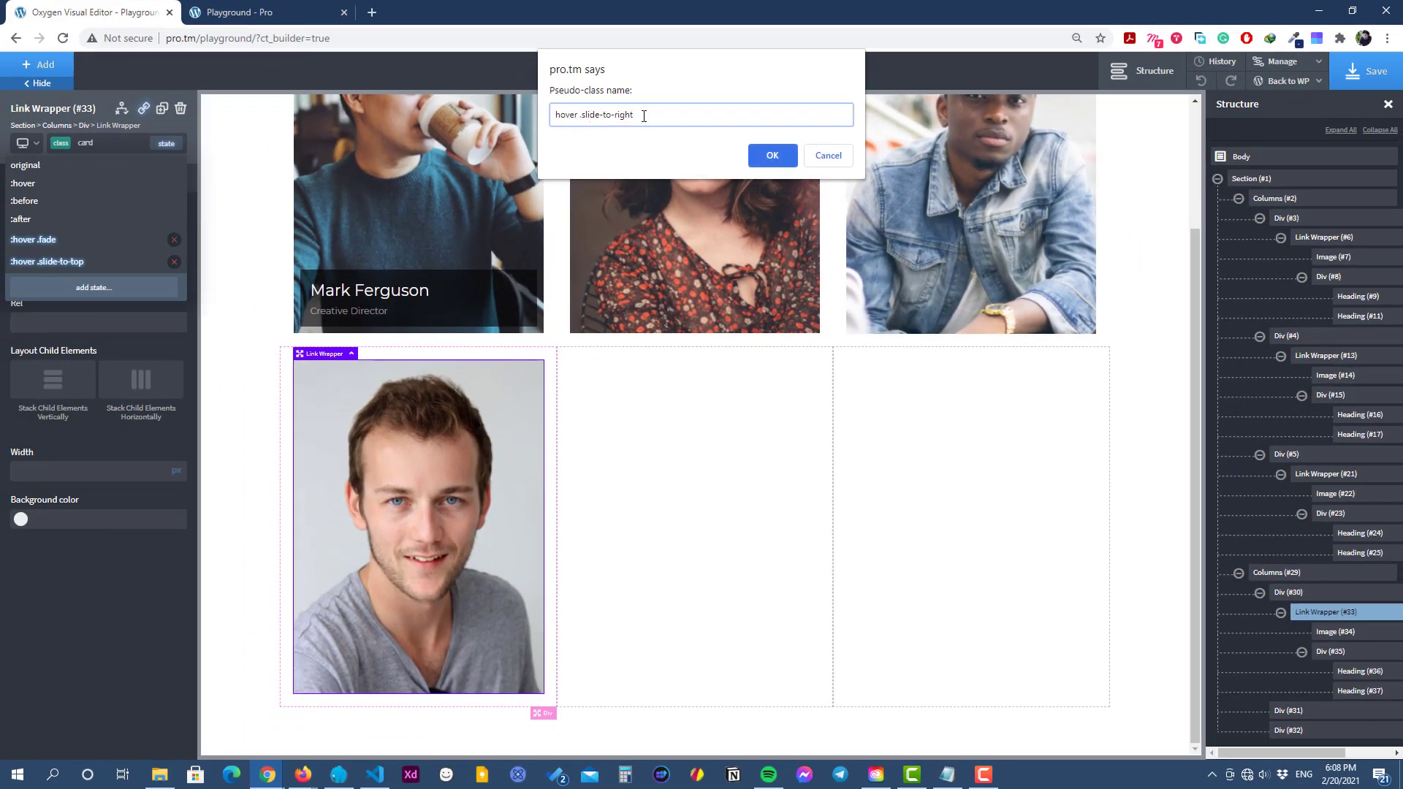
click(762, 158)
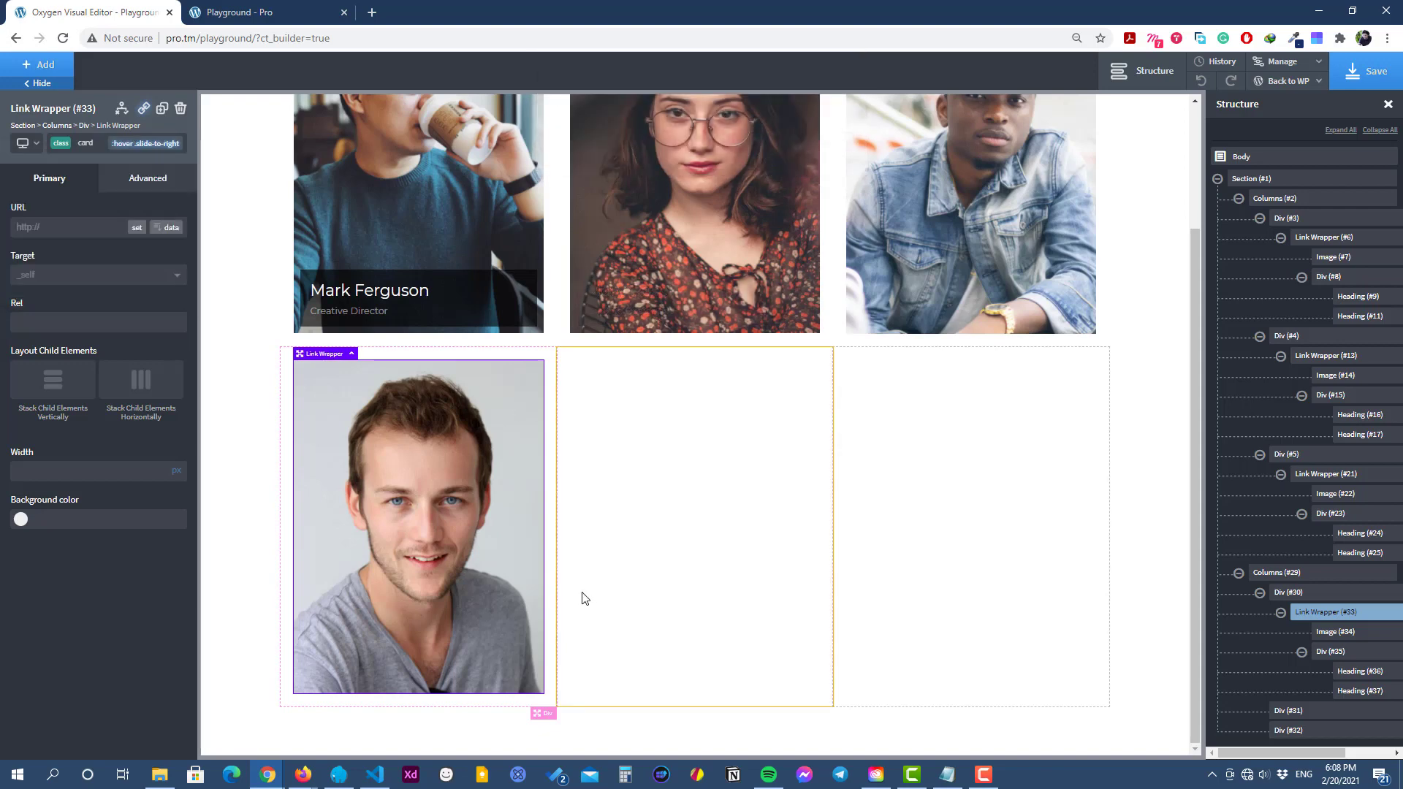
click(148, 187)
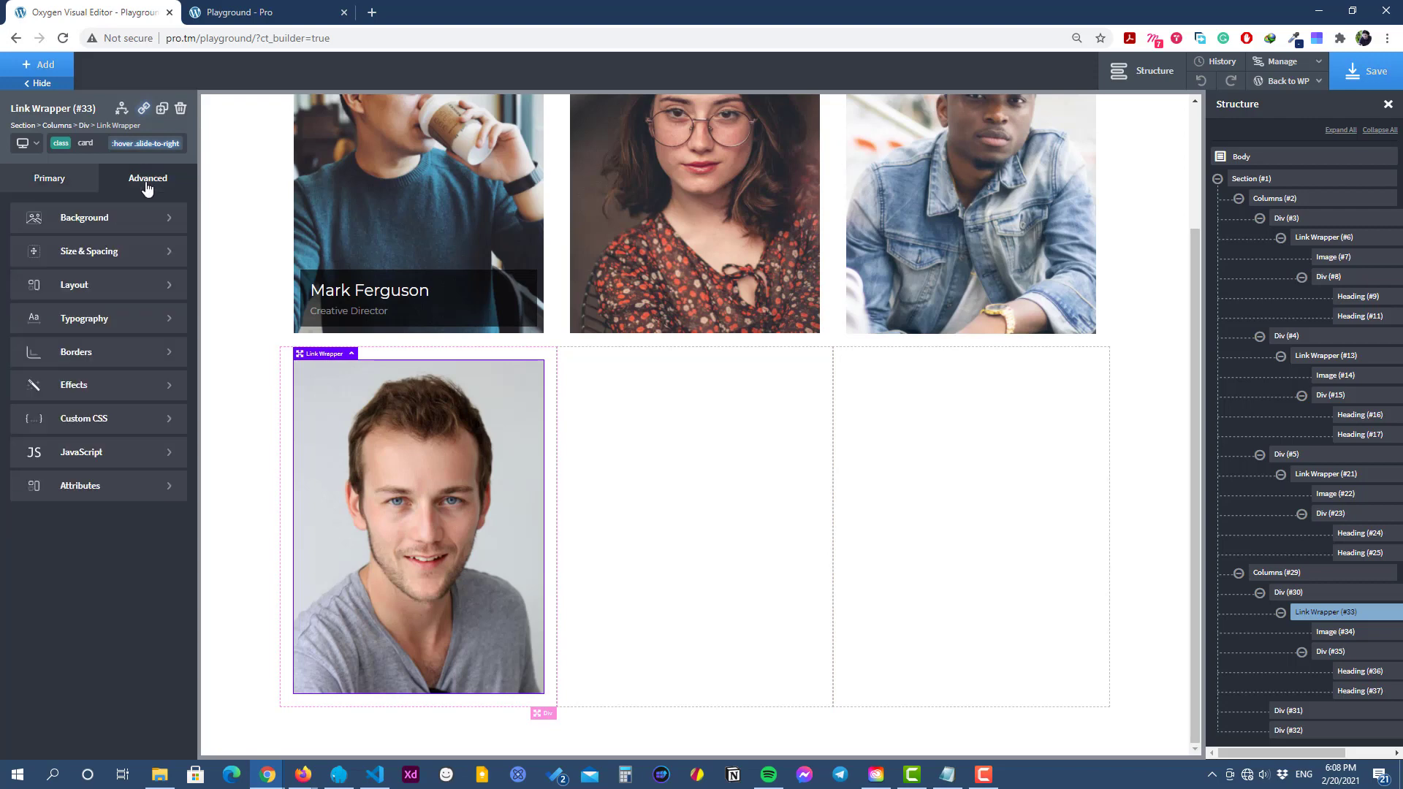
Set the opacity to 1 for the card class's "hover .slide-to-right" state.
click(106, 386)
click(76, 282)
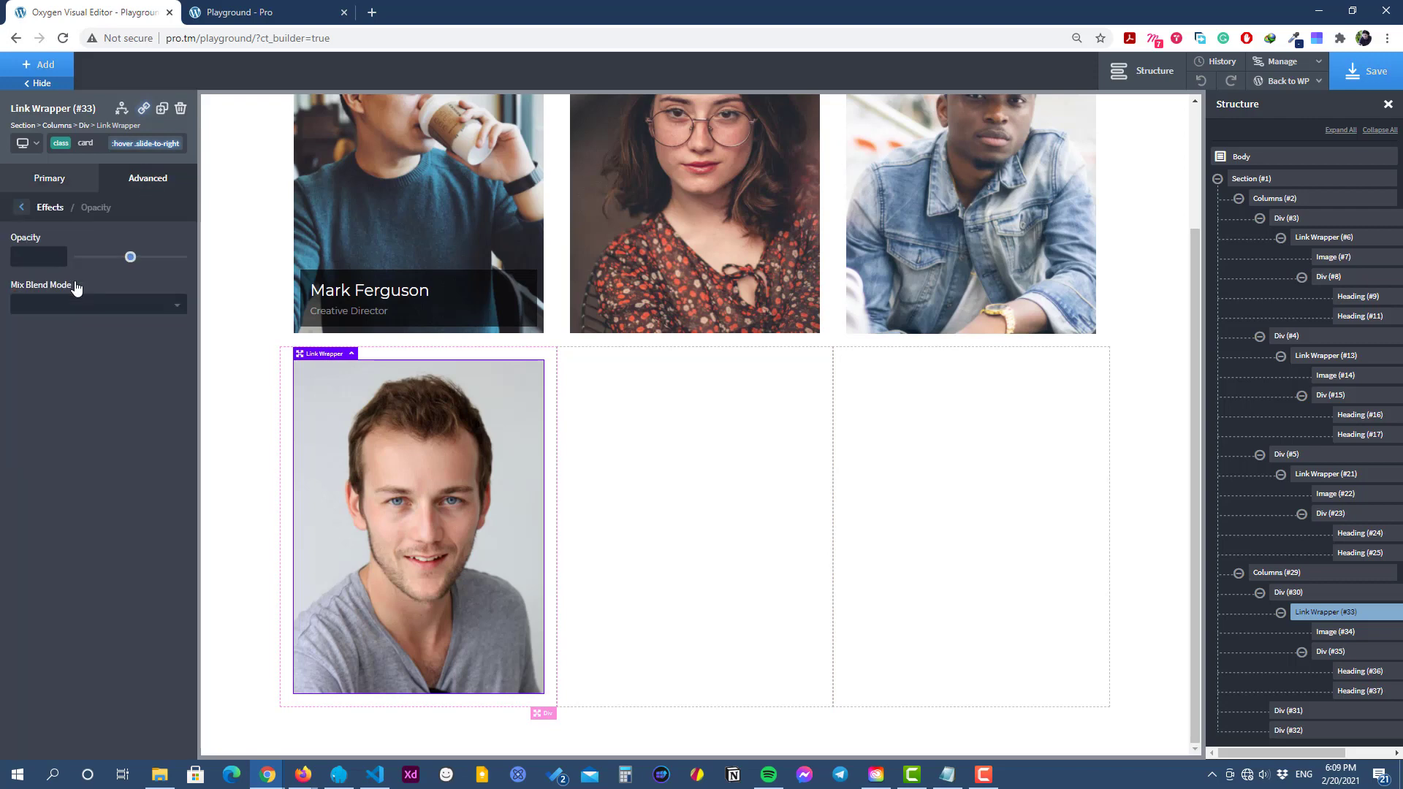
drag(130, 258, 198, 269)
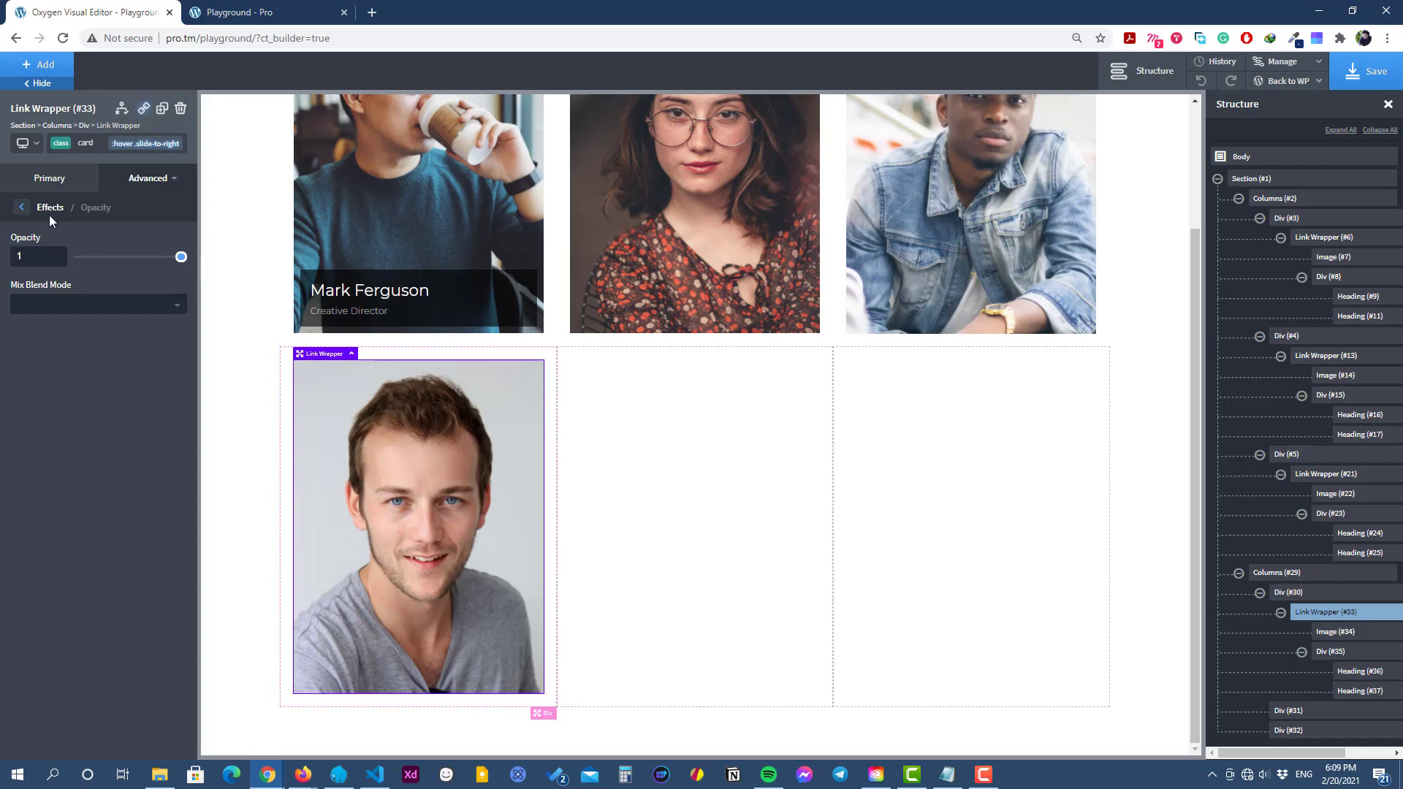
click(23, 208)
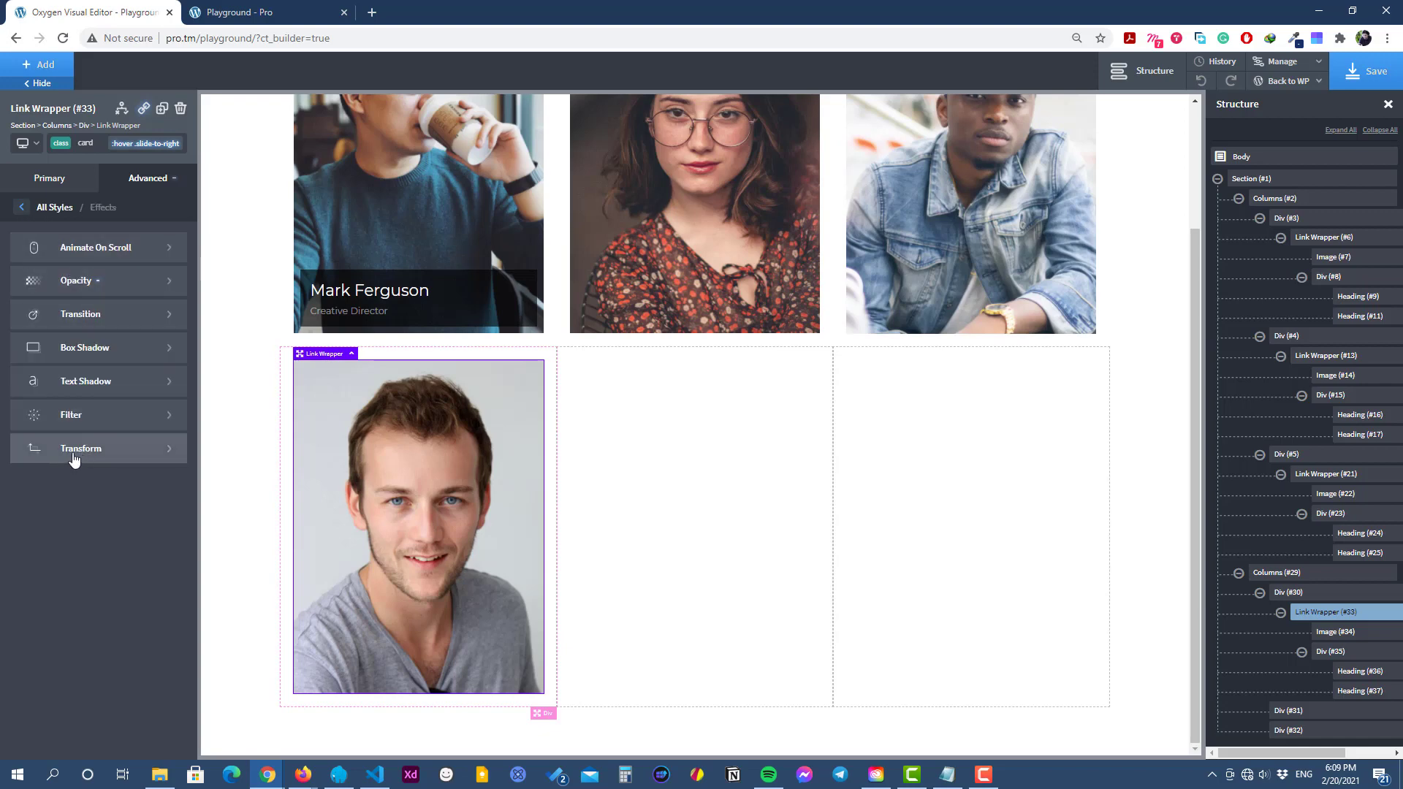
Add the custom CSS "transform: translateX(0)" to the card's "hover .slide-to-right" state.
click(22, 208)
click(92, 418)
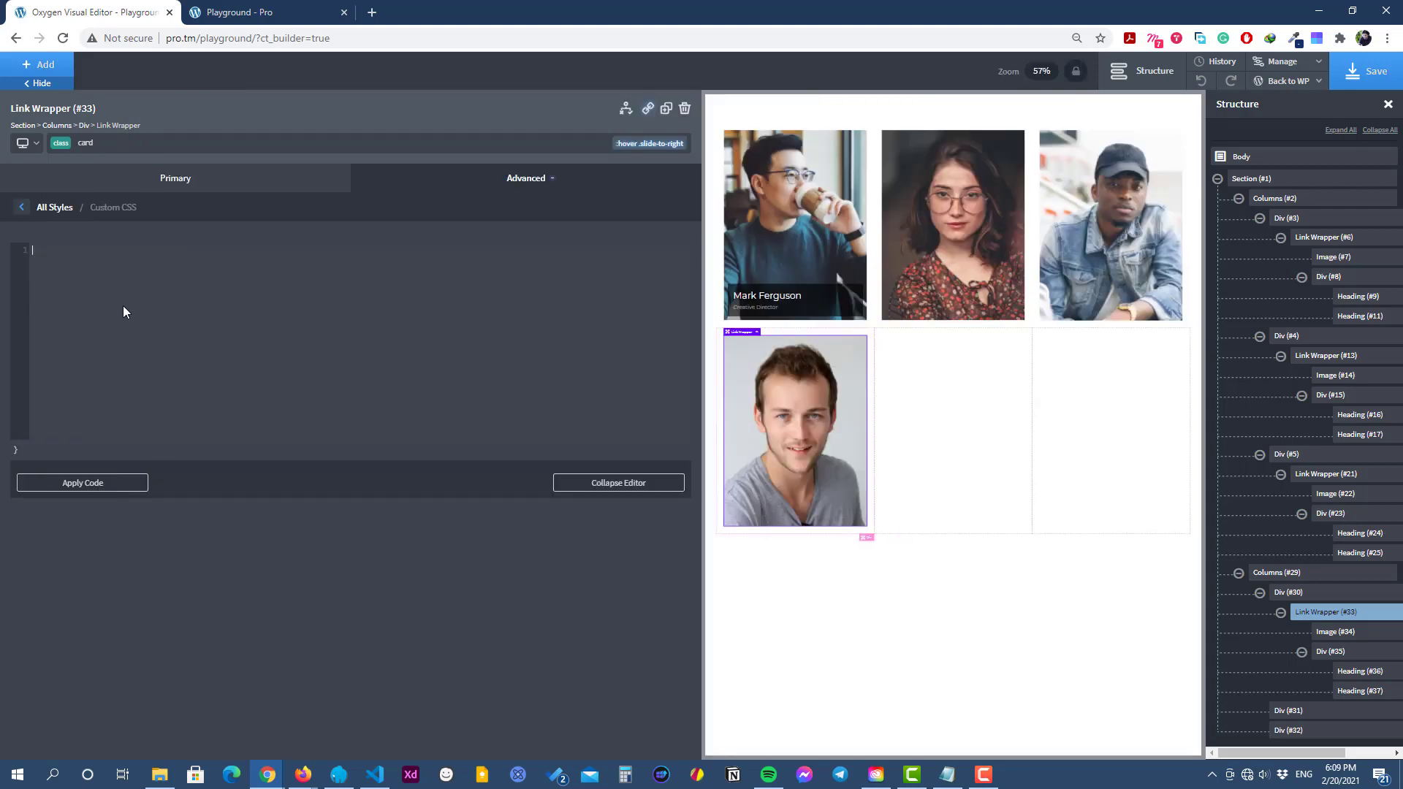
text(trans)
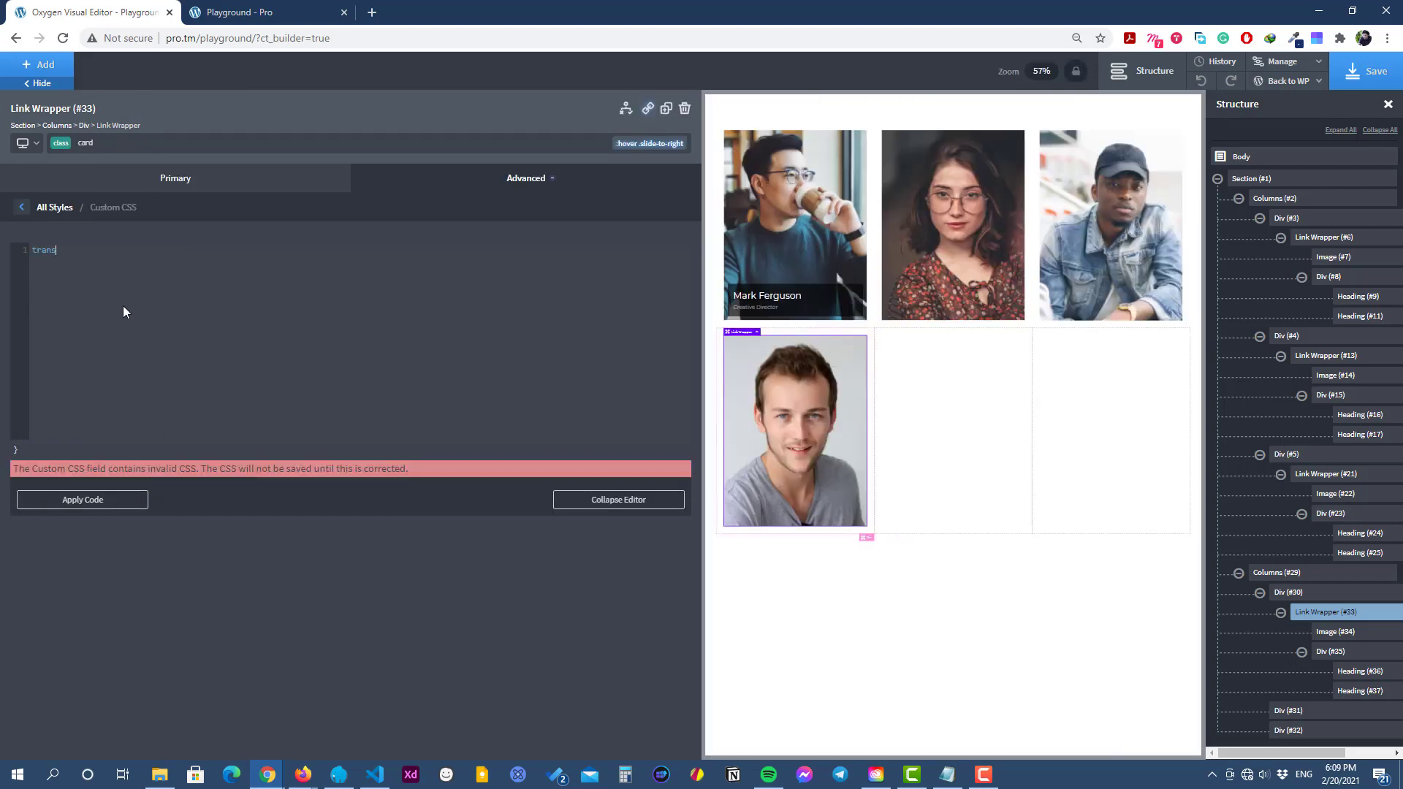
text(form: )
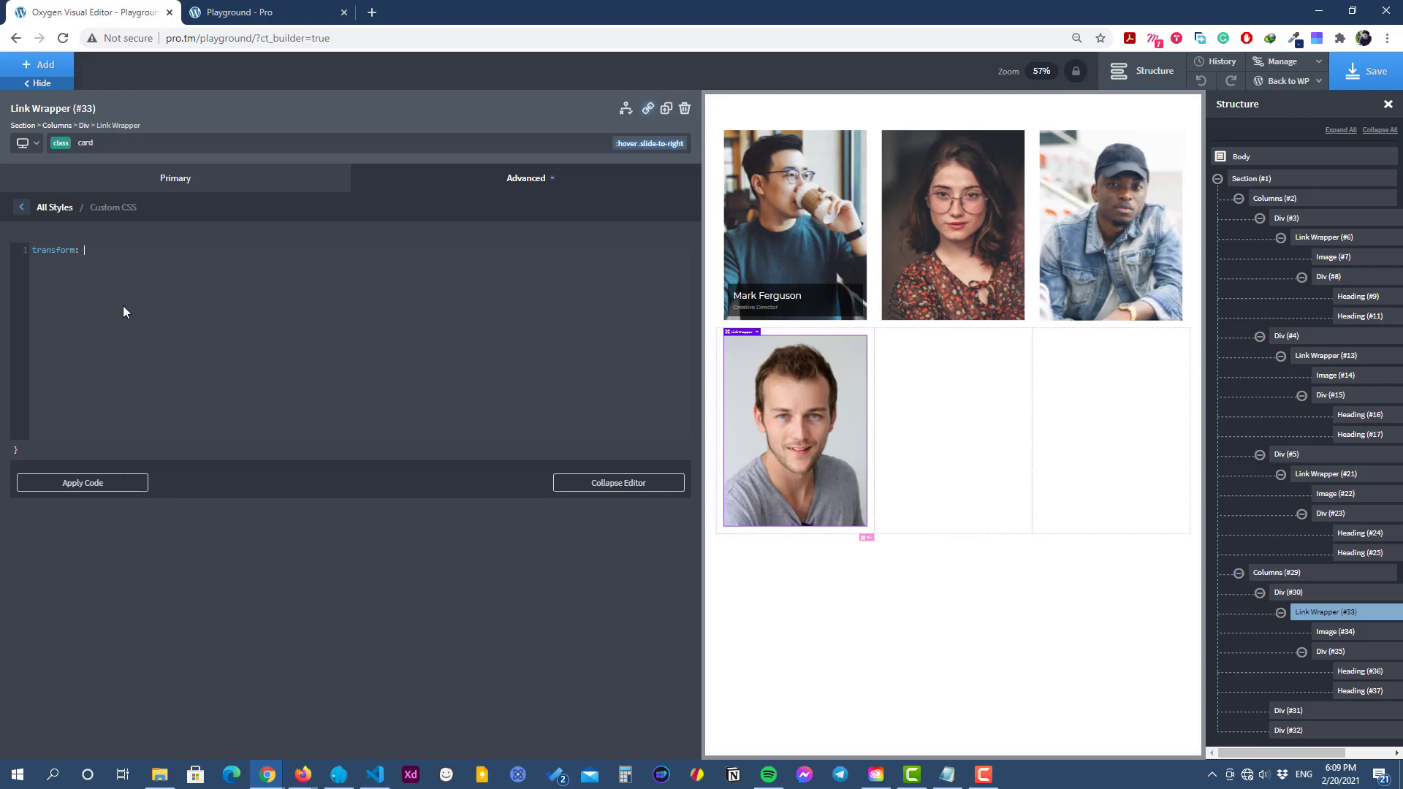
text(trans)
text(lateX(0))
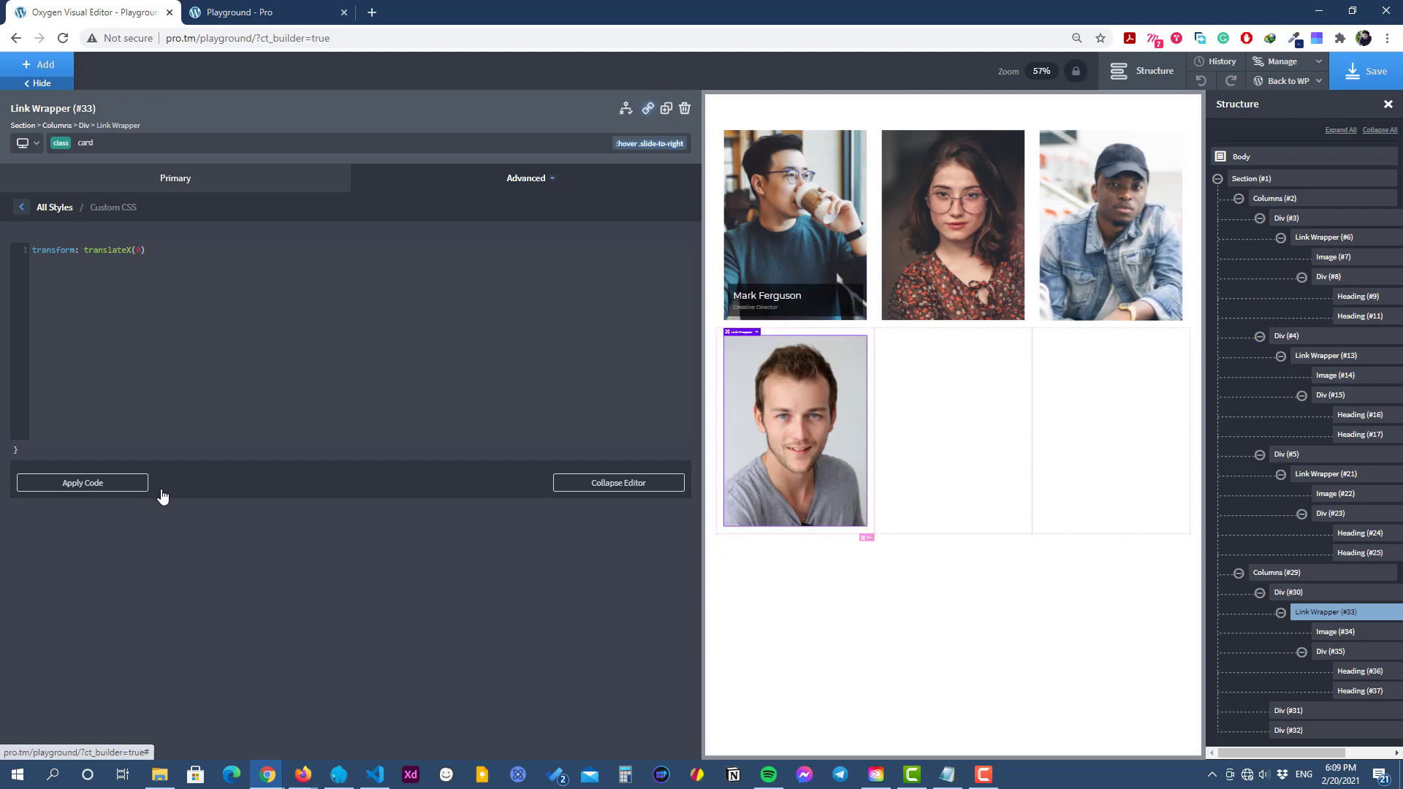
click(574, 483)
scroll(226, 439, down, 2)
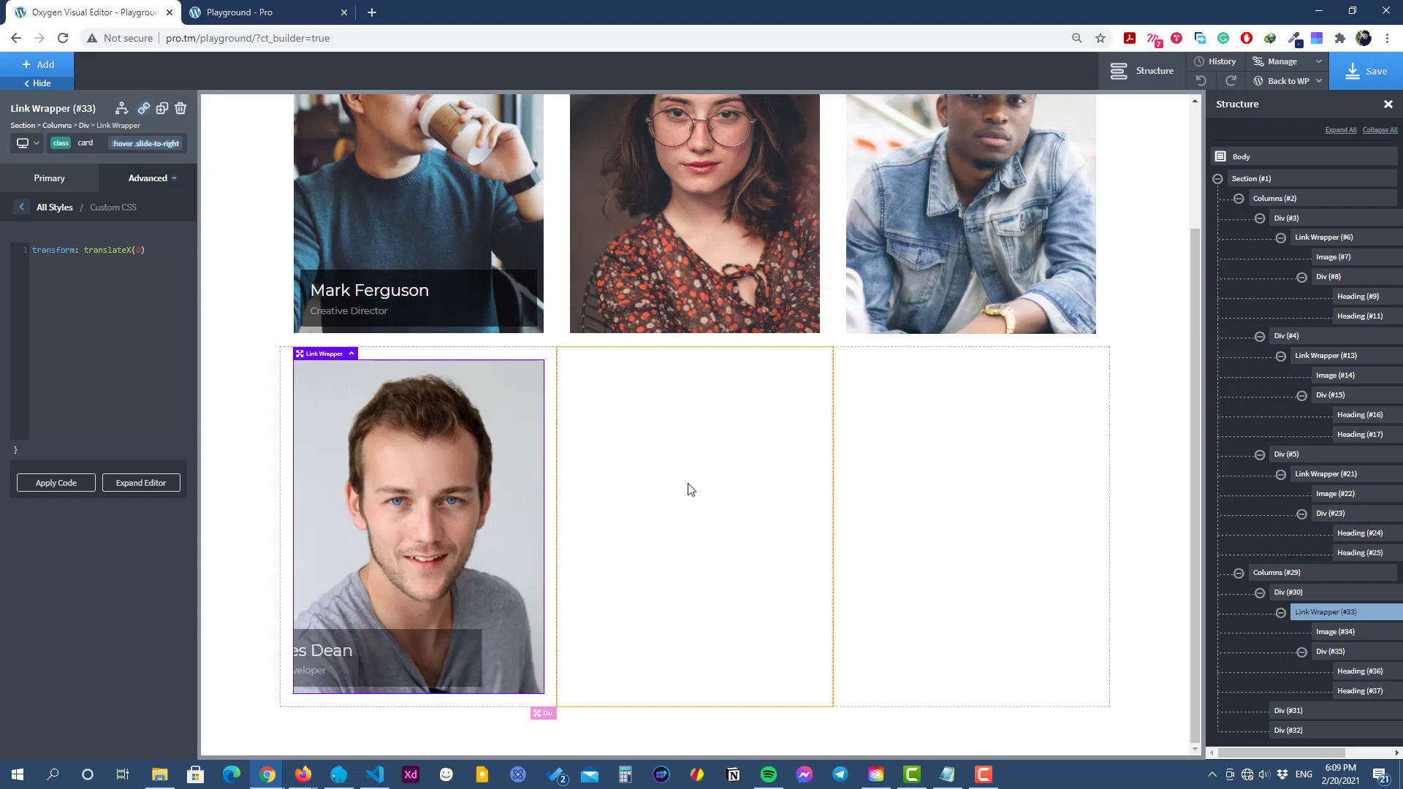
Save the page and reload the live Playground page to check the second-row card's slide-to-right hover effect.
click(1360, 74)
click(260, 16)
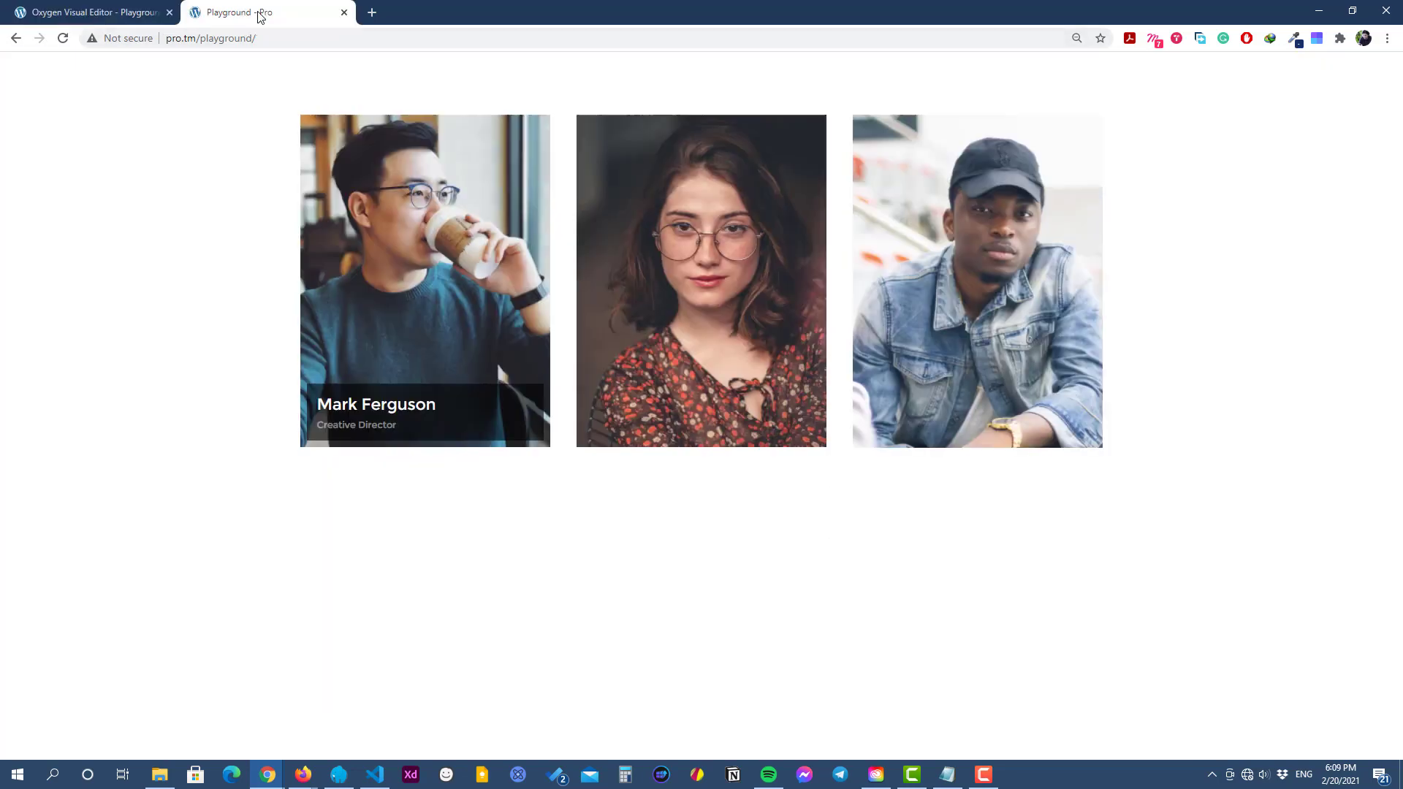
click(67, 37)
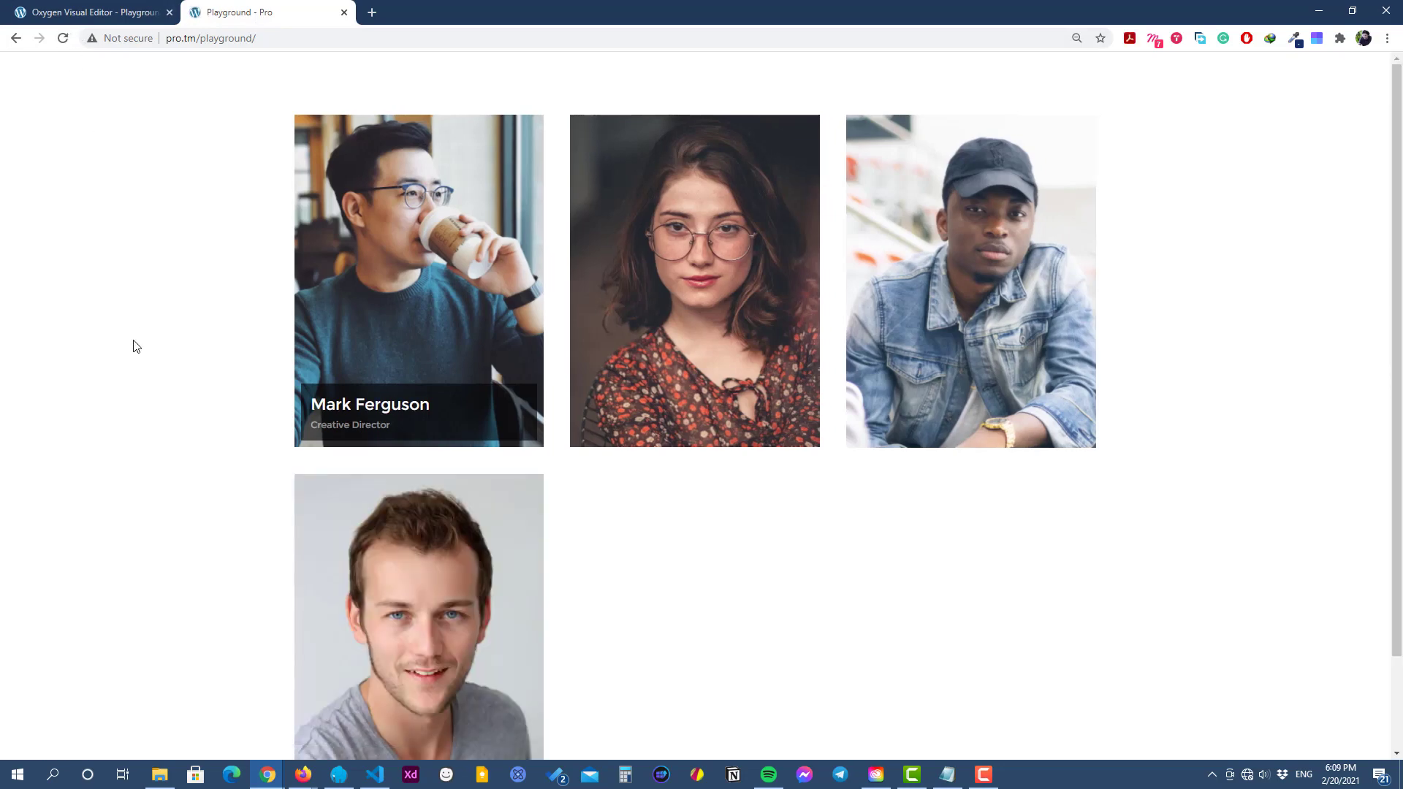
scroll(139, 394, down, 2)
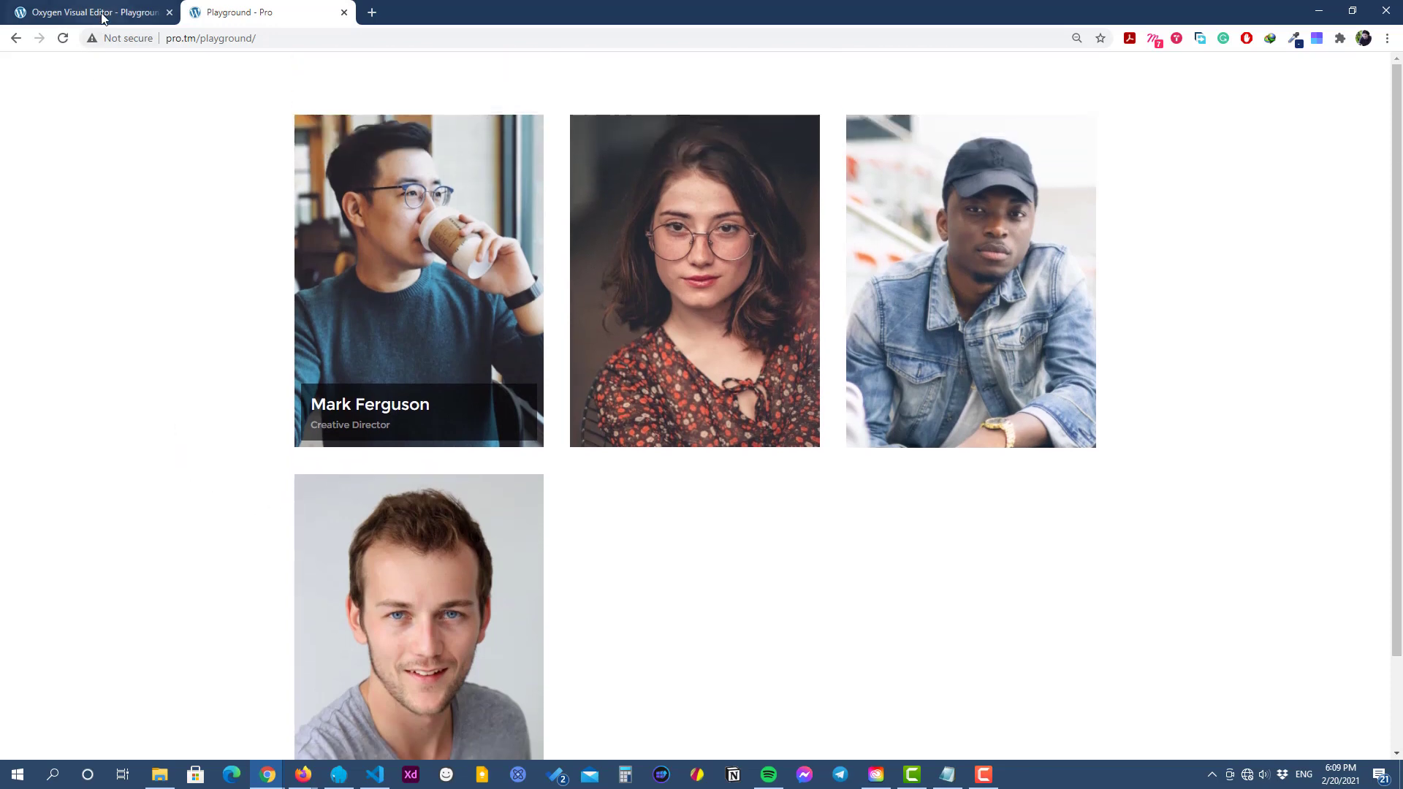
click(100, 12)
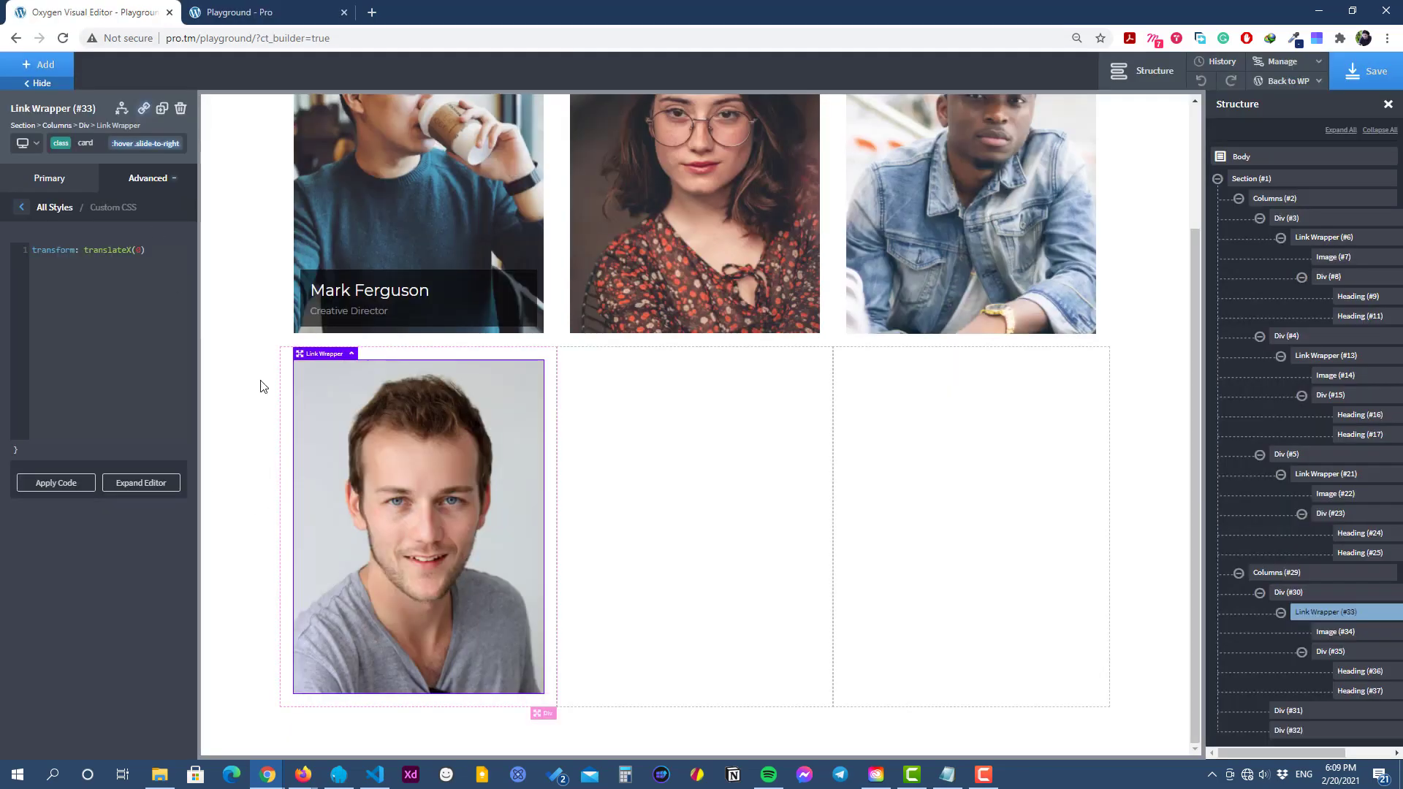
Duplicate the first card's link wrapper and move the copy into the second column of the second row.
click(226, 394)
scroll(489, 310, up, 3)
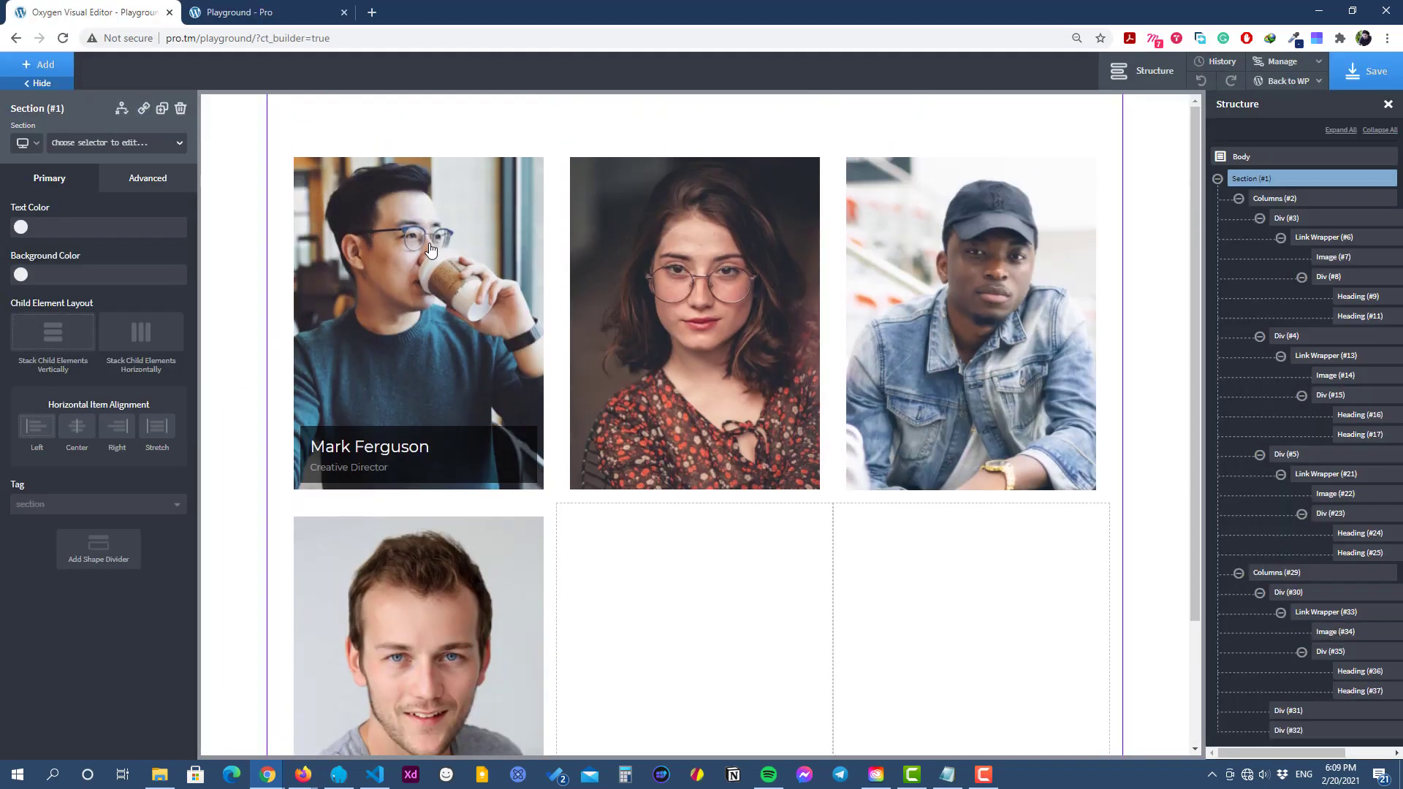
click(328, 249)
click(125, 126)
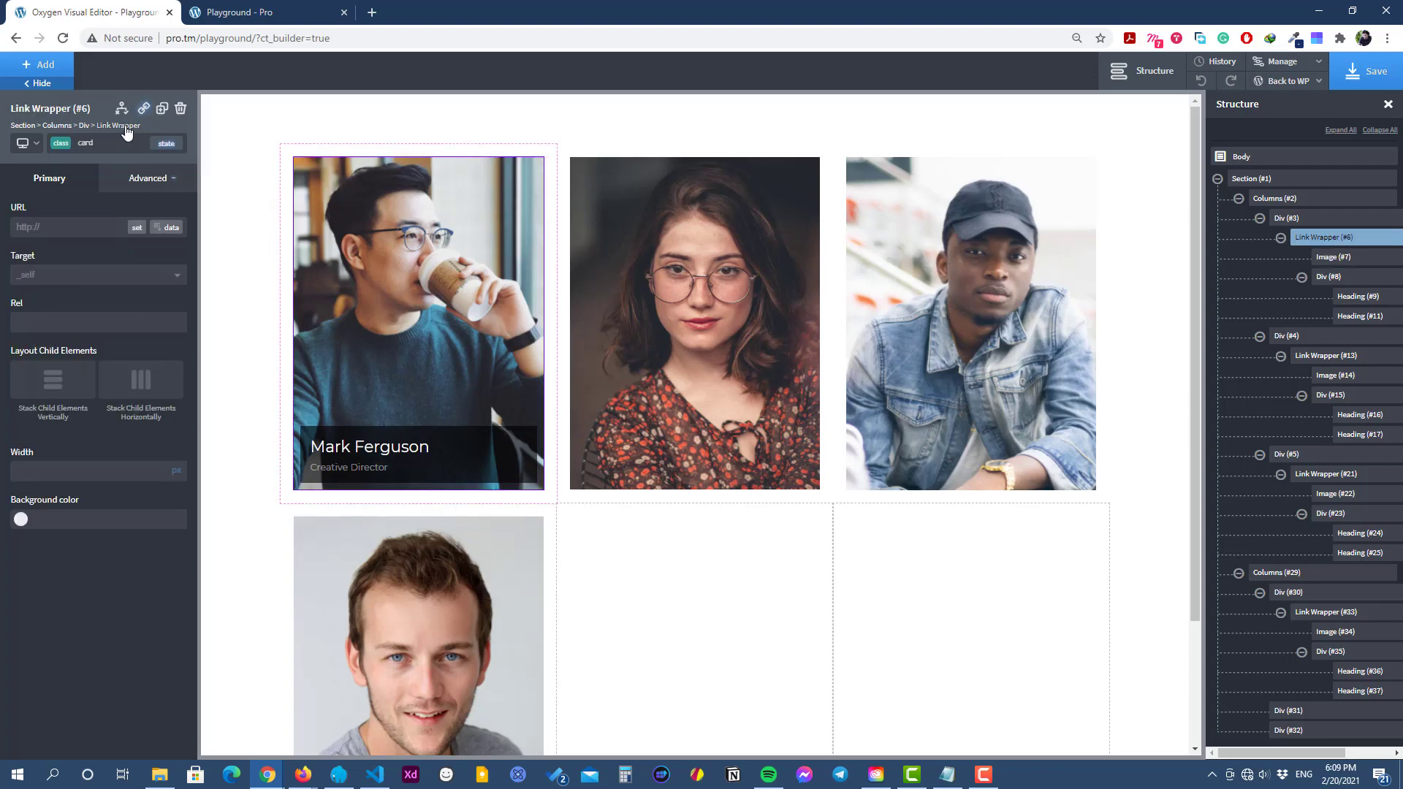
click(162, 108)
scroll(364, 271, down, 5)
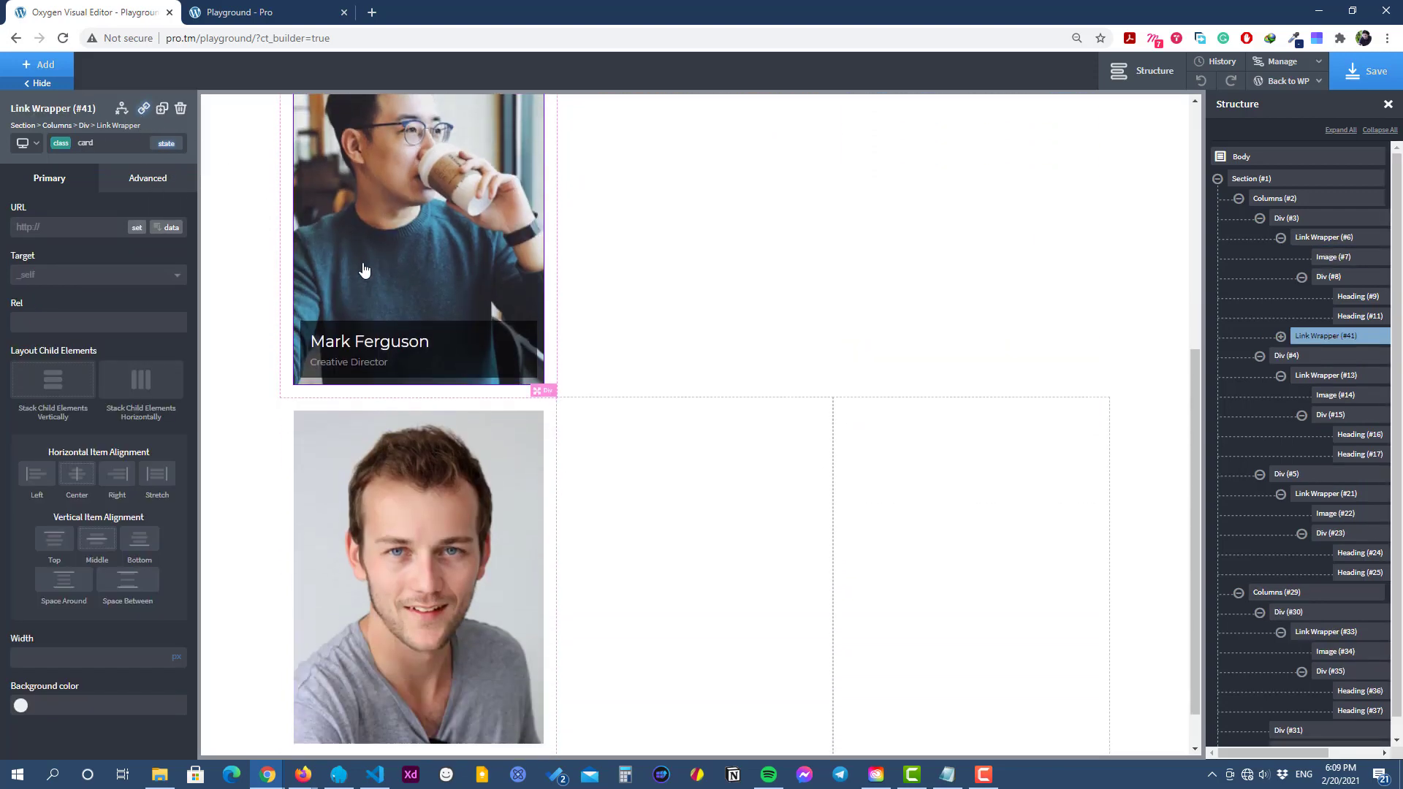
scroll(322, 174, up, 1)
drag(300, 118, 692, 554)
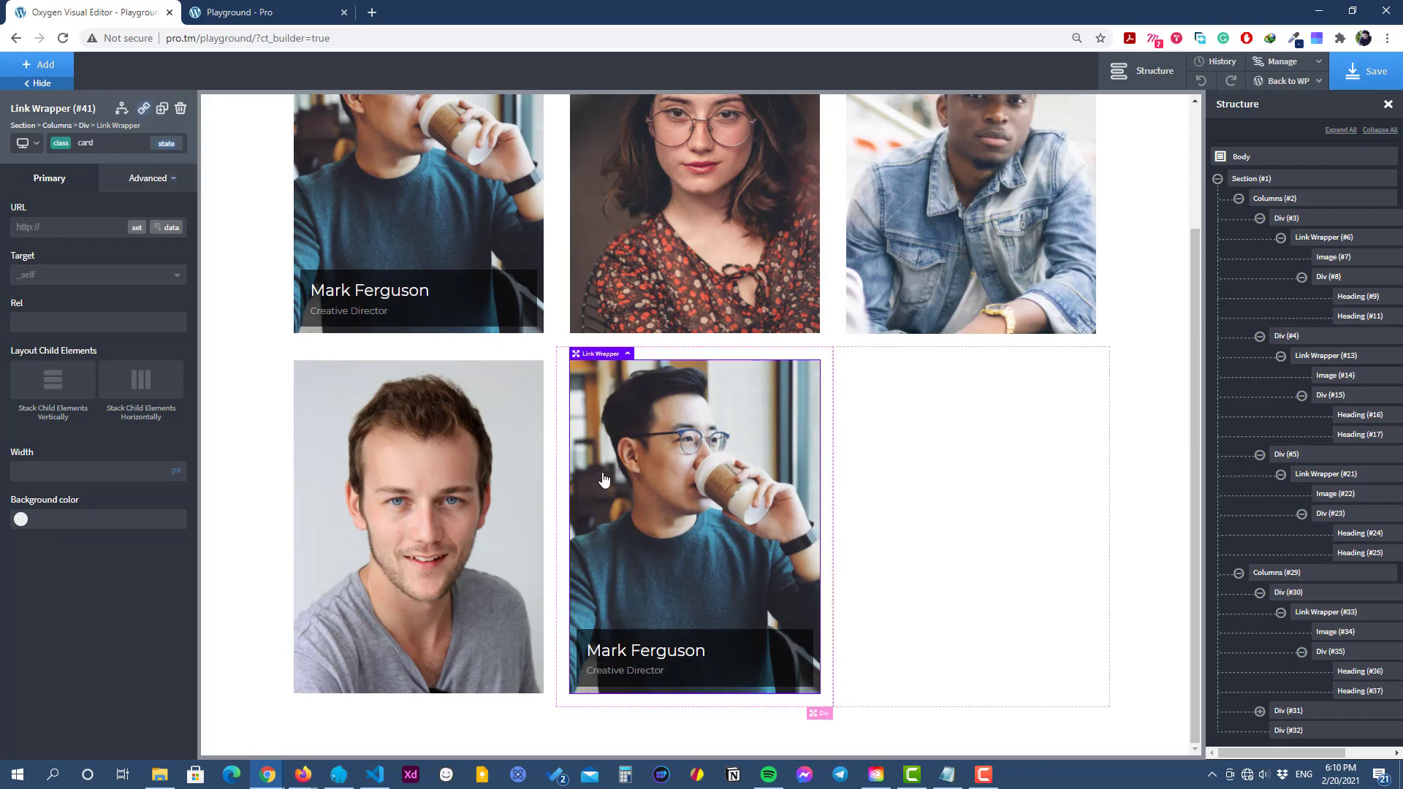
Replace the duplicated card's photo with team-14.jpg from the media library.
click(651, 478)
click(142, 277)
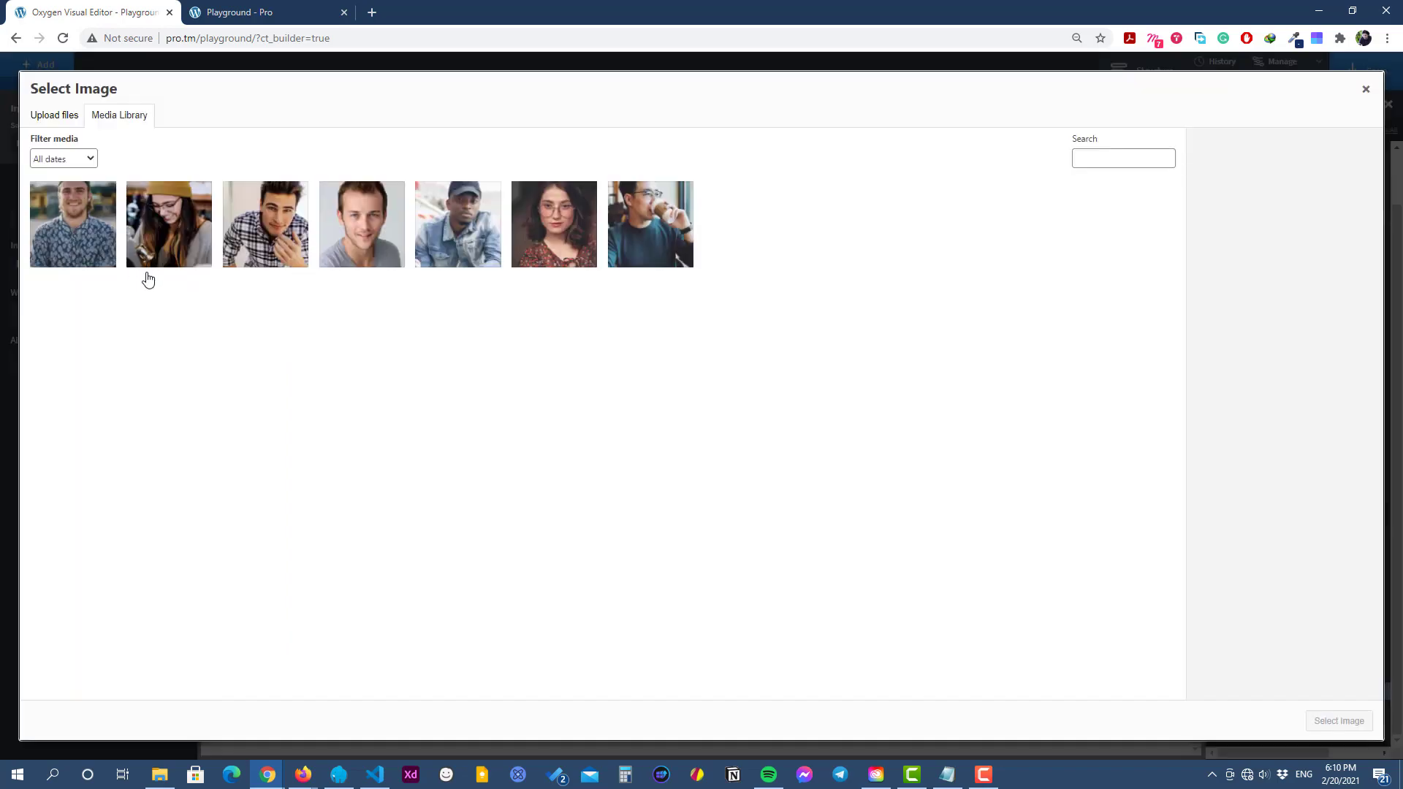
click(178, 232)
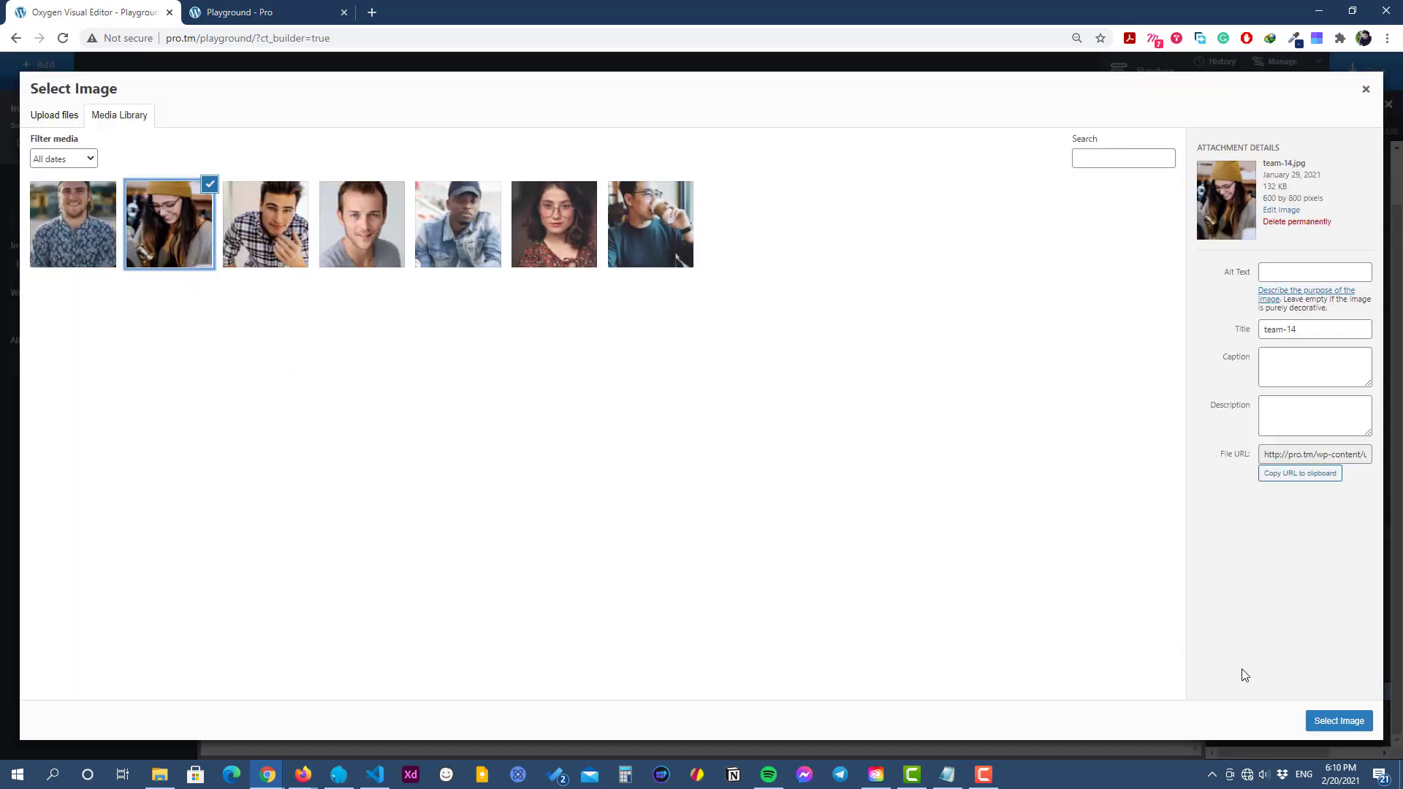
click(1329, 722)
Replace the name heading on the duplicated card with the new team member's full name.
key(alt+Tab)
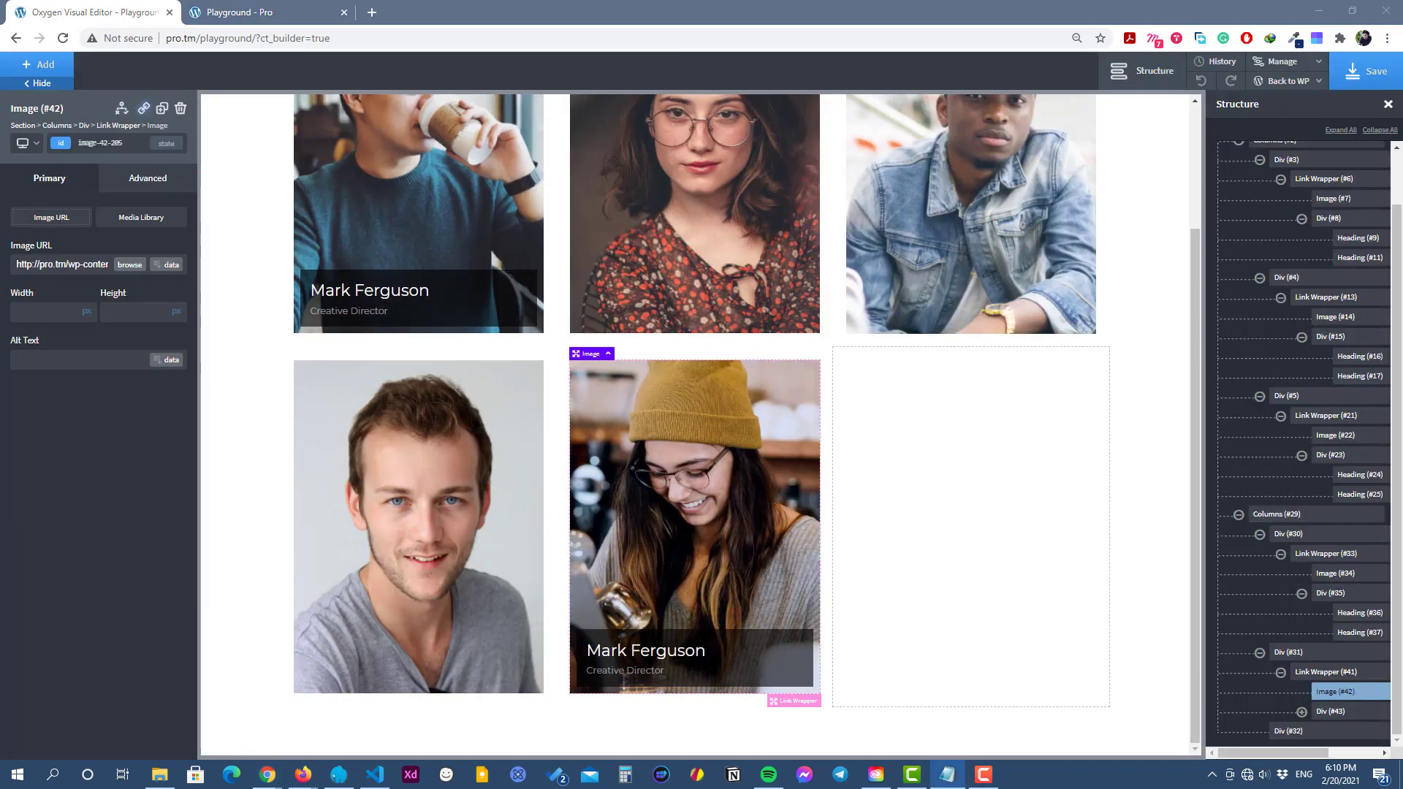
double_click(669, 651)
text(Marie Jensen)
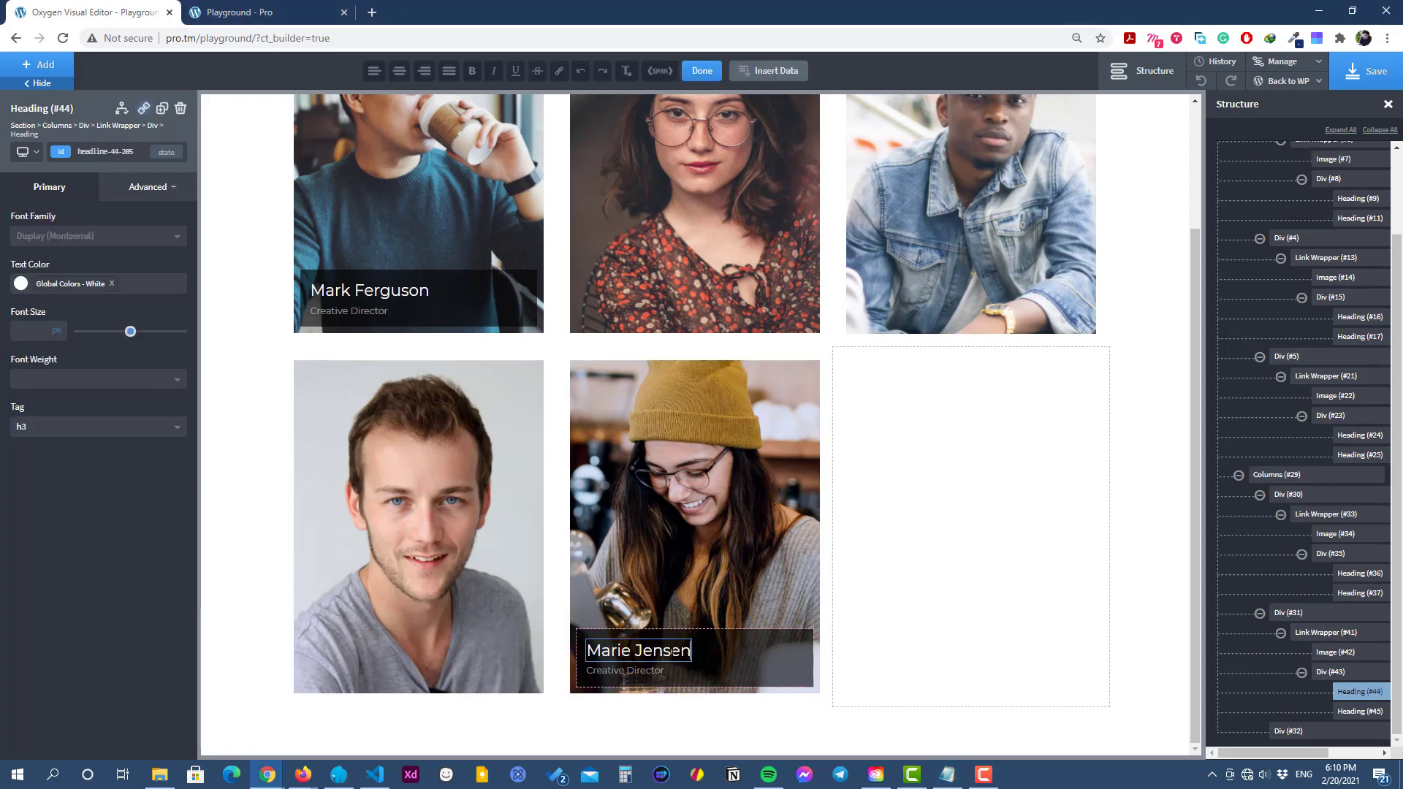
click(708, 569)
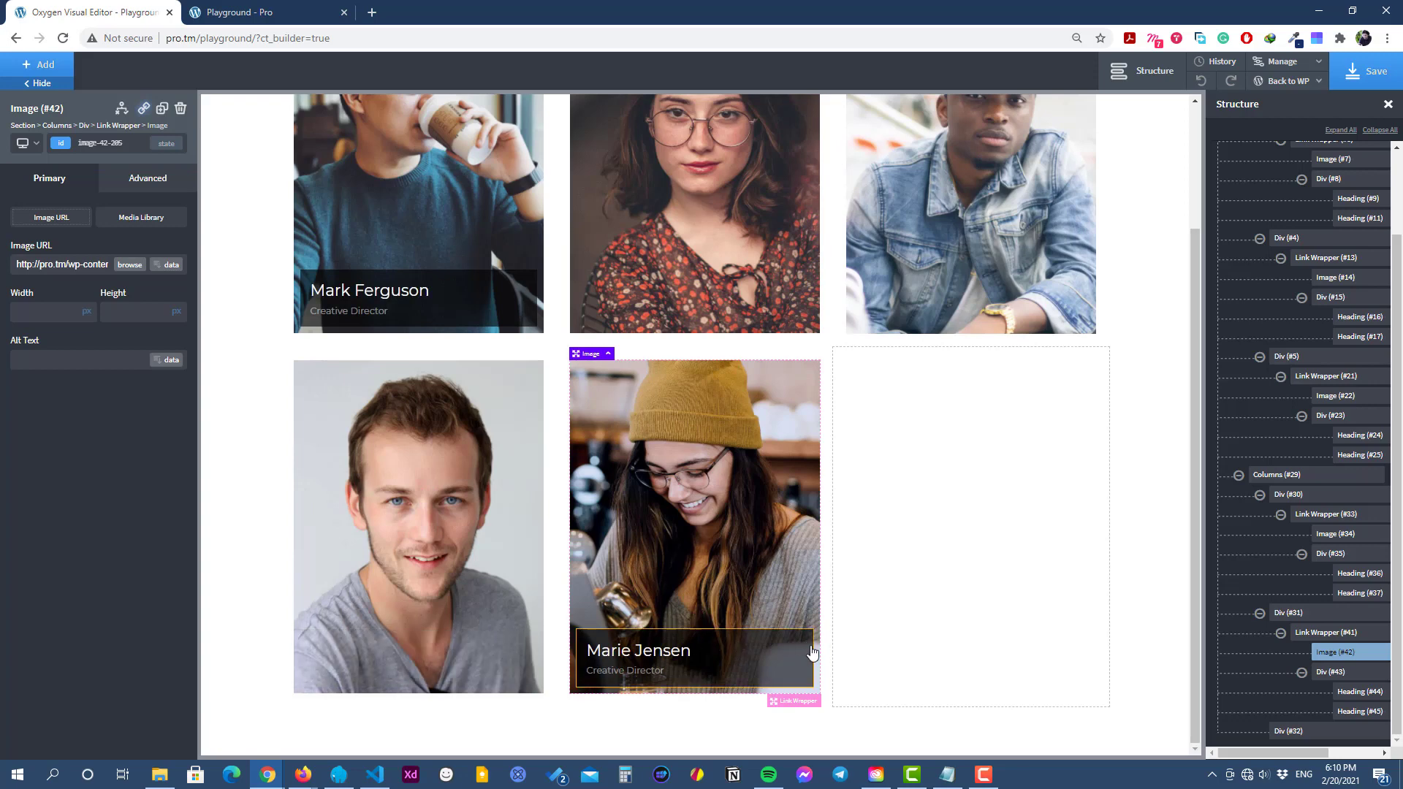
Add a new class "slide-to-left" to the overlay div of the second row's middle card.
click(754, 665)
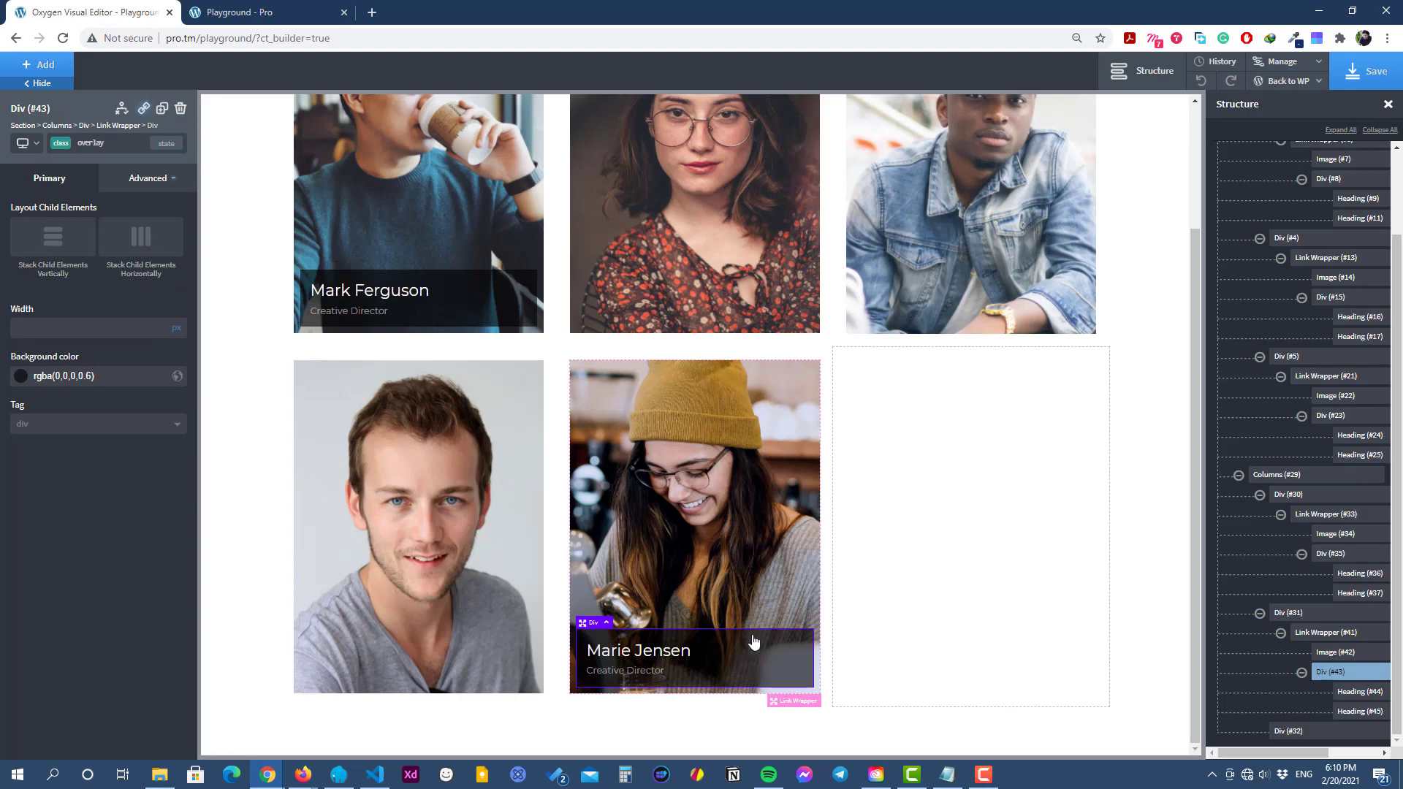
click(128, 146)
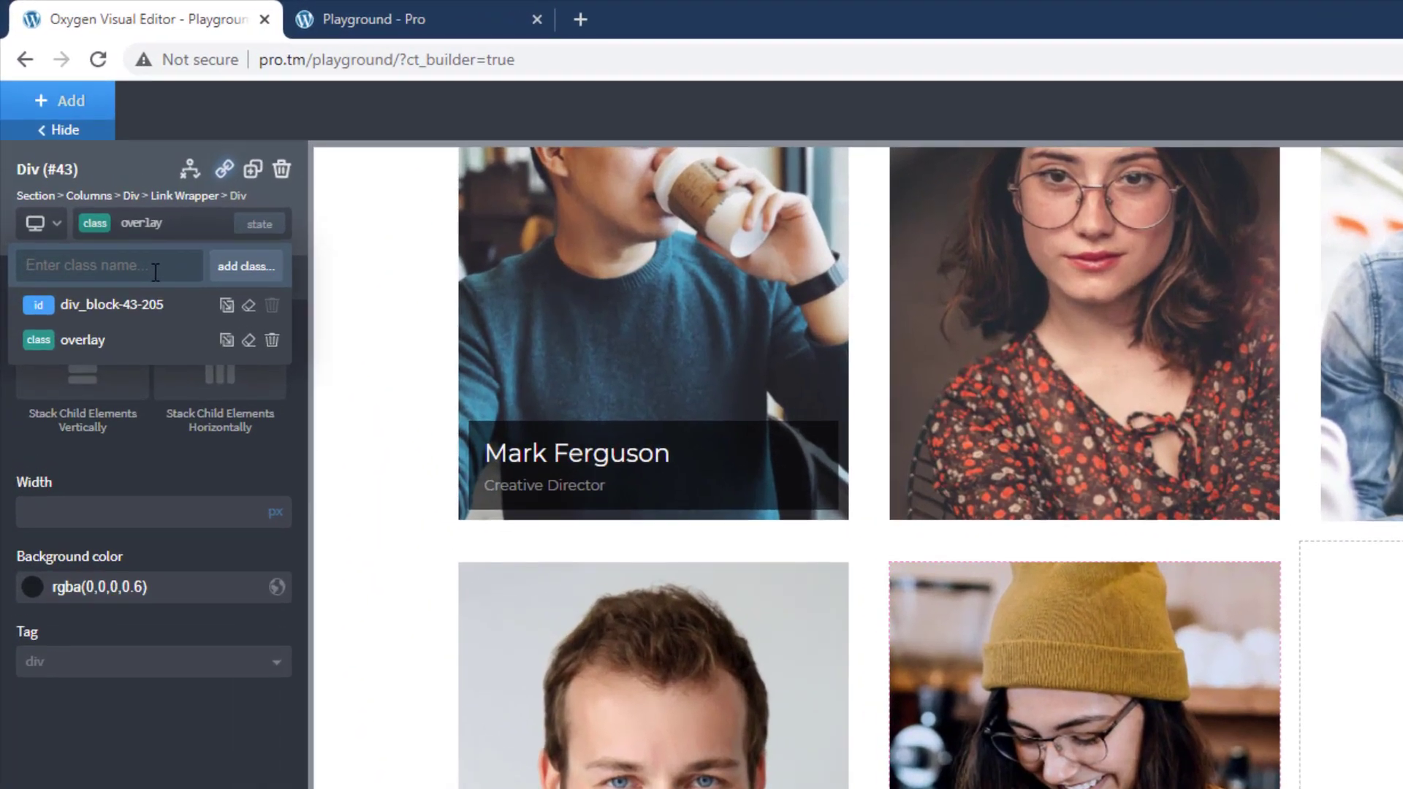
text(slide-to)
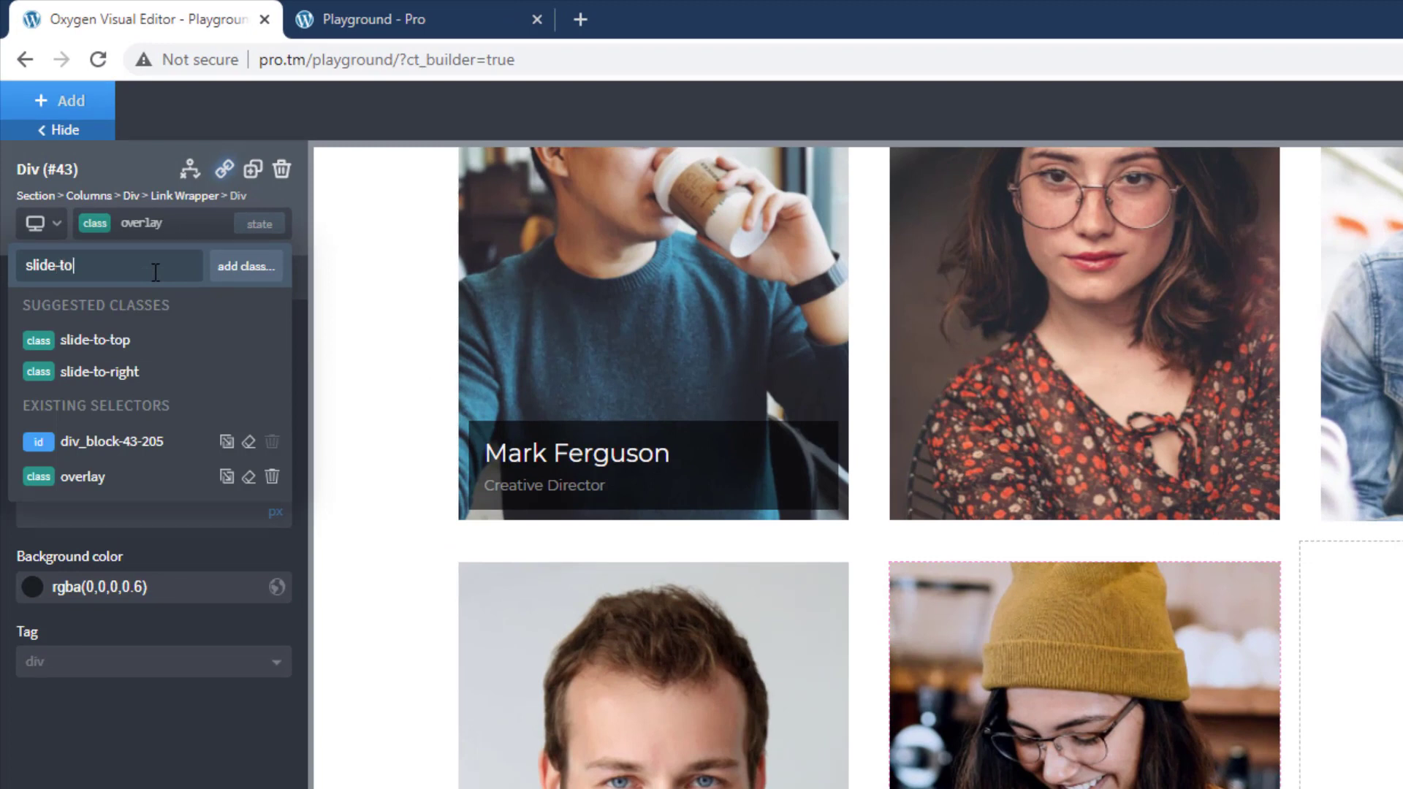
text(le)
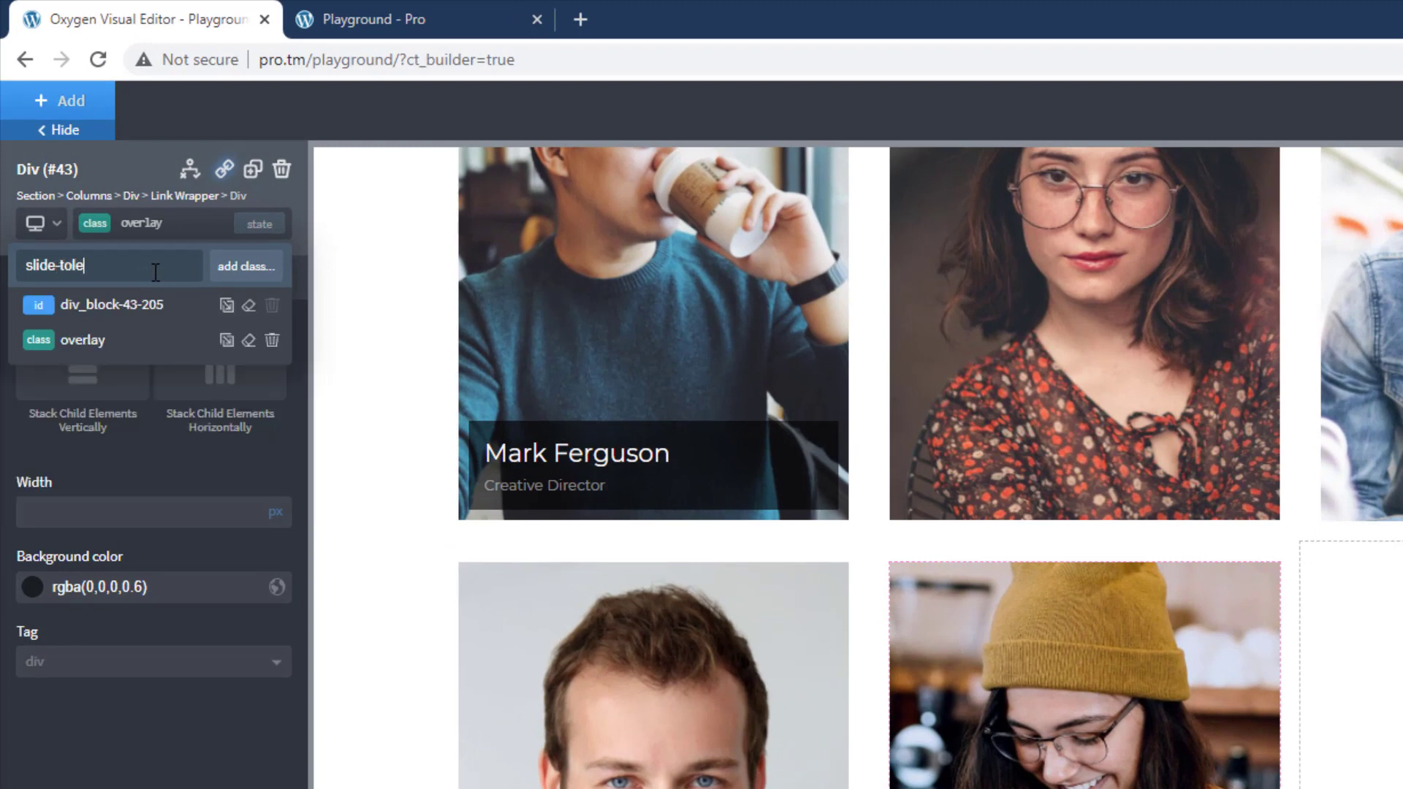
key(BackSpace)
key(BackSpace)
text(-lef)
click(237, 266)
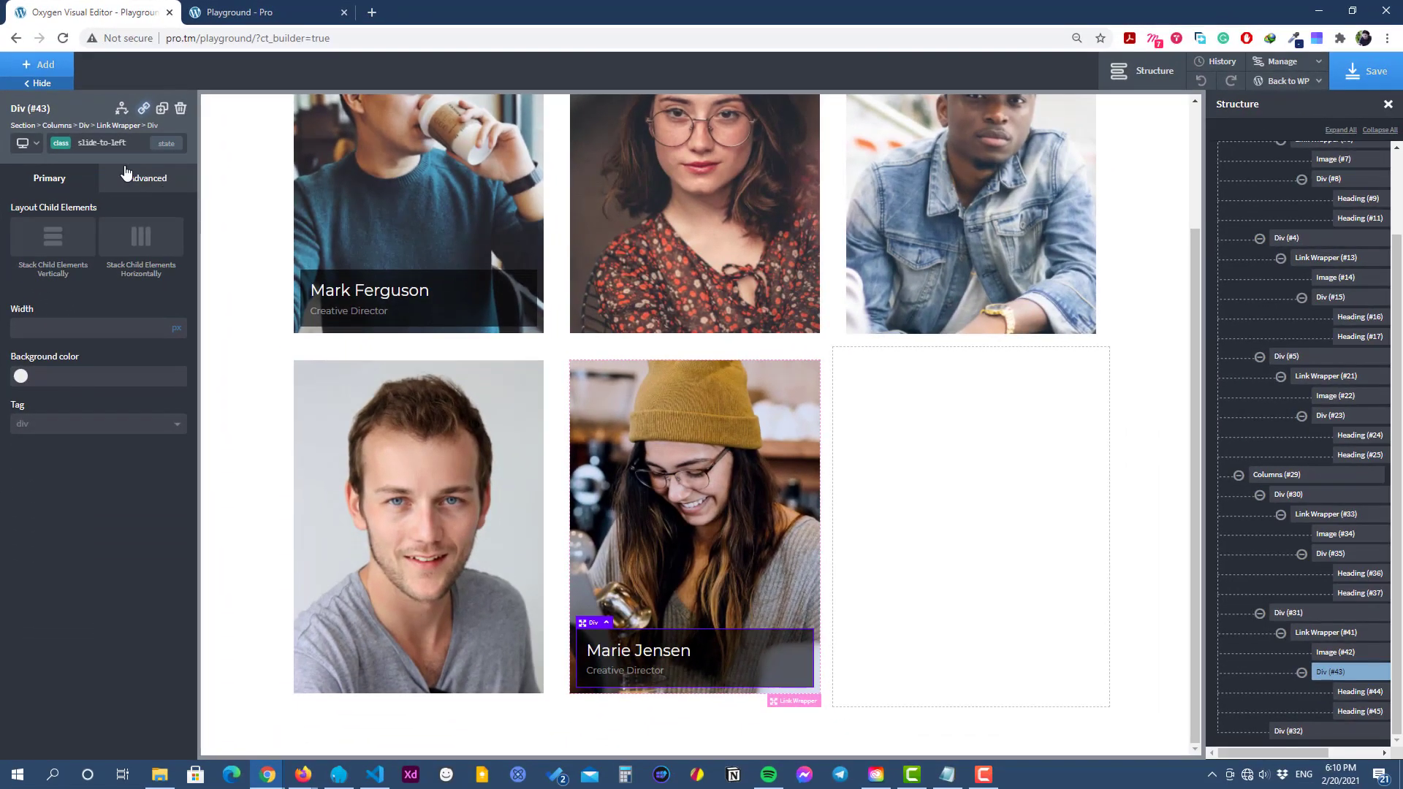
Set the opacity of the overlay's slide-to-left class to 0.
click(126, 172)
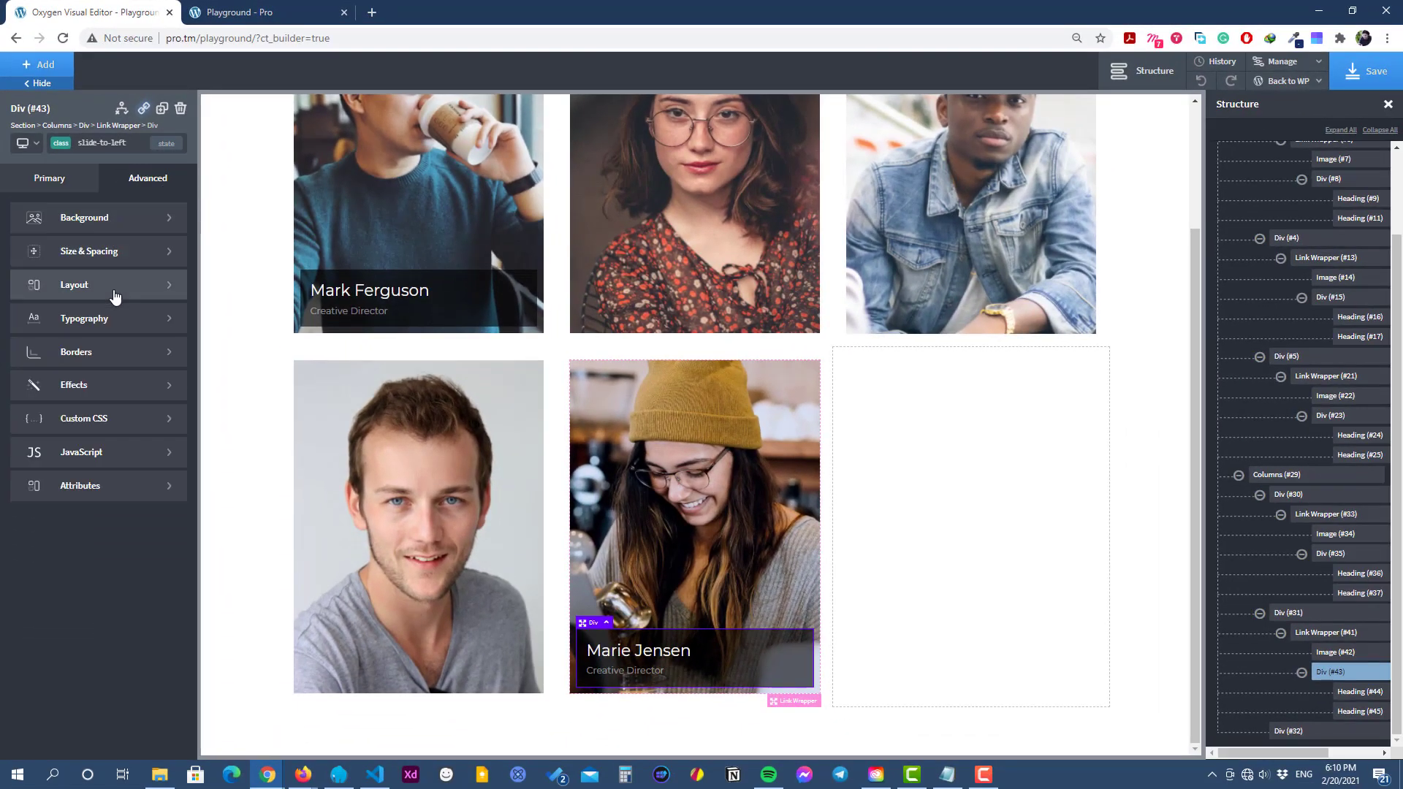
click(89, 386)
click(114, 329)
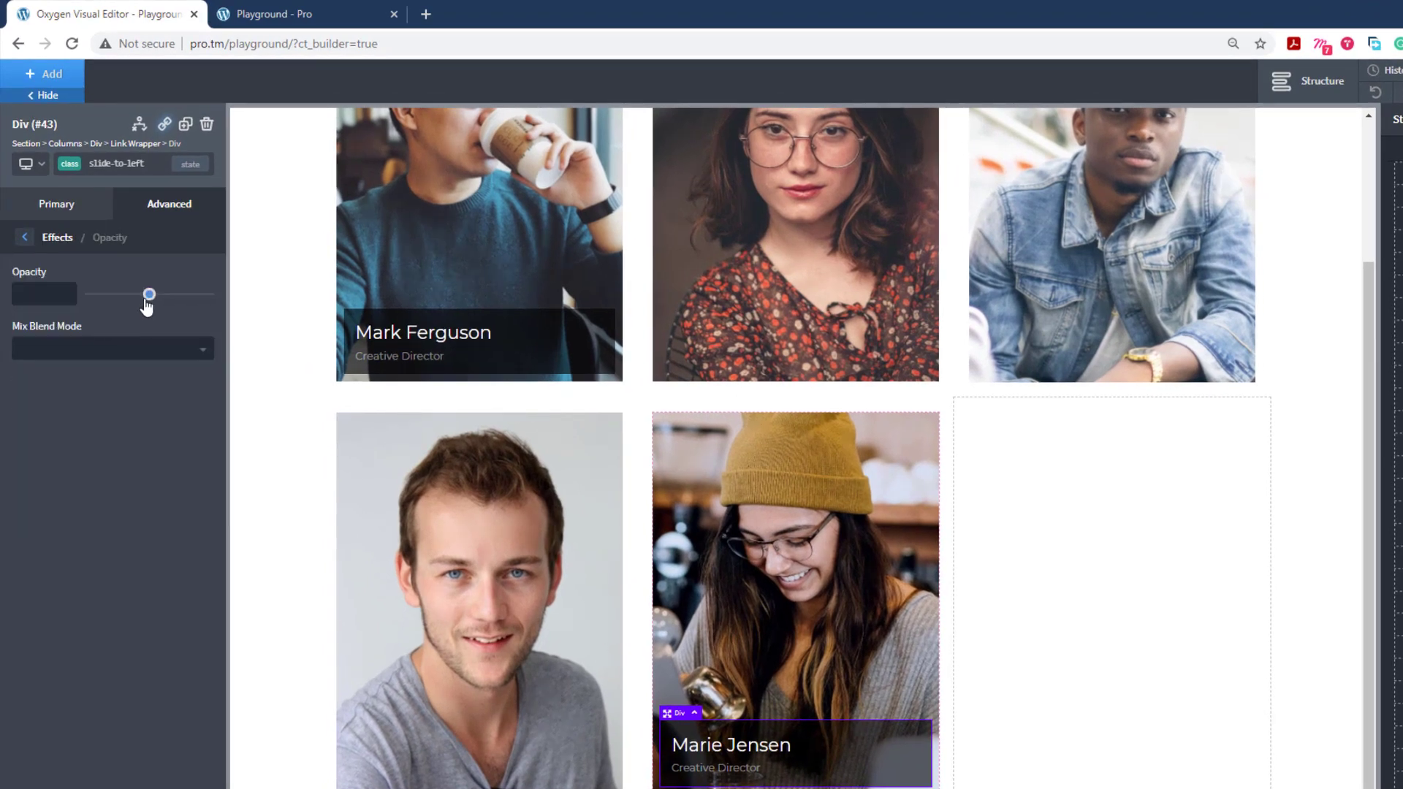
drag(147, 301, 57, 292)
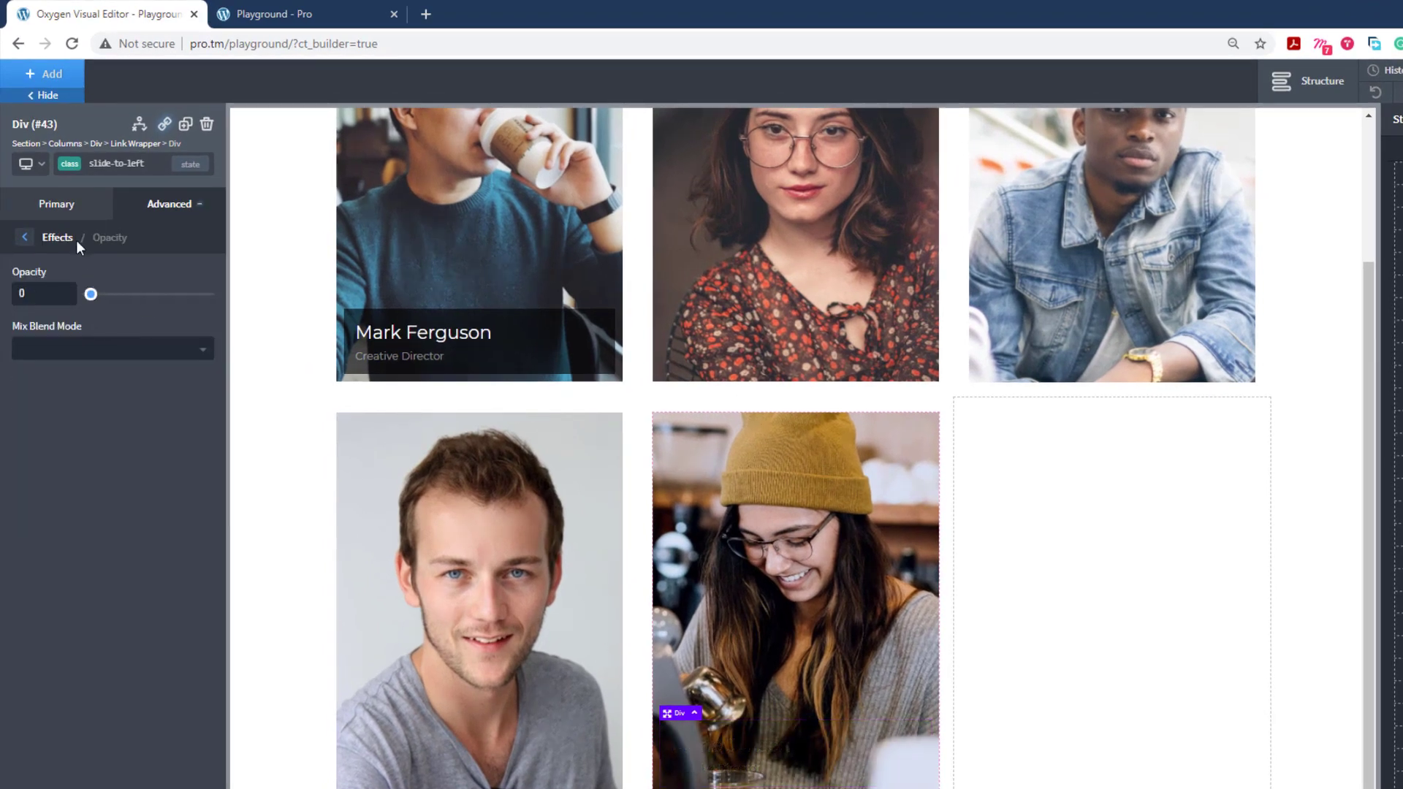
click(24, 238)
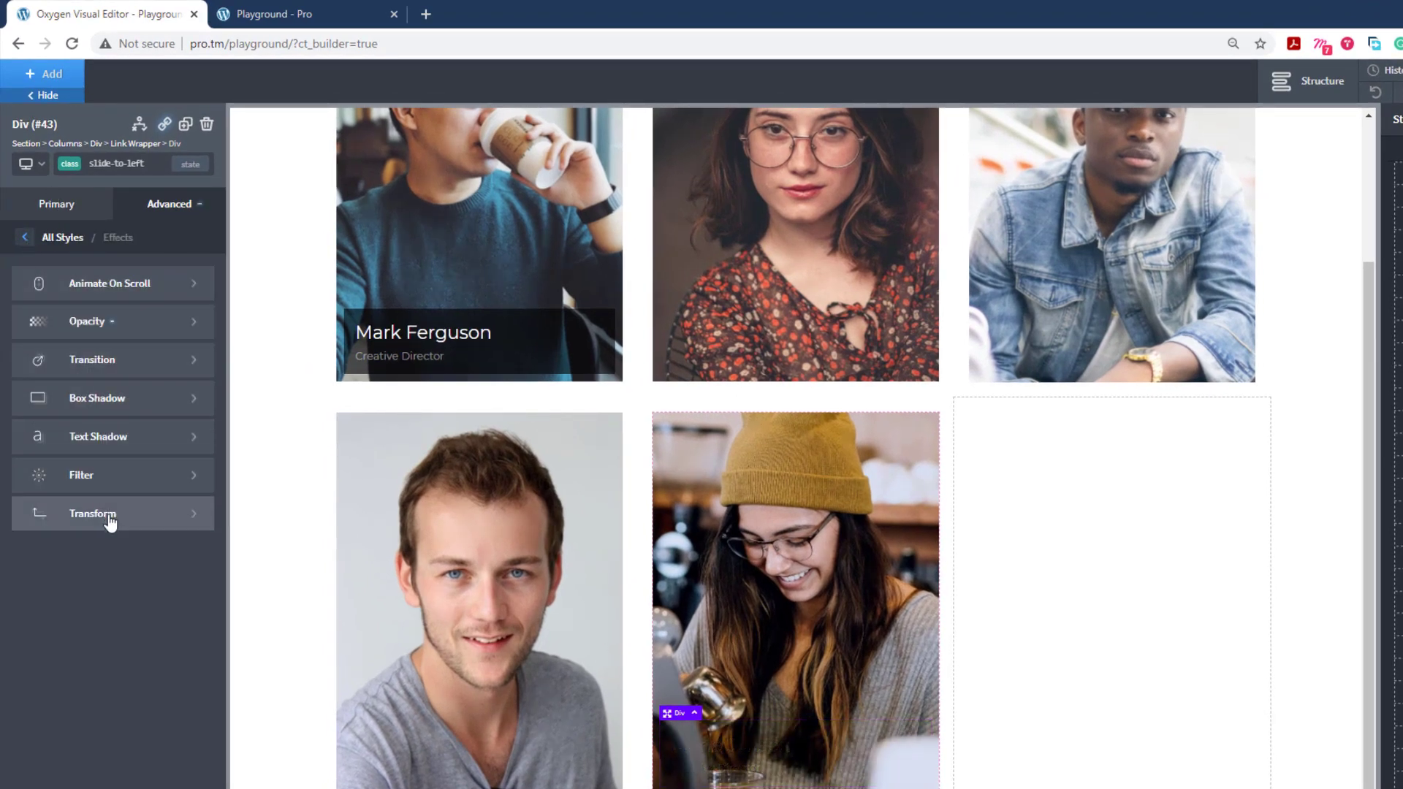
Add a translate transform to the slide-to-left class with Translate X set to 100%.
click(108, 513)
click(90, 281)
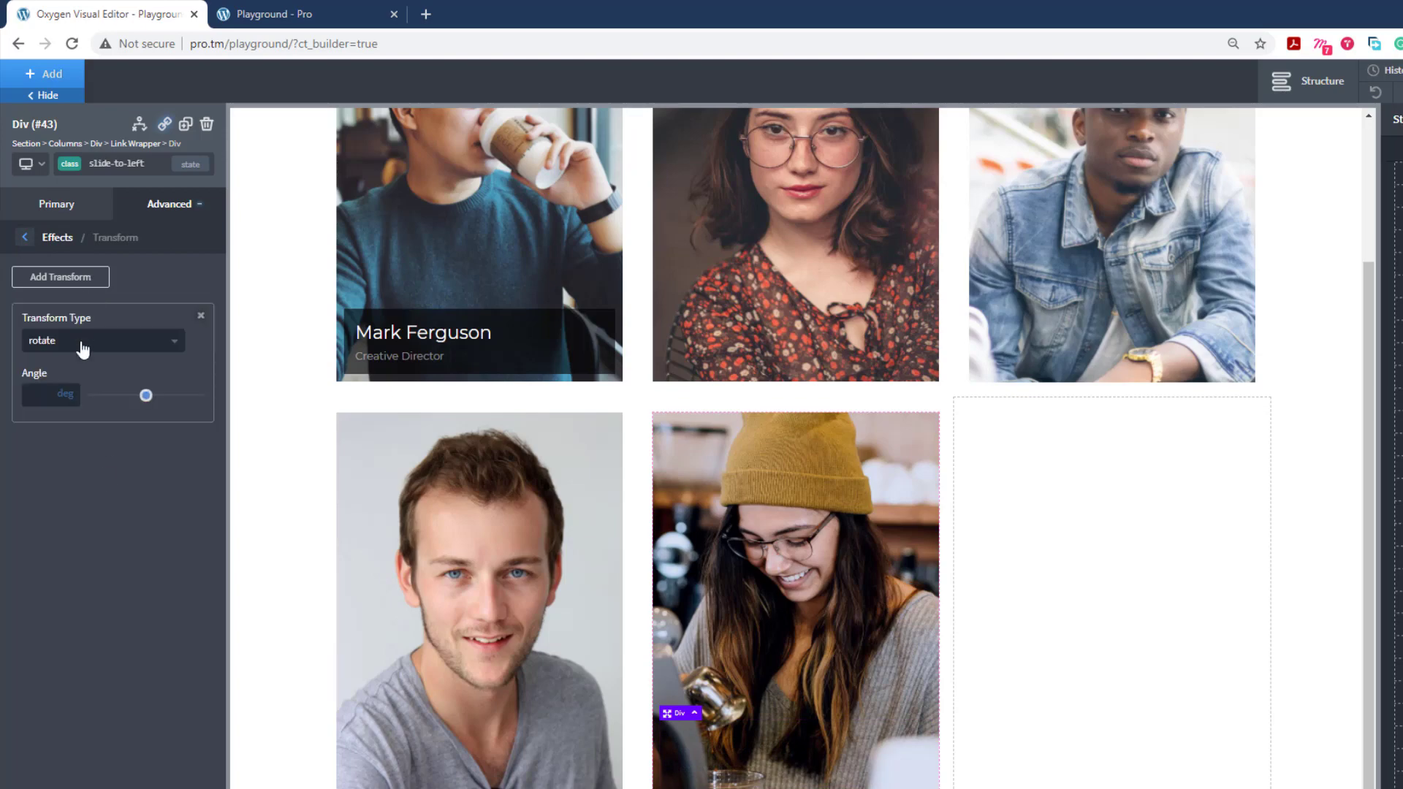
click(82, 346)
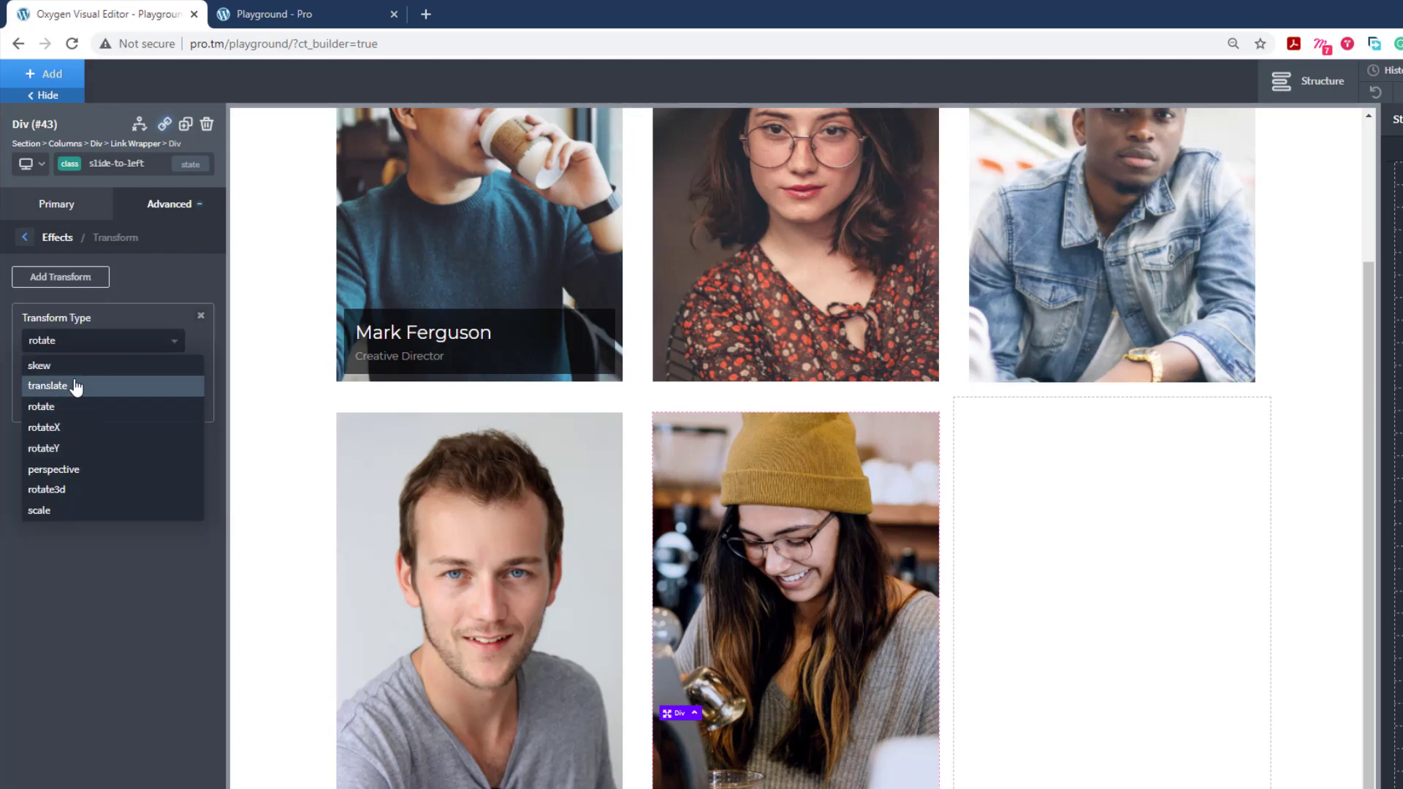
click(76, 387)
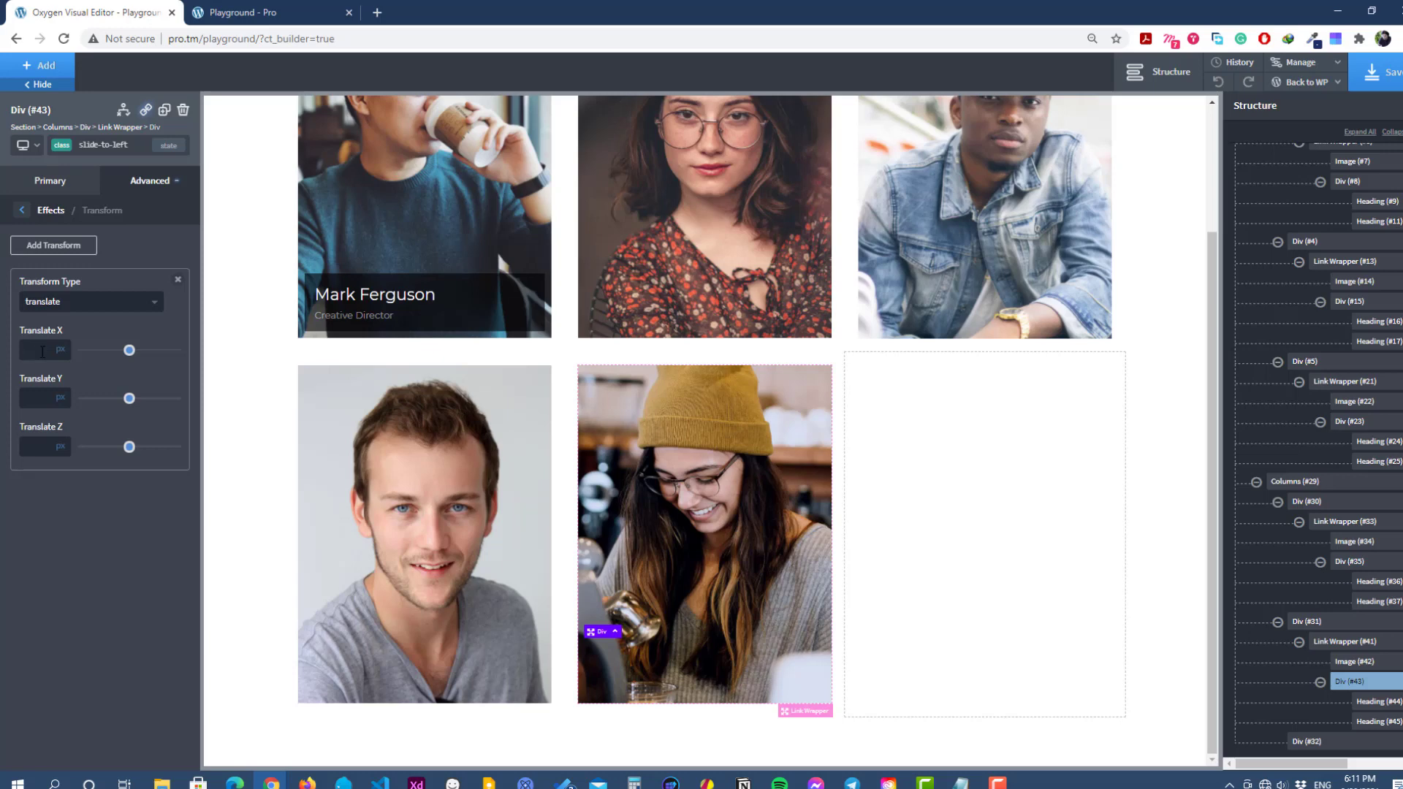
text(00)
click(62, 358)
click(65, 342)
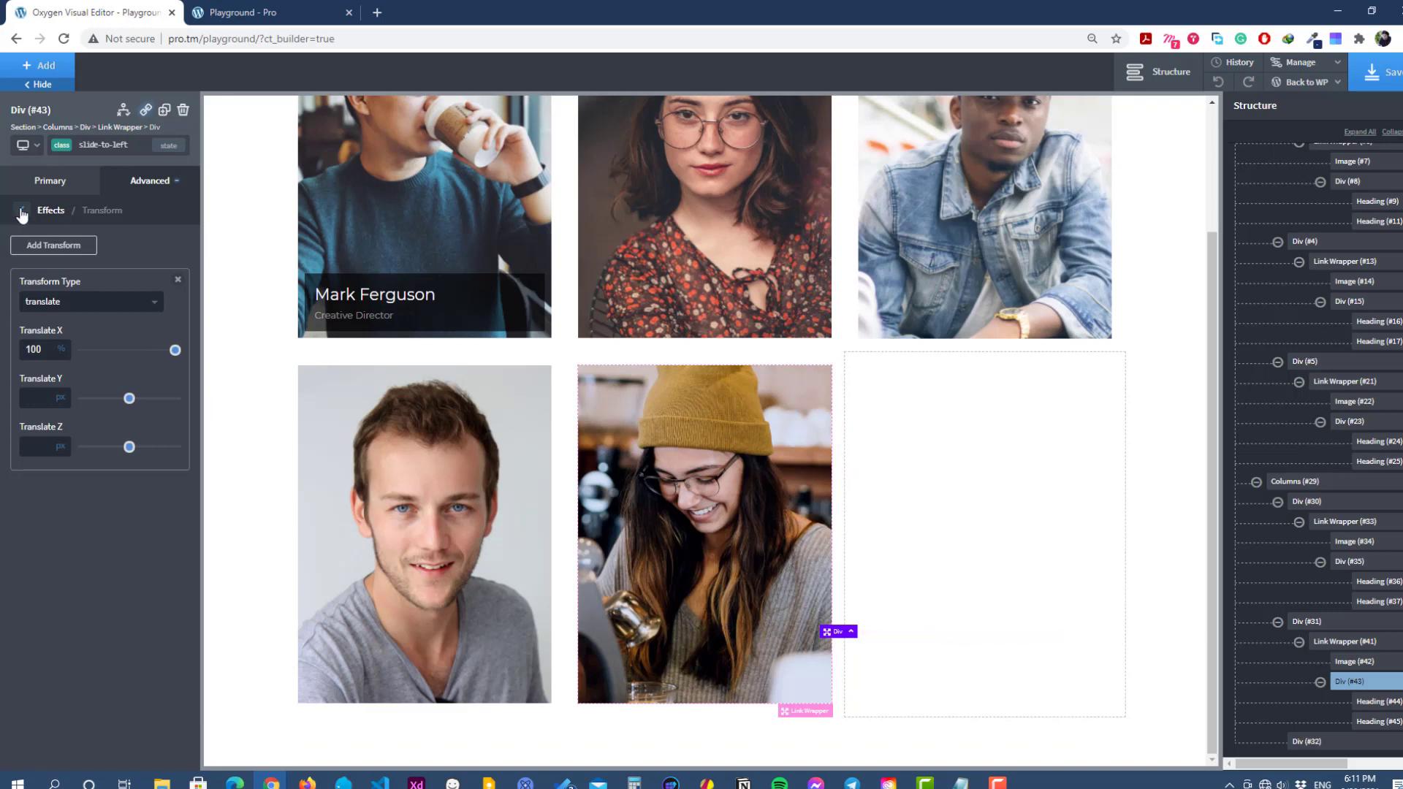
click(22, 212)
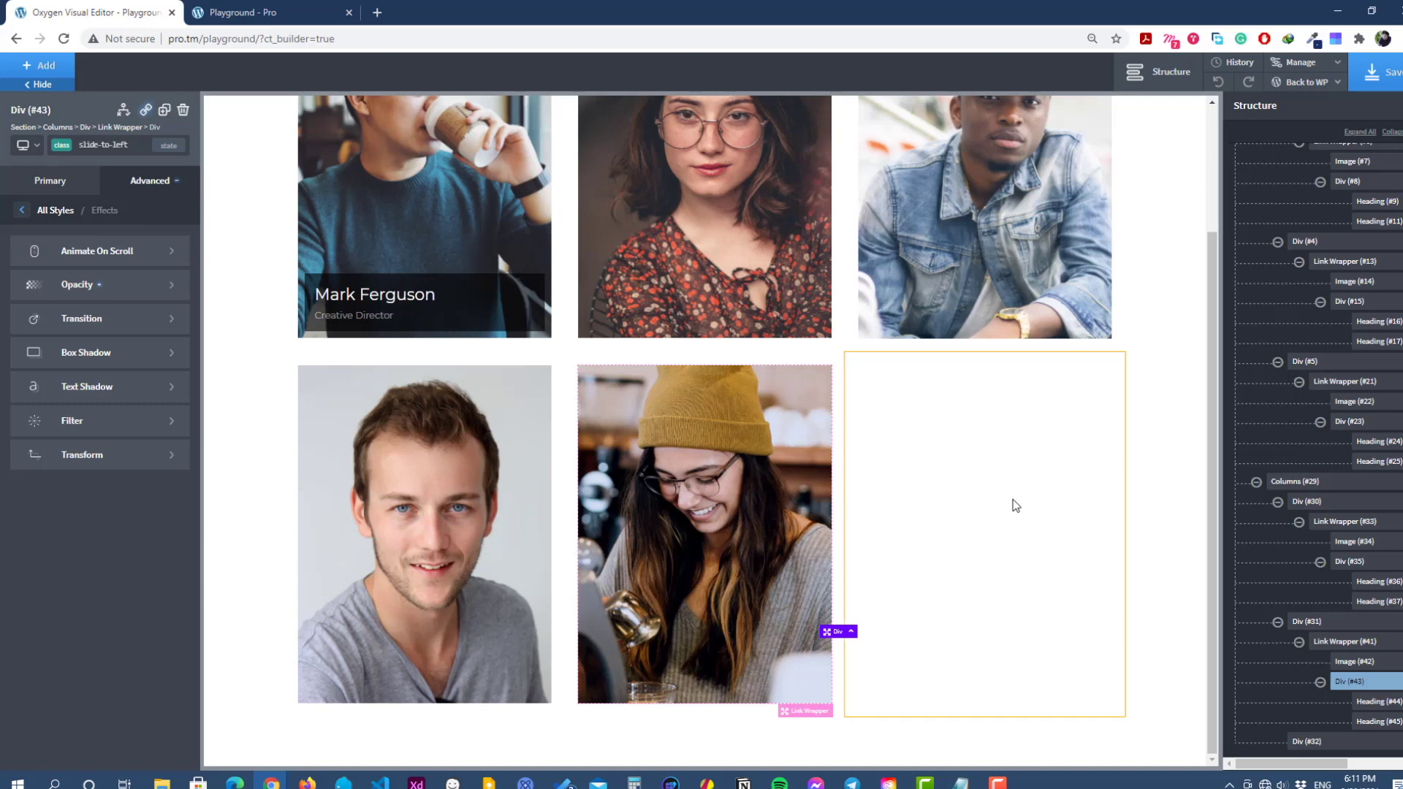
Add a custom state "hover .slide-to-left" to the card class on the link wrapper of the second row's middle card.
scroll(1033, 508, up, 1)
scroll(1040, 535, down, 1)
click(747, 437)
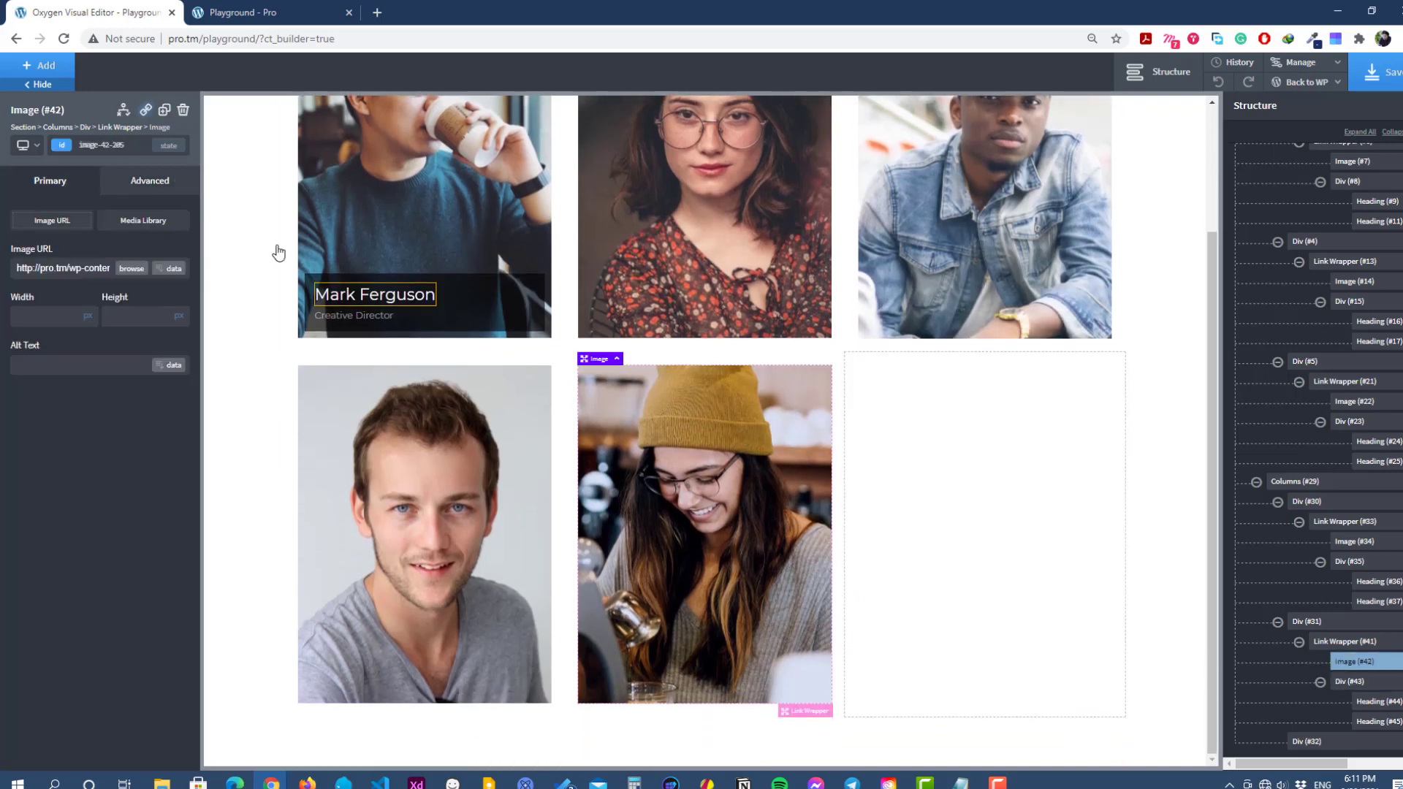
click(126, 127)
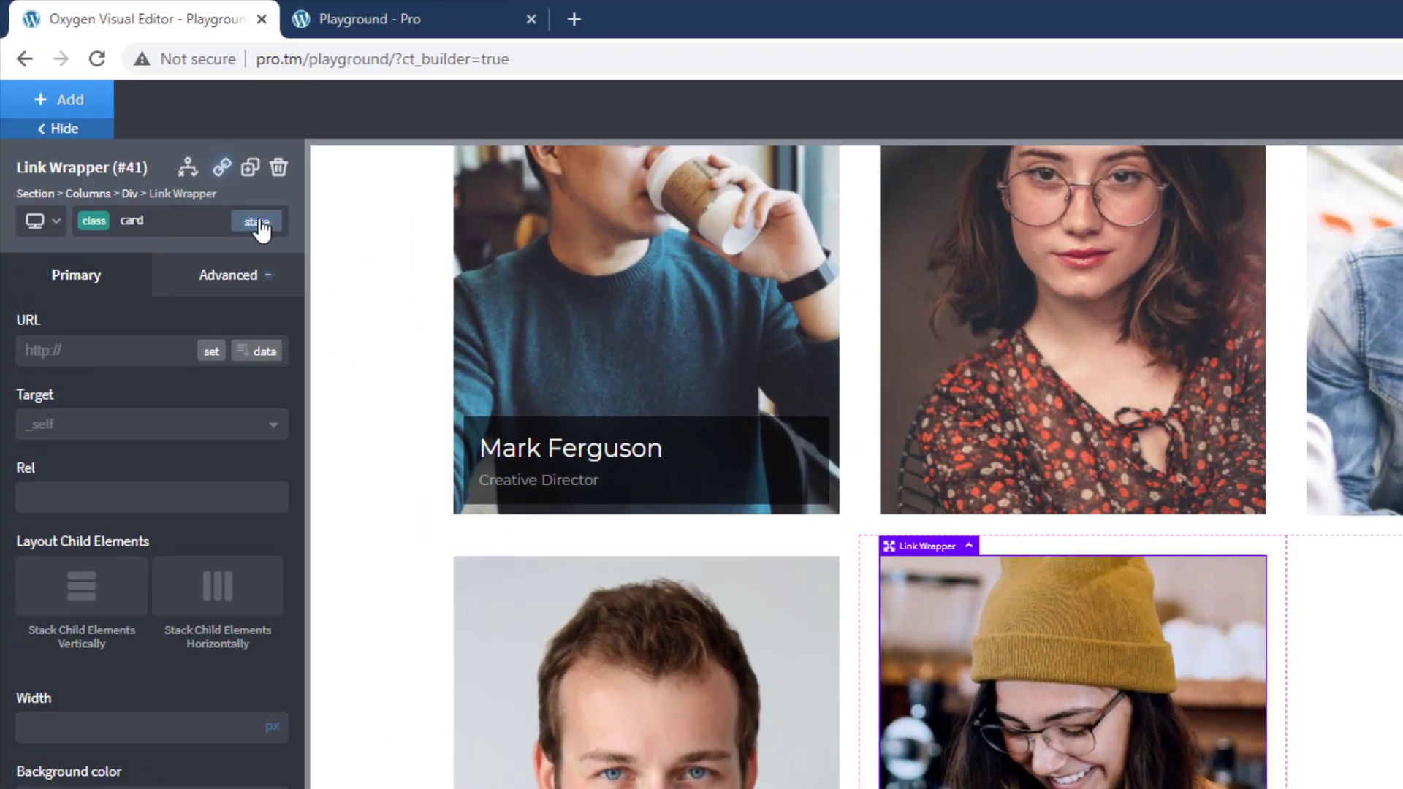
click(258, 222)
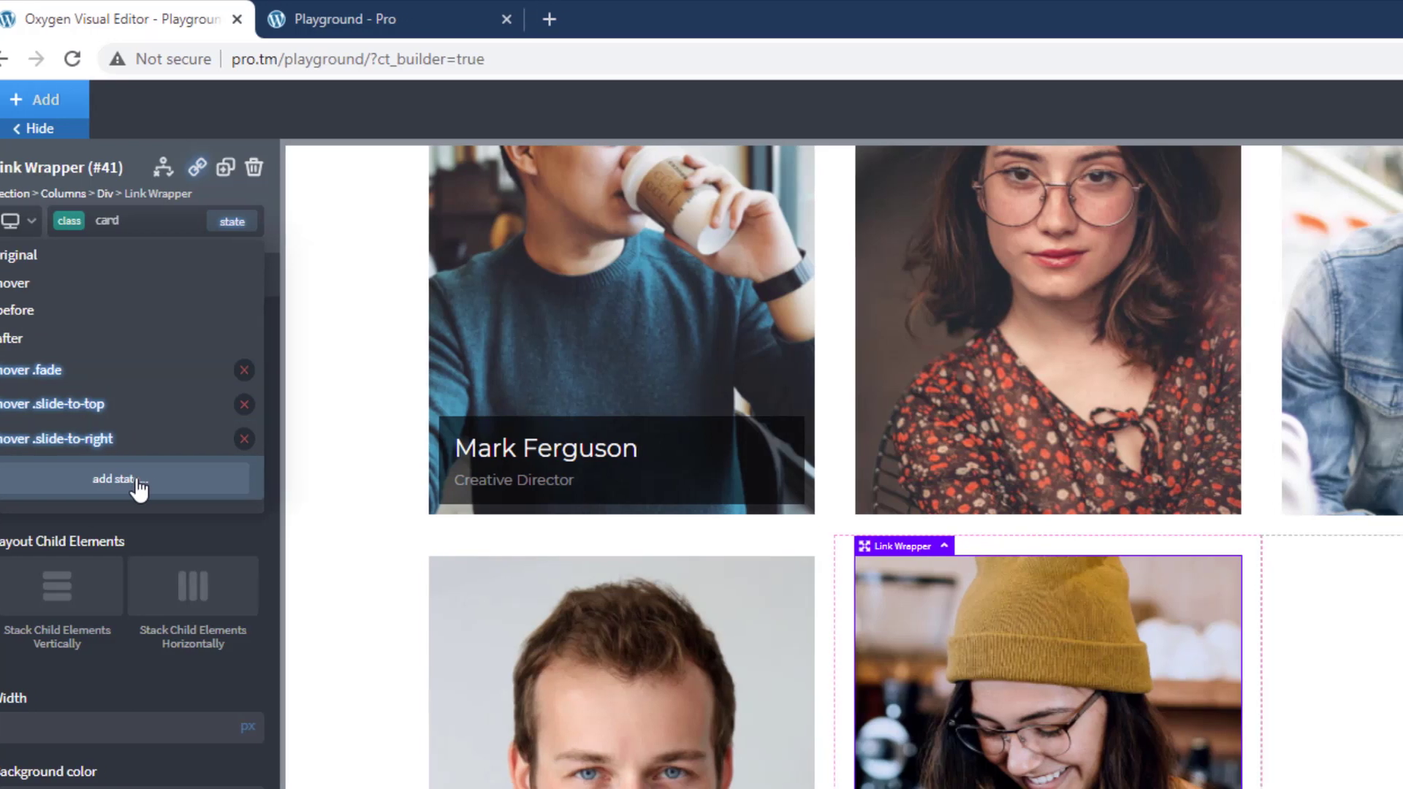
click(163, 486)
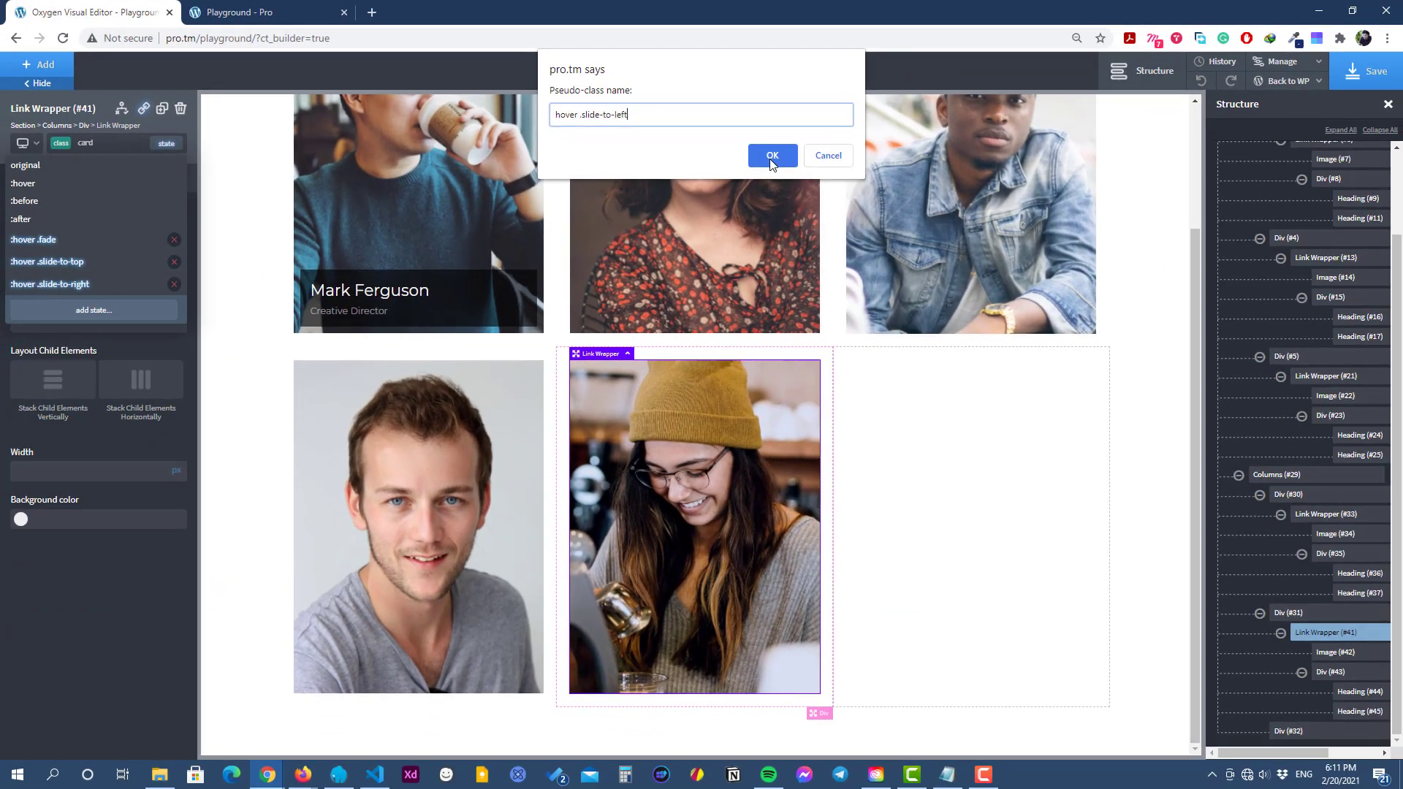
click(881, 240)
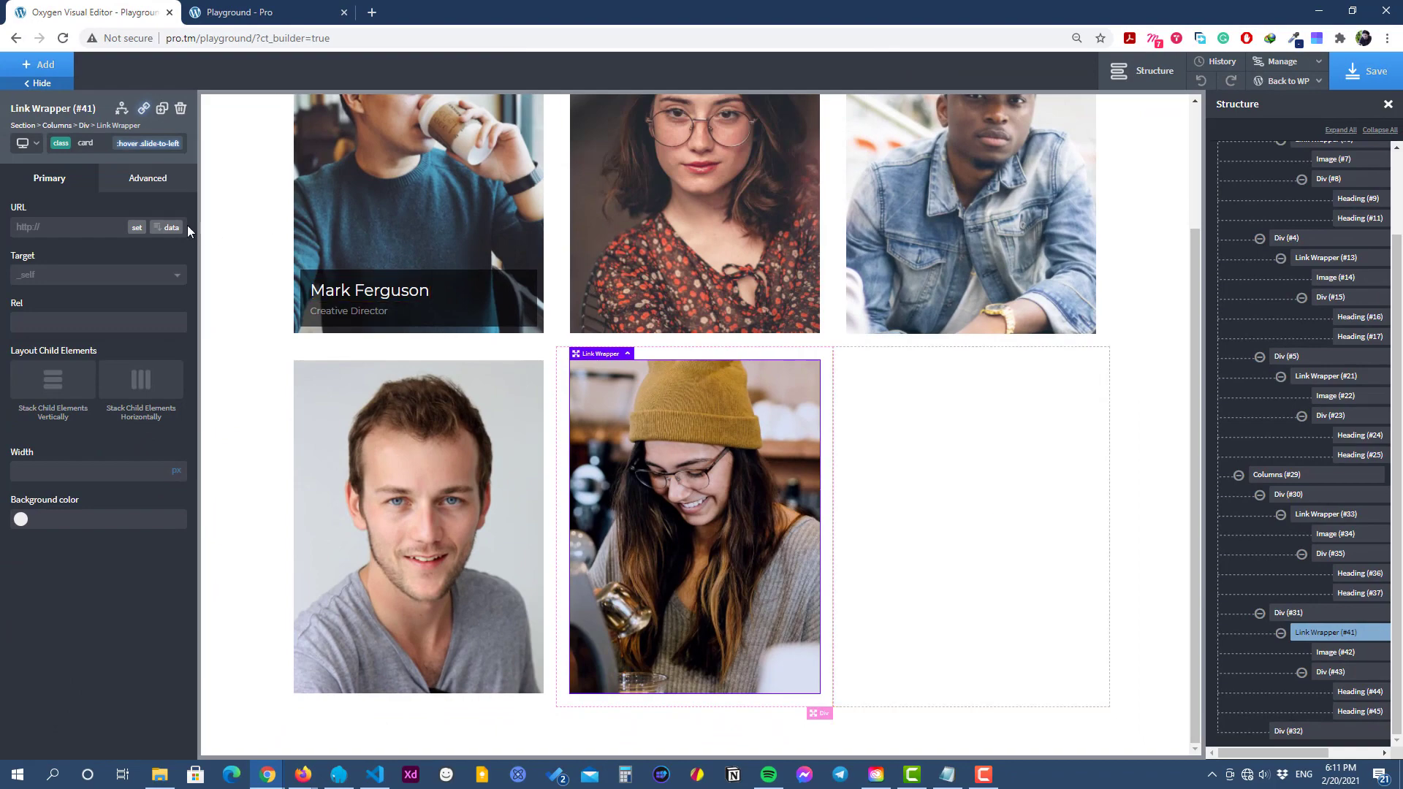
Set the opacity of the card class's hover .slide-to-left state to 1.
click(141, 180)
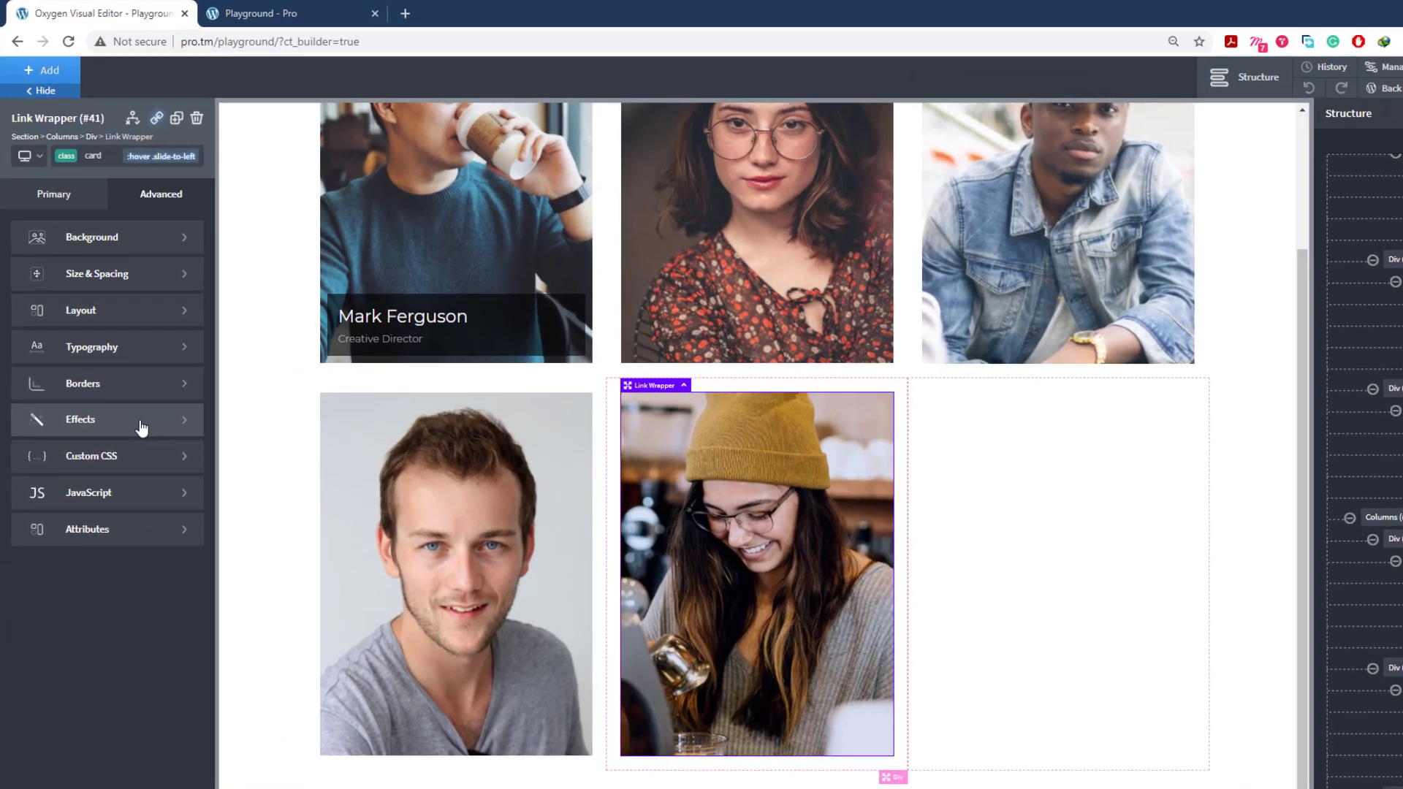
click(141, 427)
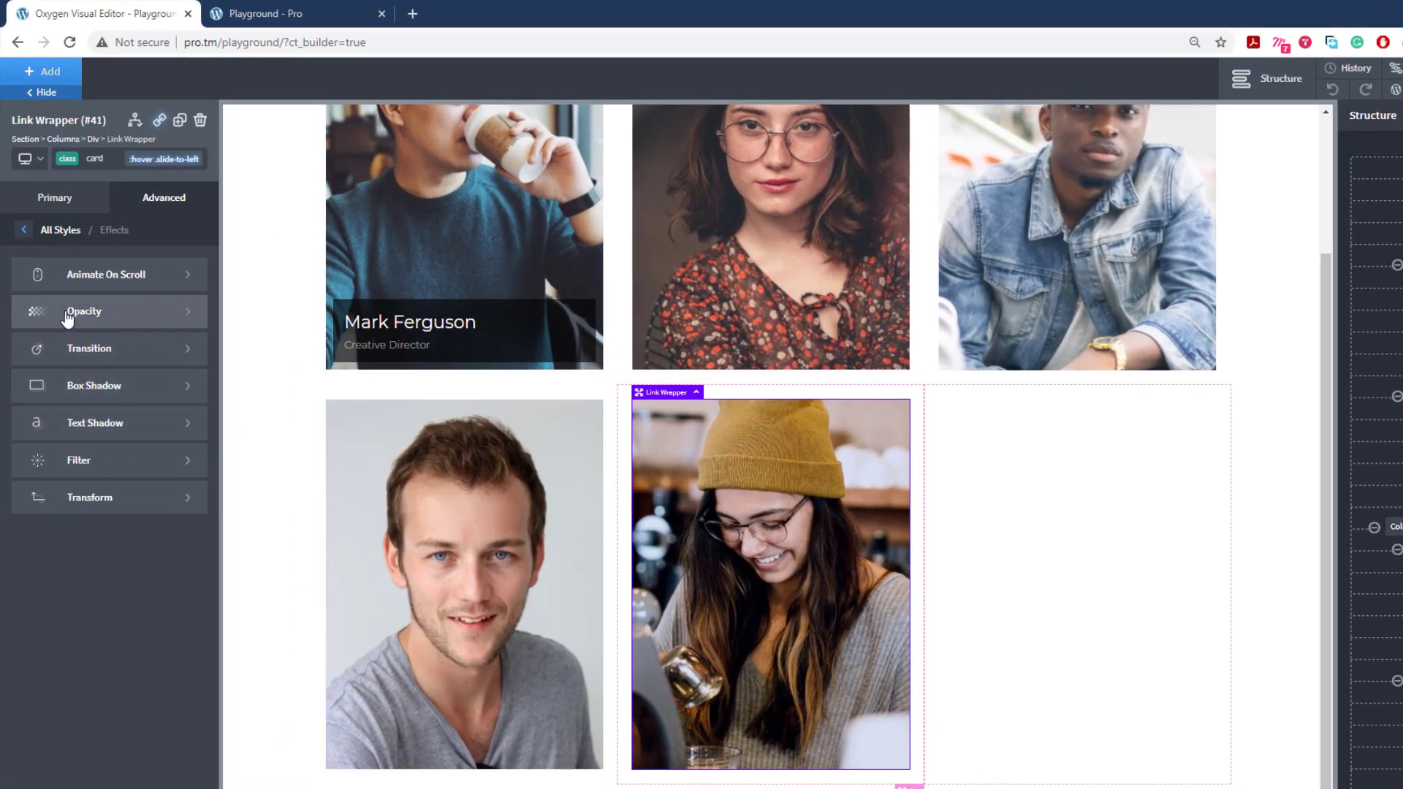
click(83, 308)
drag(145, 285, 242, 299)
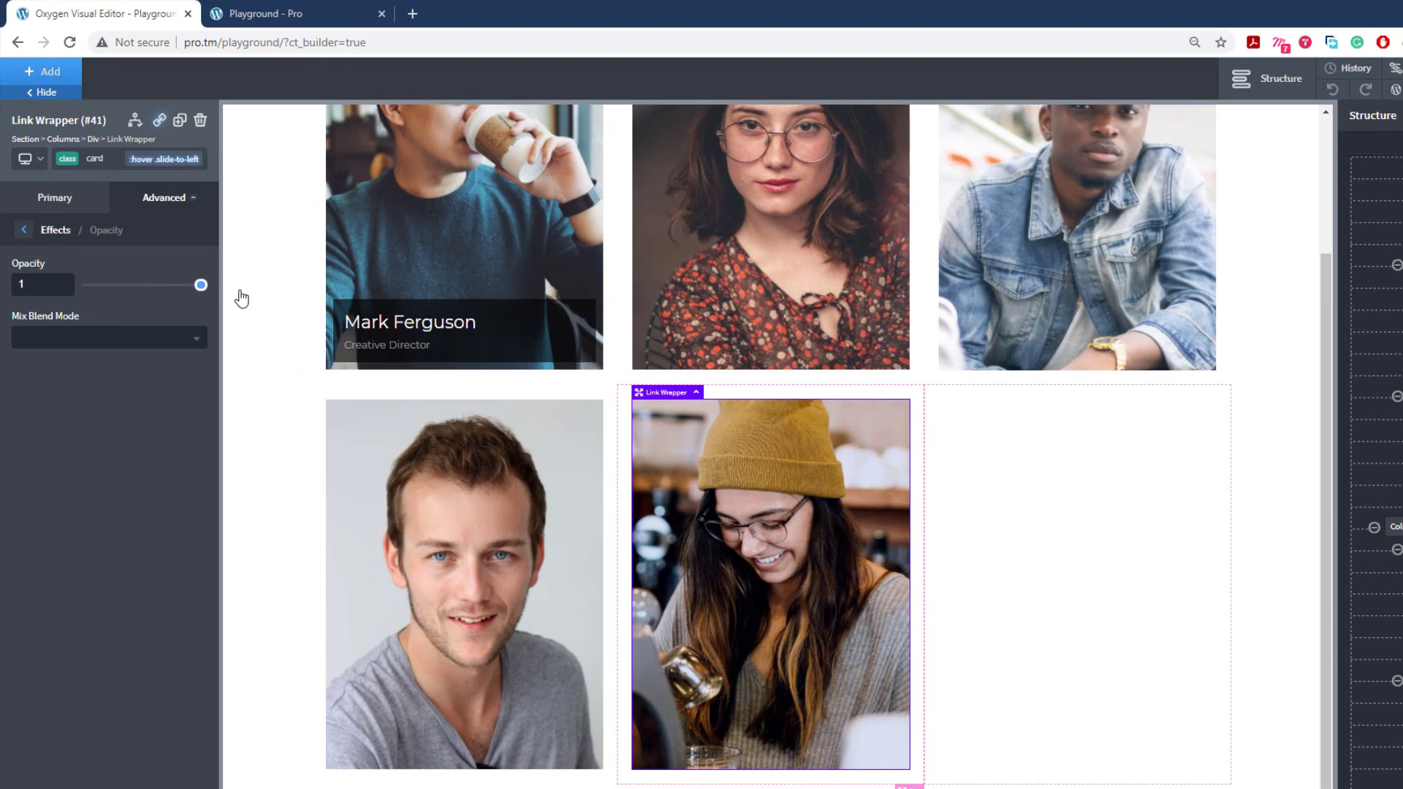
click(37, 231)
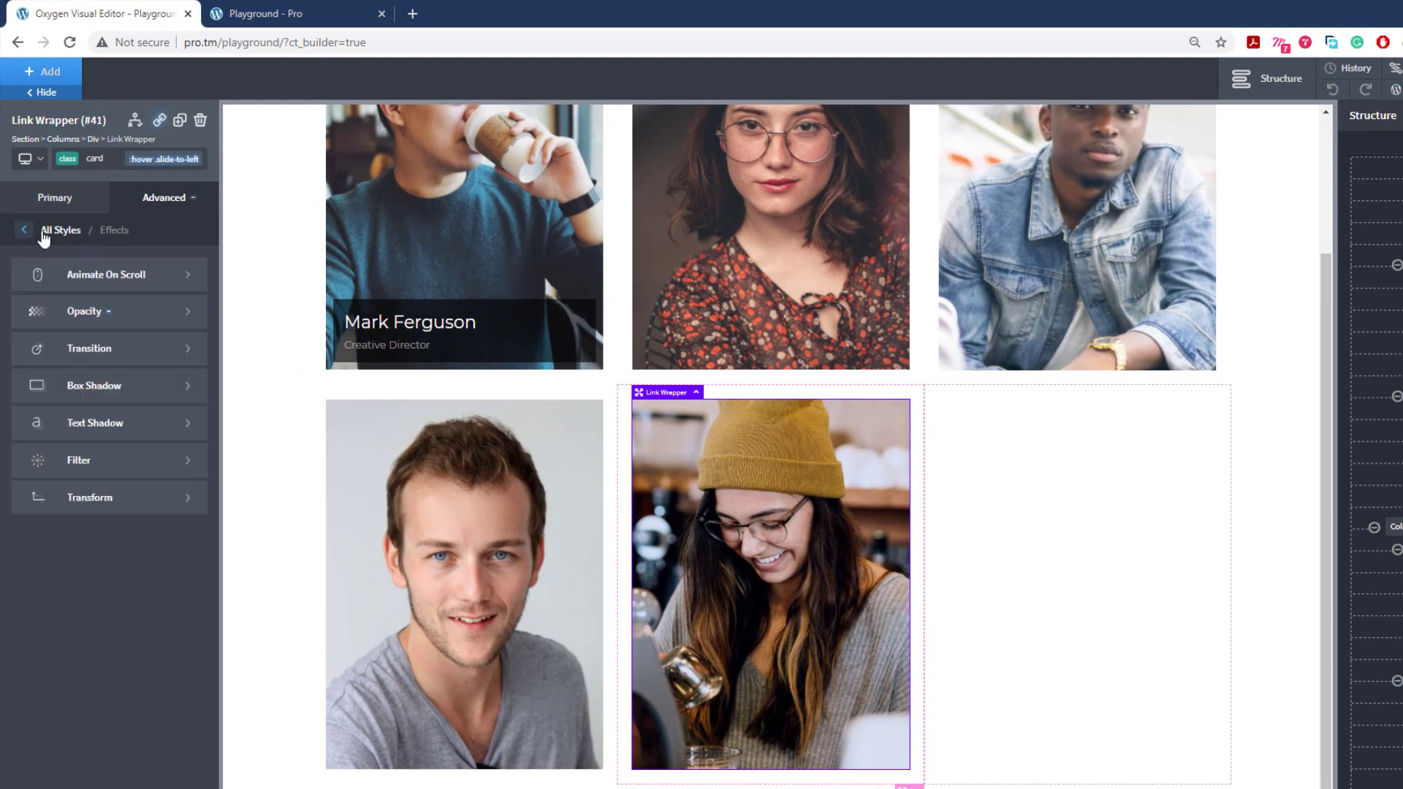
Add and apply the custom CSS "transform: translateX(0)" to the hover .slide-to-left state, with the code editor collapsed again.
click(22, 233)
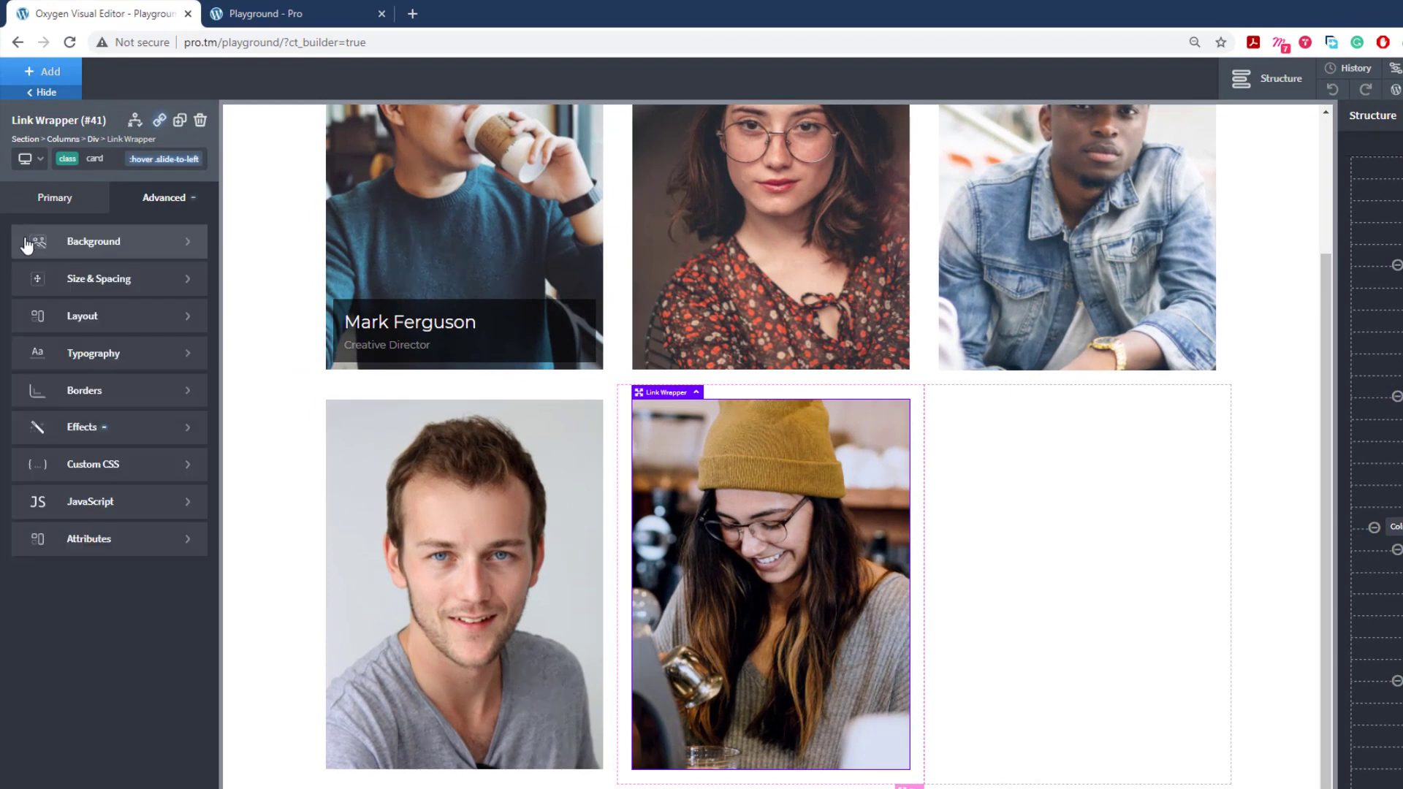
click(109, 468)
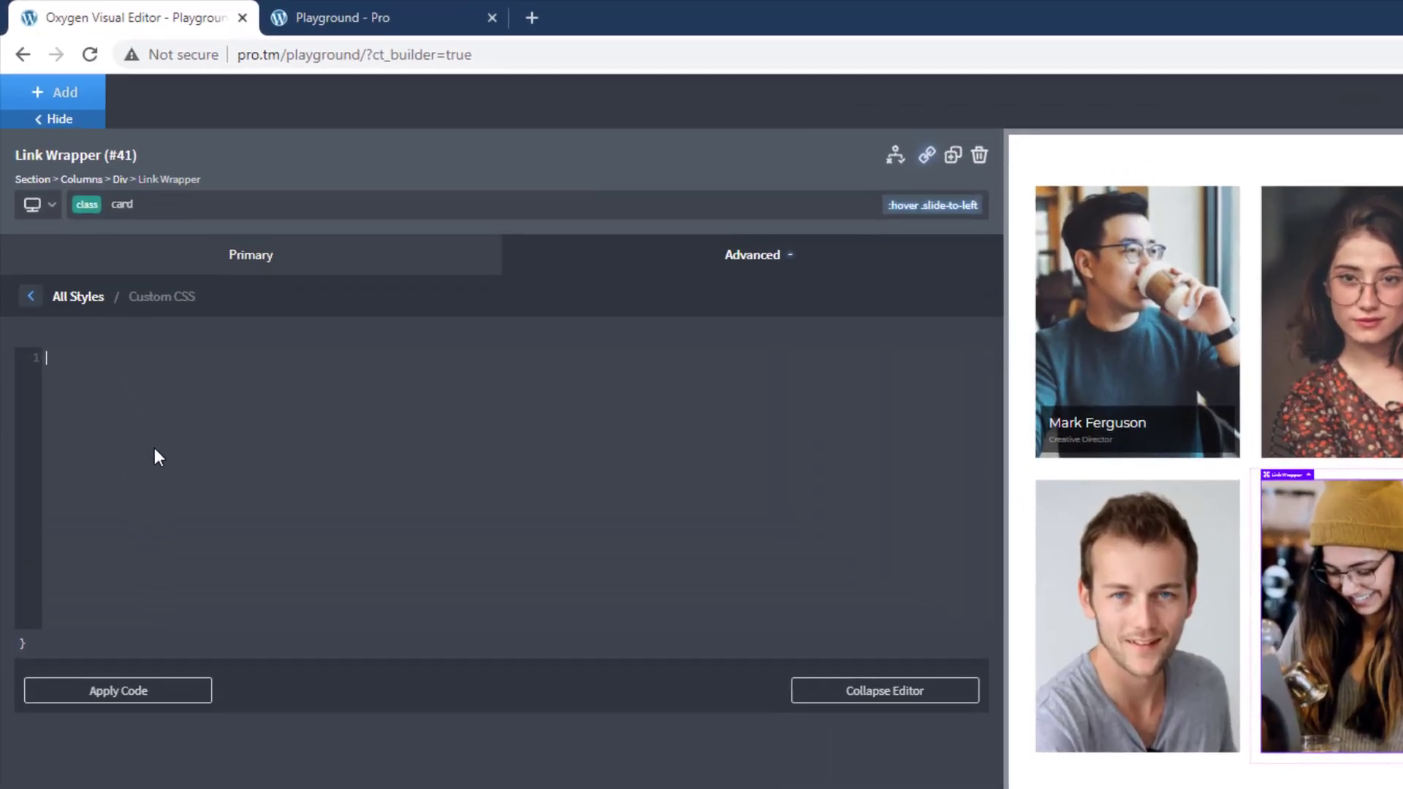
text(tra)
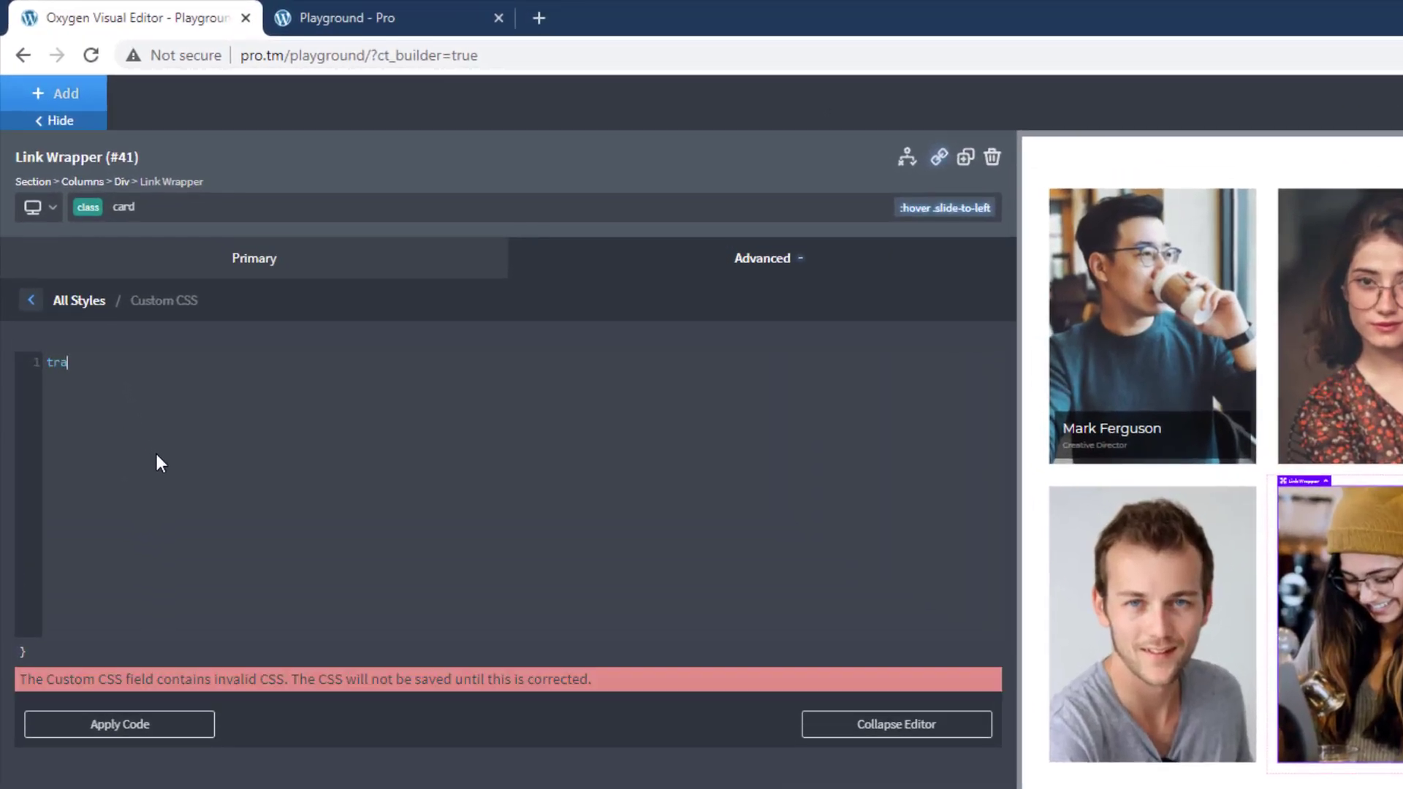
text(nsform: transl)
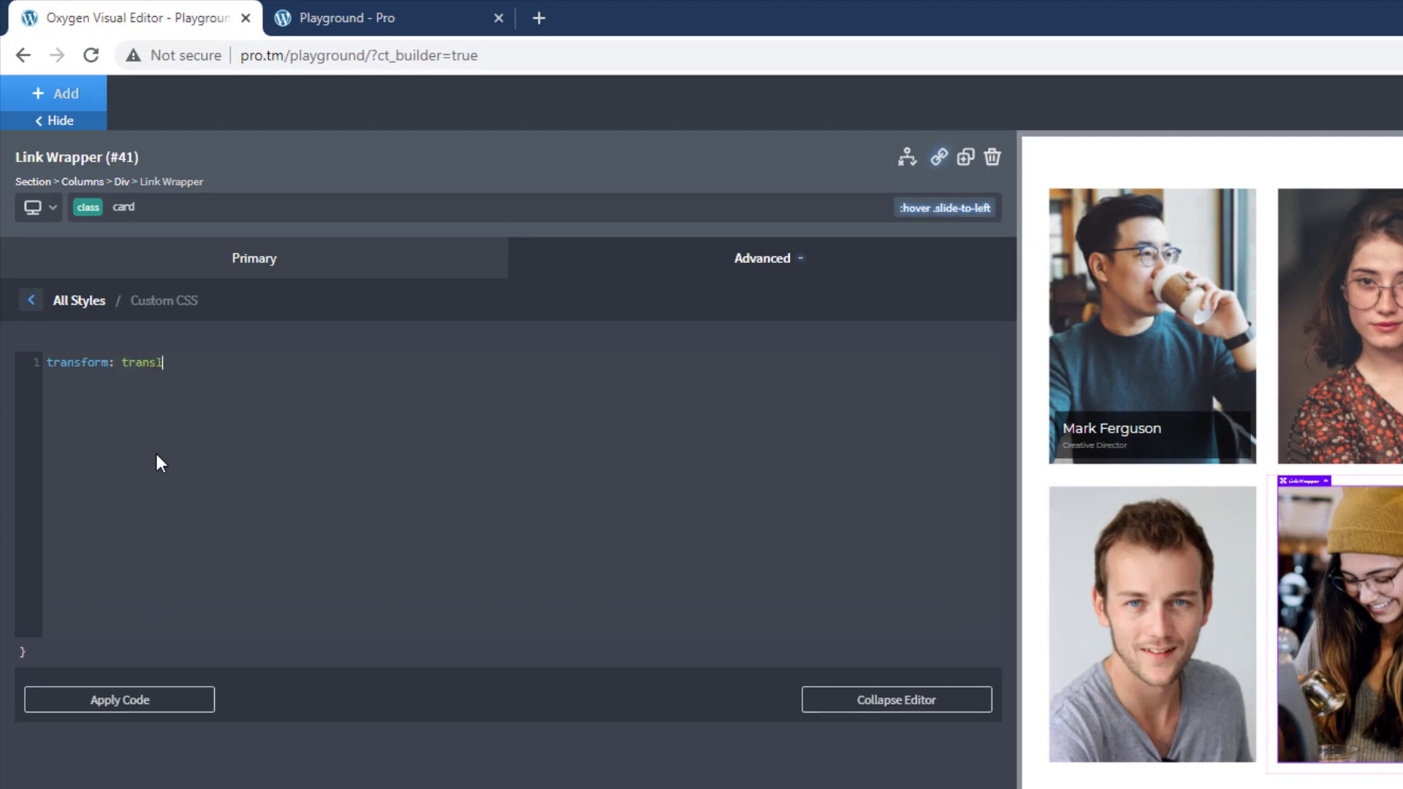
text(ateX(0)
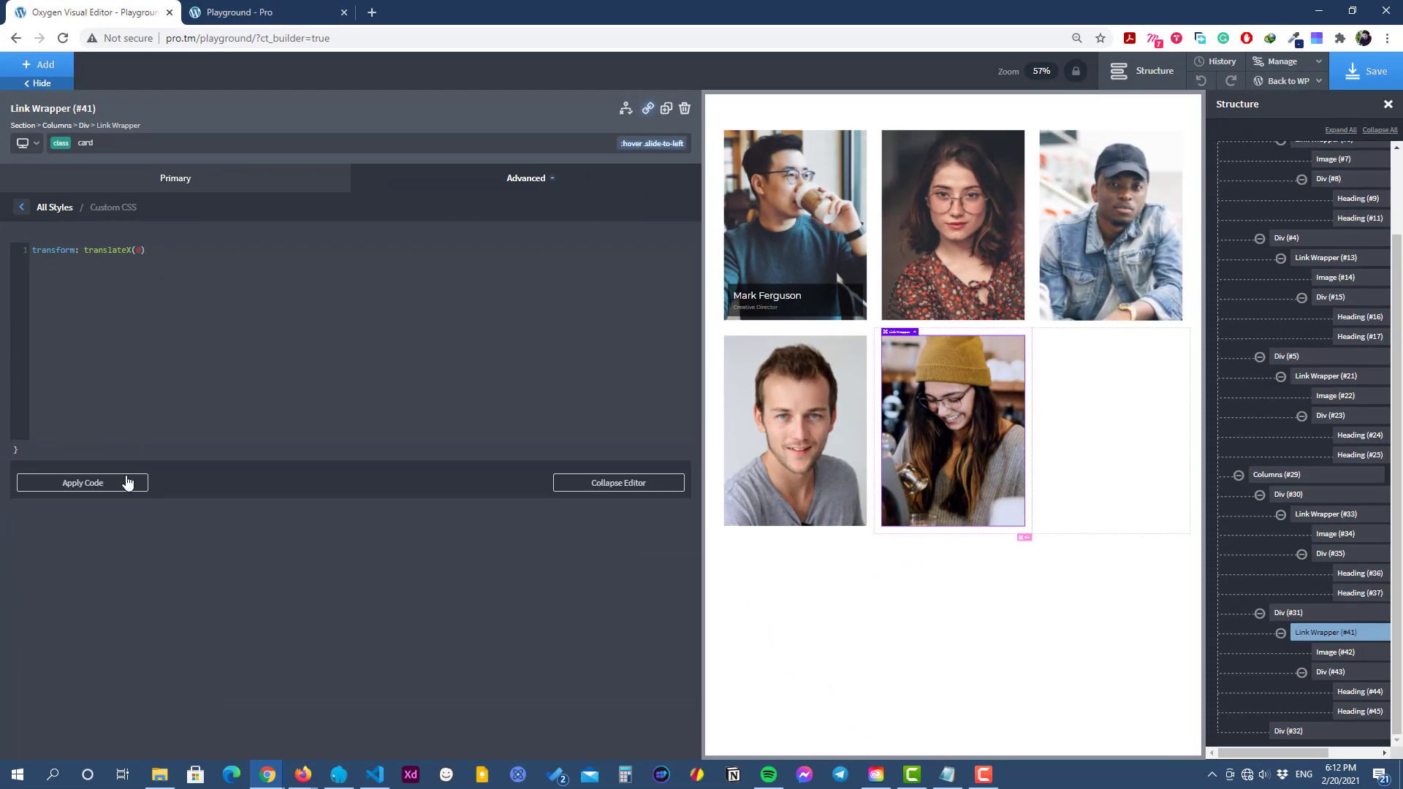
click(127, 481)
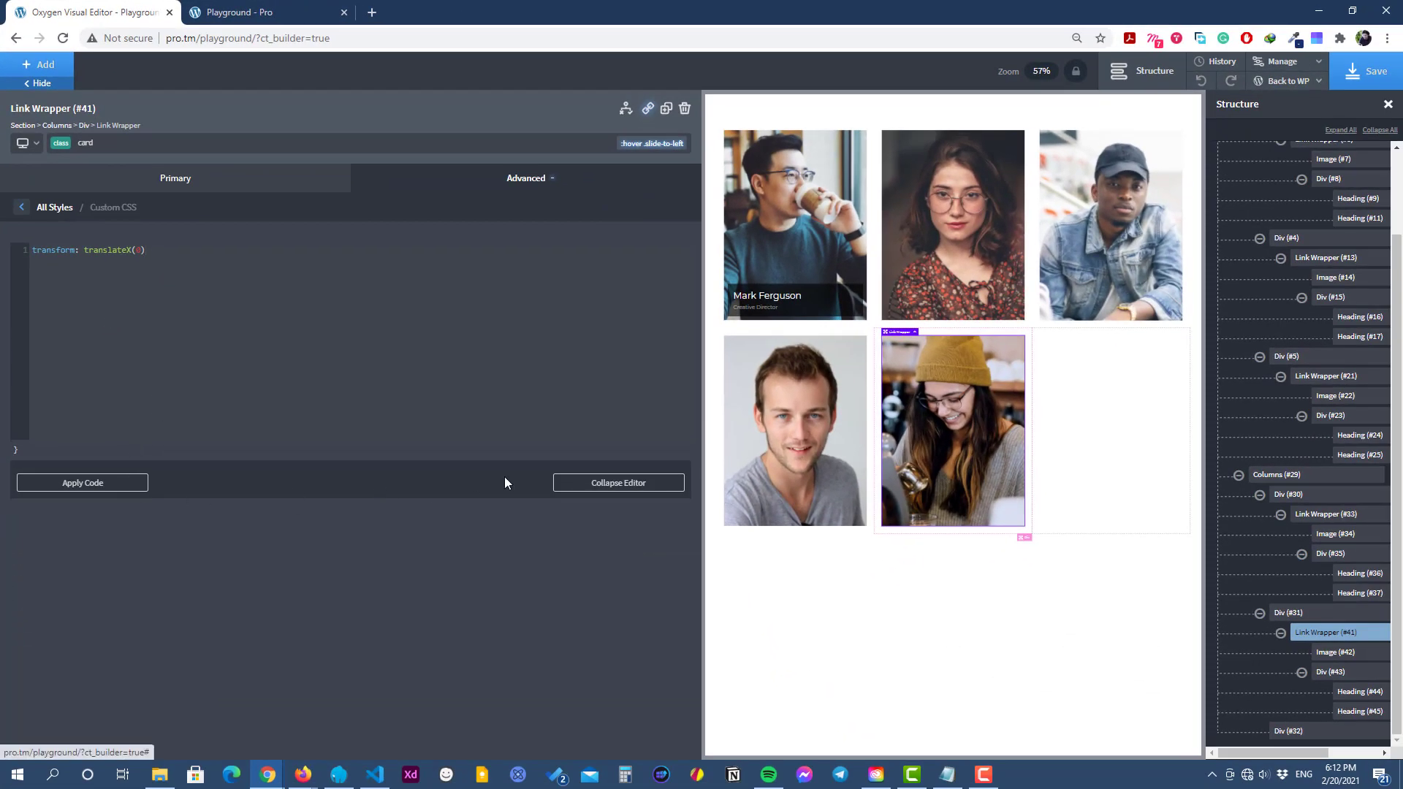
click(619, 483)
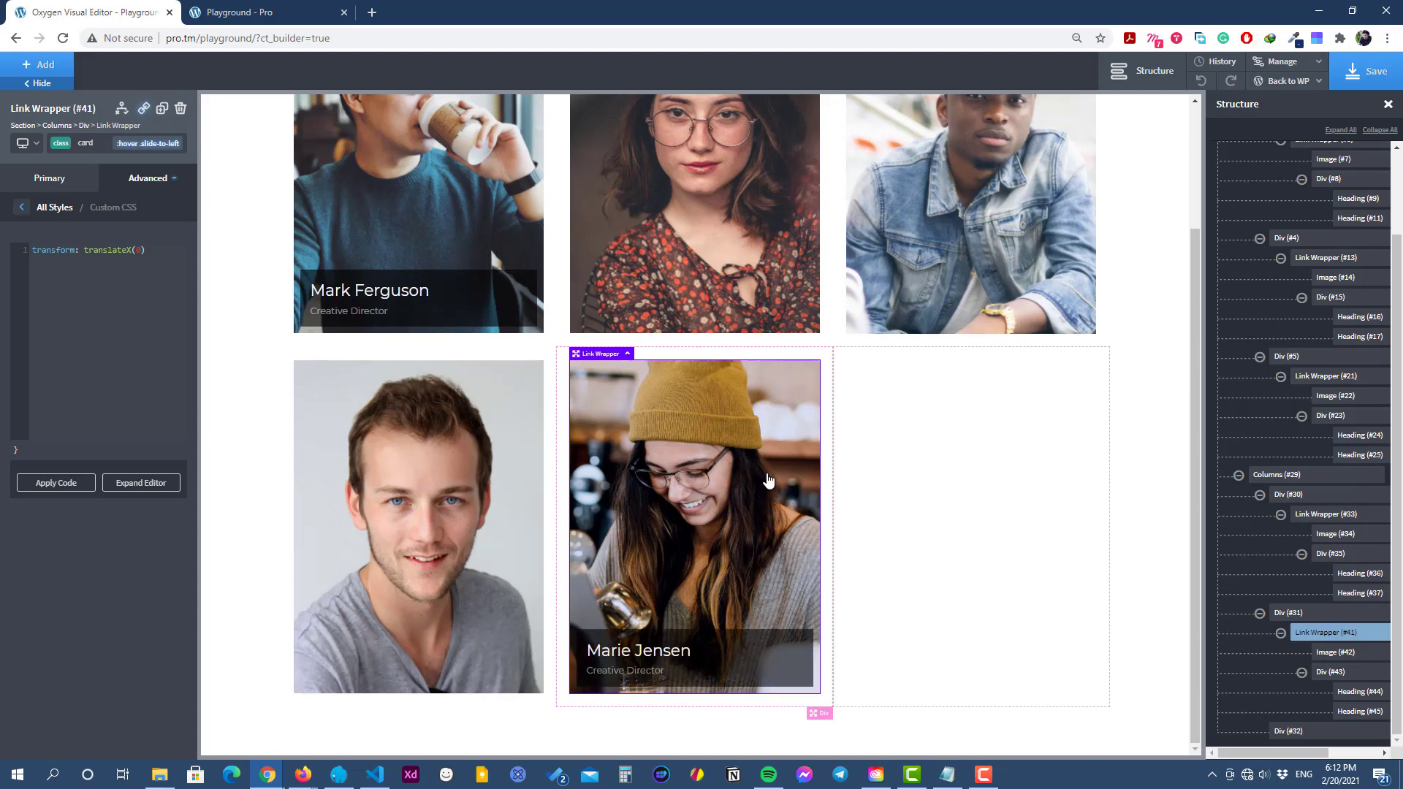
Save the page and reload the front-end Playground page to test the slide-to-left effect on the second row's middle card.
click(1377, 71)
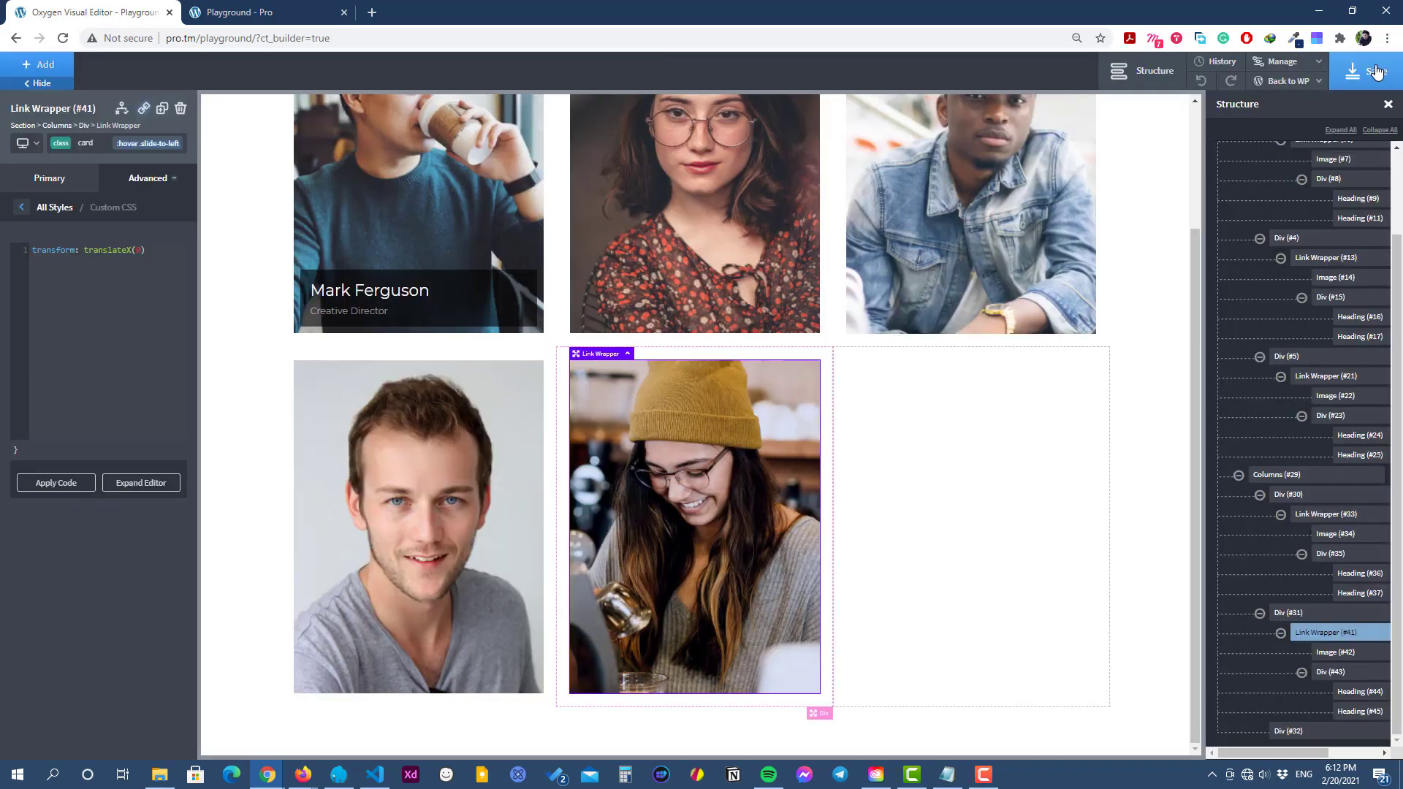
click(305, 10)
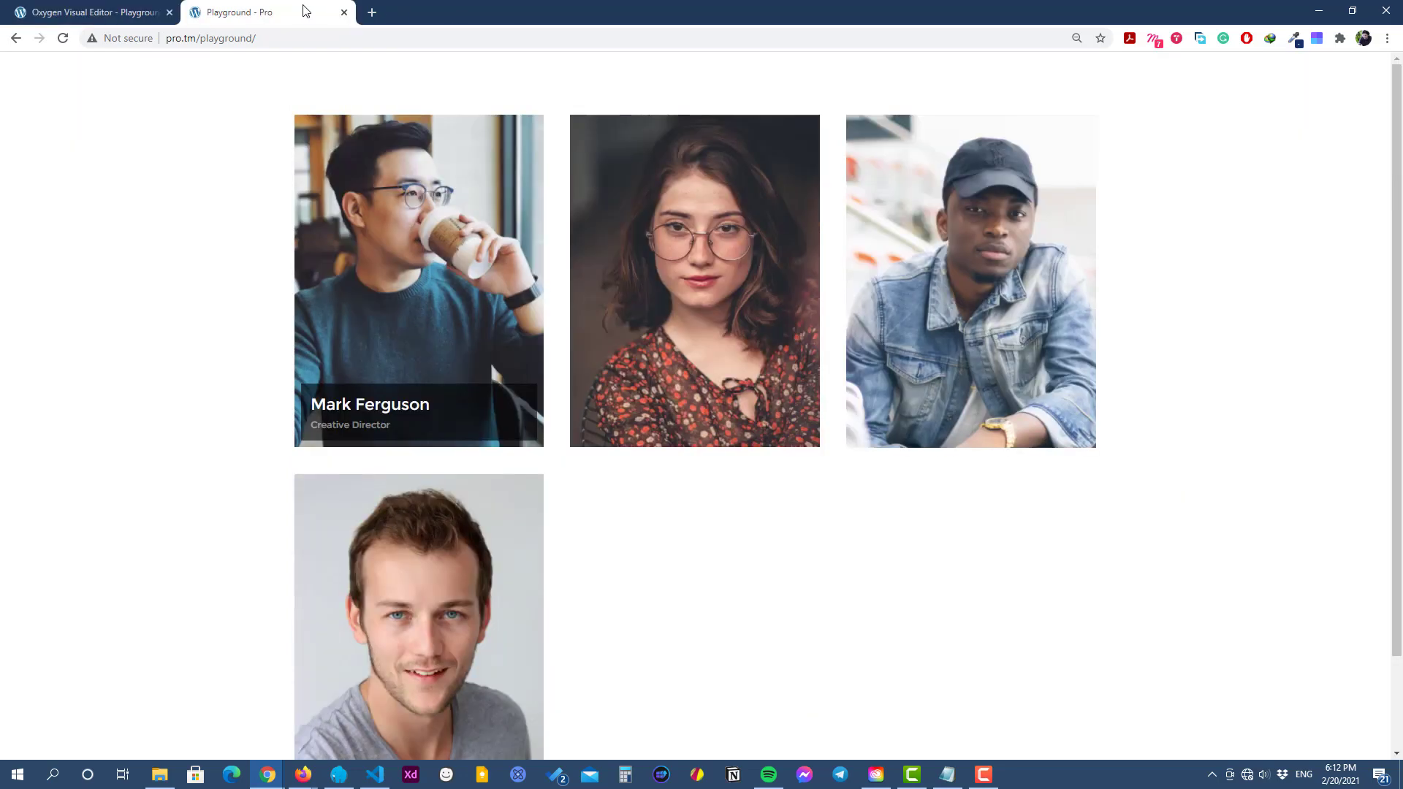
click(65, 39)
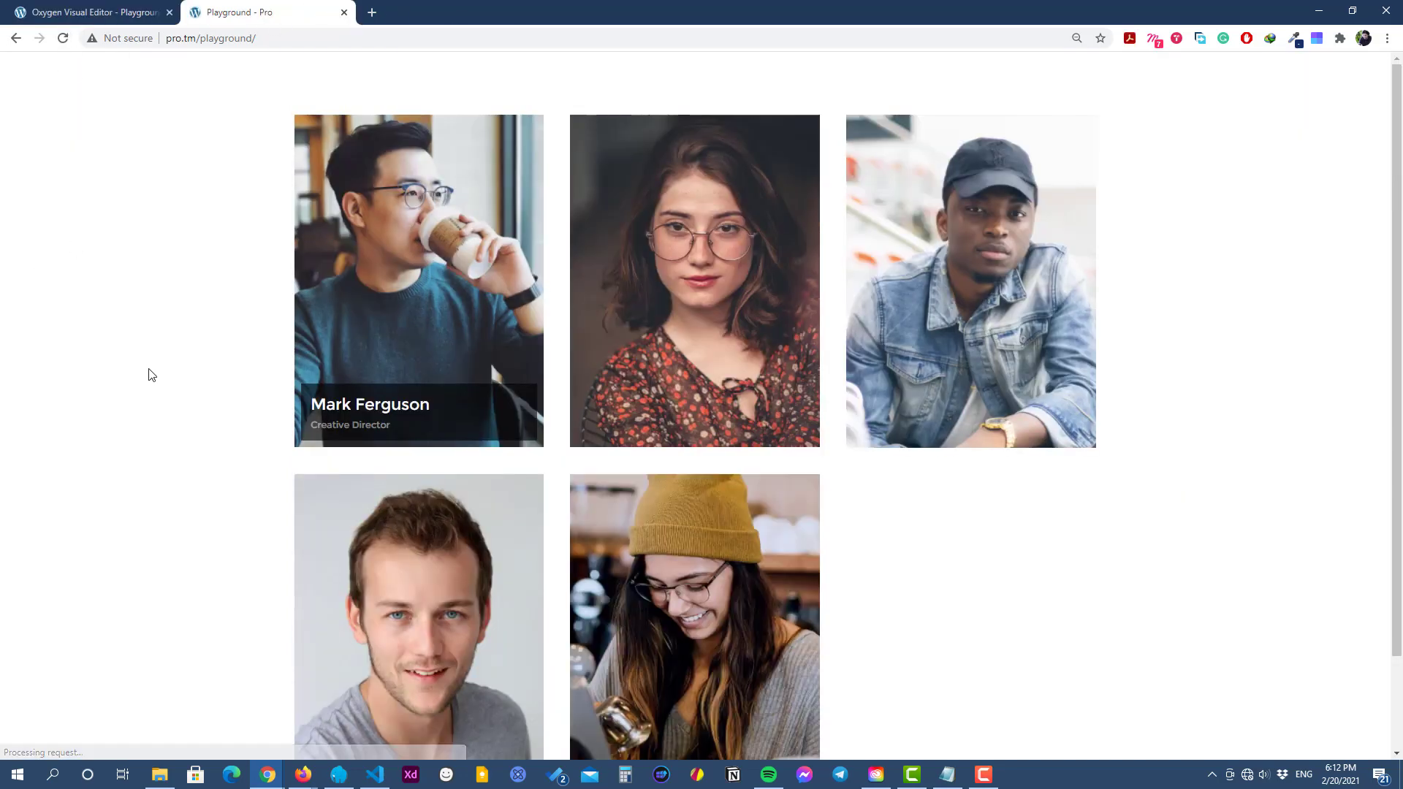
scroll(175, 524, down, 2)
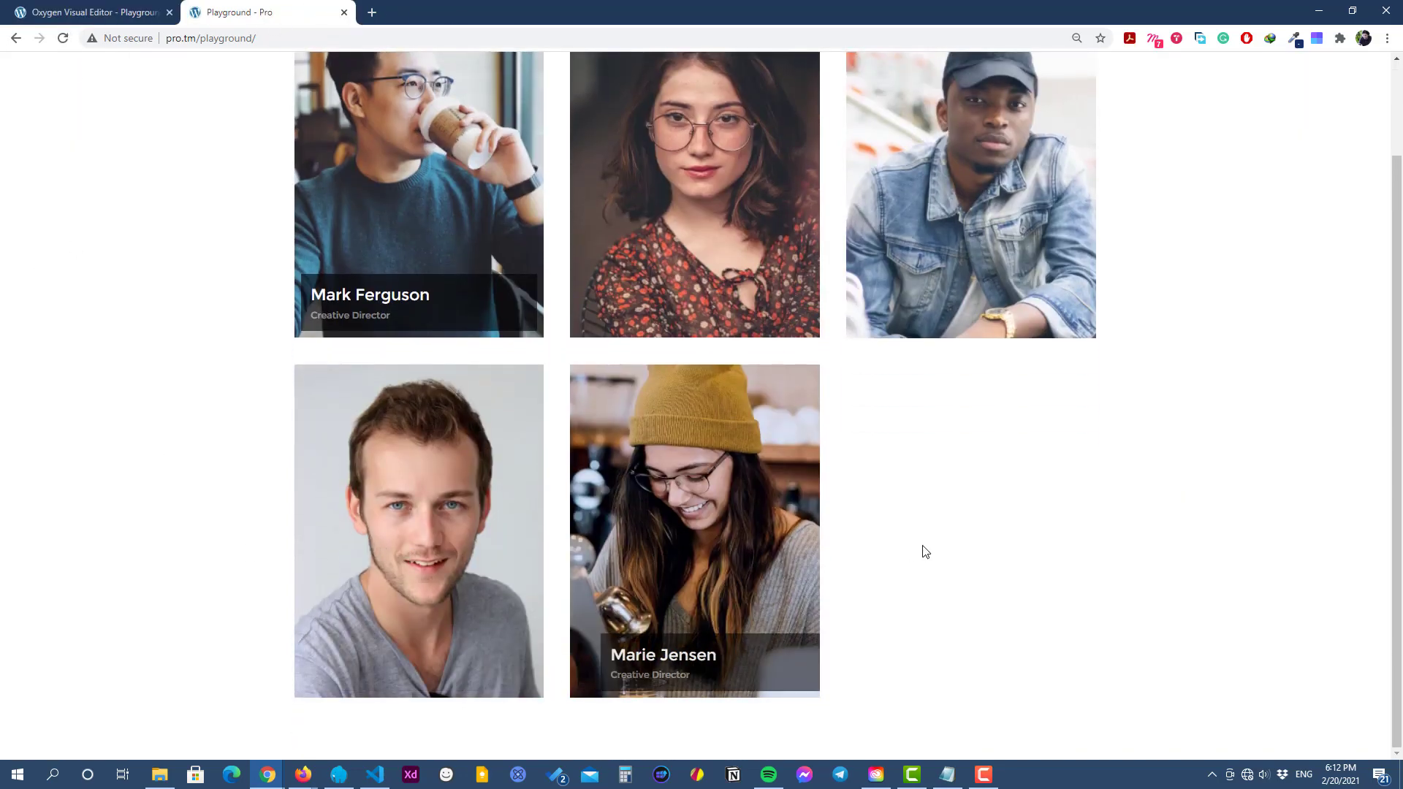
Back in the Oxygen editor, duplicate the first row's first card wrapper and move the copy into the second row's empty third column.
click(117, 11)
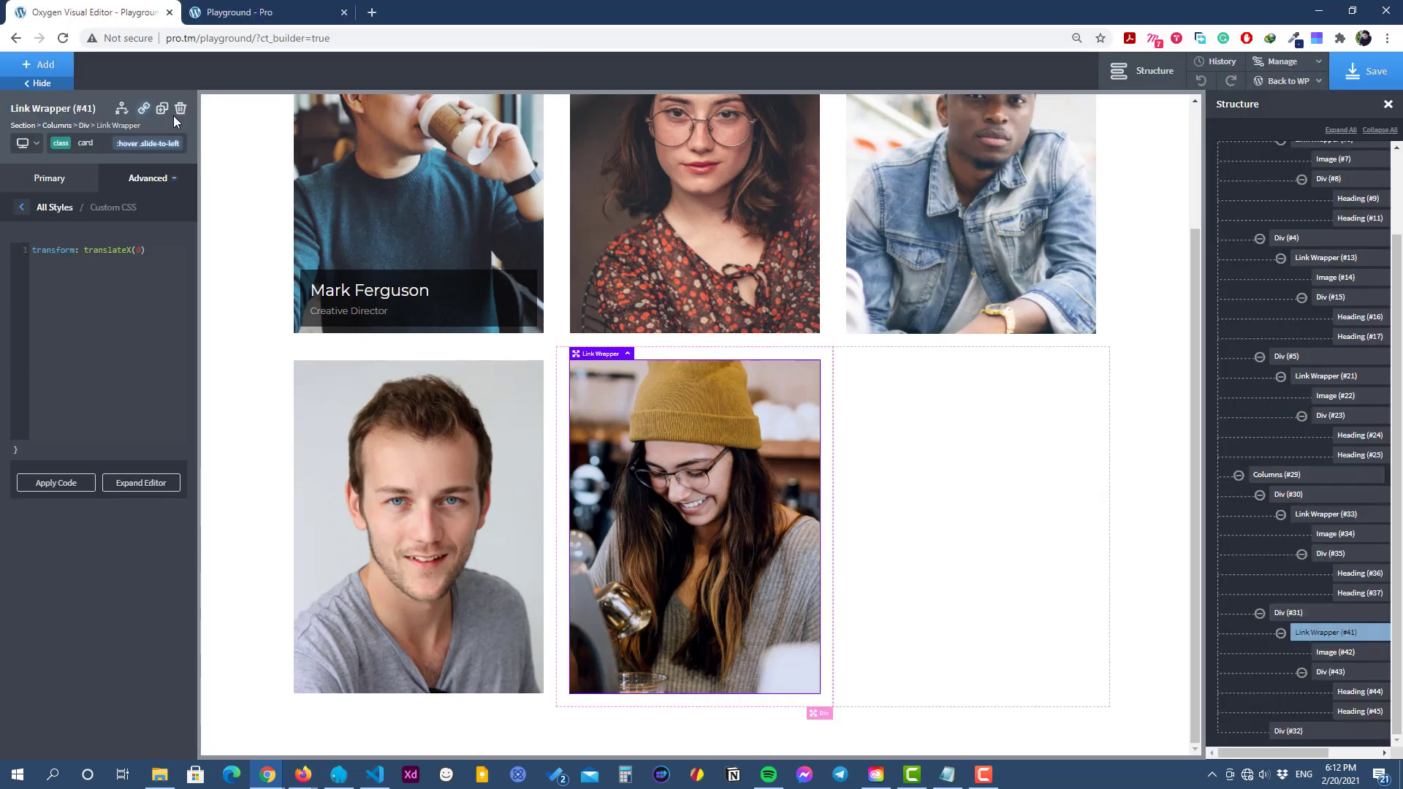
scroll(402, 173, up, 2)
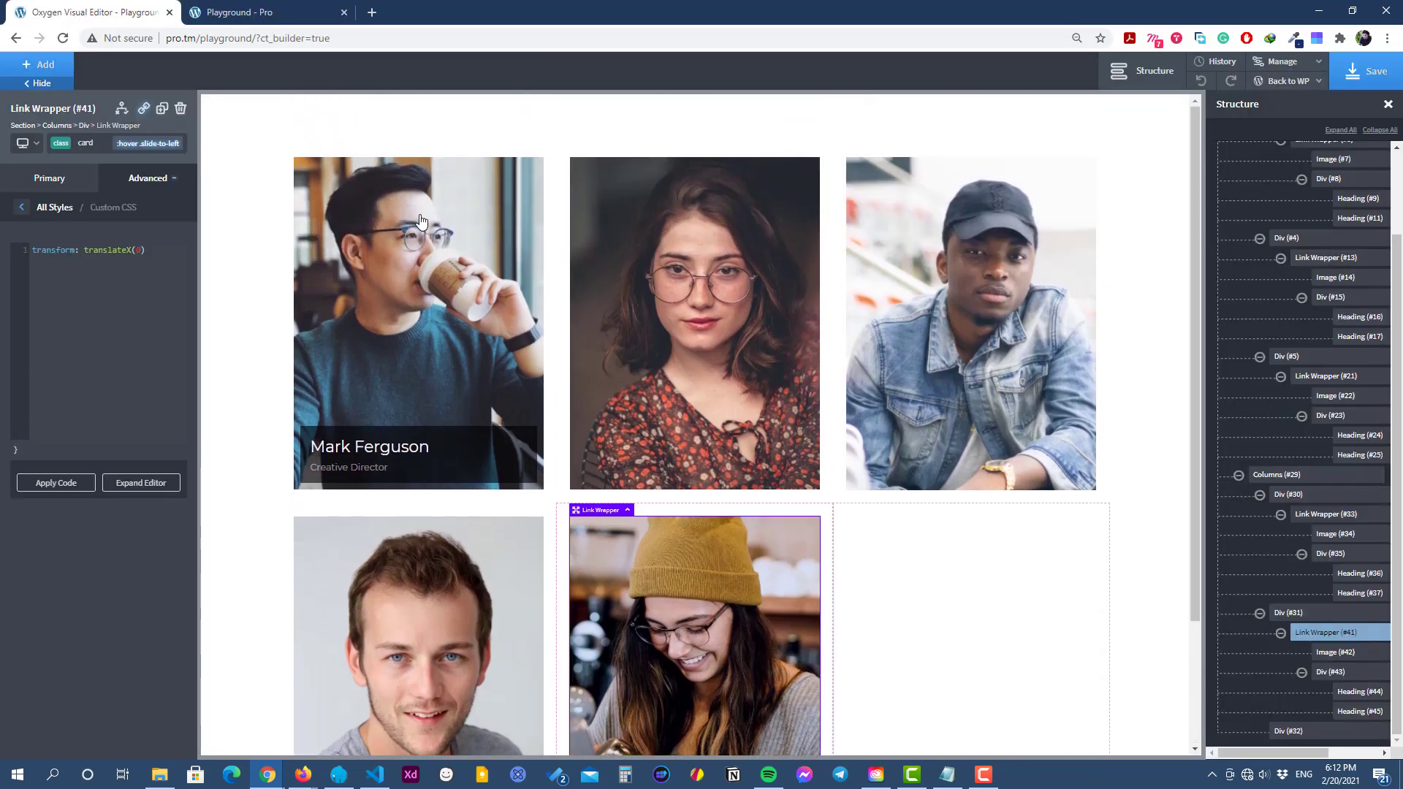
click(421, 220)
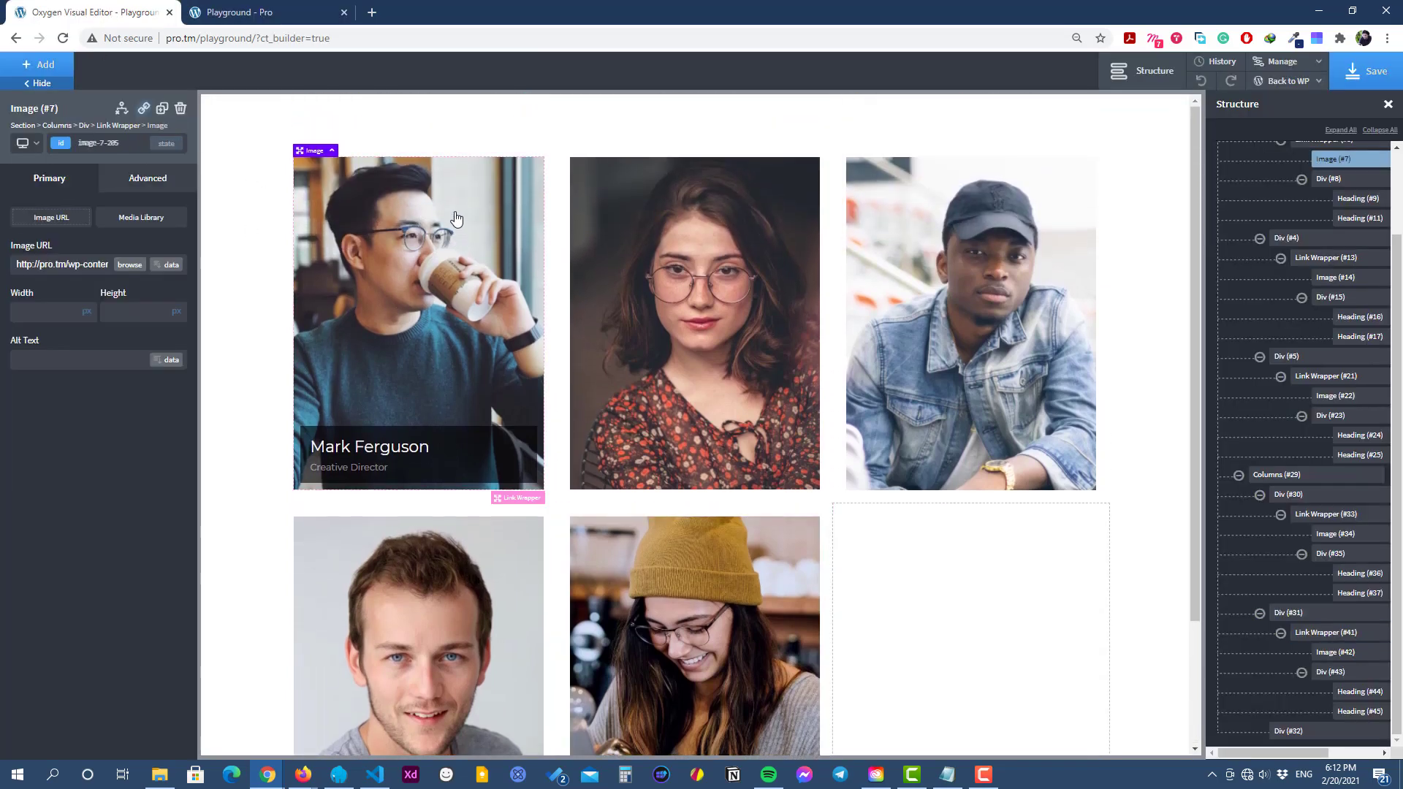
click(120, 126)
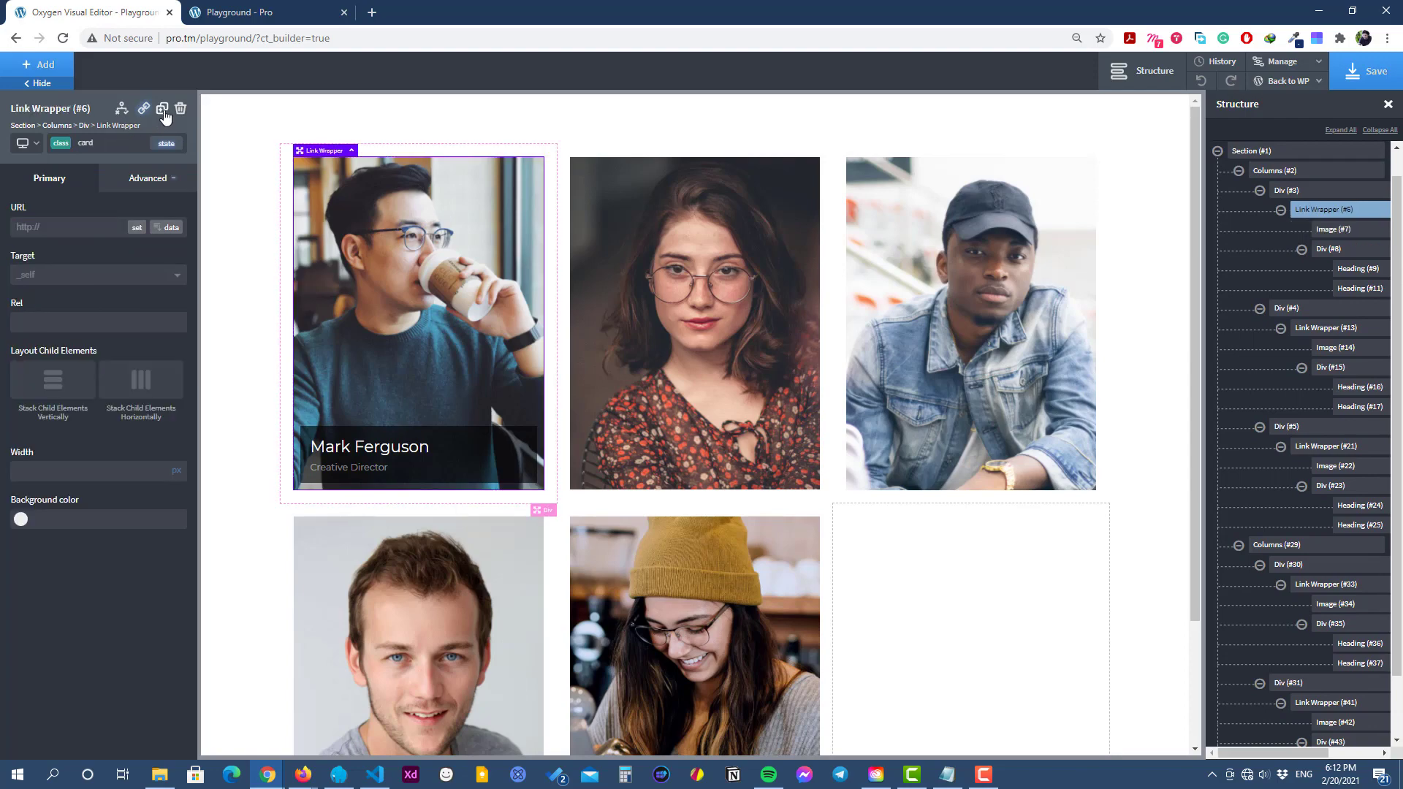
click(163, 109)
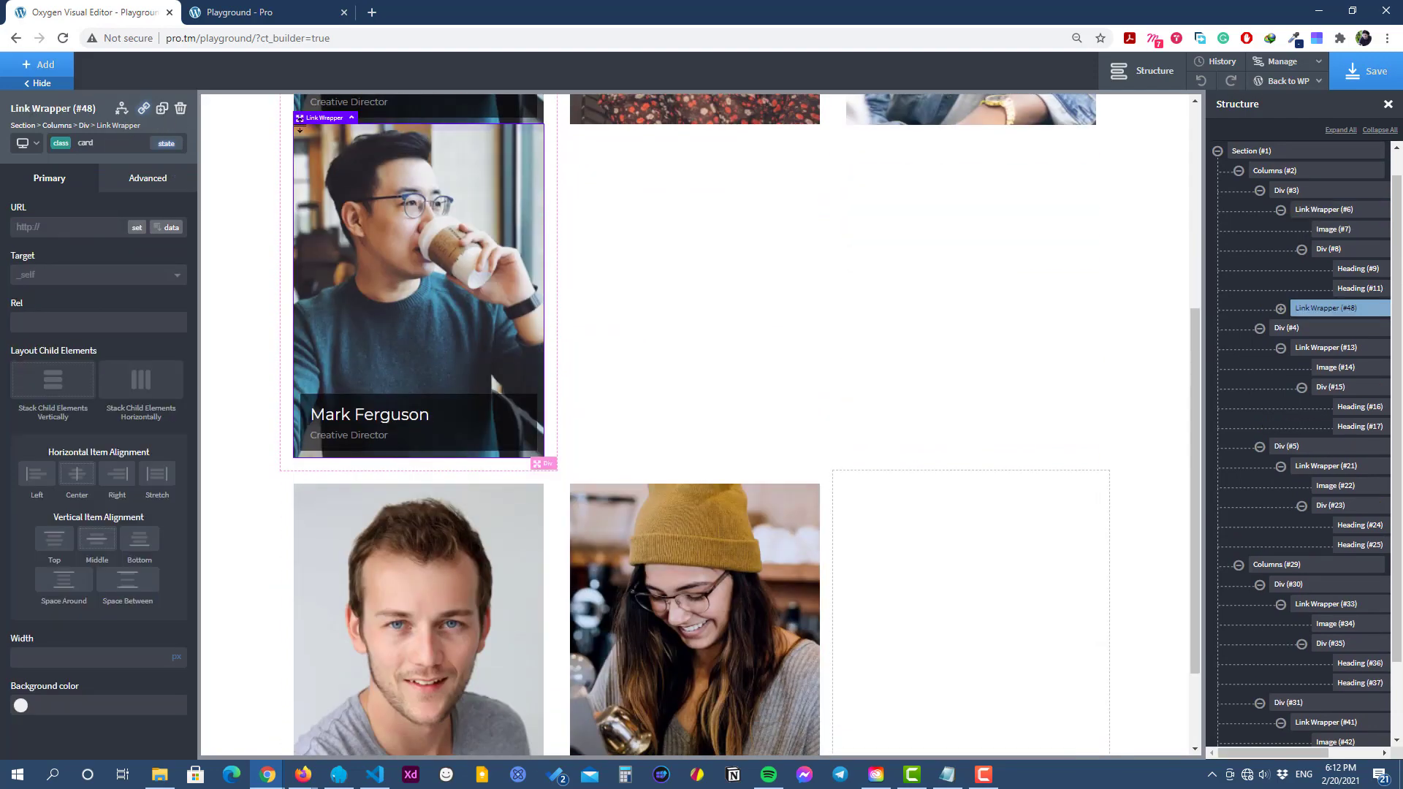
drag(300, 118, 936, 558)
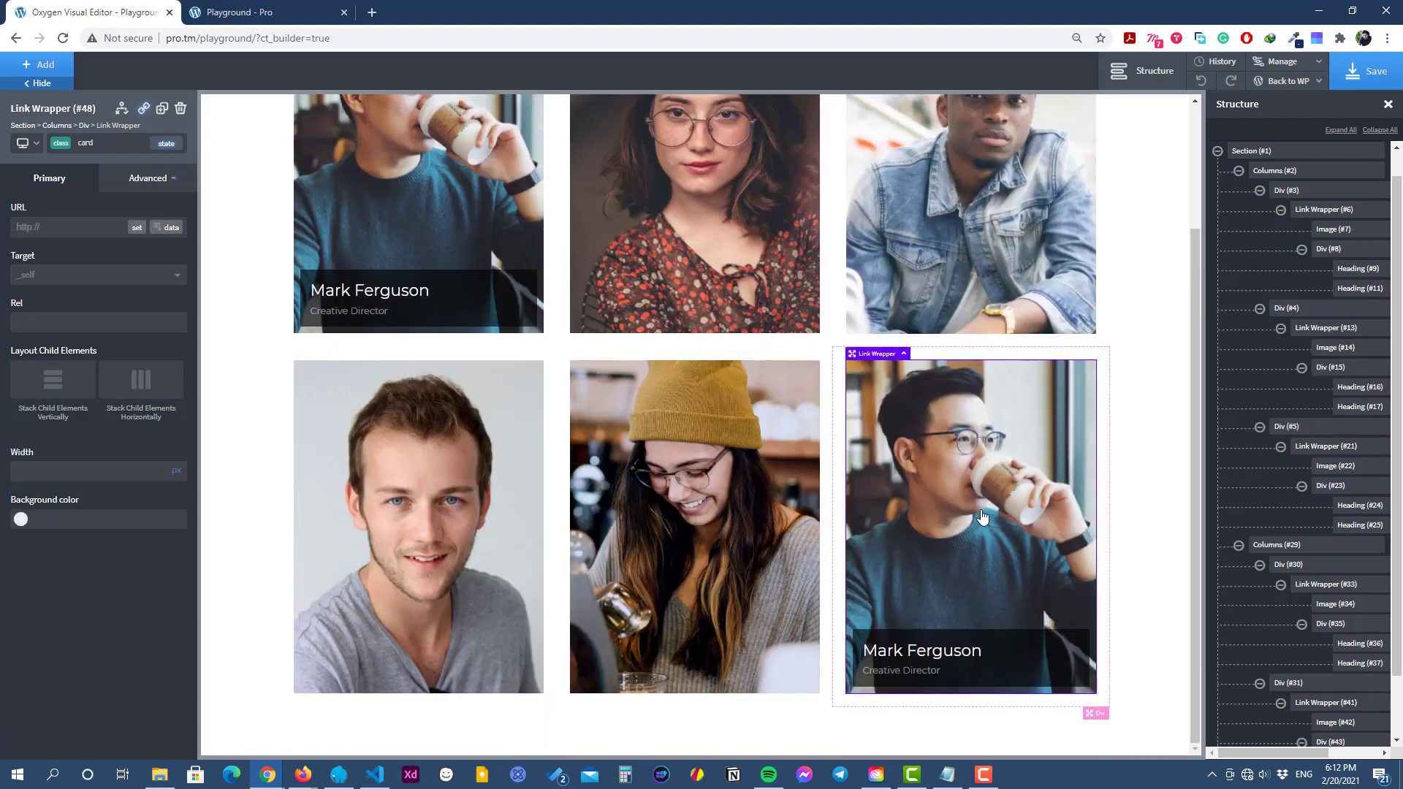
Replace the duplicated card's photo with team-5.jpg from the media library.
click(961, 469)
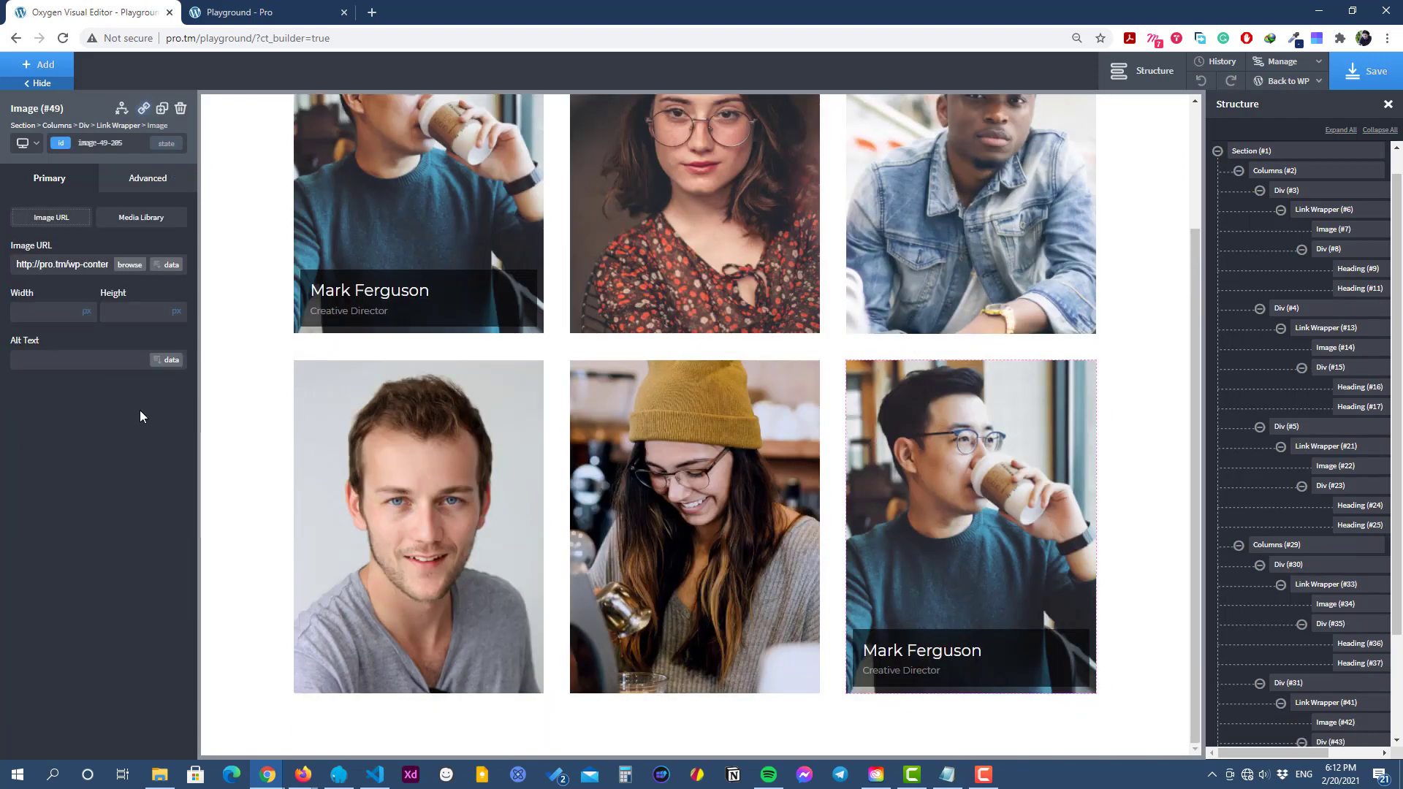
click(121, 268)
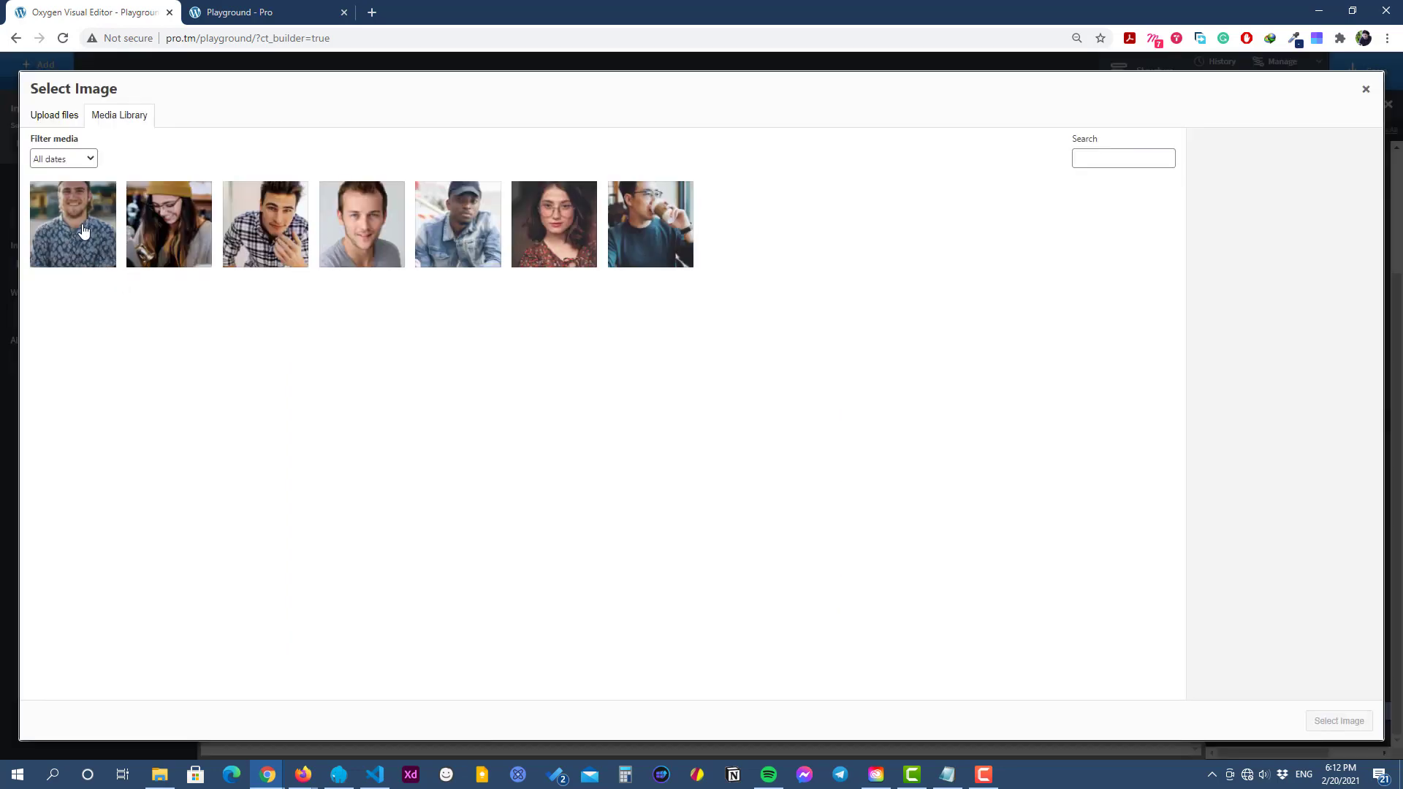
click(269, 228)
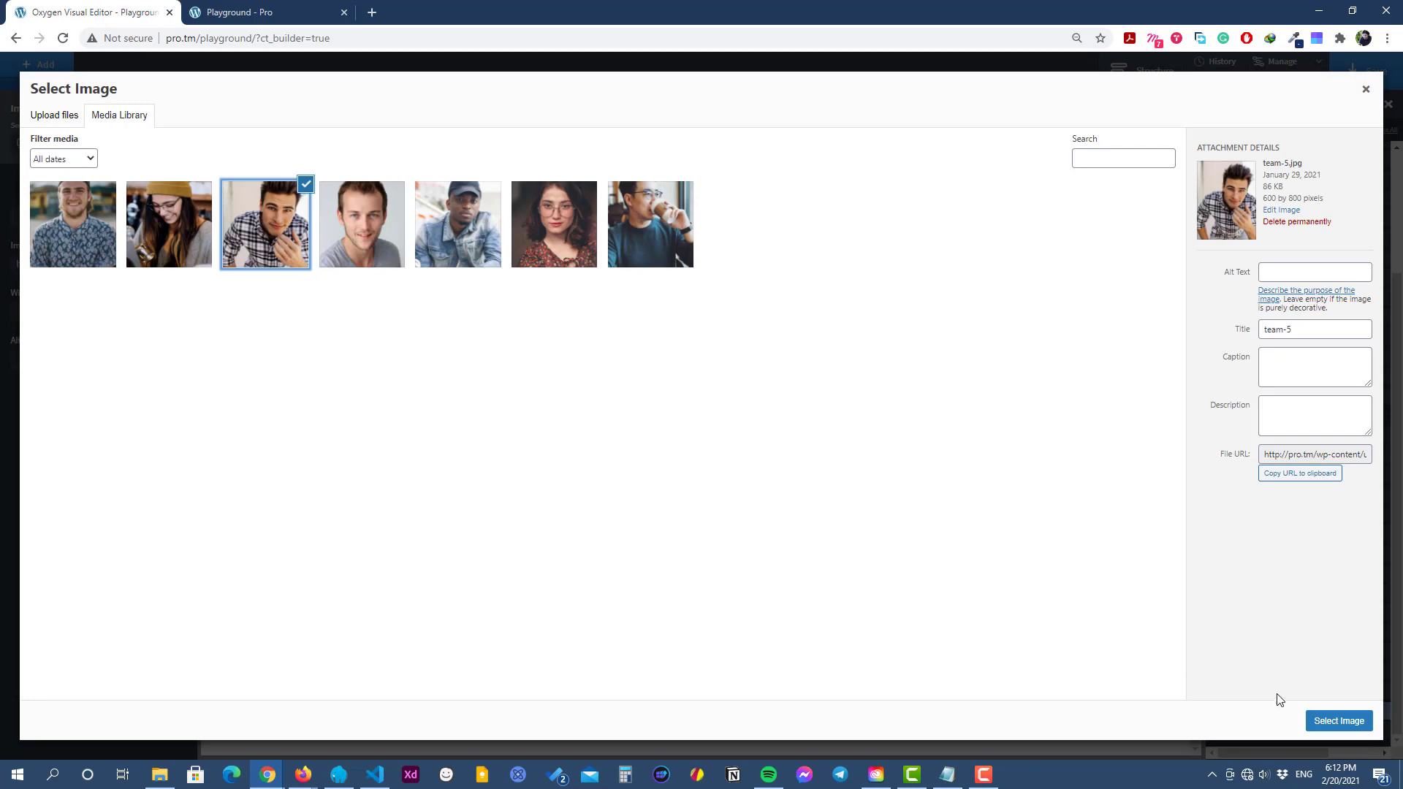
click(1341, 723)
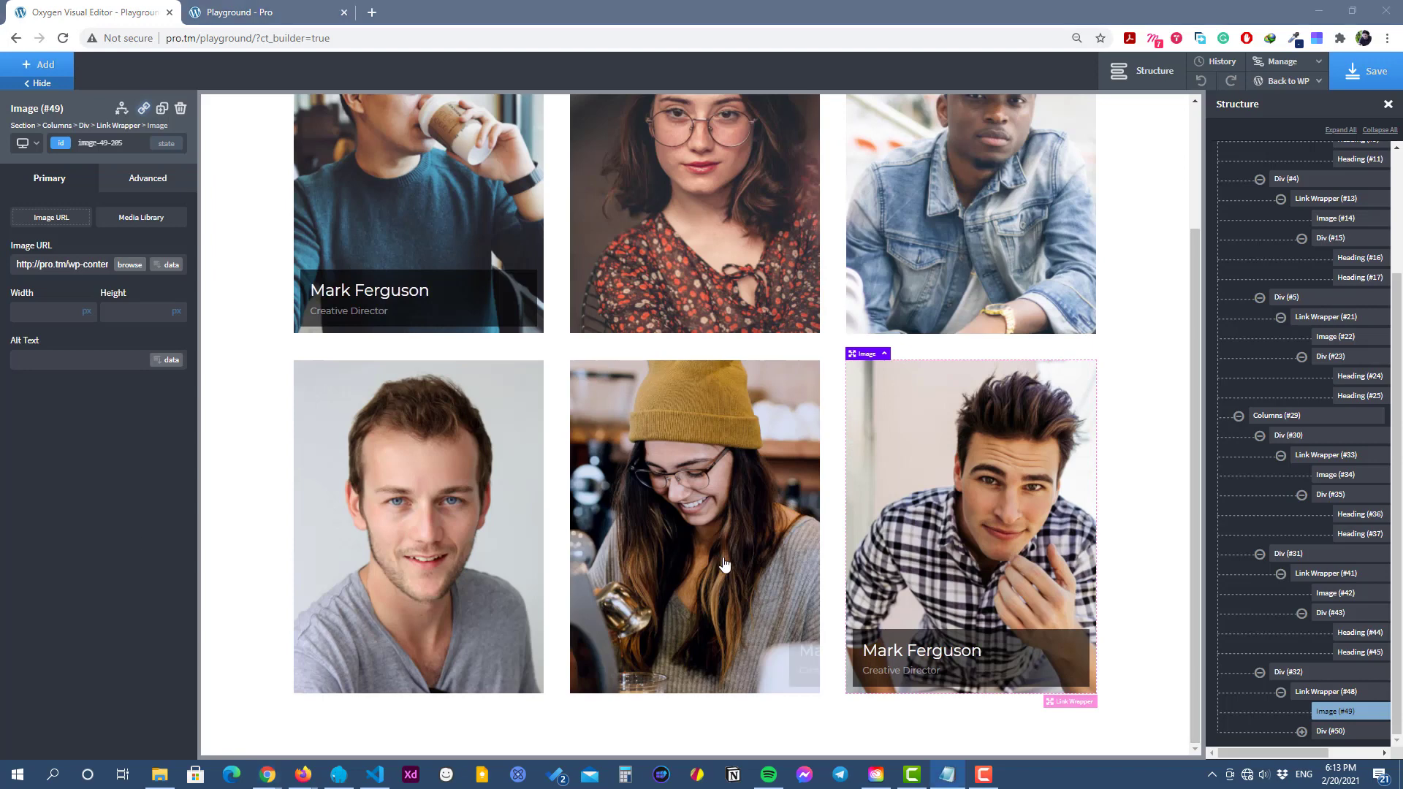
Replace the name heading on the second row's third card with the team member's full name.
double_click(976, 652)
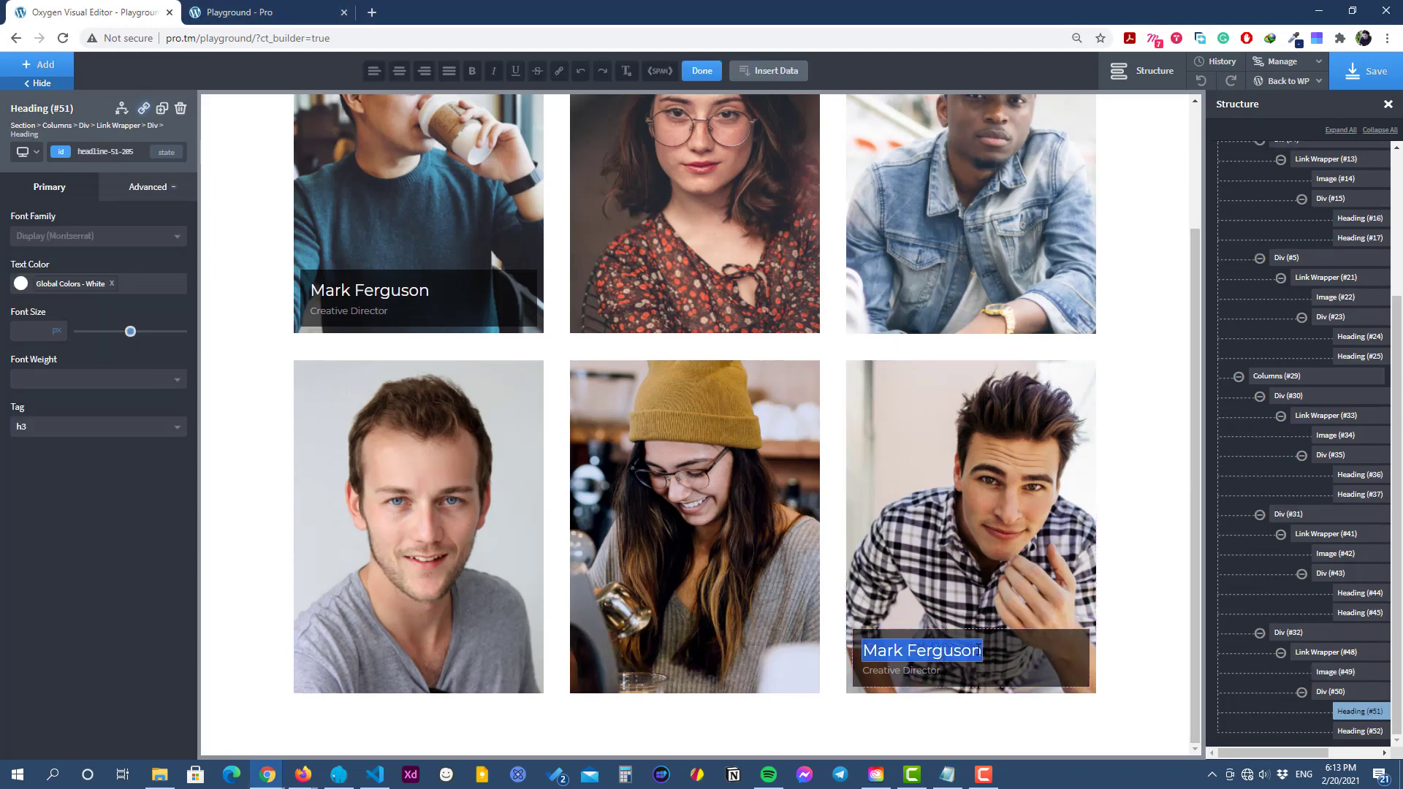
text(Ronald Coman)
click(1013, 557)
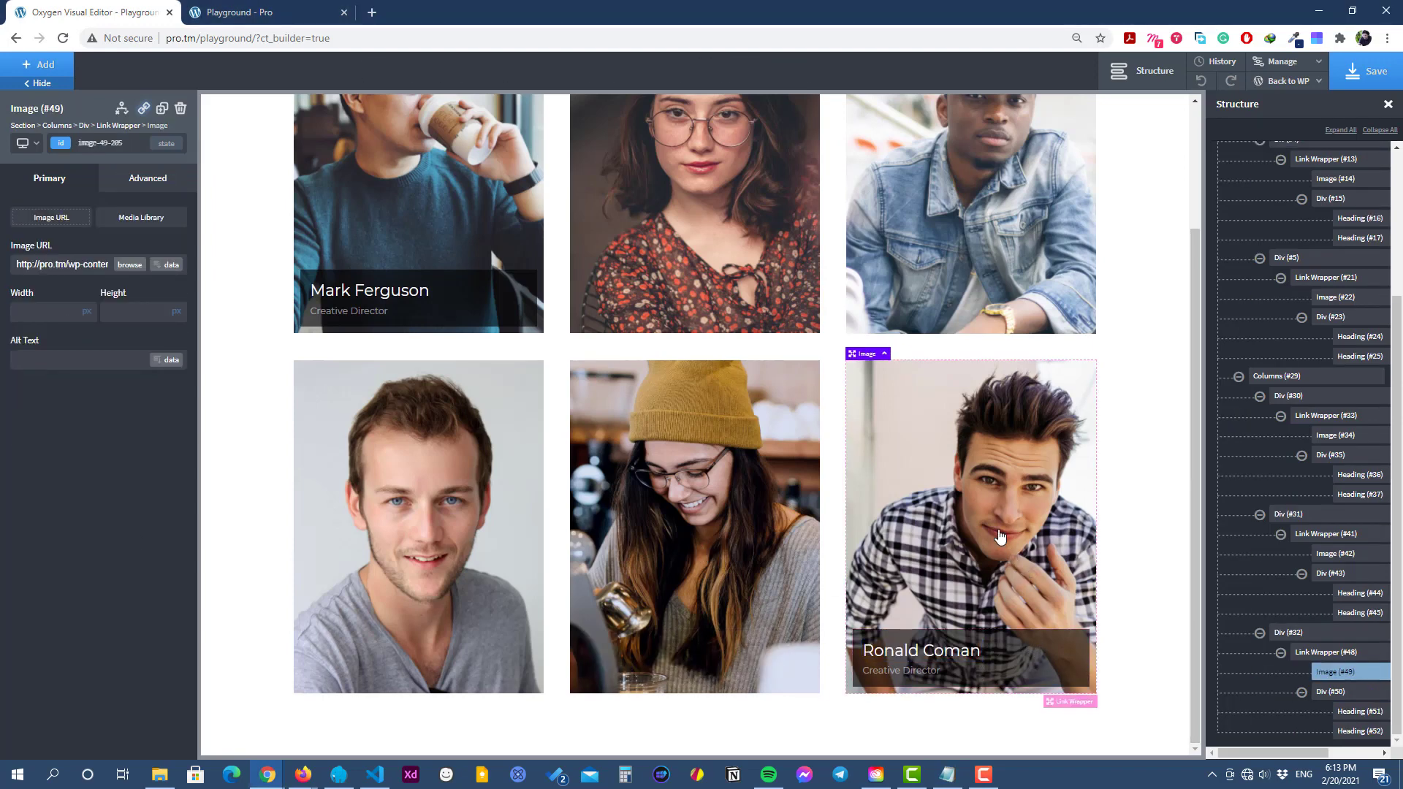
Add a new class named overlay-cover to the overlay div on the second row's third card.
click(1068, 657)
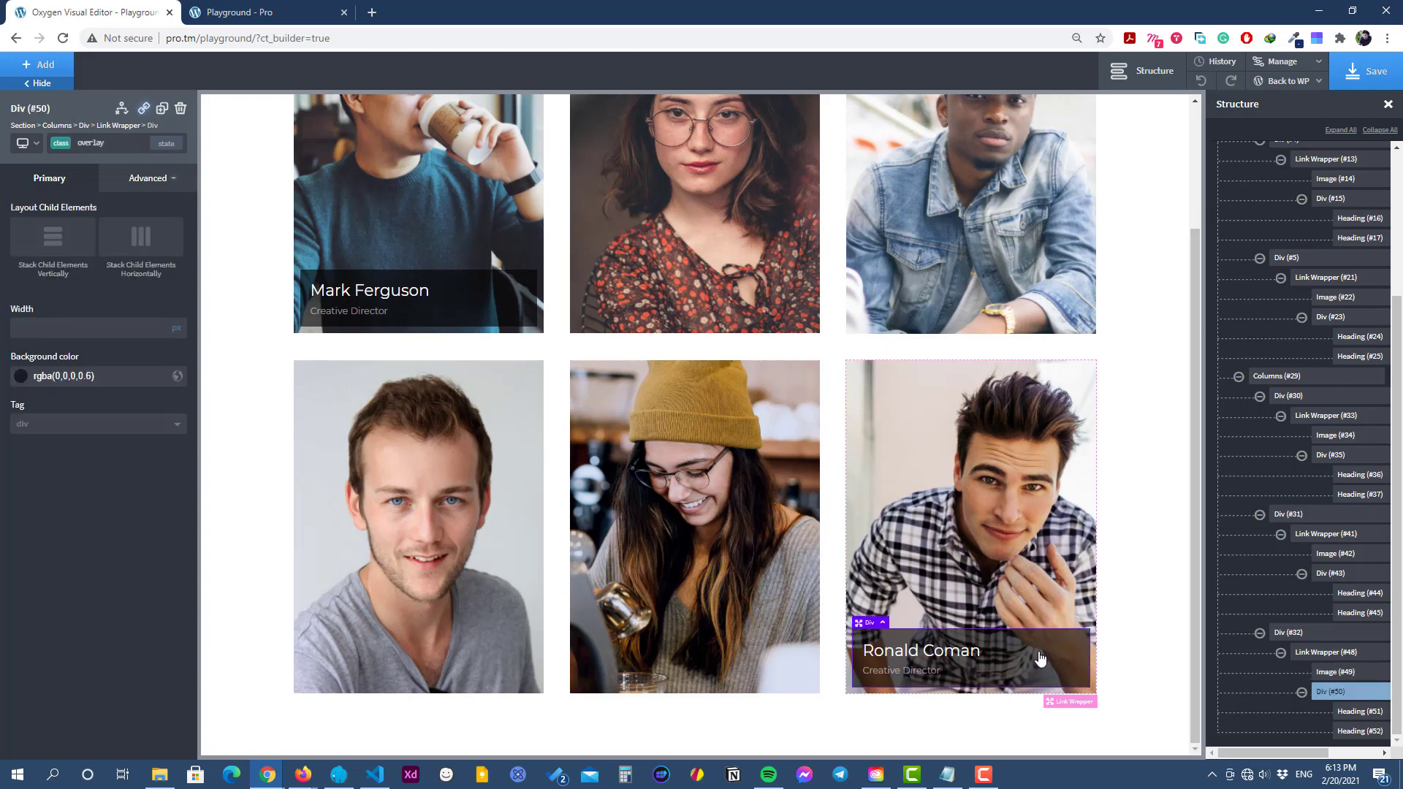
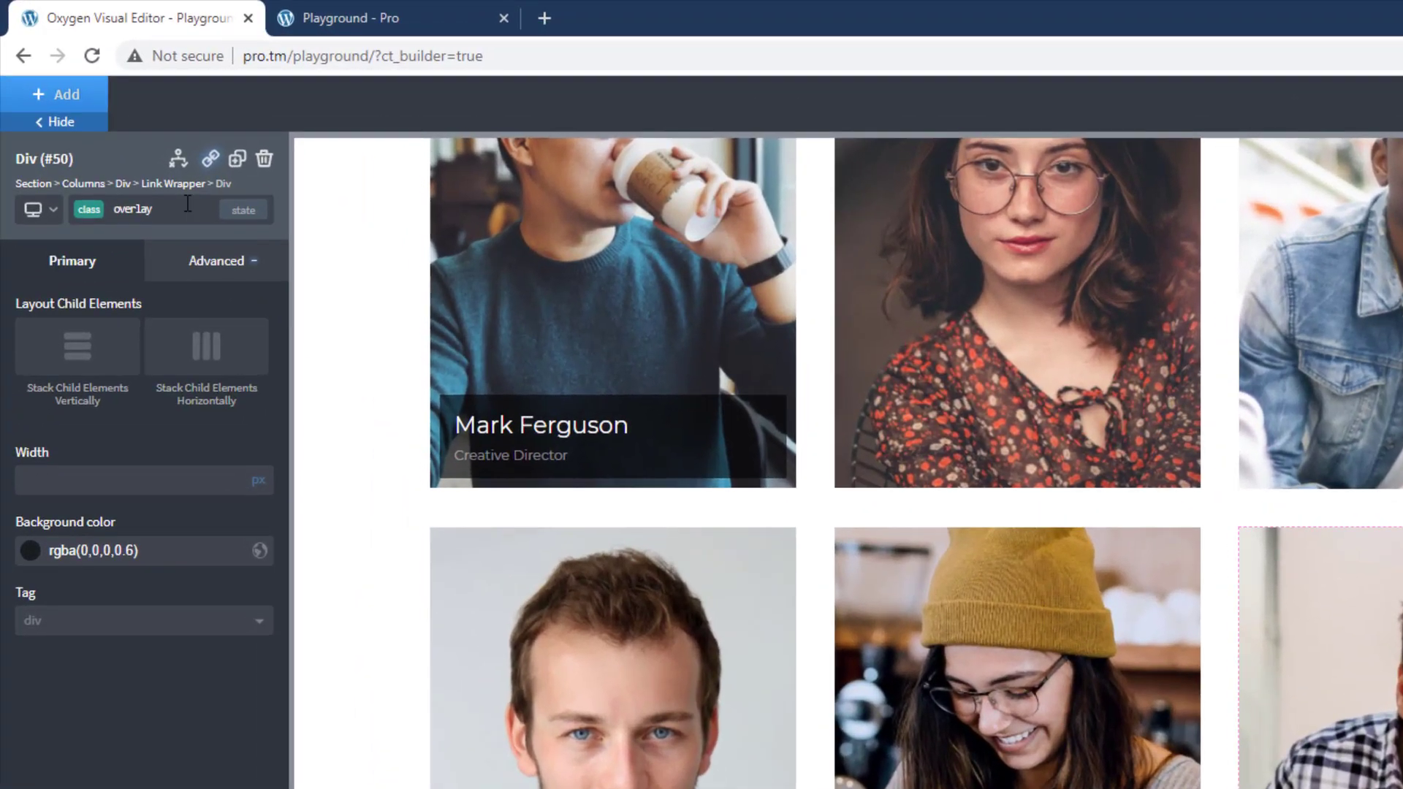
click(121, 143)
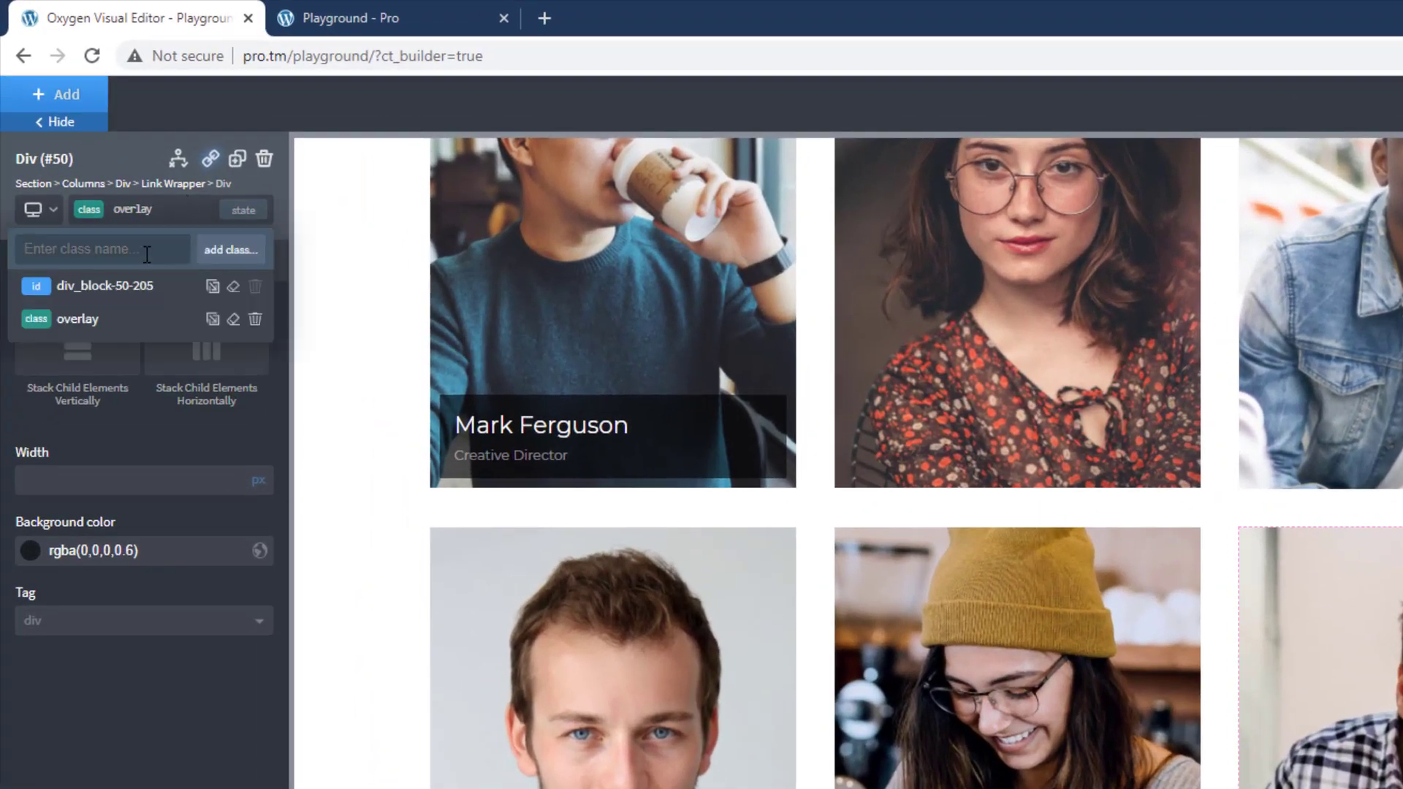
text(overlay-cover)
click(219, 250)
click(162, 211)
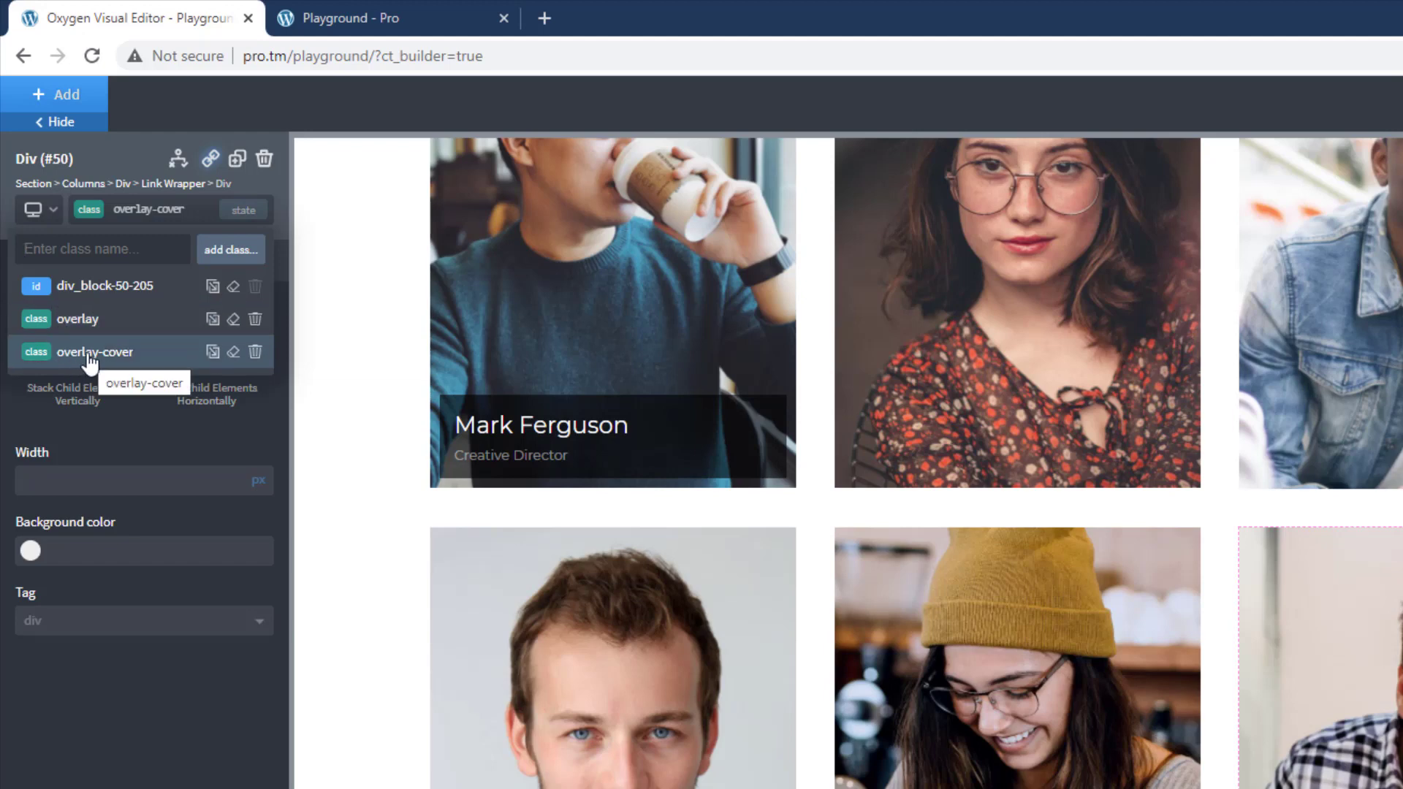
Copy the overlay class's styles into overlay-cover, and remove the overlay class from the third card's overlay div.
click(212, 320)
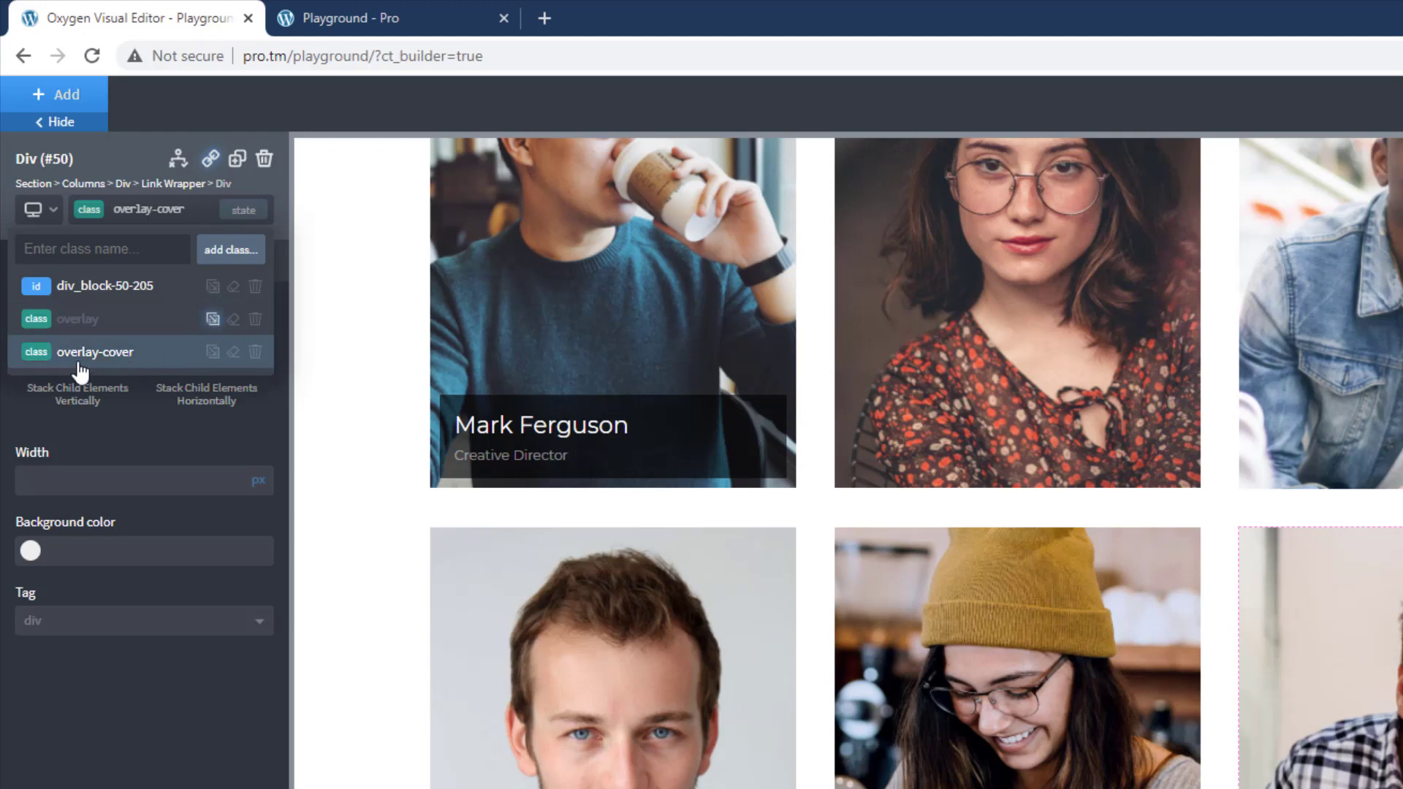
click(104, 362)
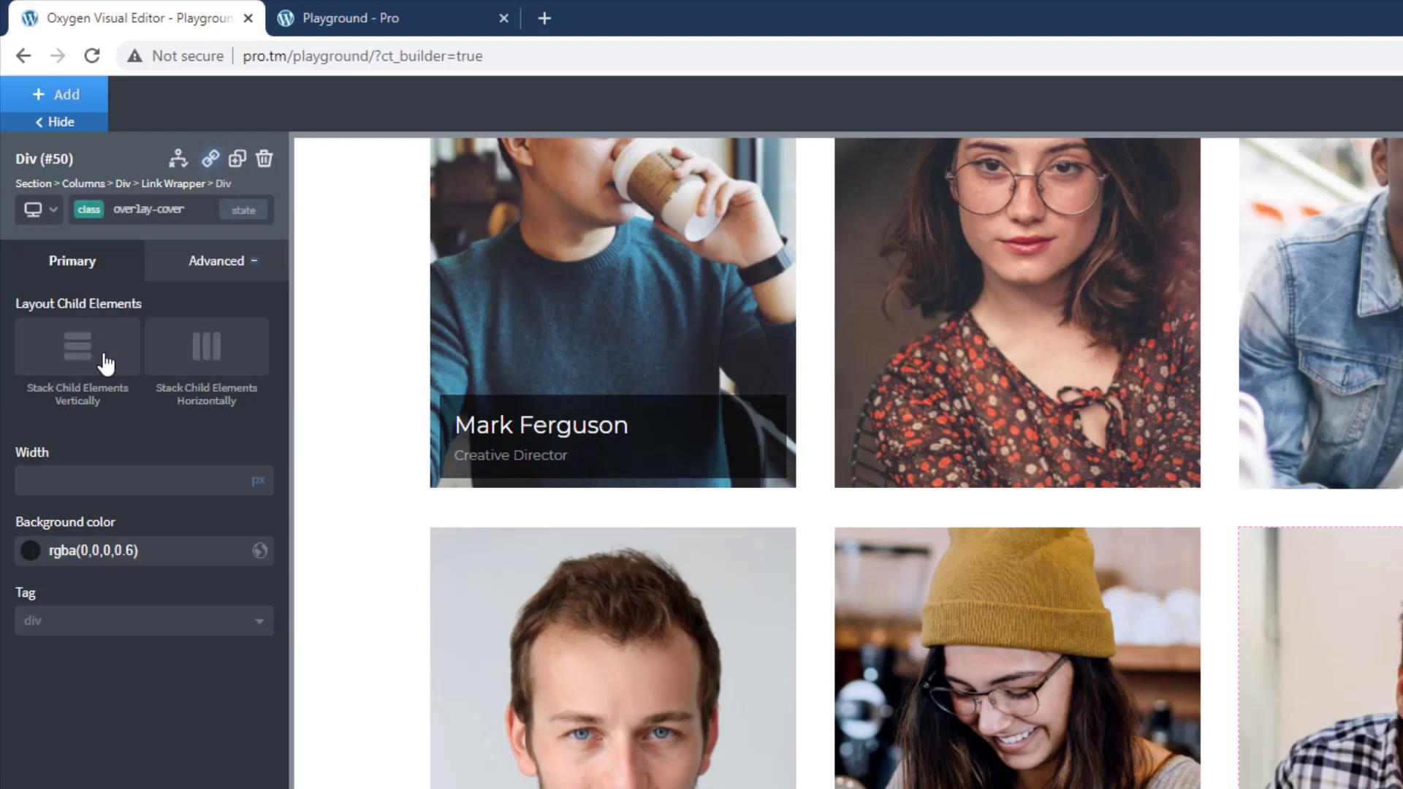
click(168, 211)
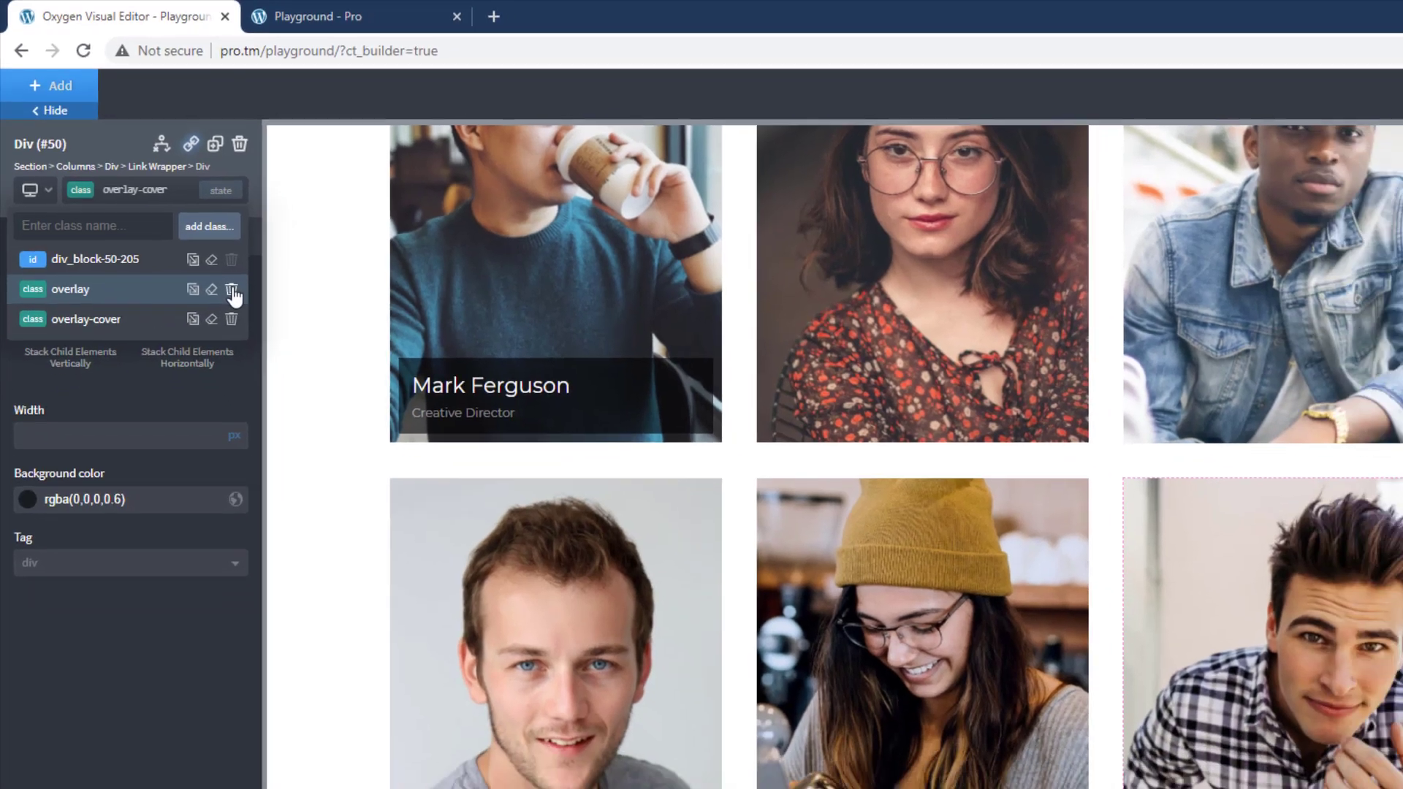
click(255, 320)
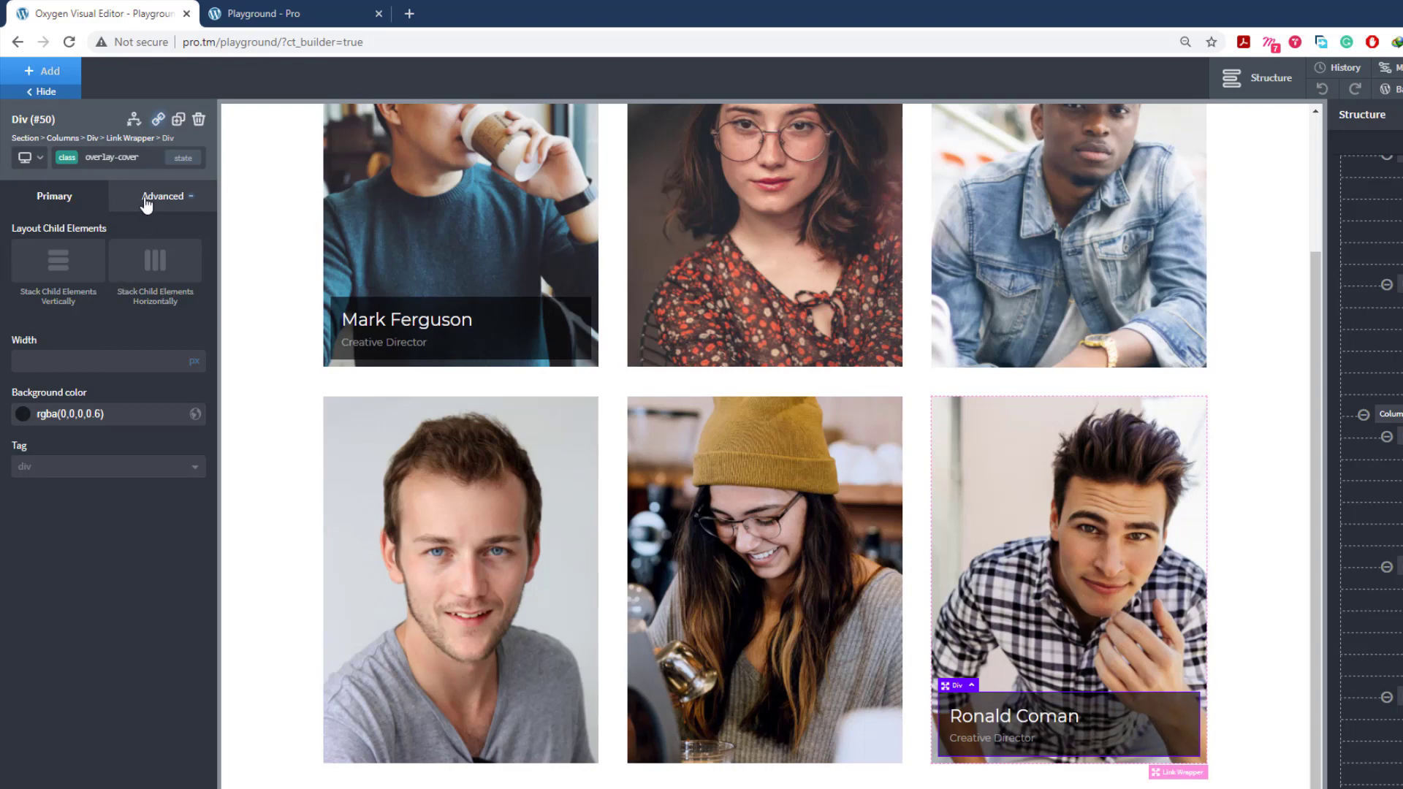
Set the absolute top offset of the overlay-cover class to 10 px in its layout styles.
click(147, 197)
click(88, 316)
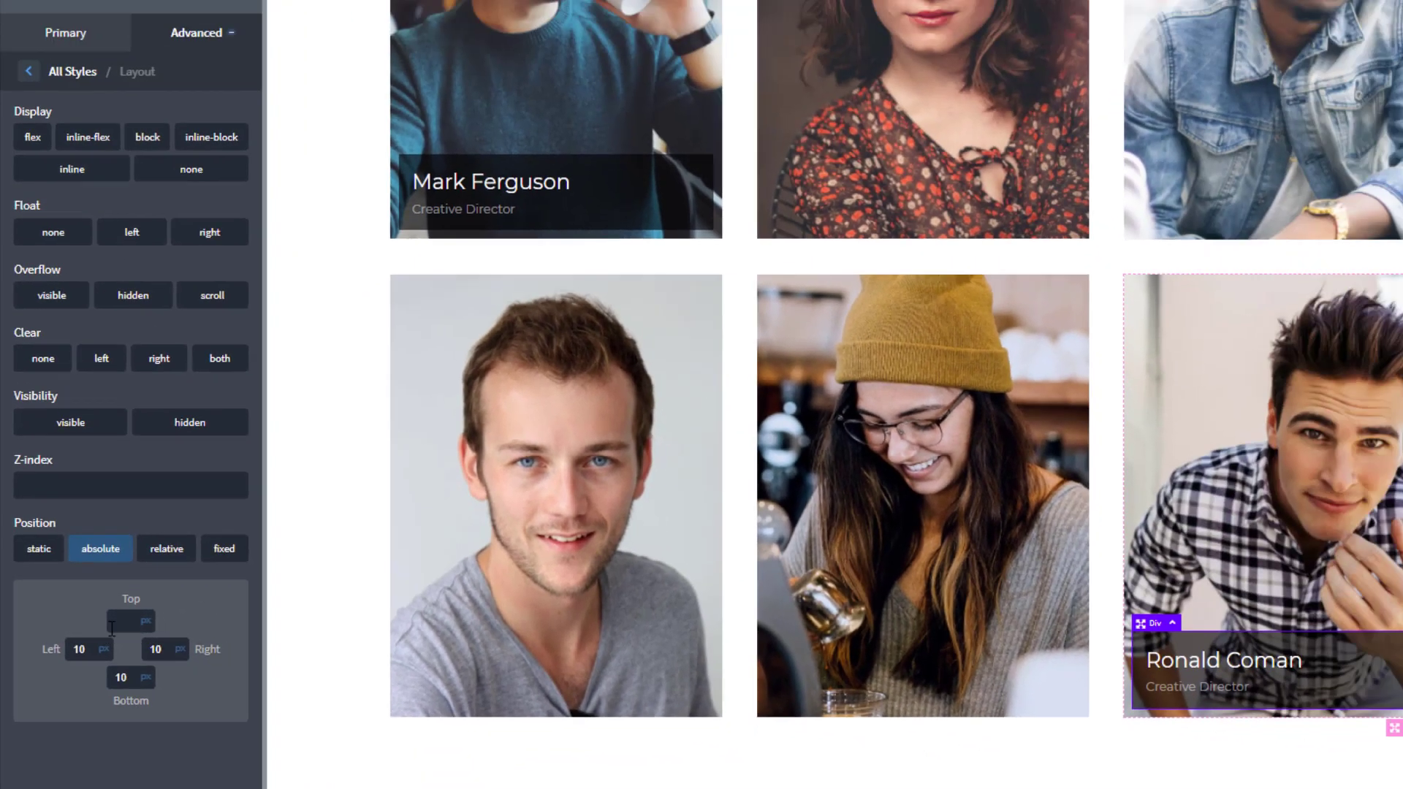
click(167, 622)
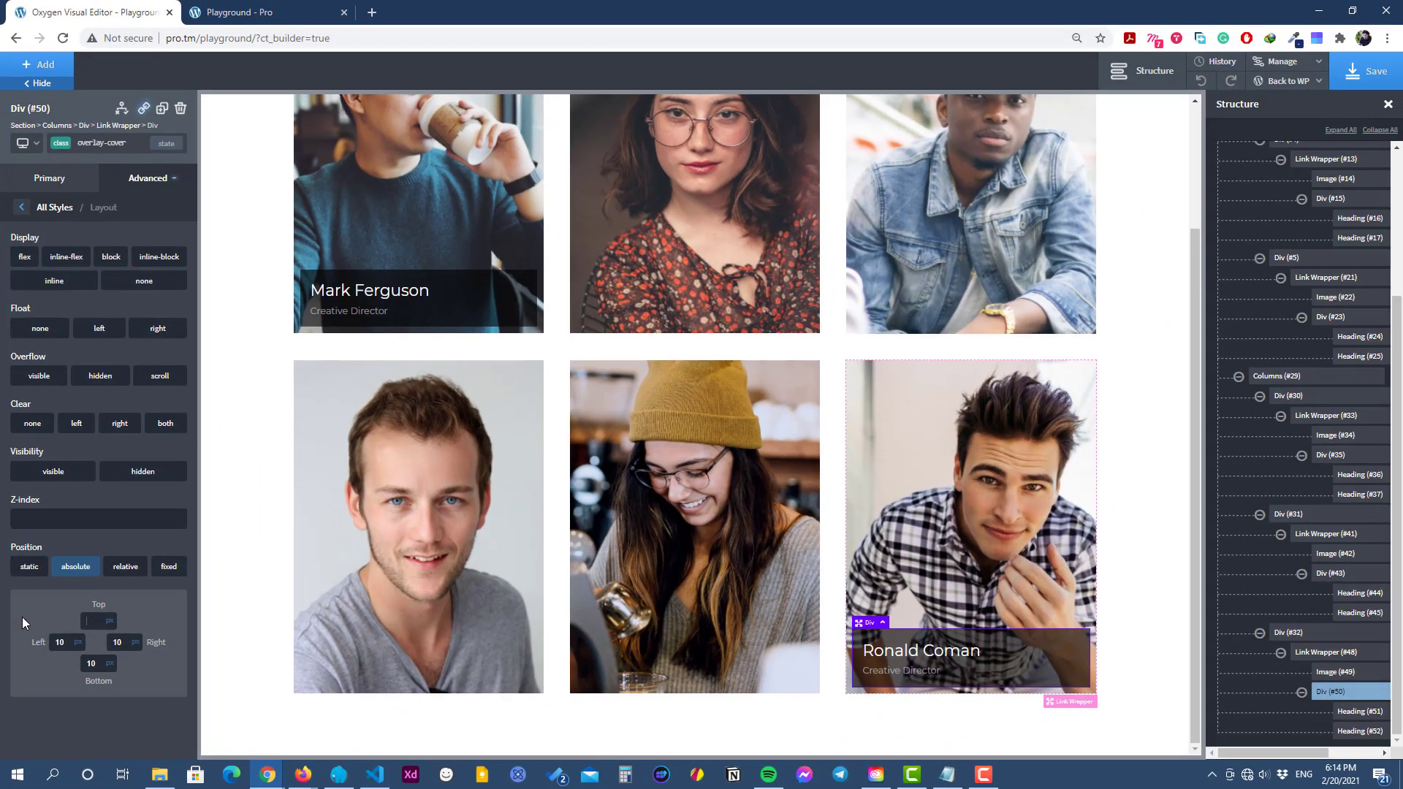
text(10)
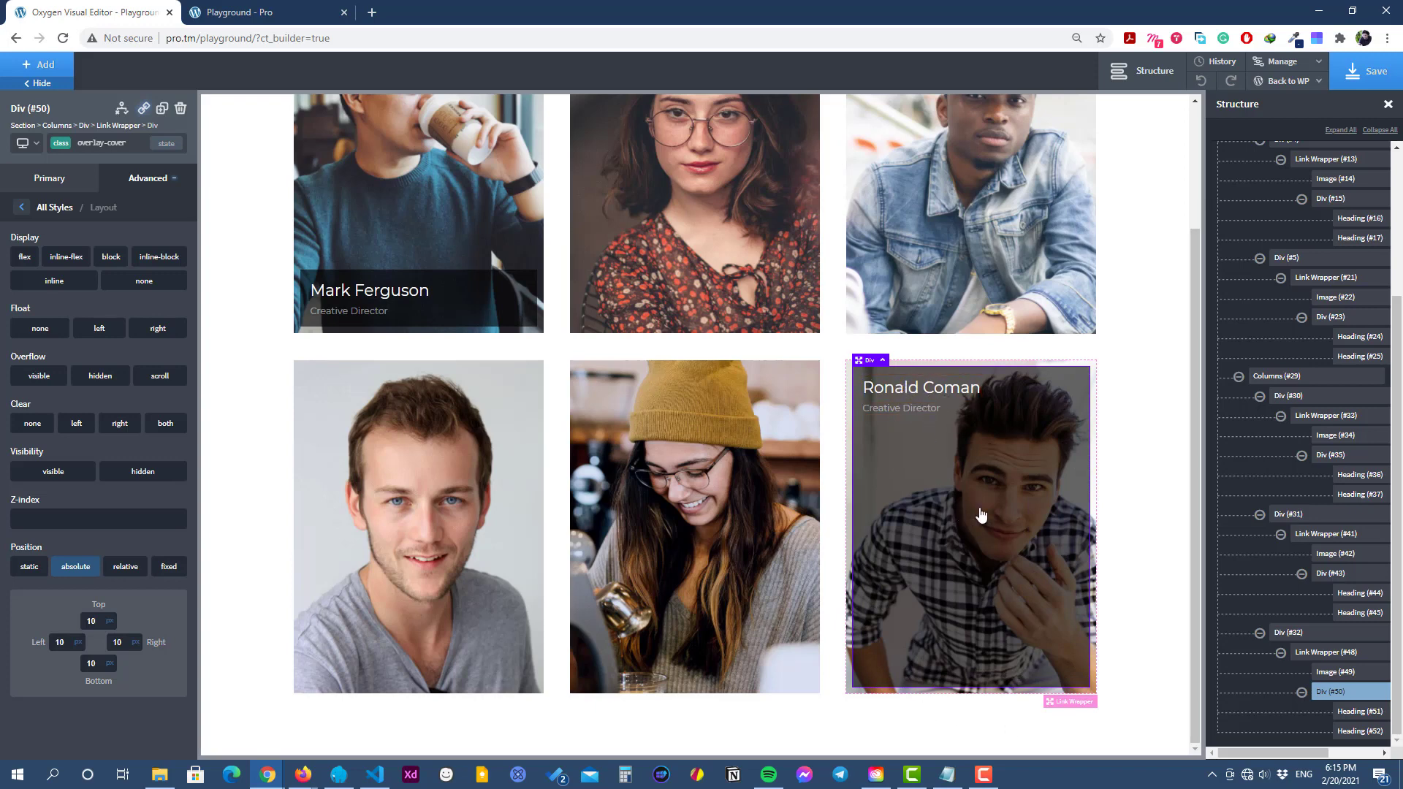
click(21, 207)
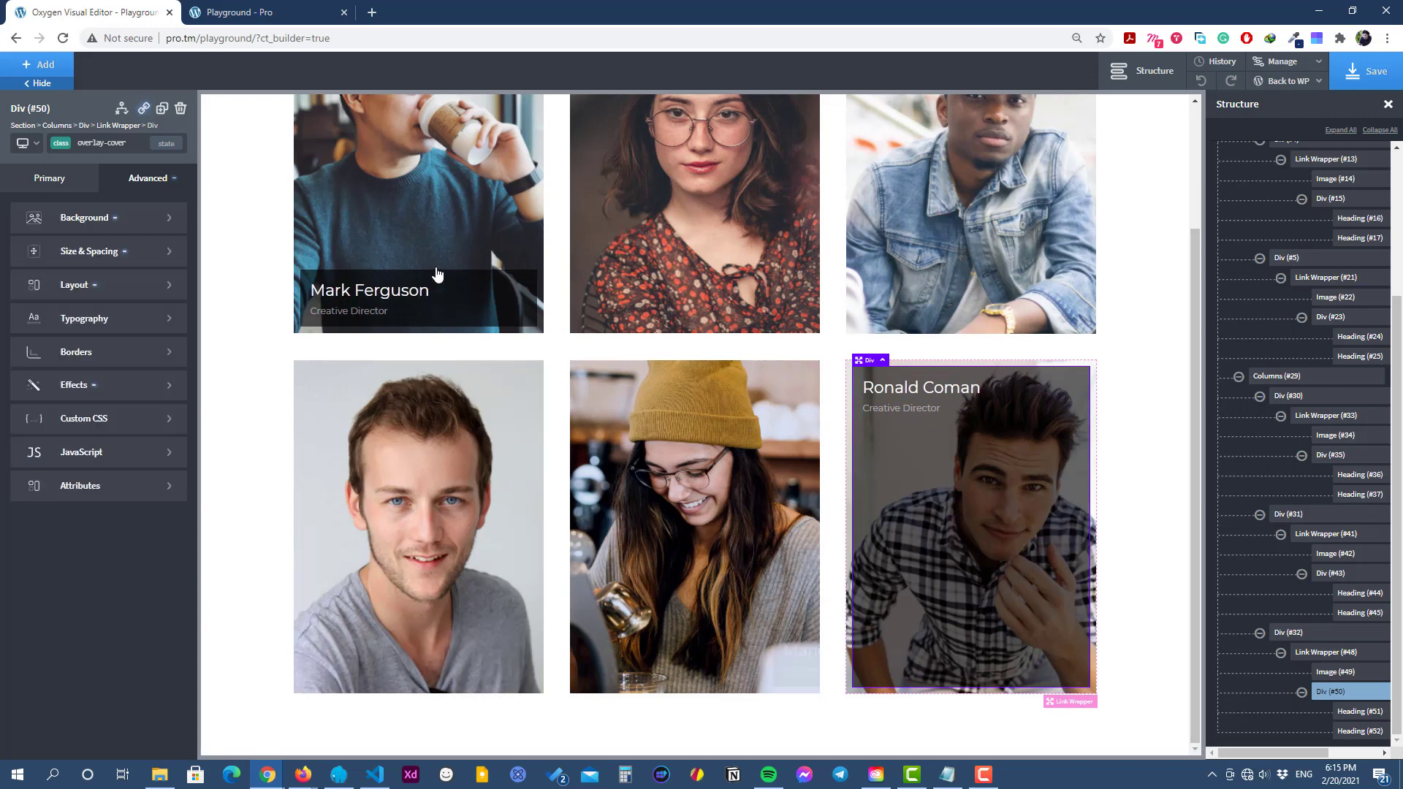
Stack the overlay-cover class's child elements vertically, aligned to the center horizontally and the middle vertically.
click(51, 180)
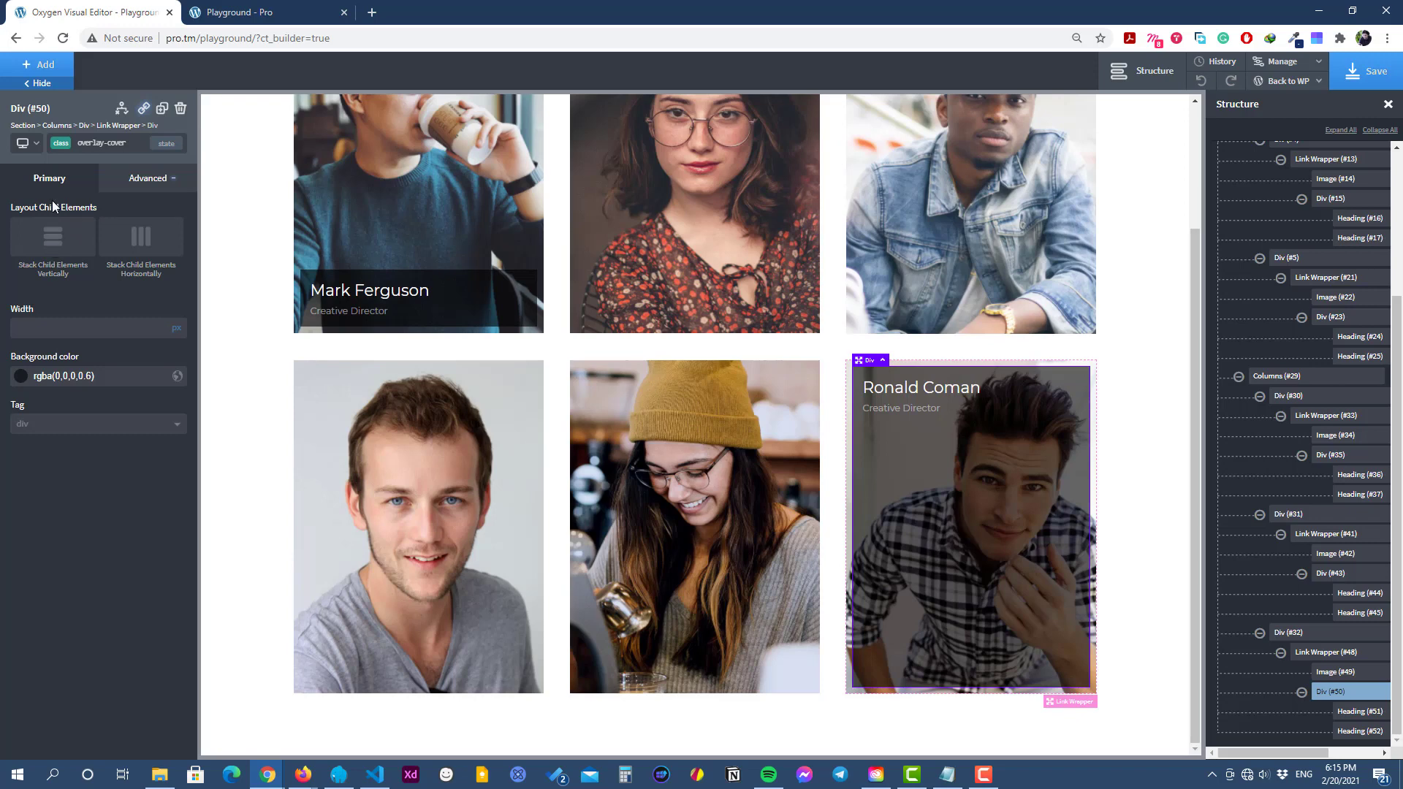
click(59, 248)
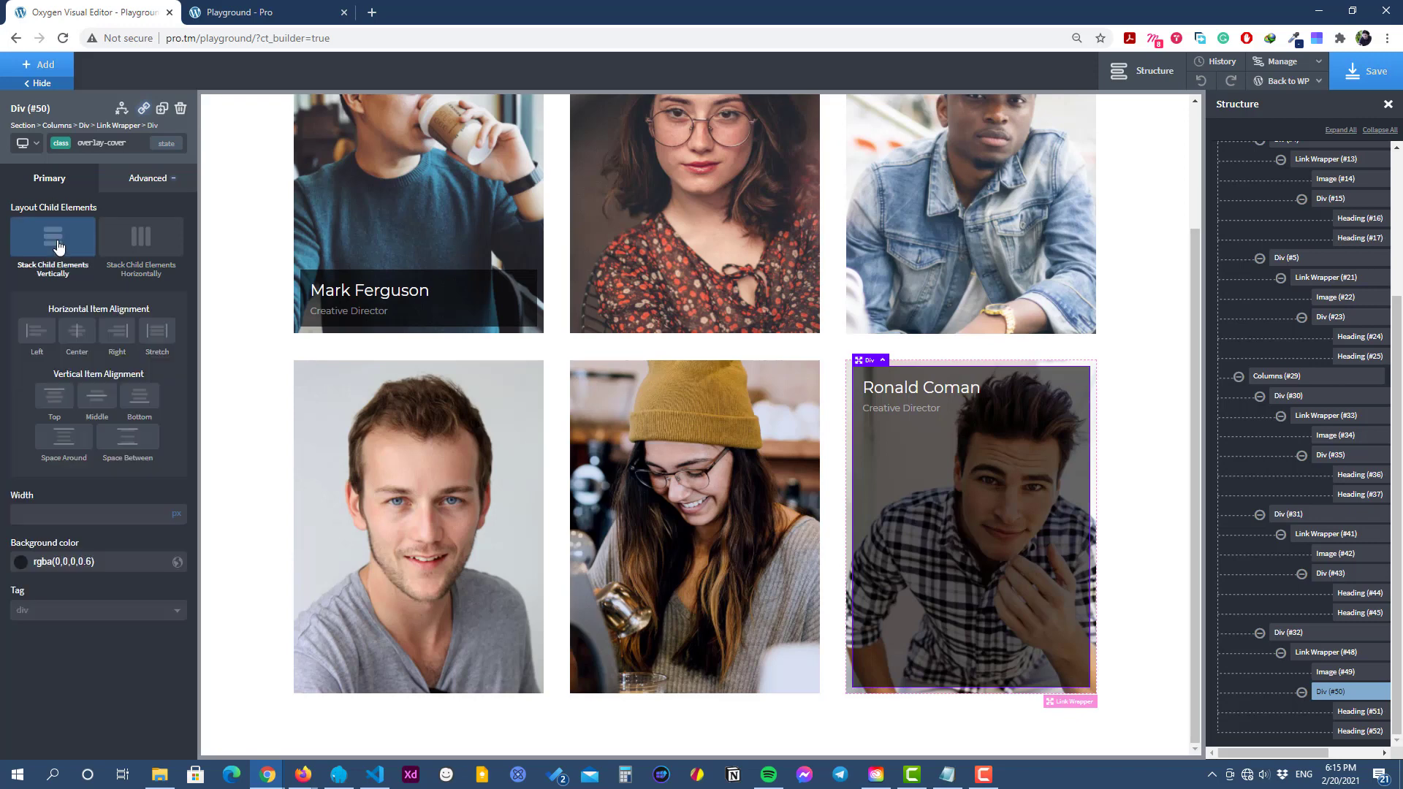
click(78, 341)
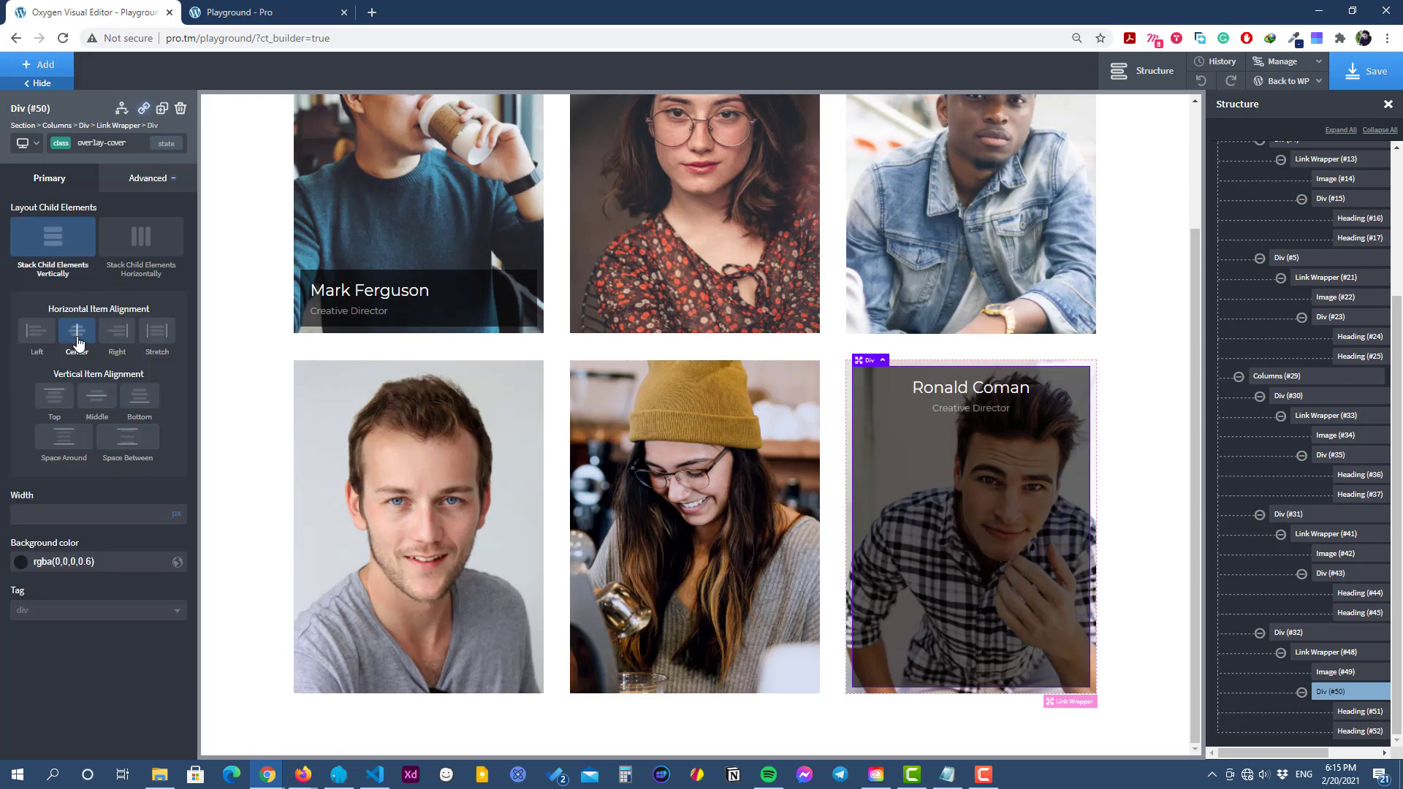
click(98, 399)
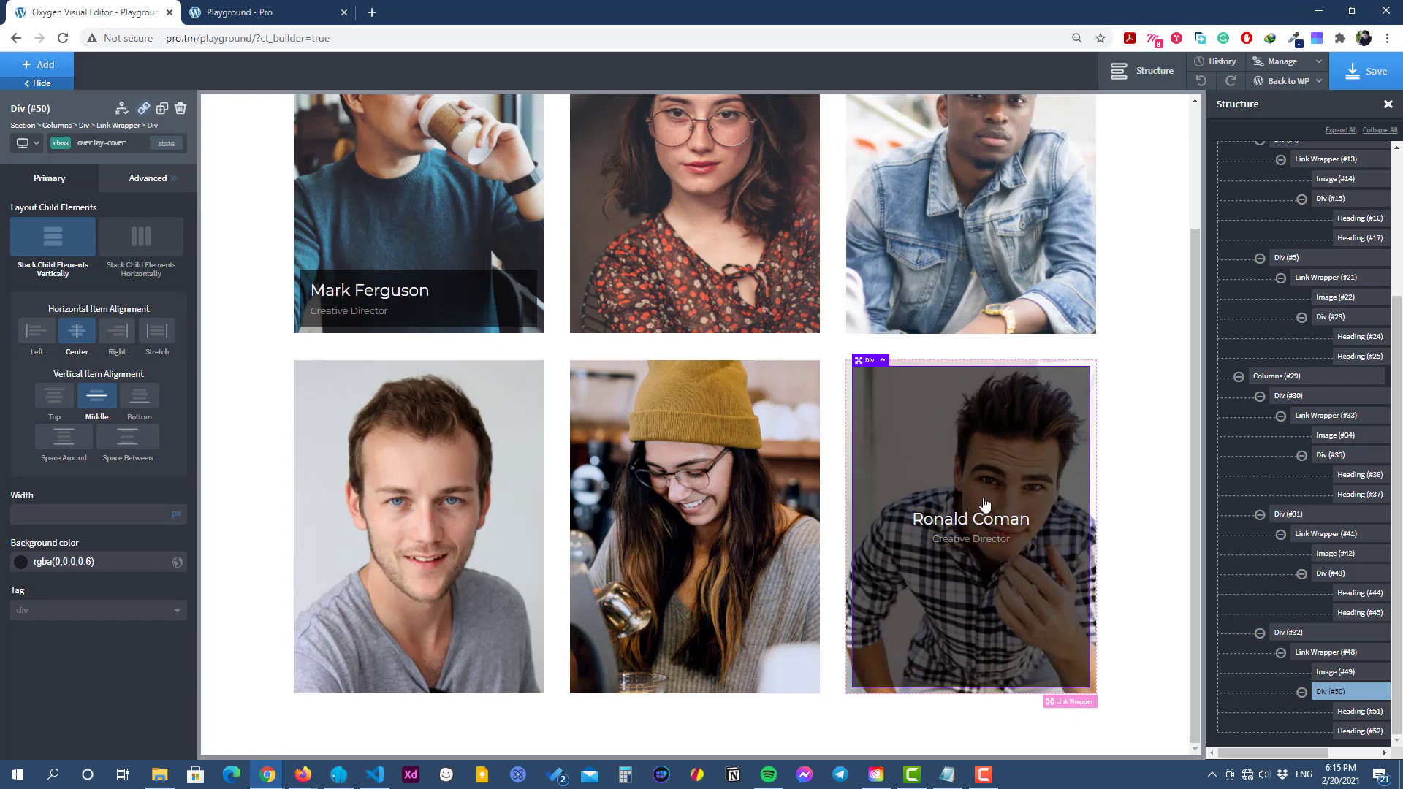
click(1133, 416)
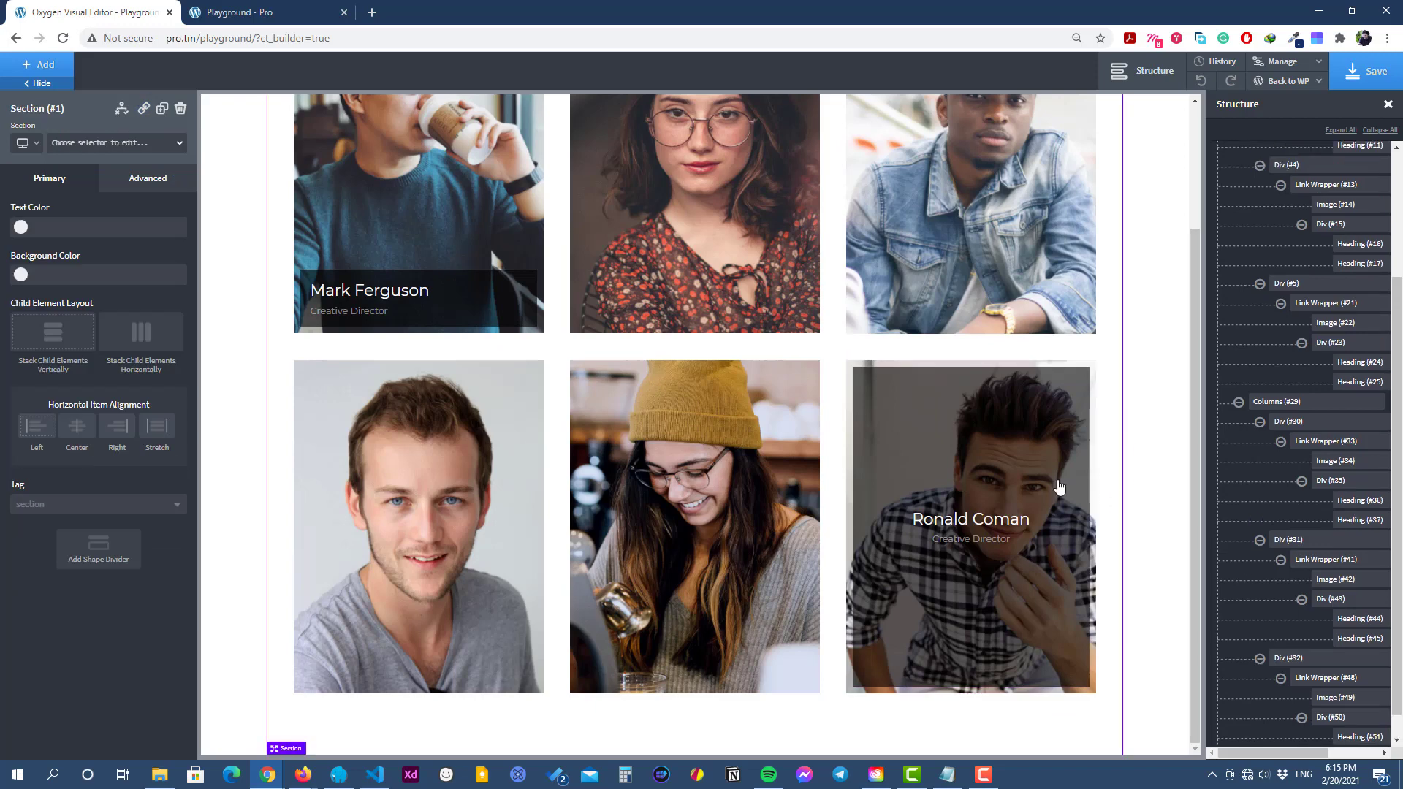
click(972, 437)
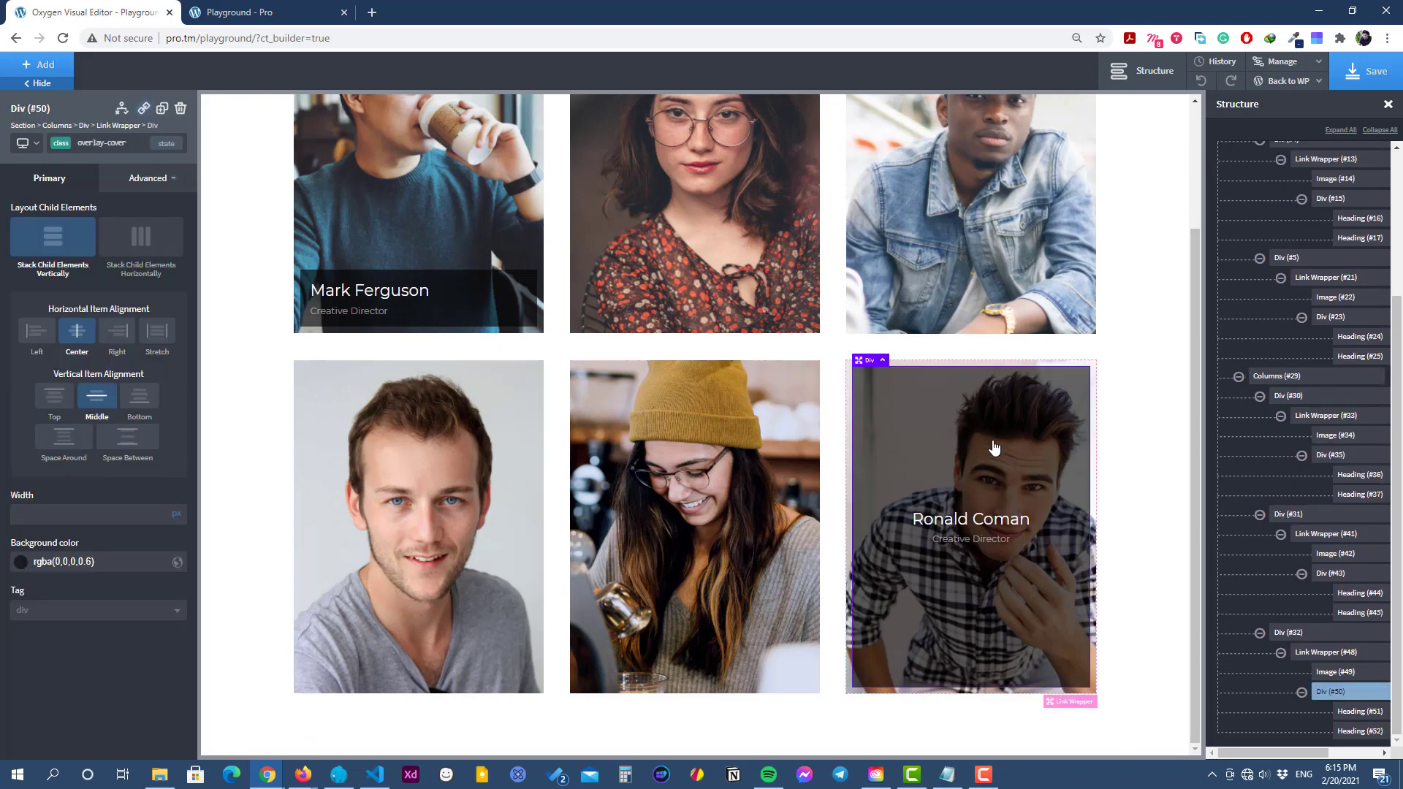
scroll(953, 464, up, 1)
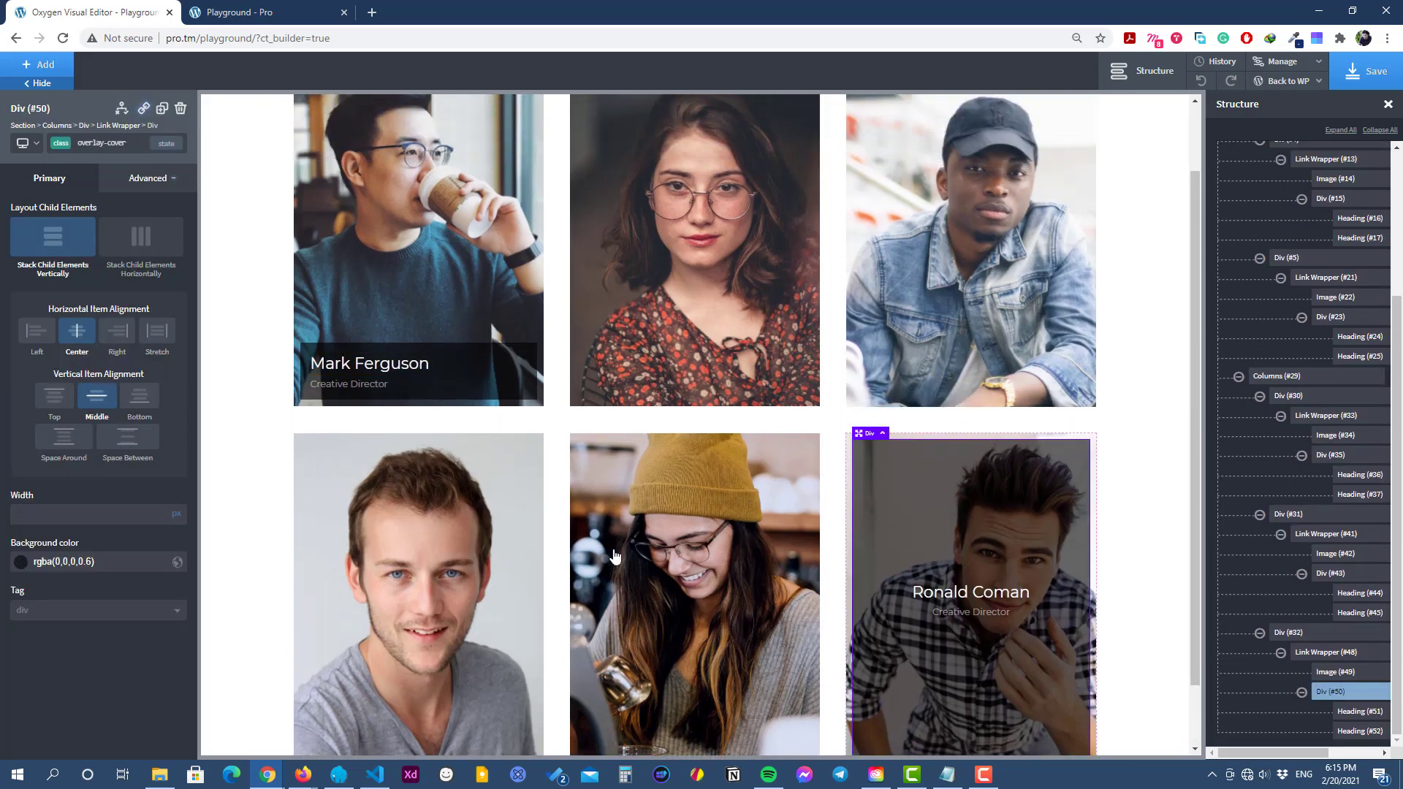
scroll(996, 439, down, 1)
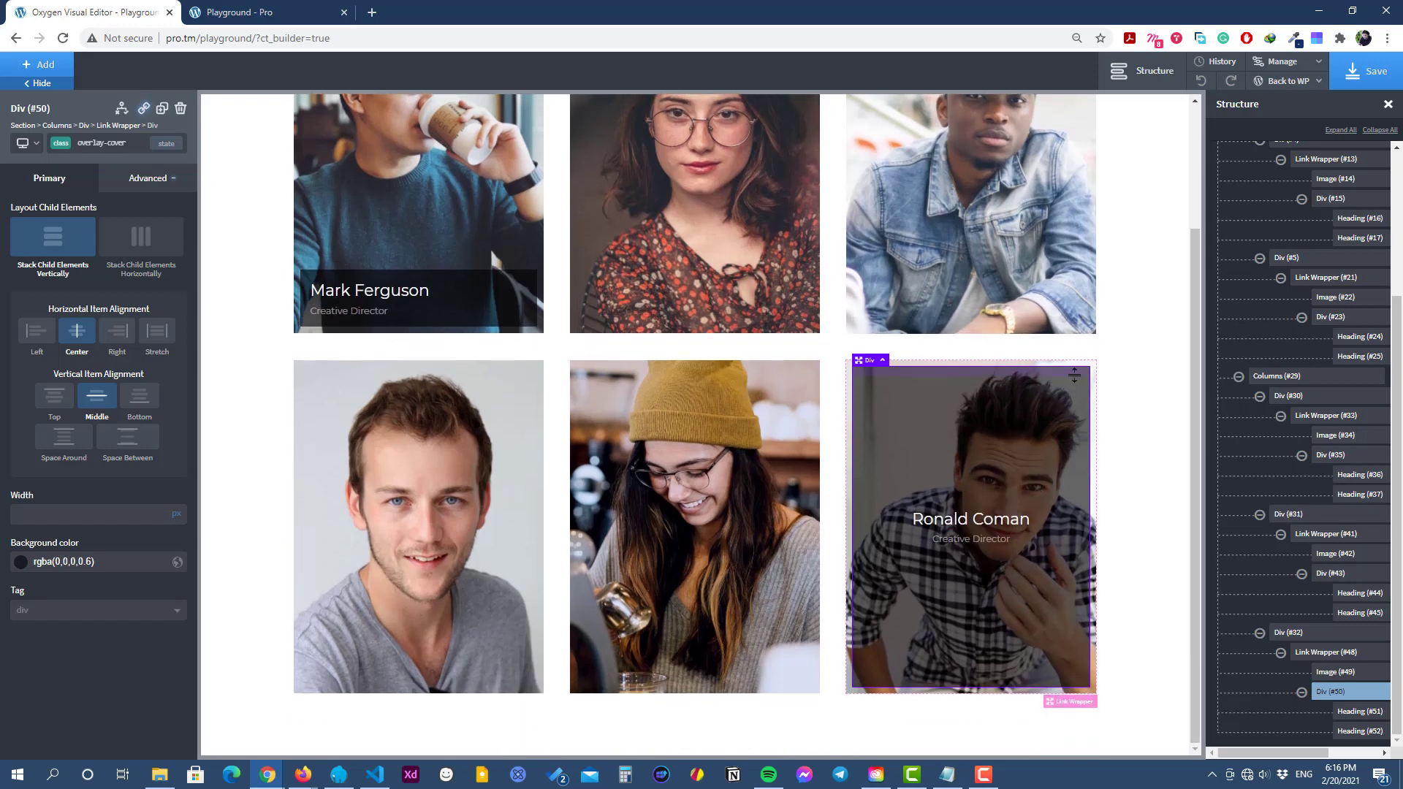
scroll(1069, 431, up, 1)
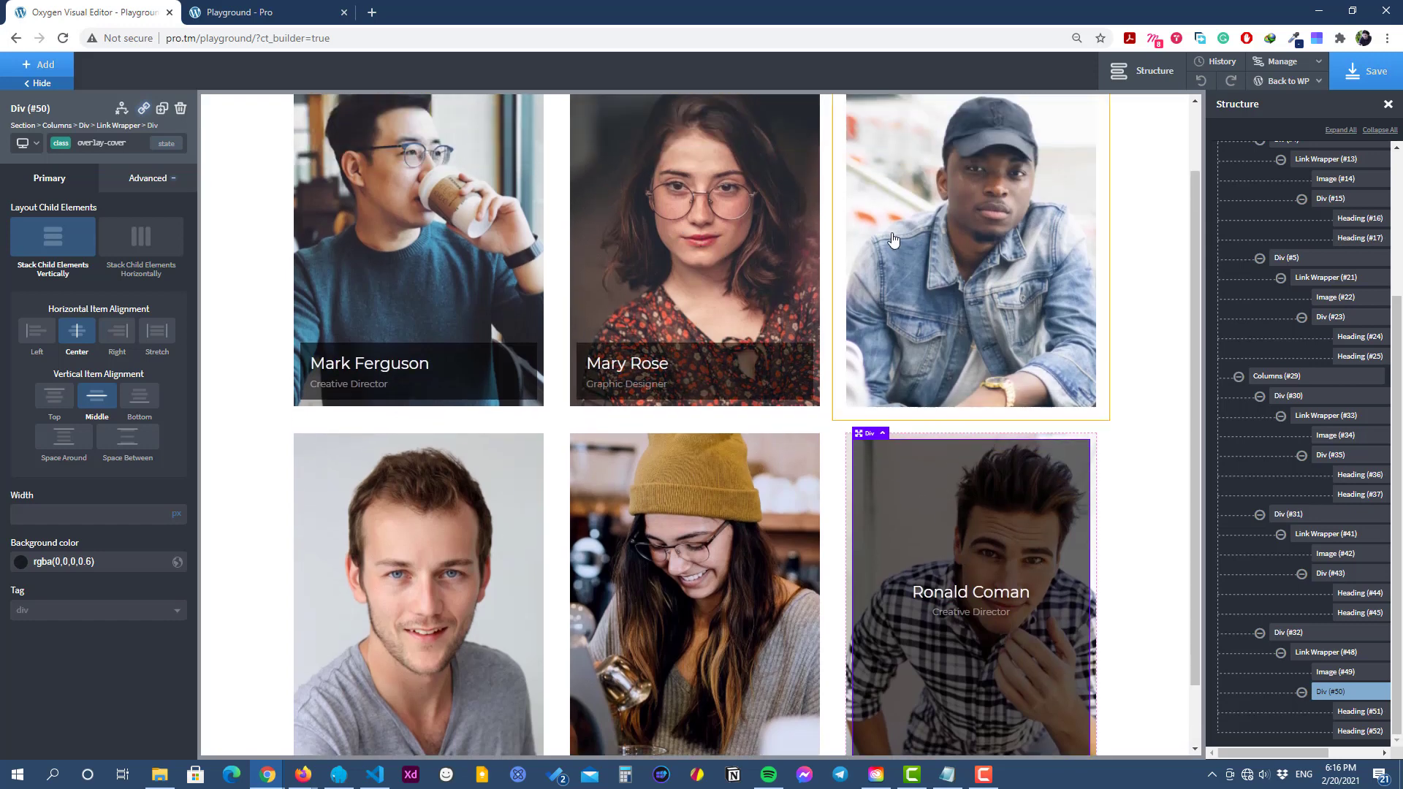
scroll(1021, 395, down, 1)
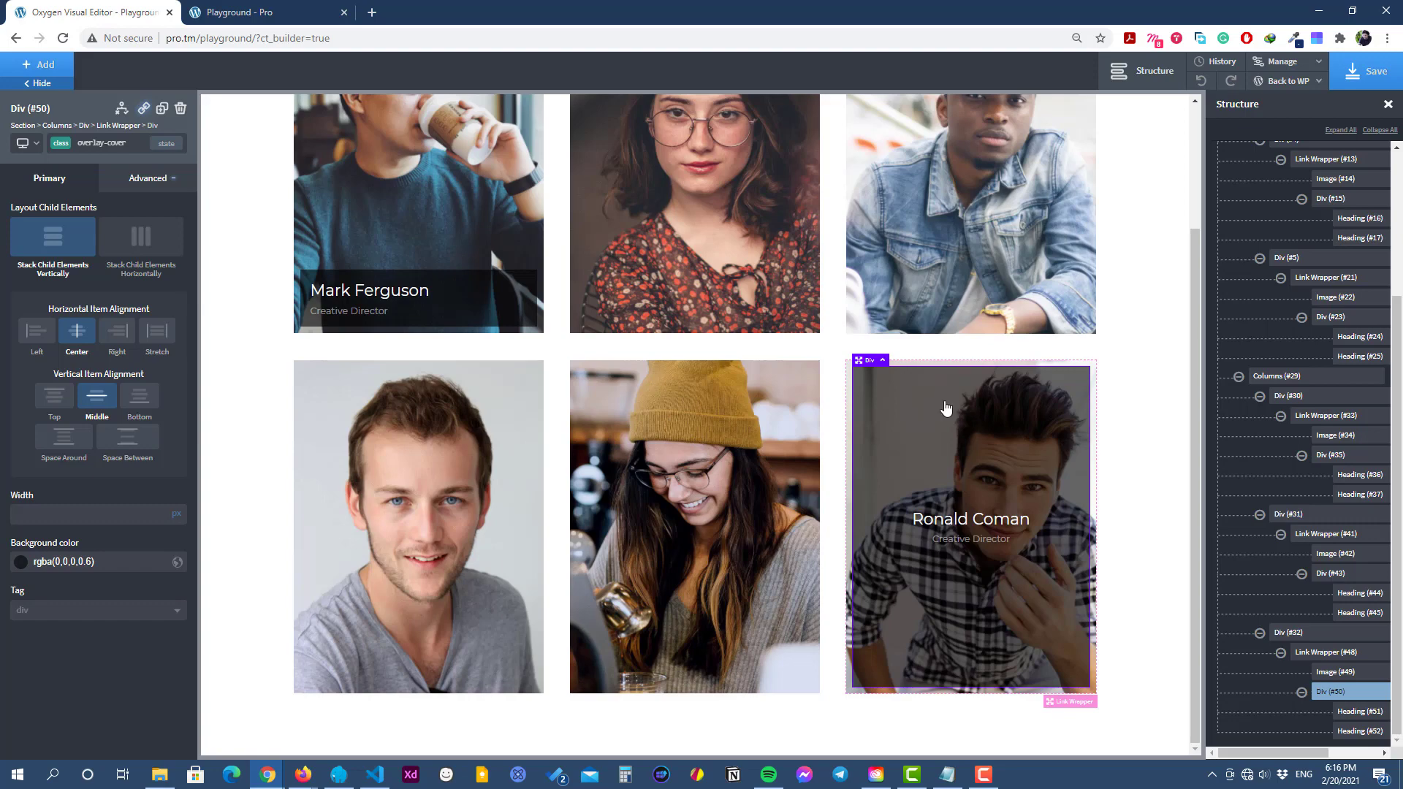
Add the existing fade class to the overlay div on the second row's third card.
click(110, 142)
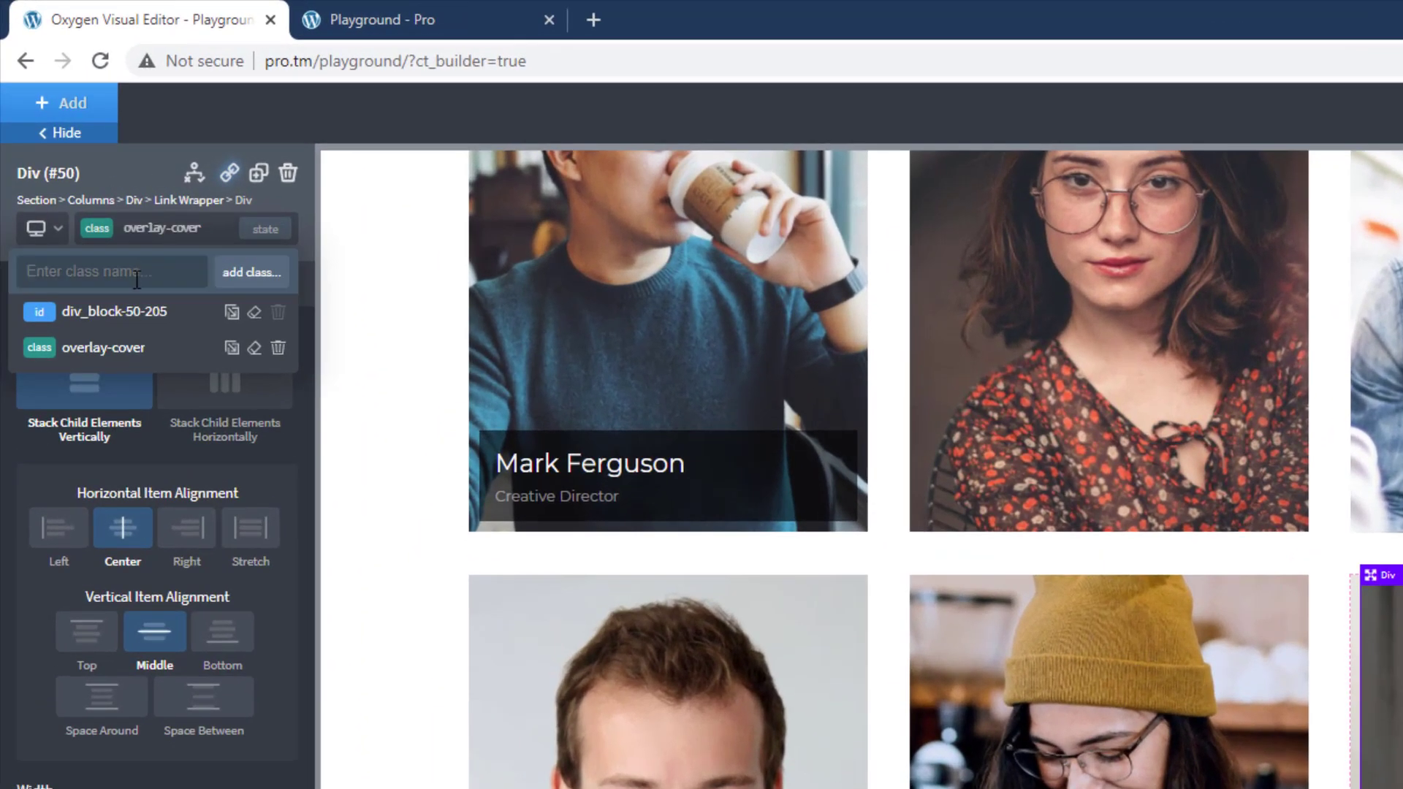
text(fa)
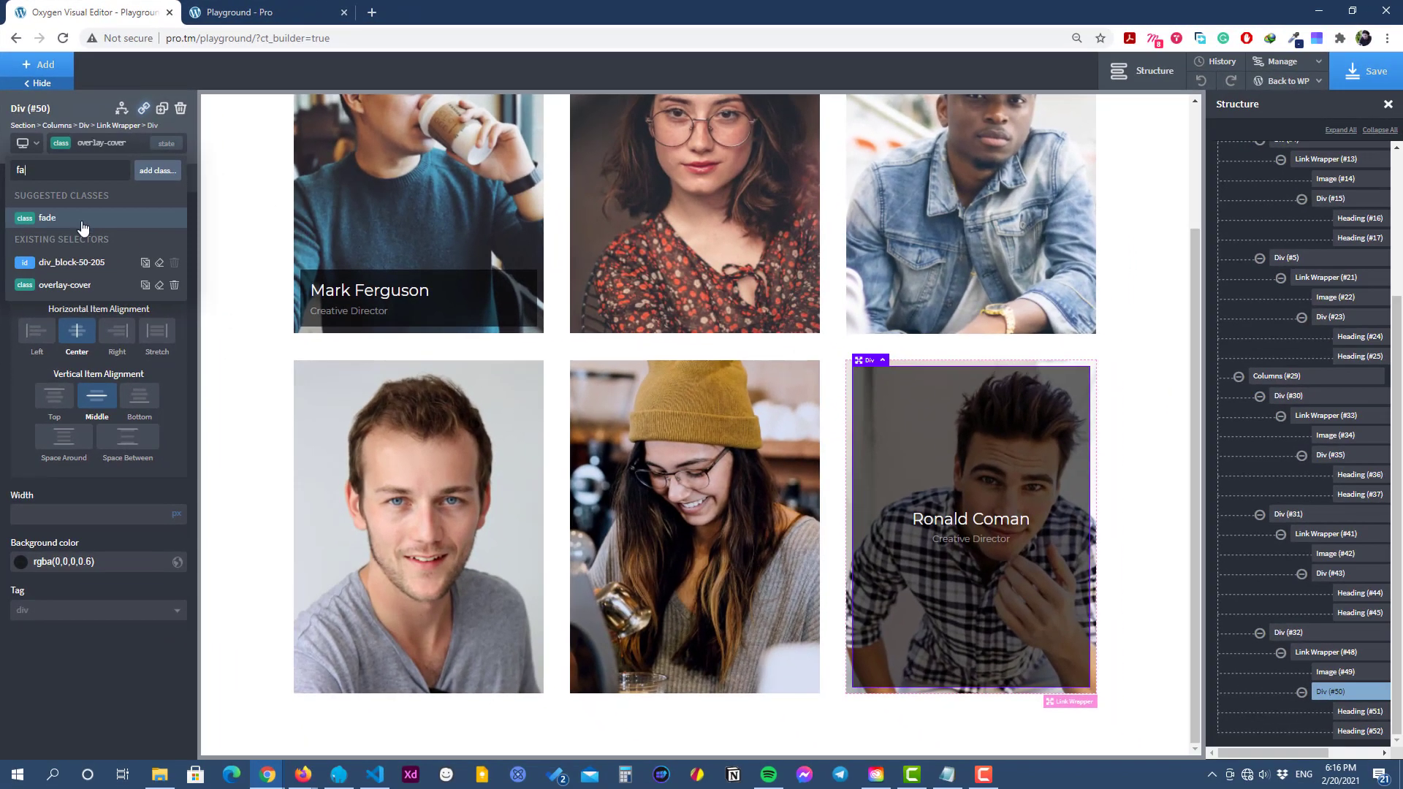
click(82, 219)
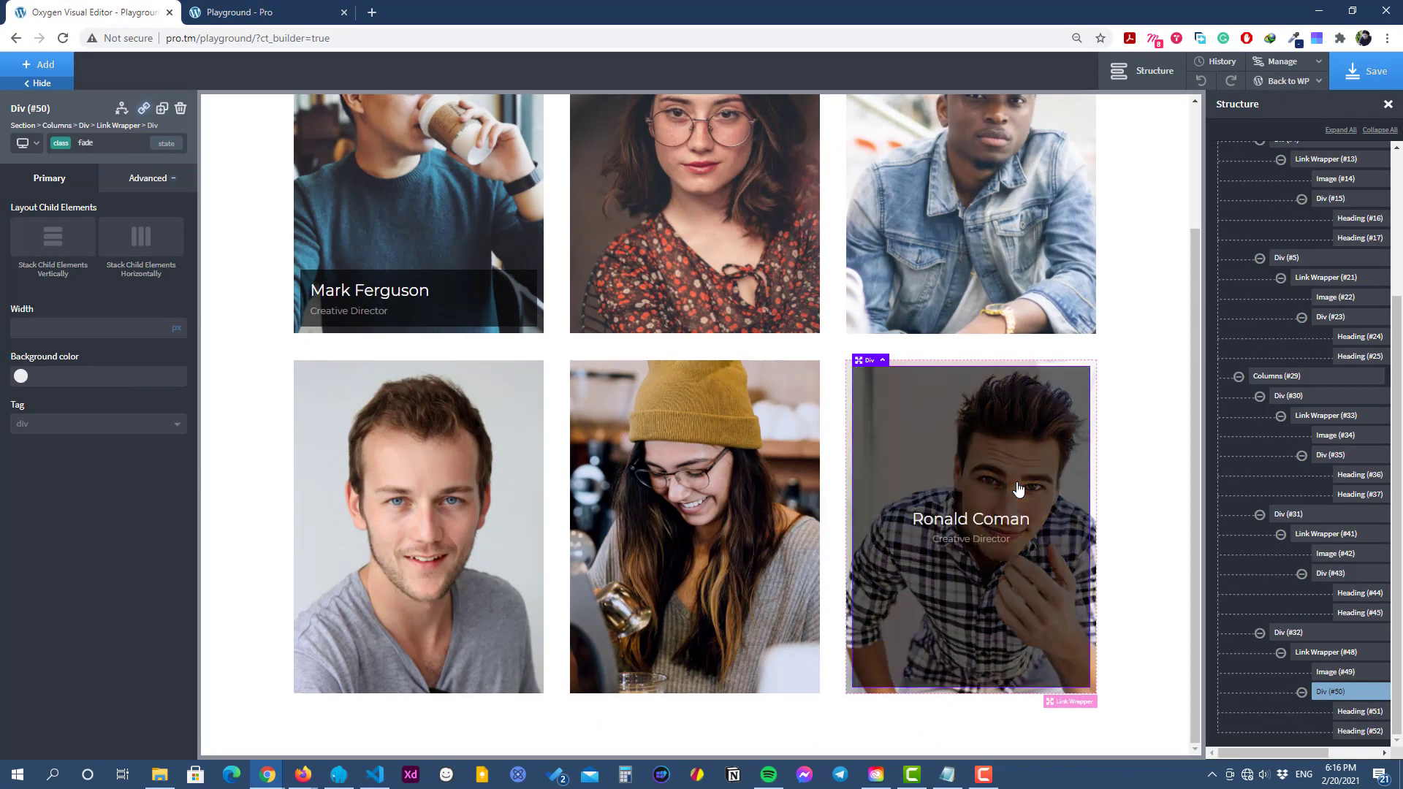
Save the page and reload the front-end Playground page to test the fade effect on the full-cover overlay.
click(1365, 71)
click(274, 14)
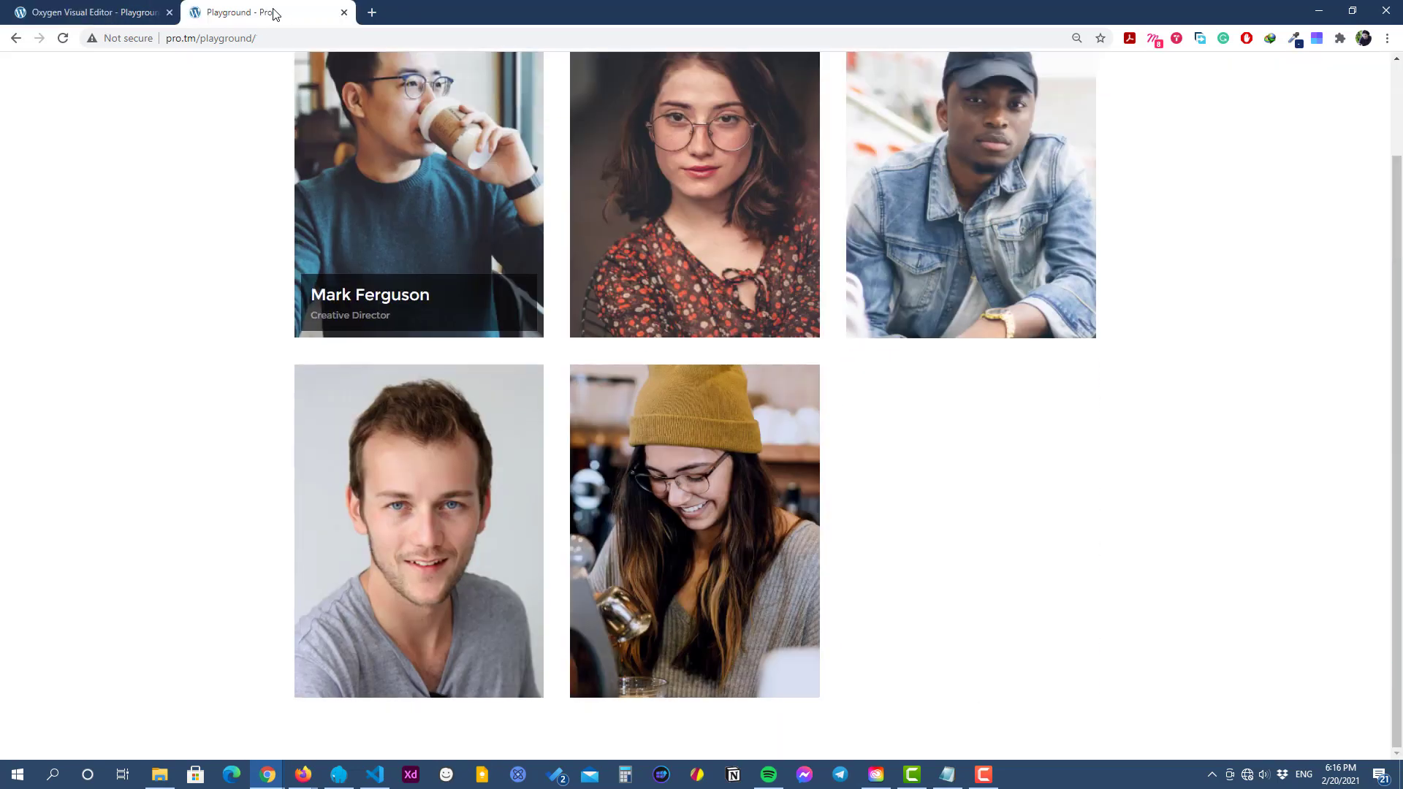
click(62, 38)
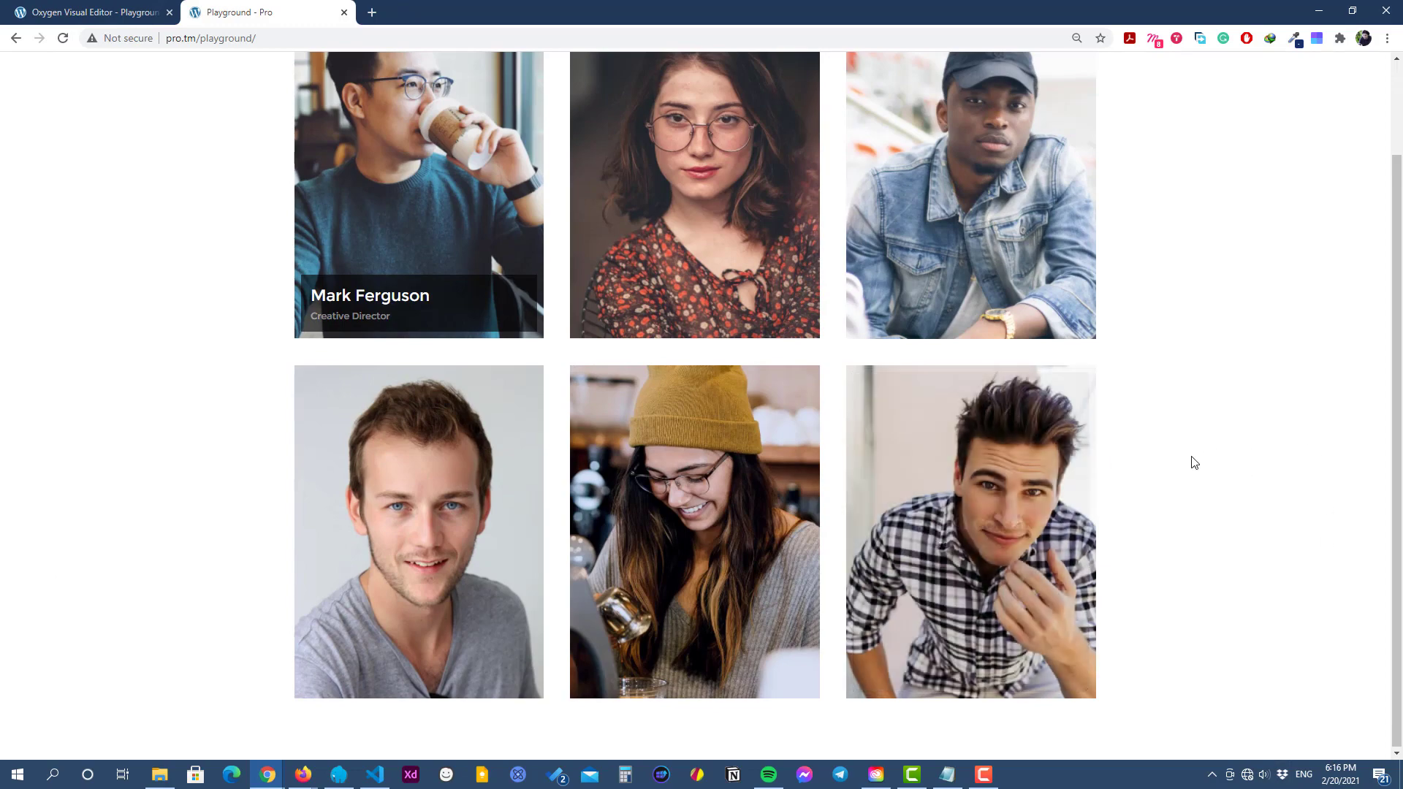
Back in the Oxygen editor, replace the fade class on the third card's overlay with the existing slide-to-right class.
click(73, 14)
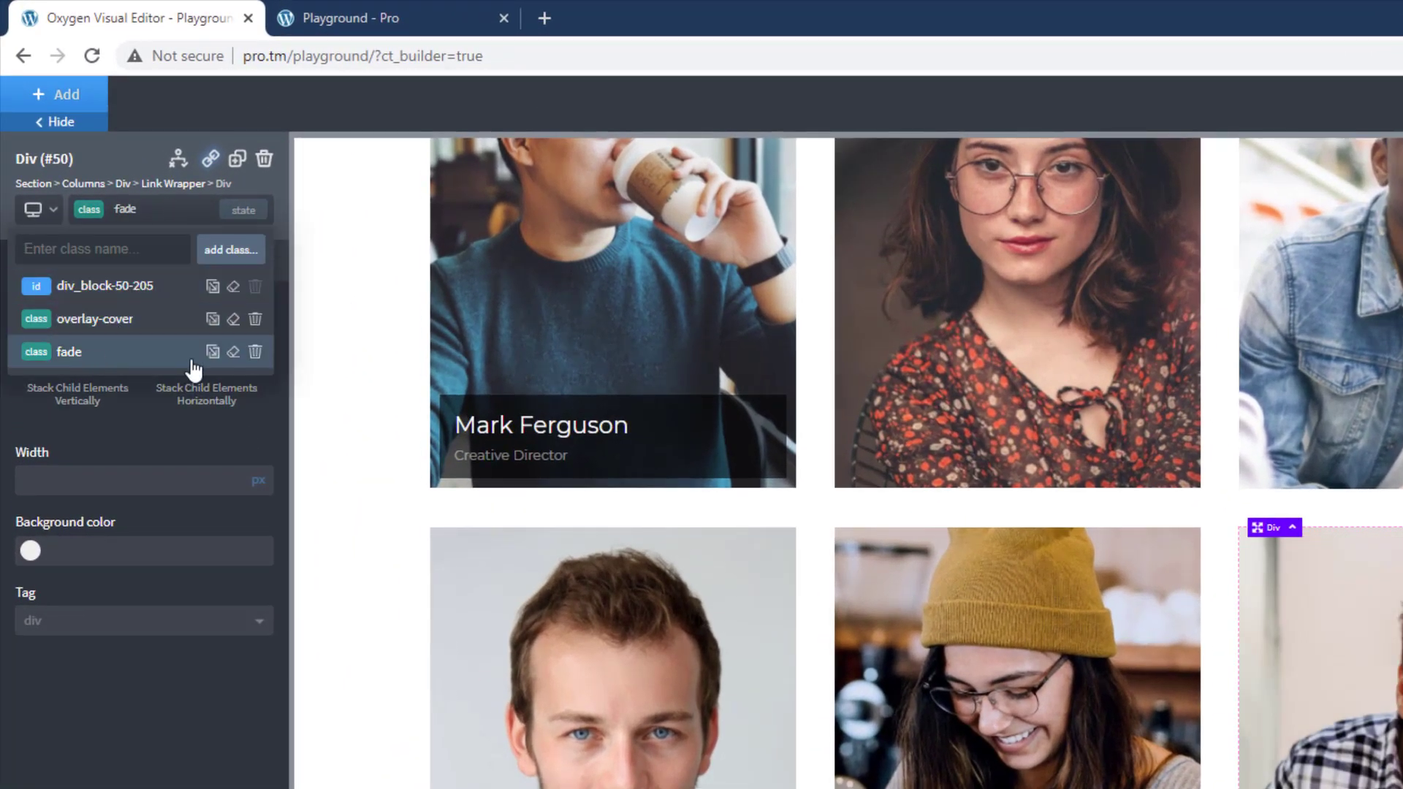
click(255, 352)
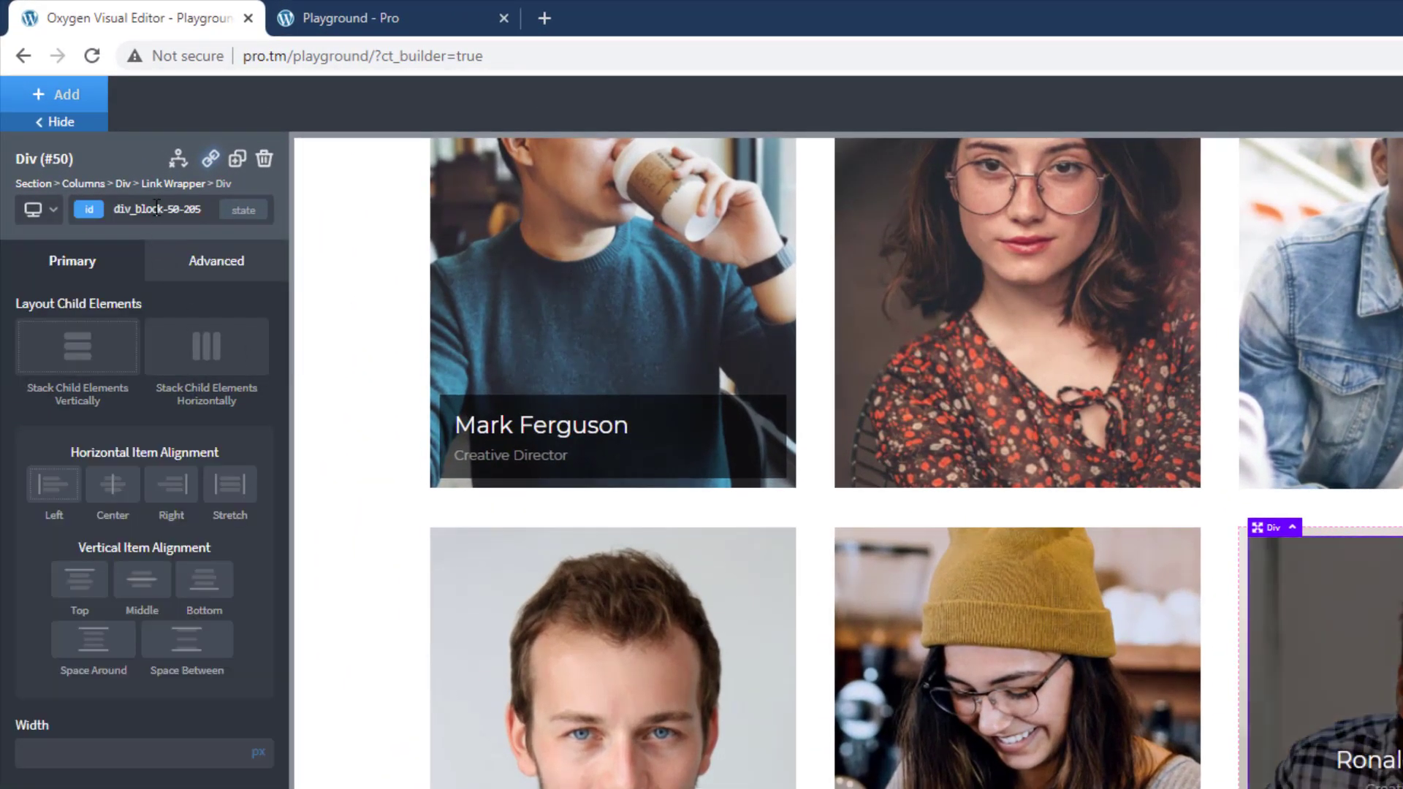
click(156, 214)
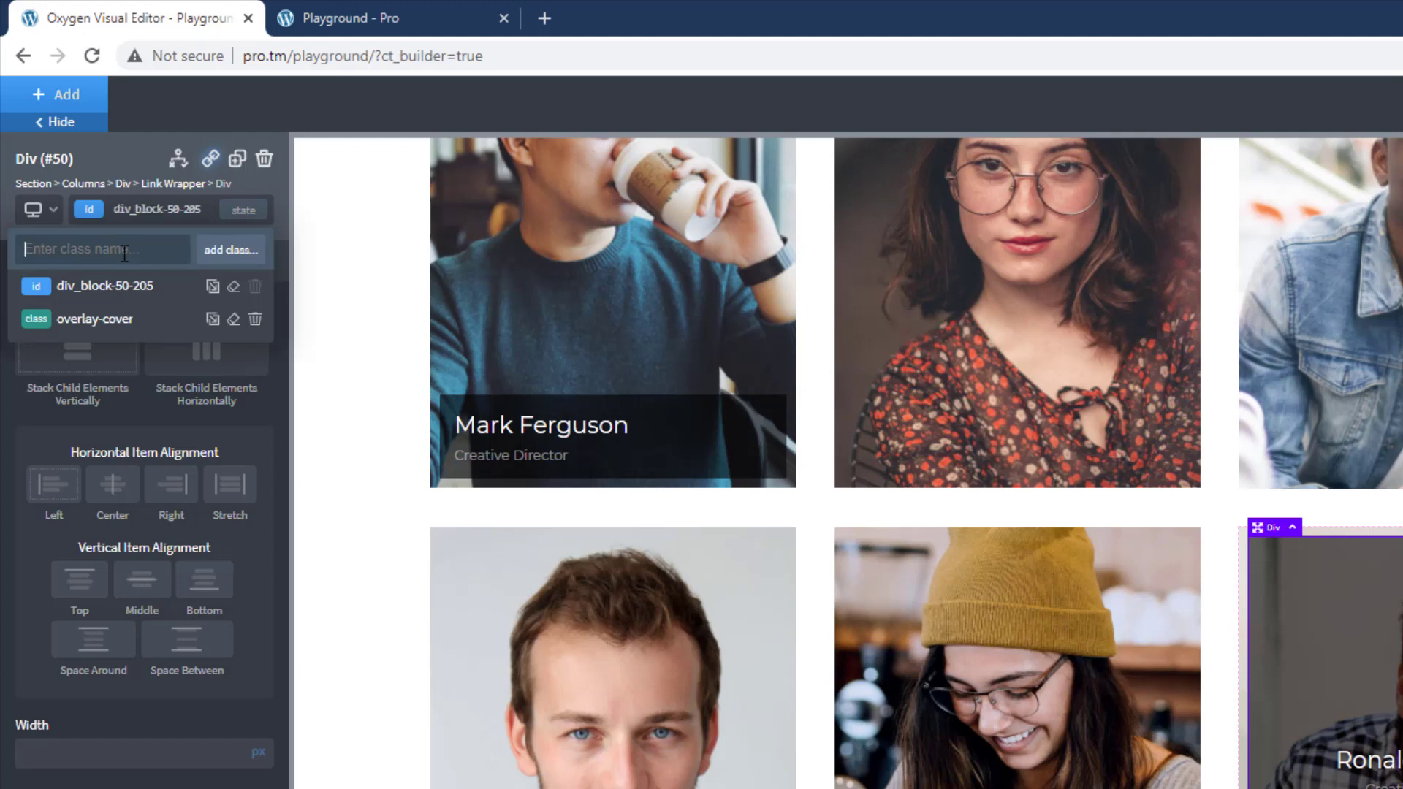
text(sl)
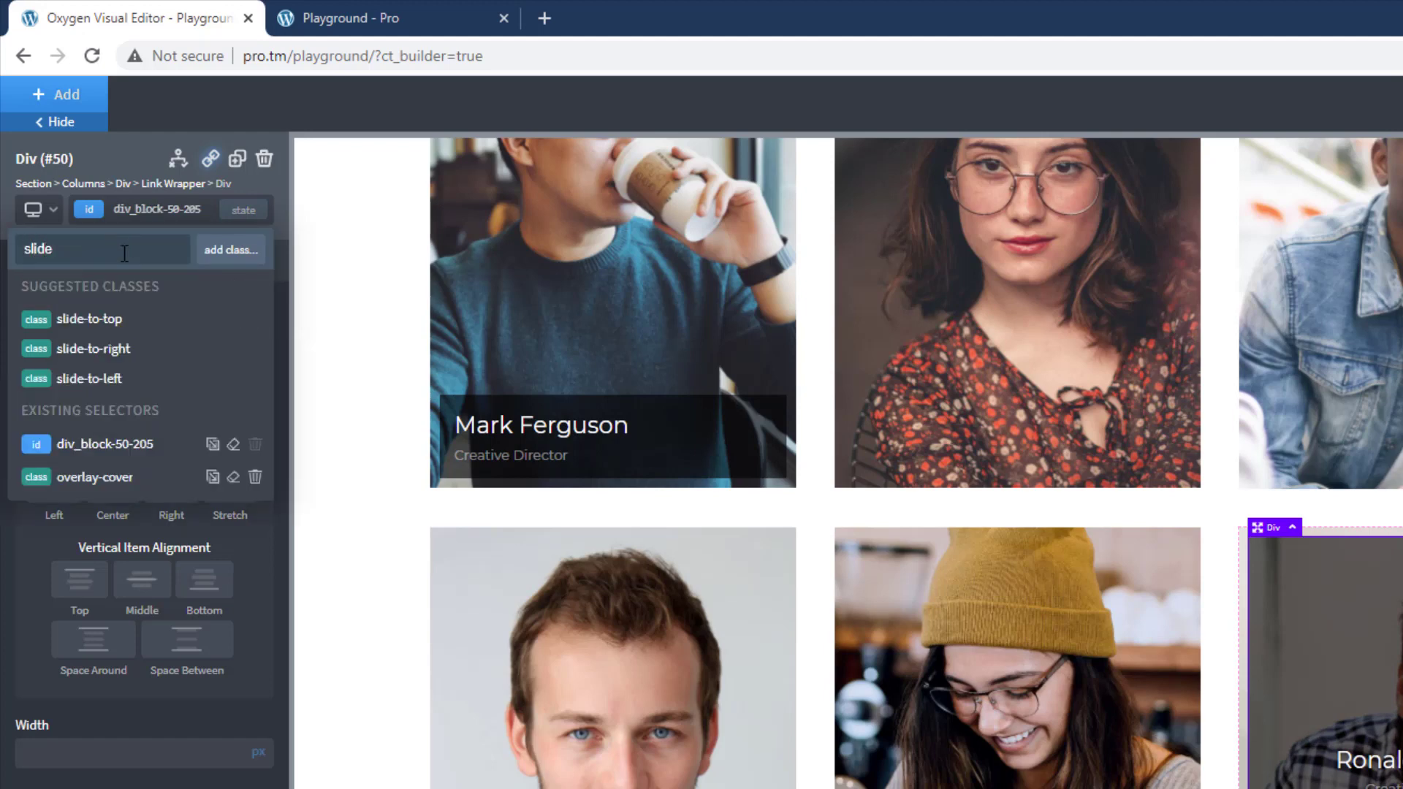
text(ide)
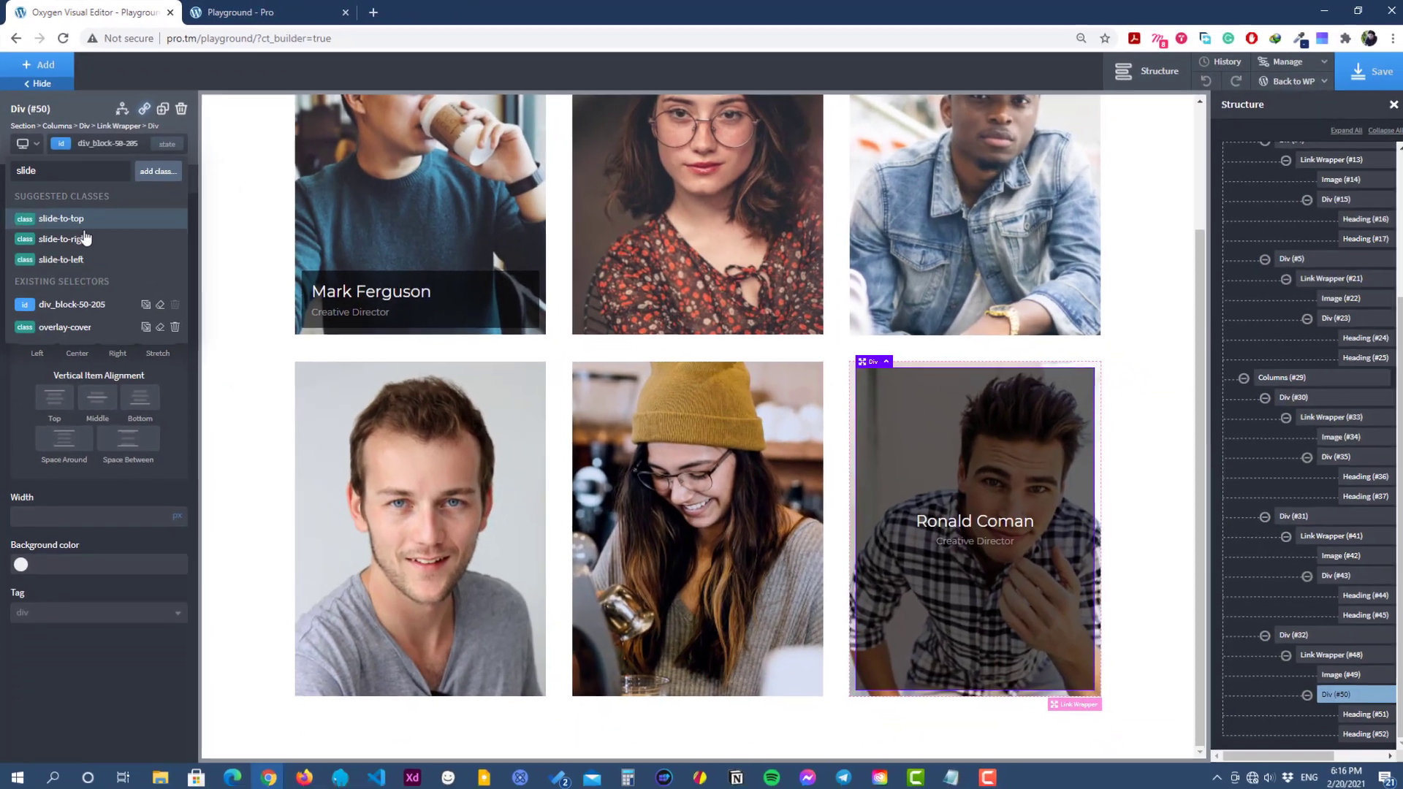
click(93, 349)
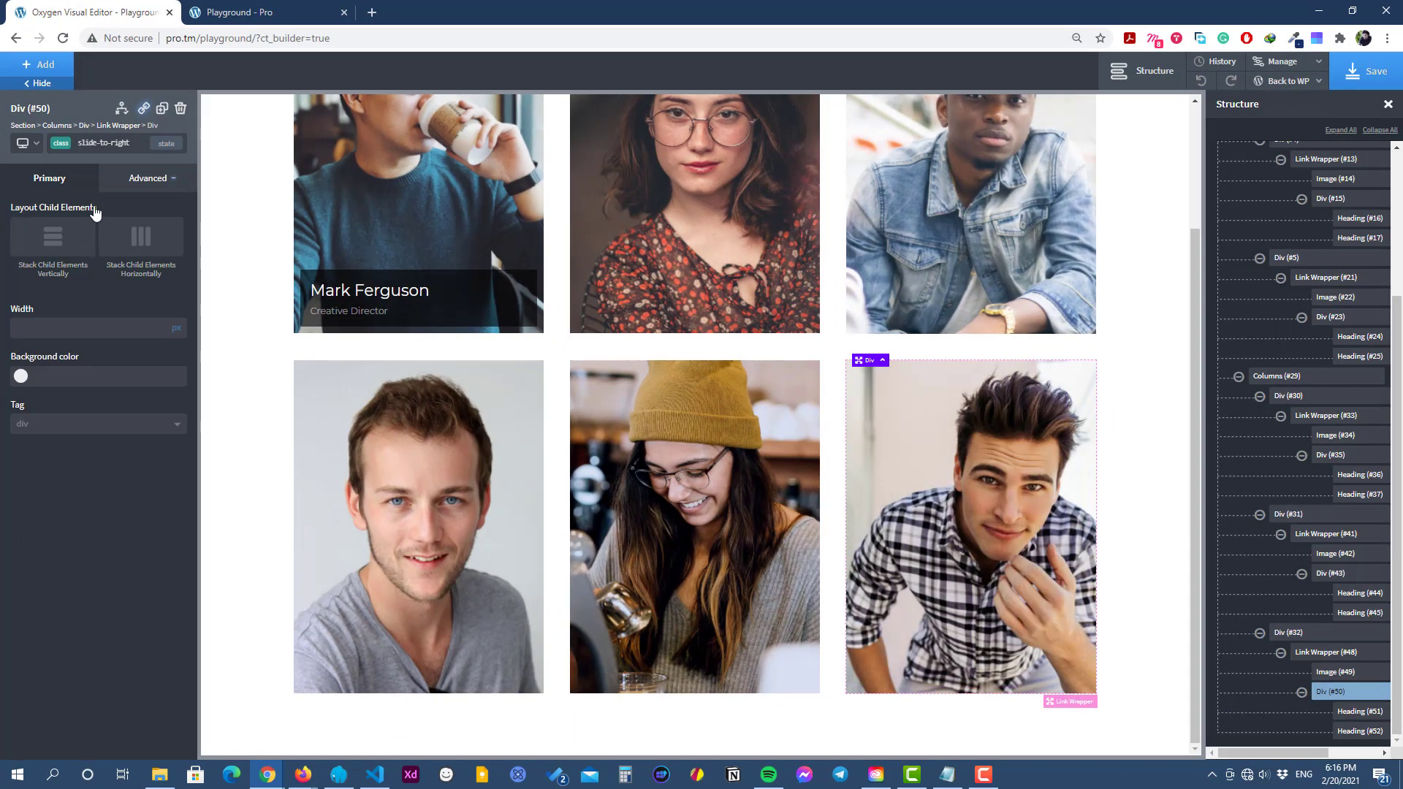
Save the page and reload the front-end Playground page to test the slide-to-right effect on the second row's third card.
click(1338, 79)
click(255, 13)
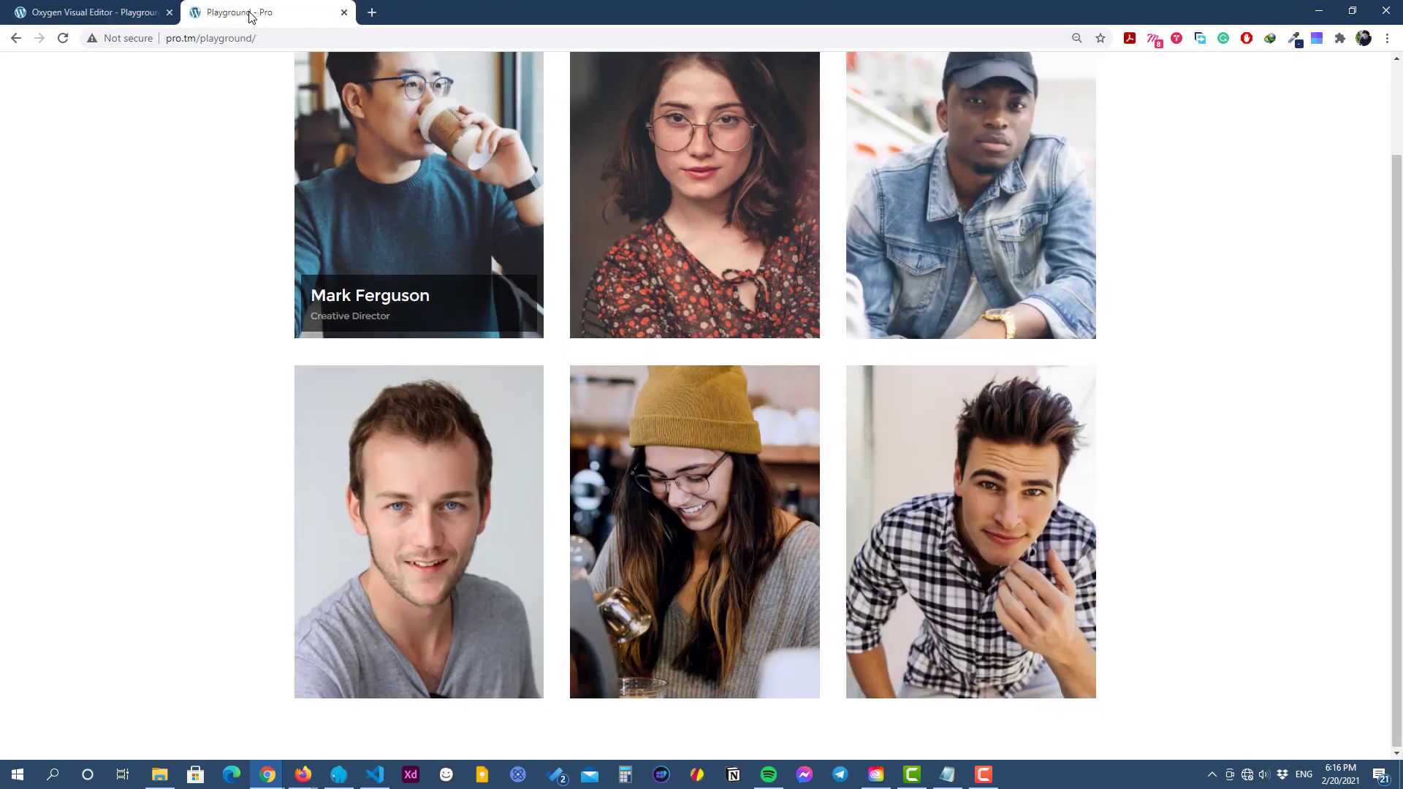
click(63, 38)
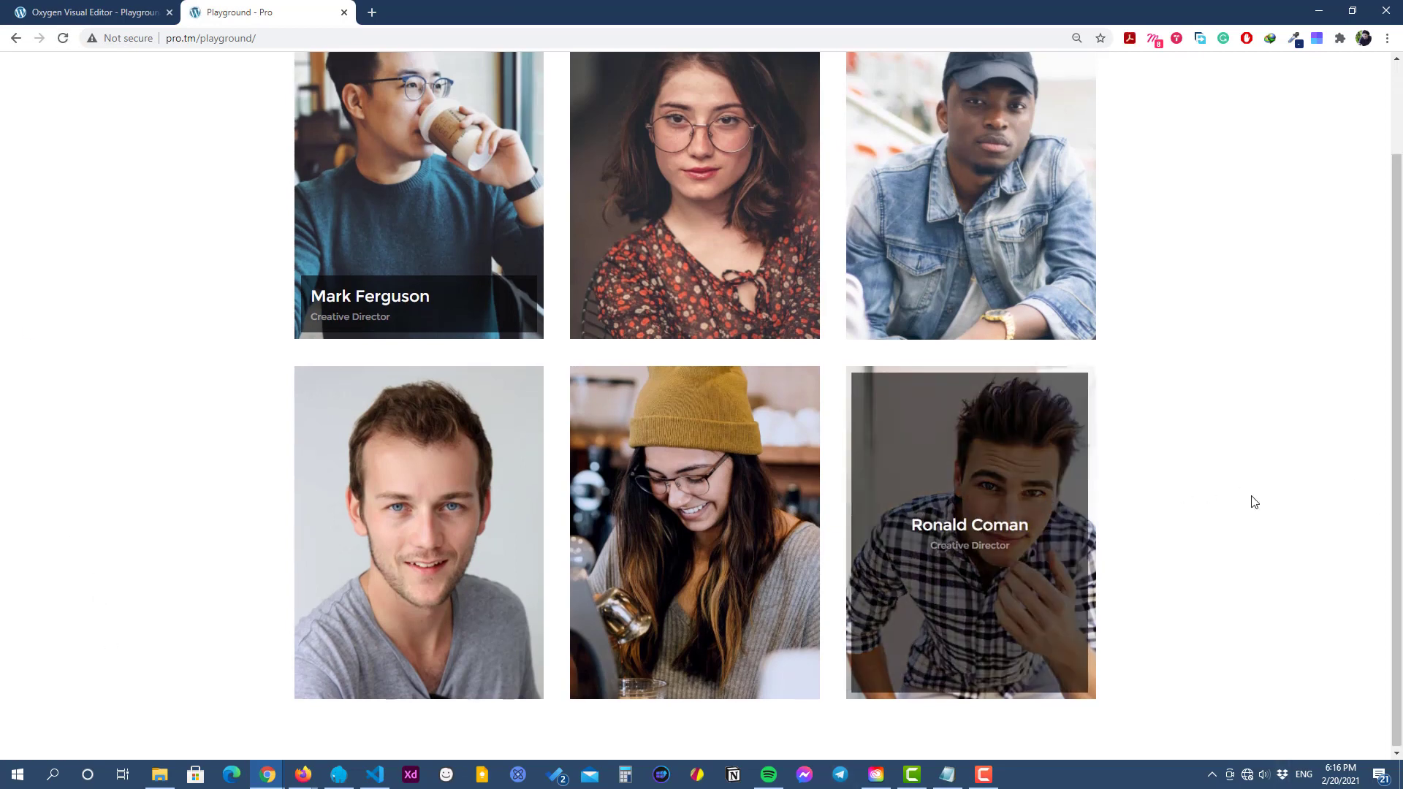
Back in the Oxygen editor, replace the slide-to-right class on the second row's third card overlay with the existing fade class.
mouse_move(1035, 500)
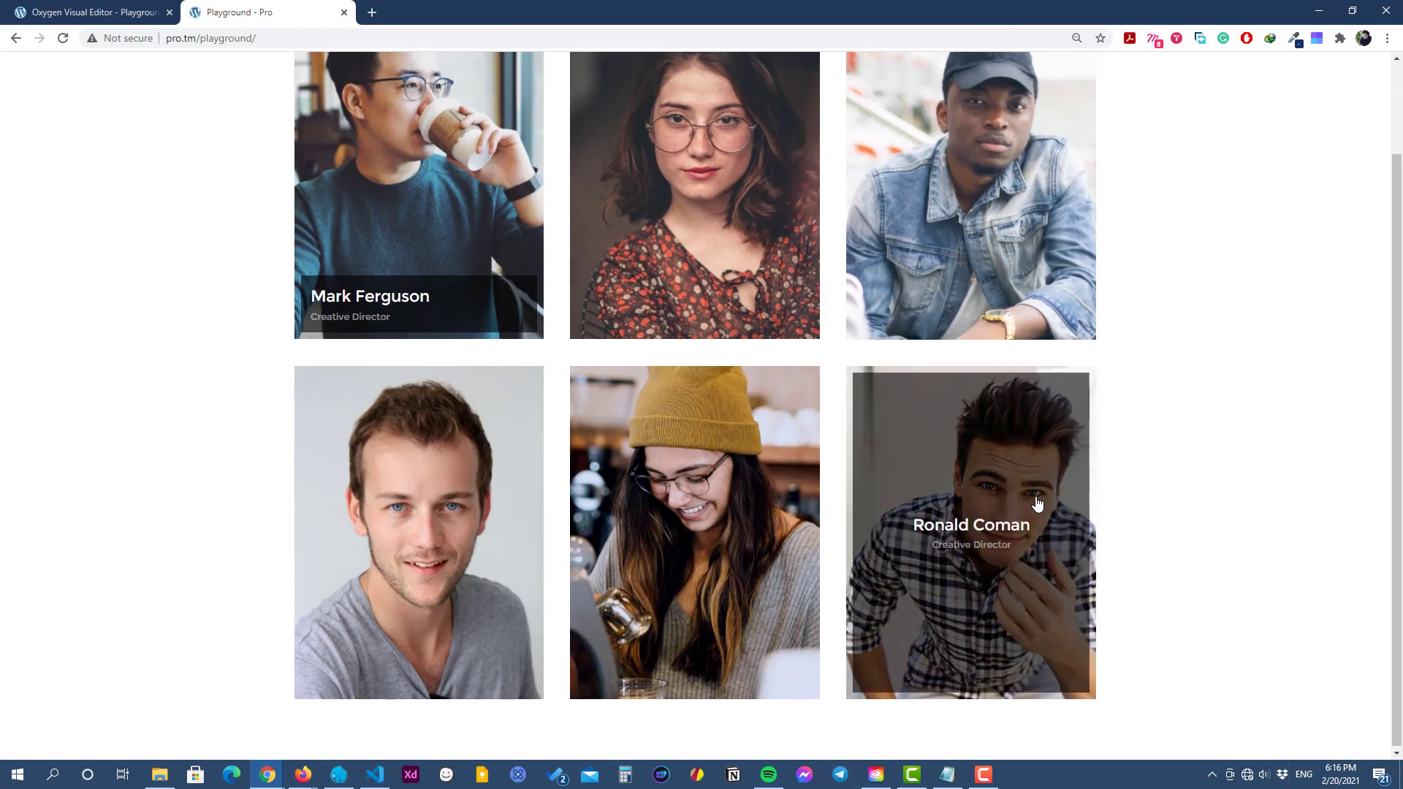
click(87, 12)
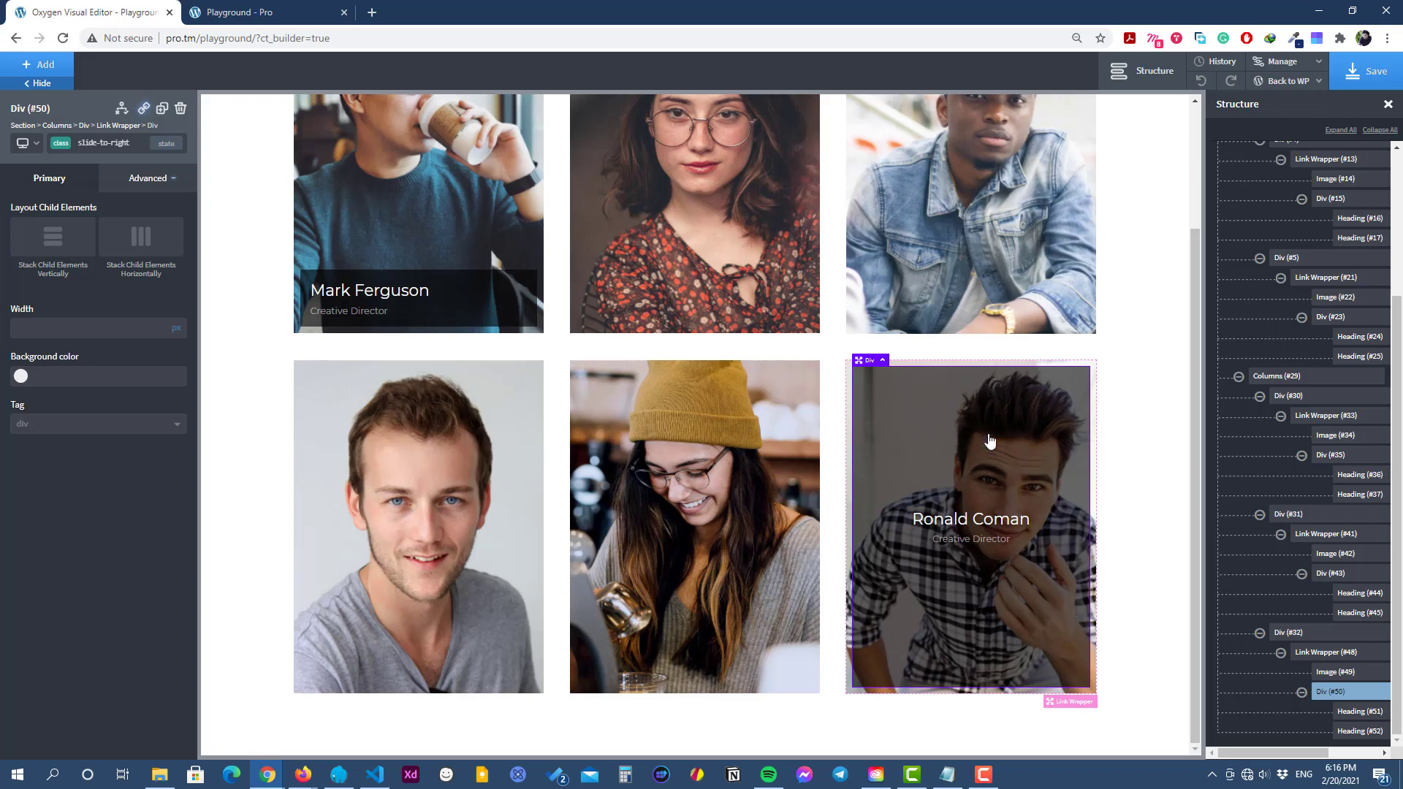
click(102, 142)
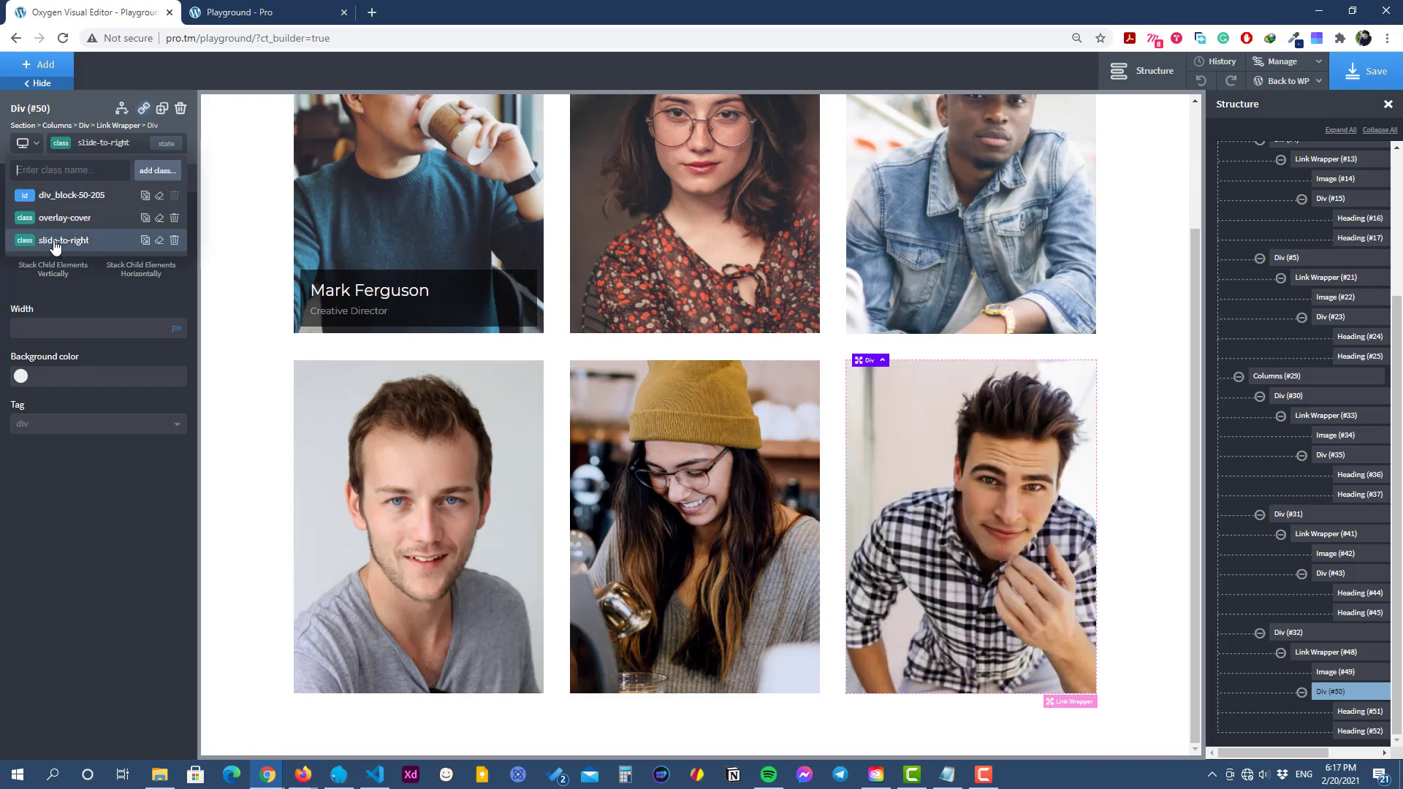
click(174, 240)
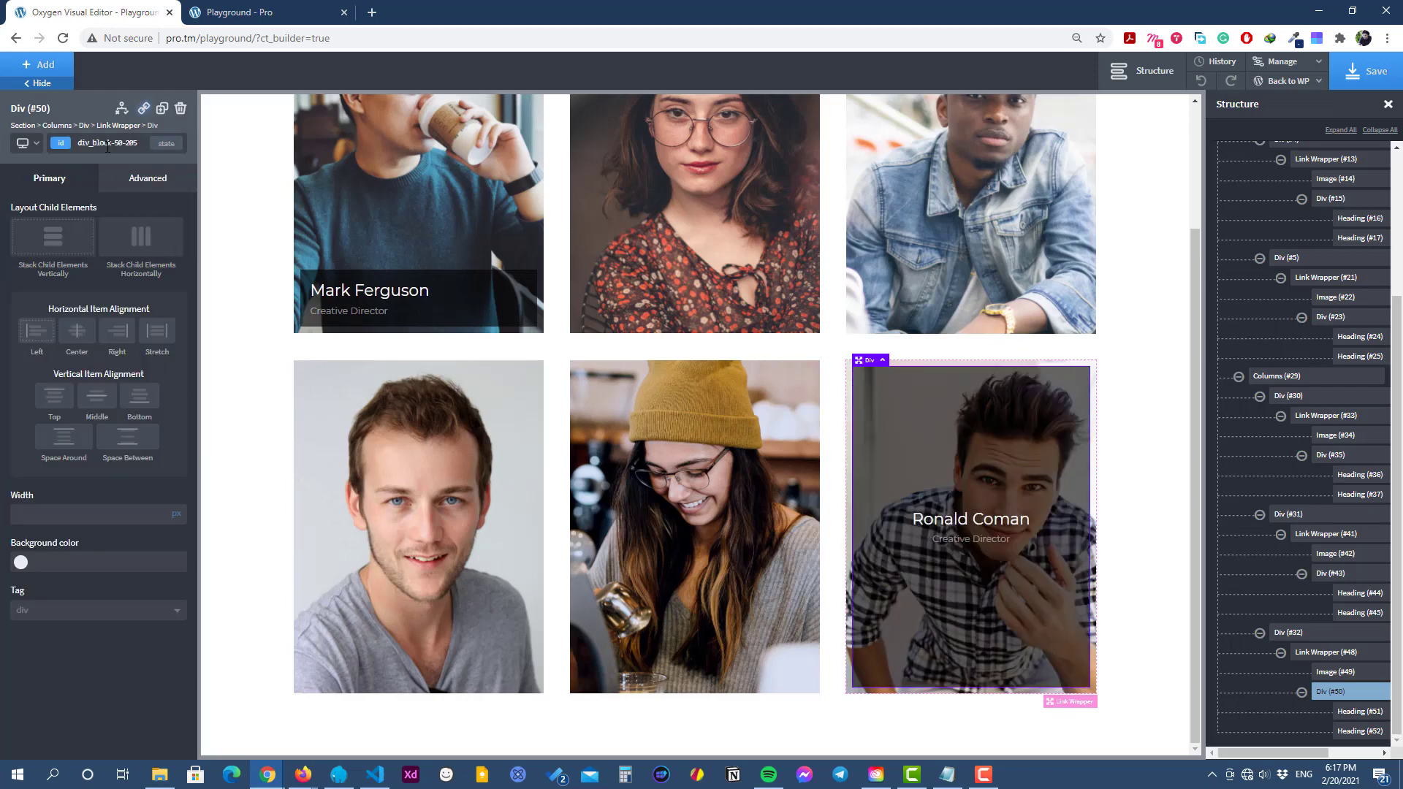
click(108, 144)
text(fa)
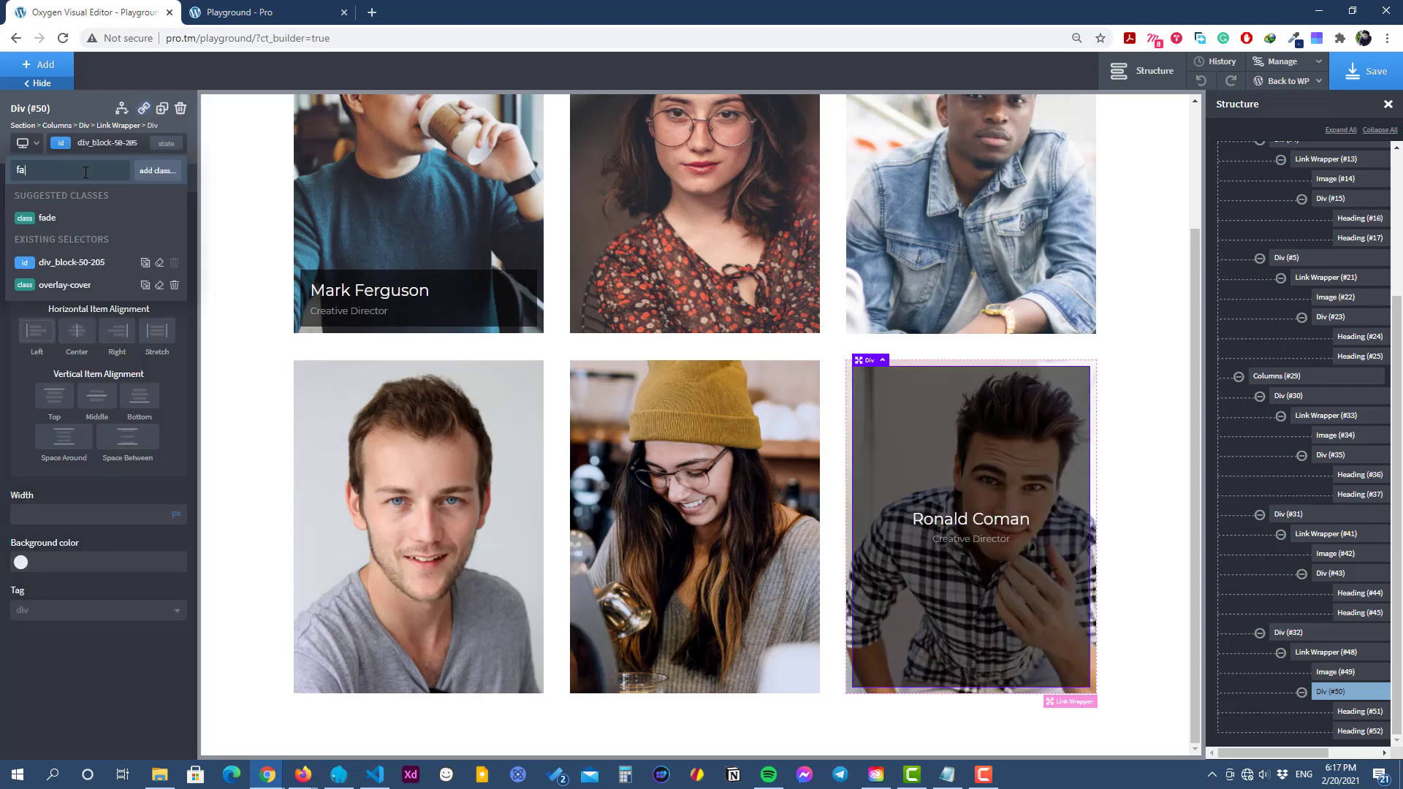
text(de)
click(77, 219)
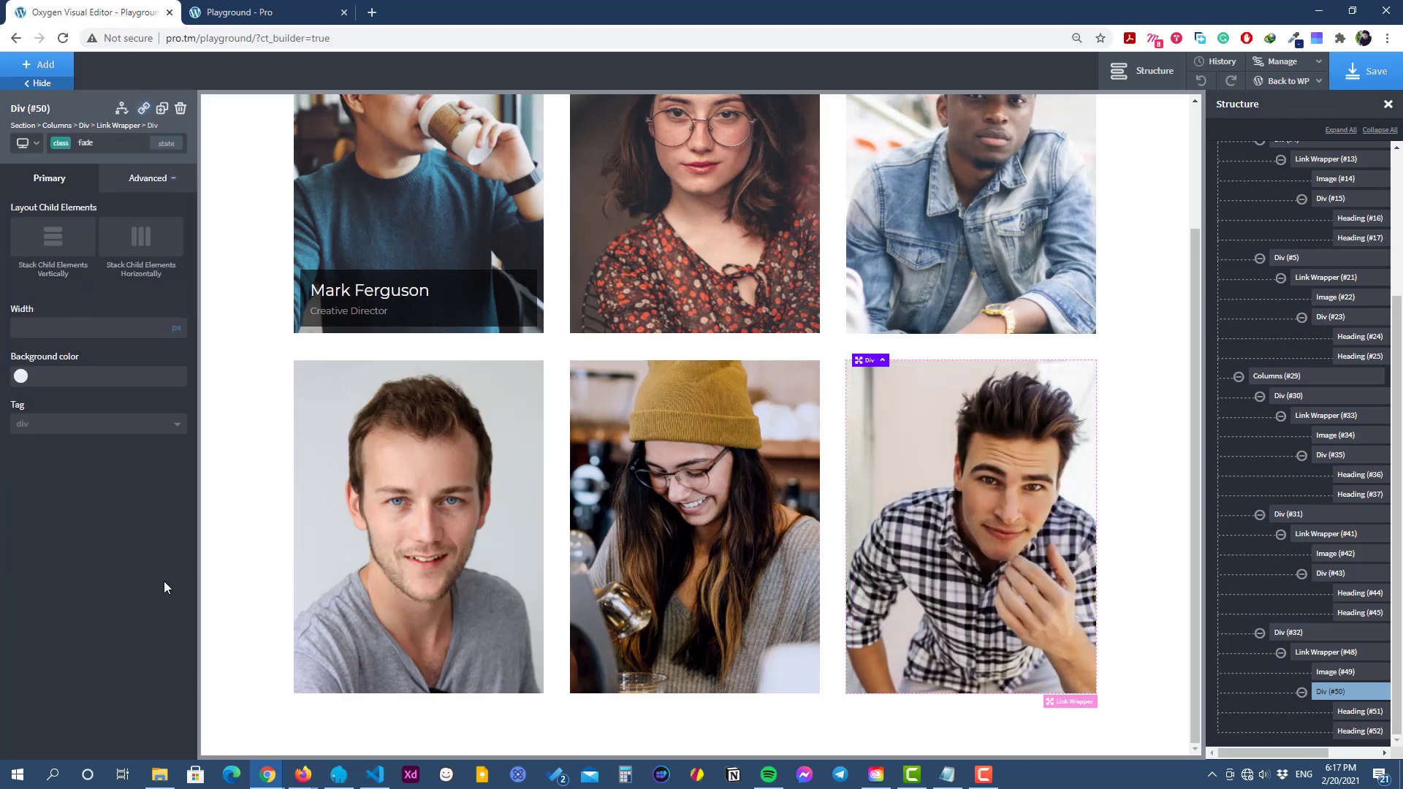
Save the page and reload the front-end Playground page to test the restored fade effect on the full-cover overlay.
click(1367, 70)
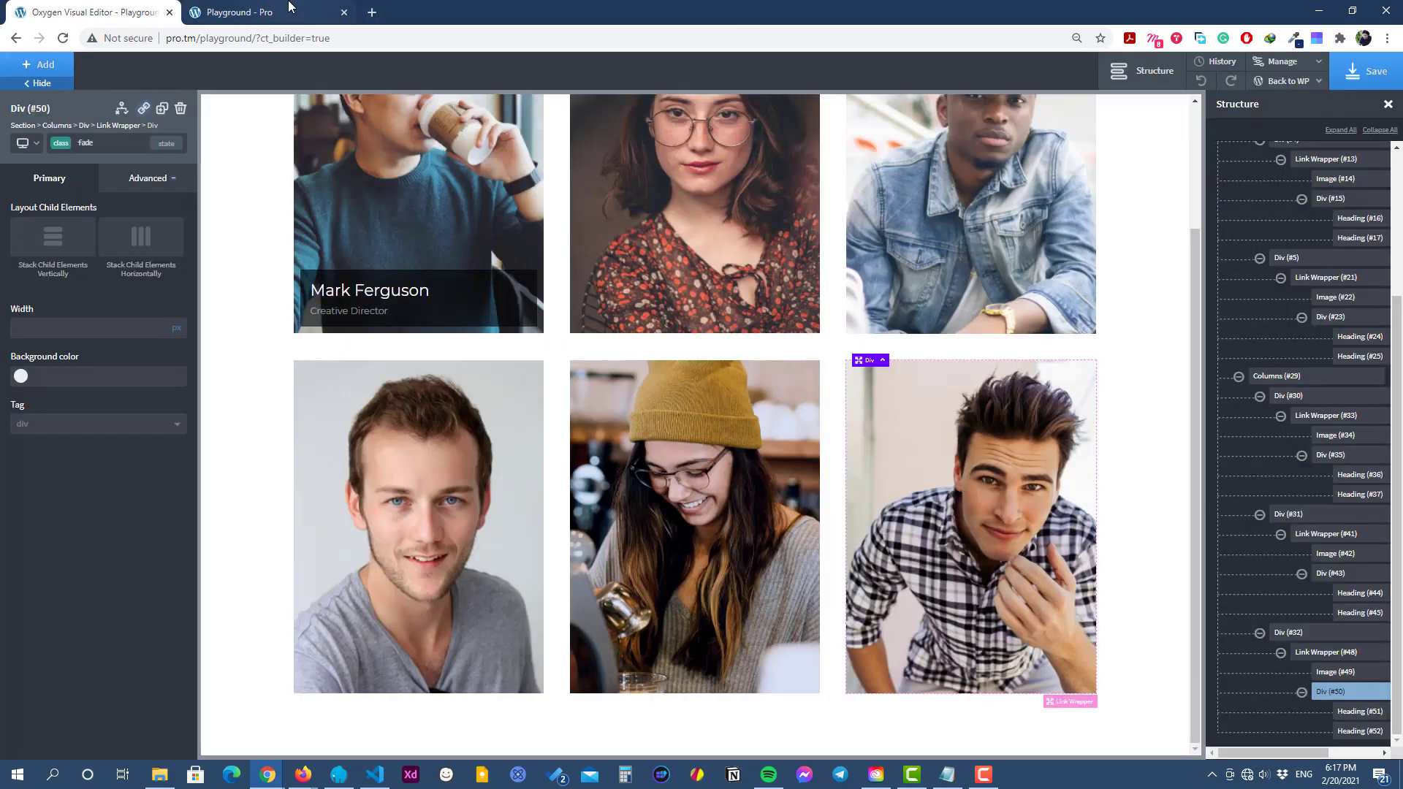
click(289, 5)
click(63, 38)
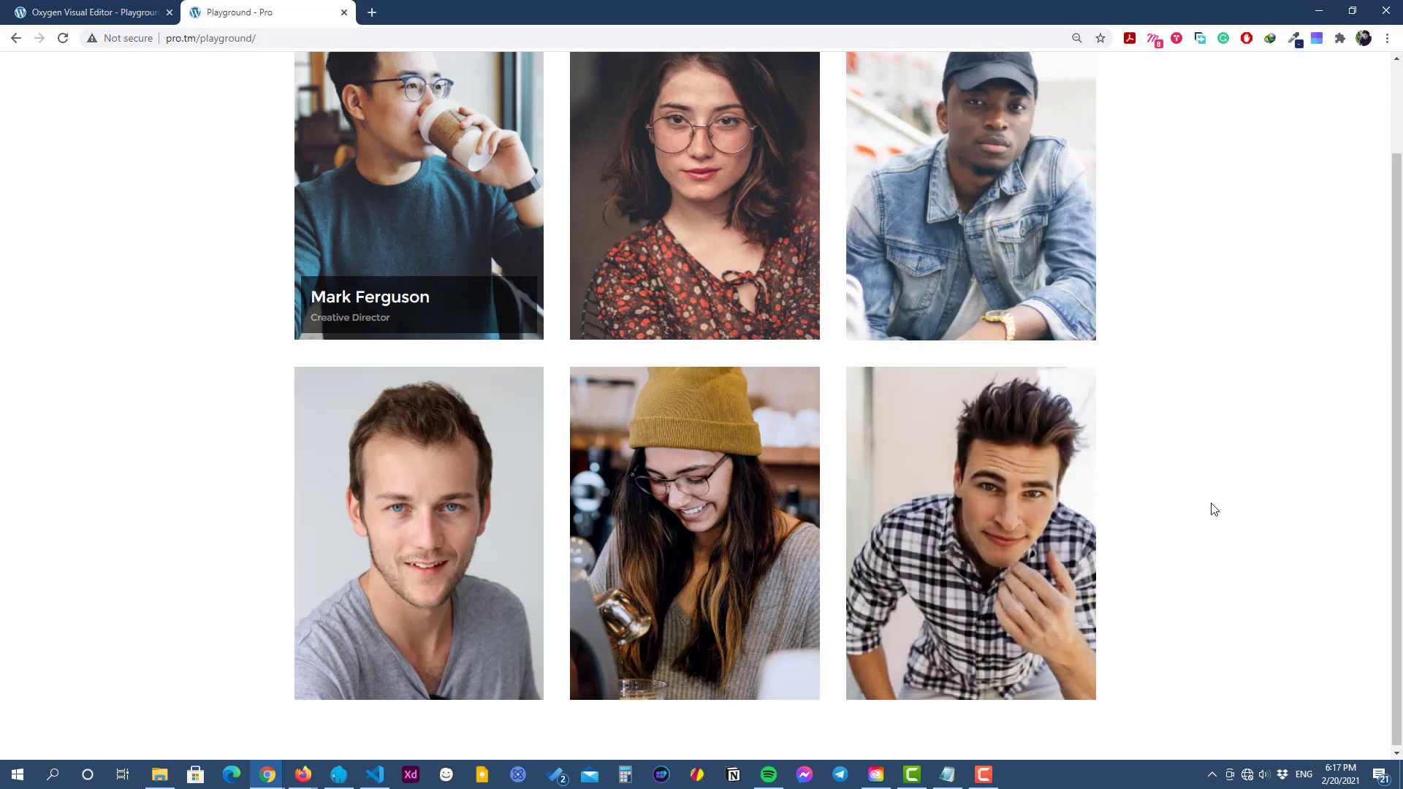
mouse_move(1005, 509)
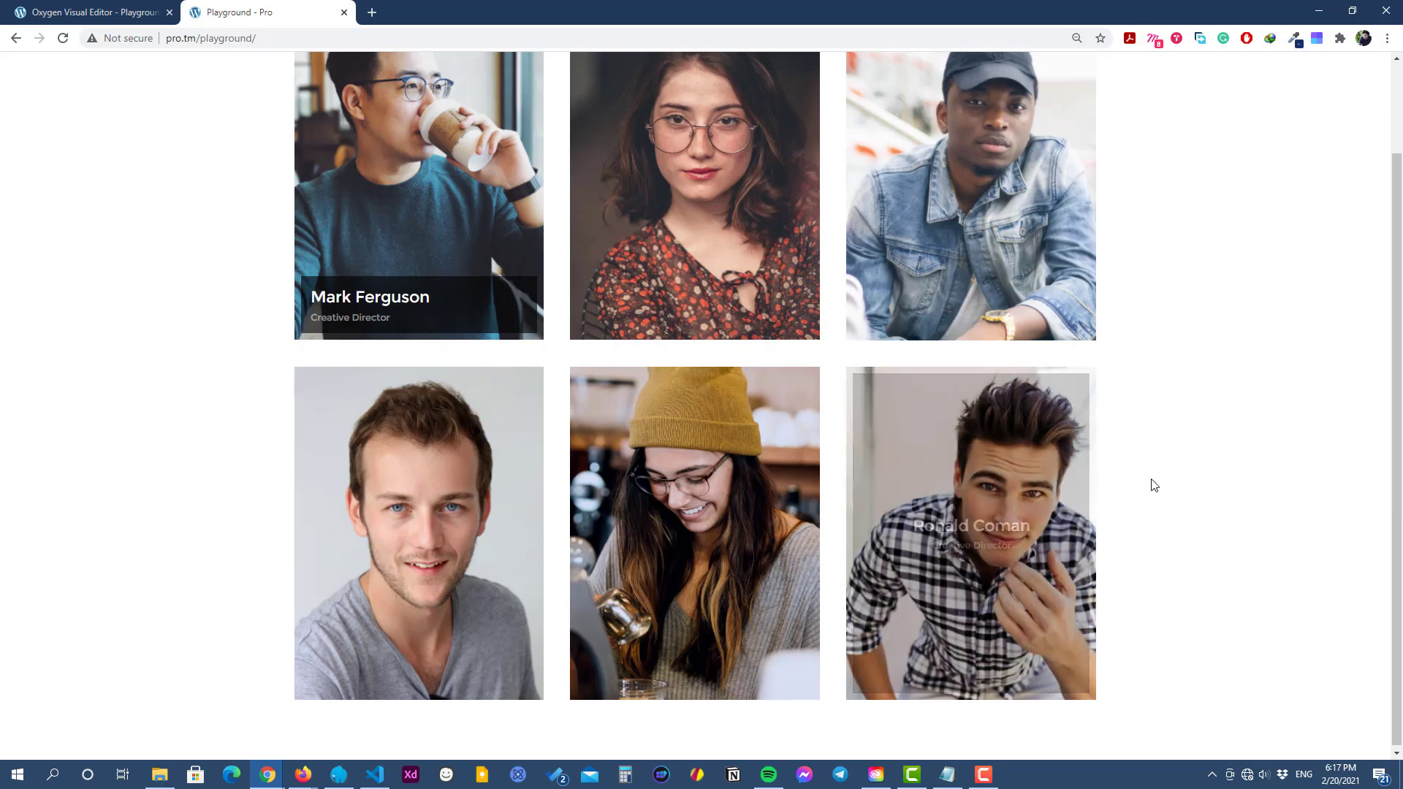
Review the overlay hover effects on the team cards across both rows of the front-end page.
scroll(1301, 416, up, 2)
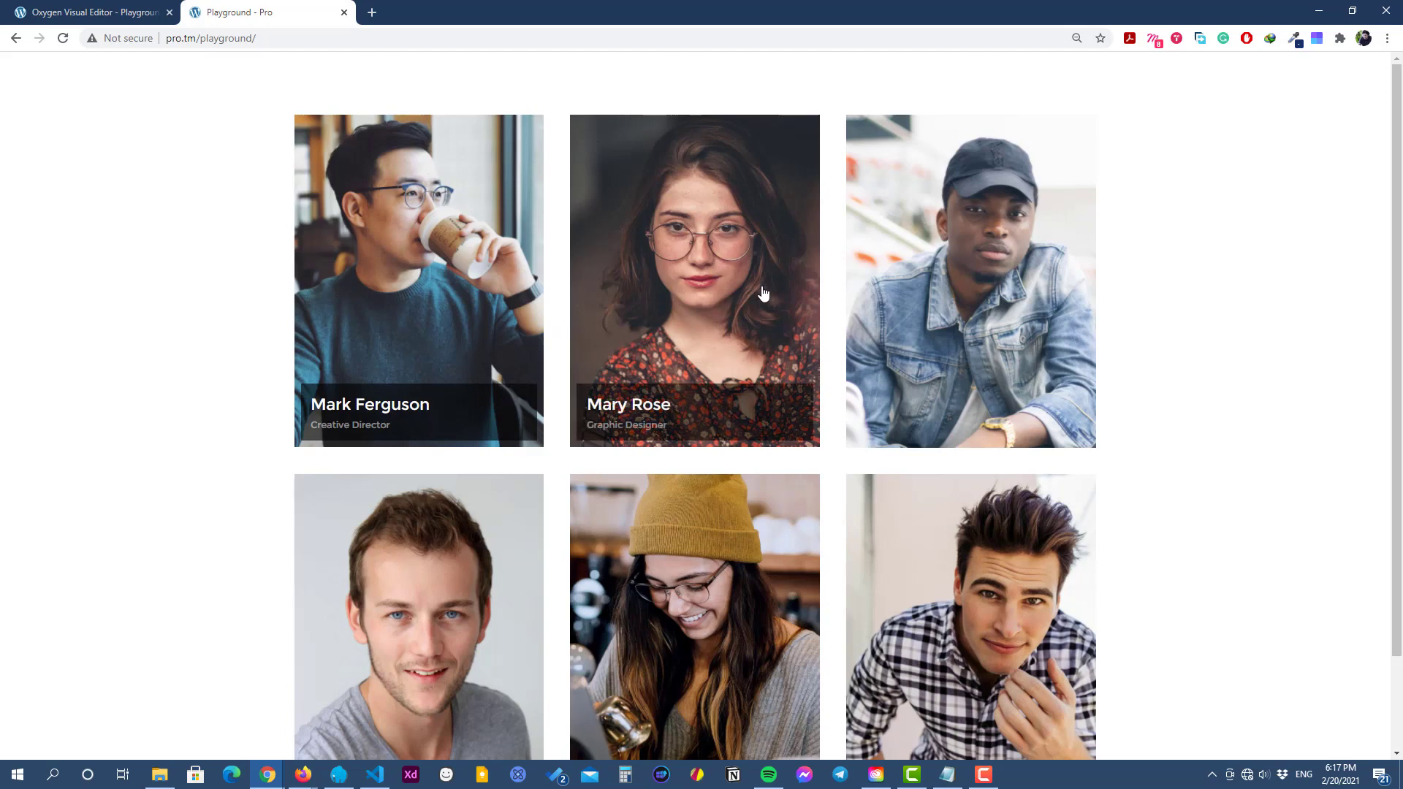
scroll(978, 280, down, 1)
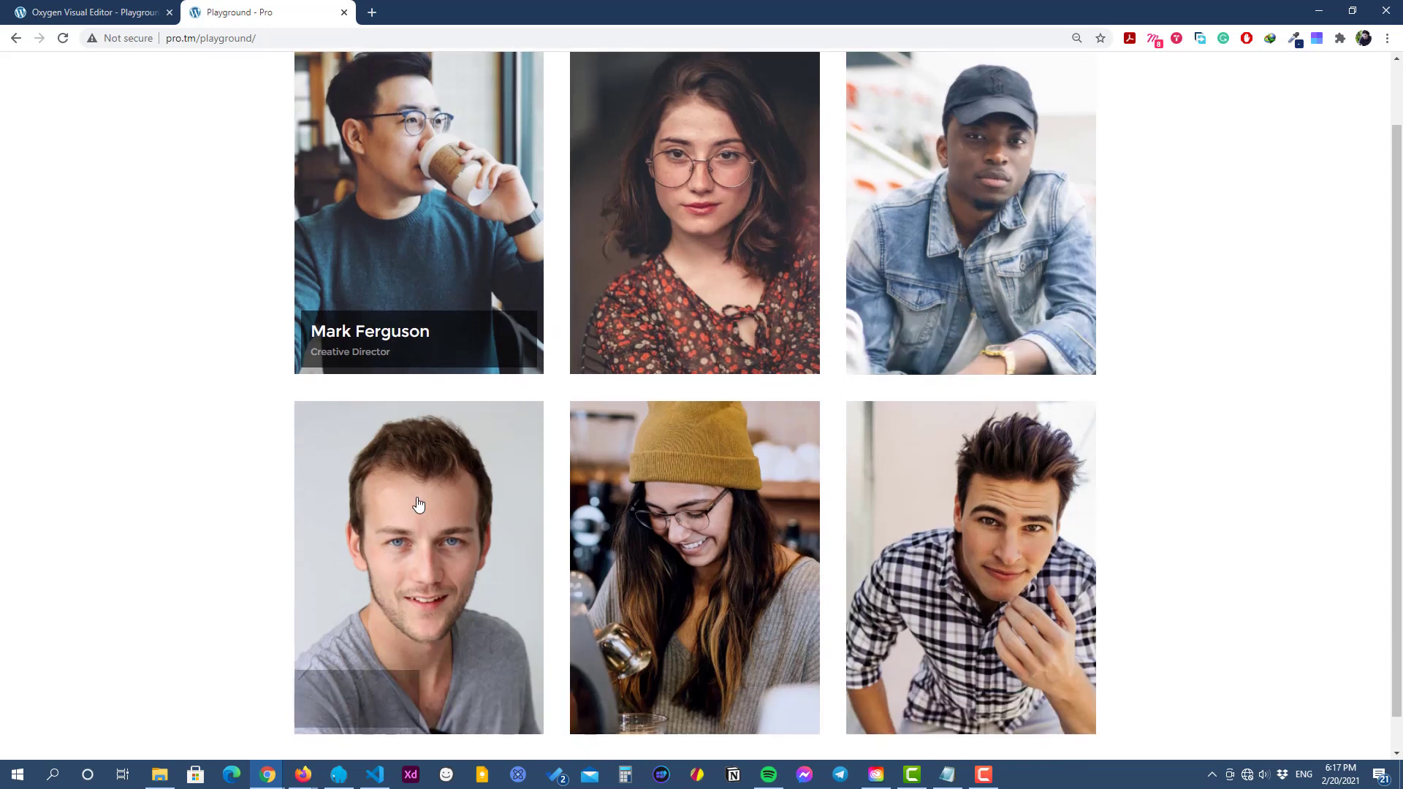
scroll(419, 500, down, 1)
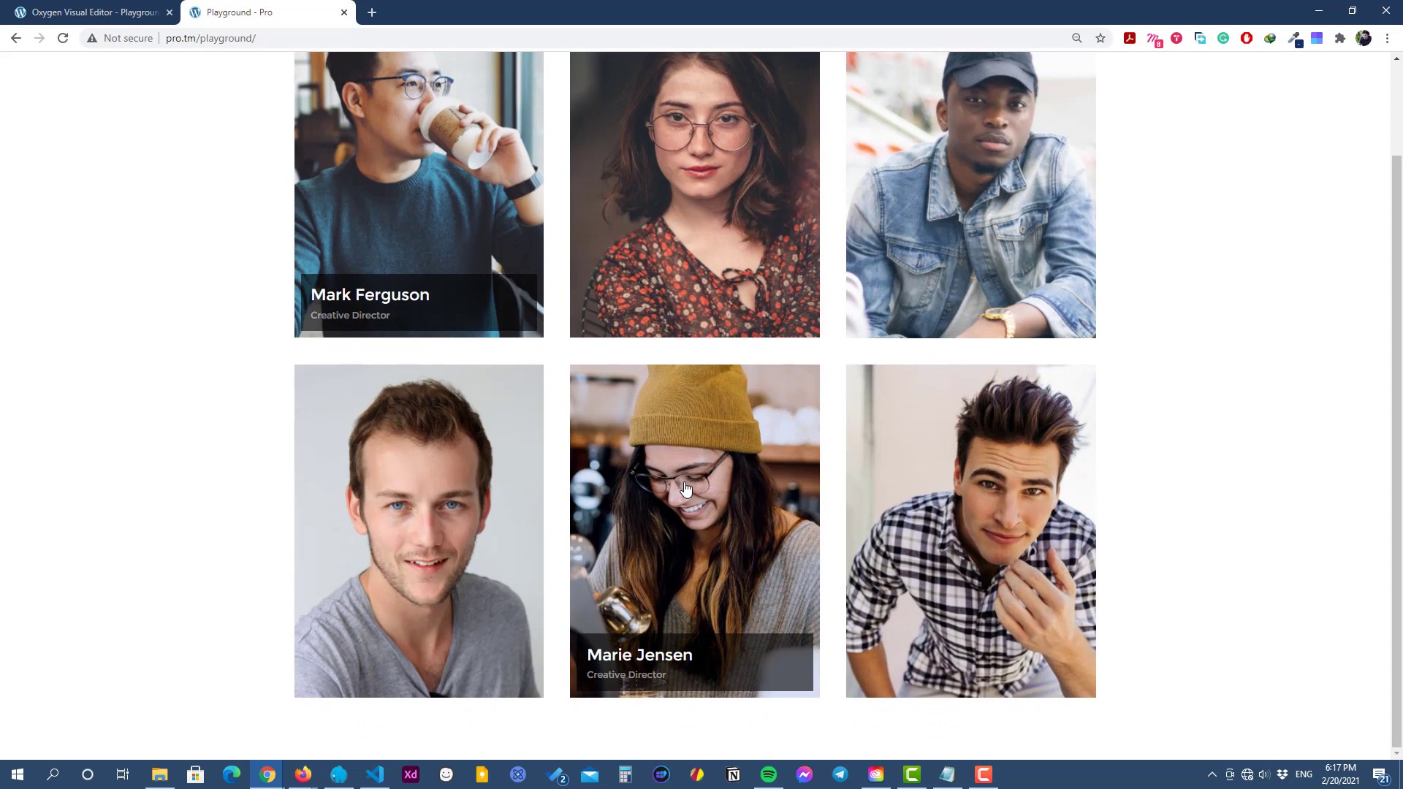